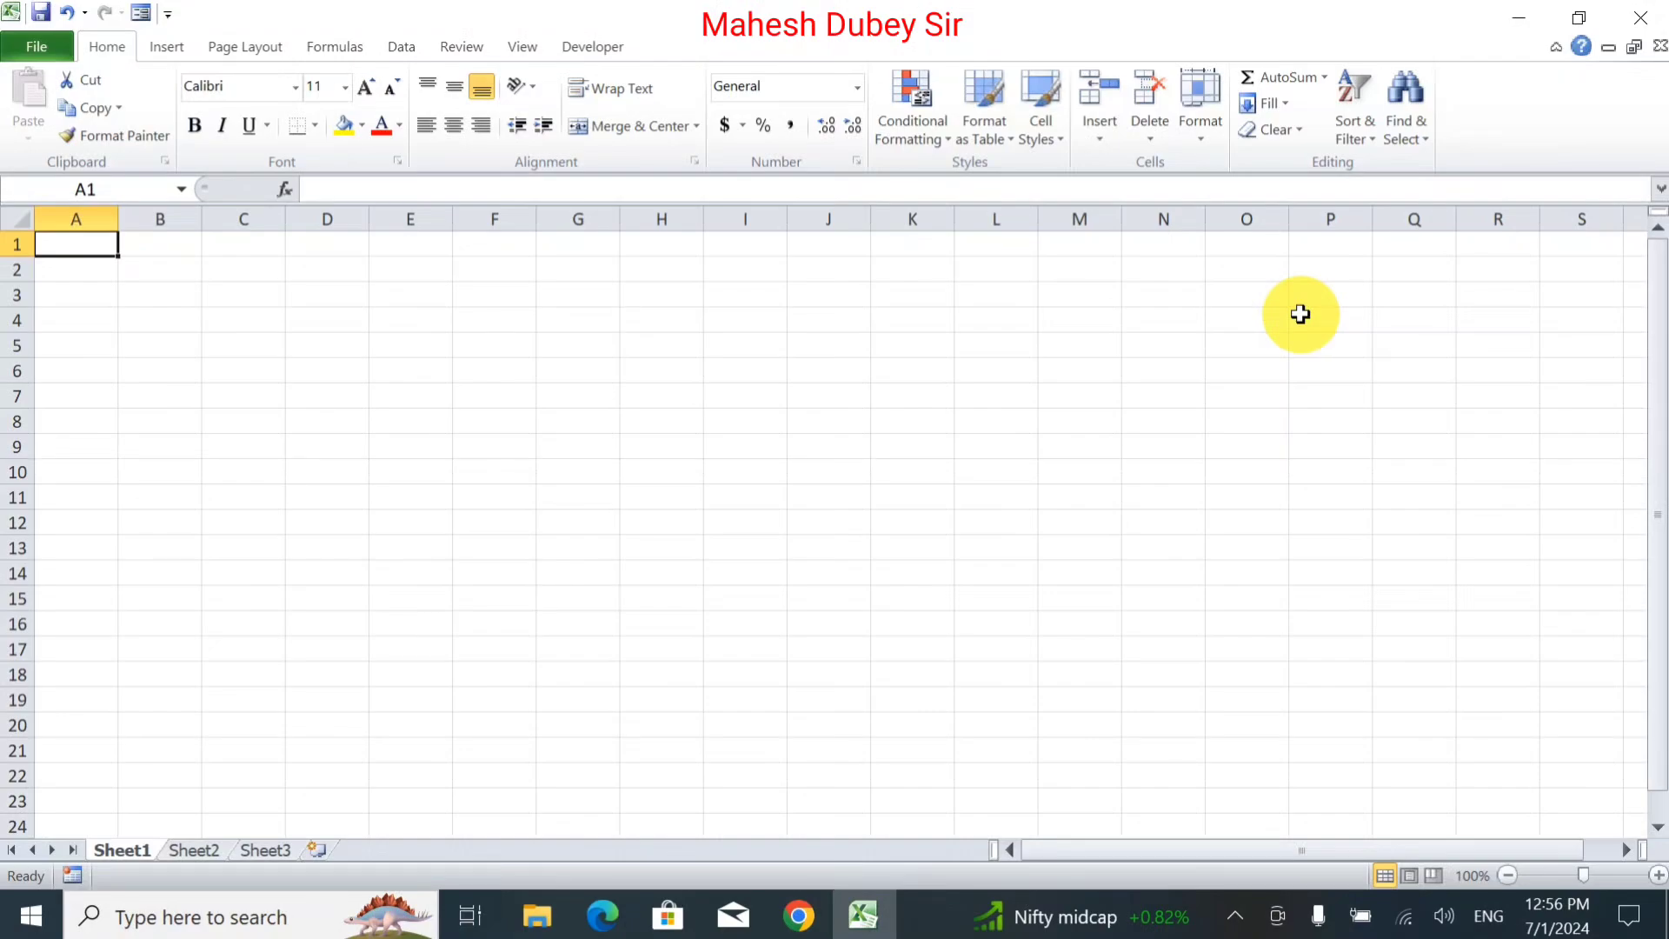
Enter the sheet title "Inventory List" in cell A1.
type("In")
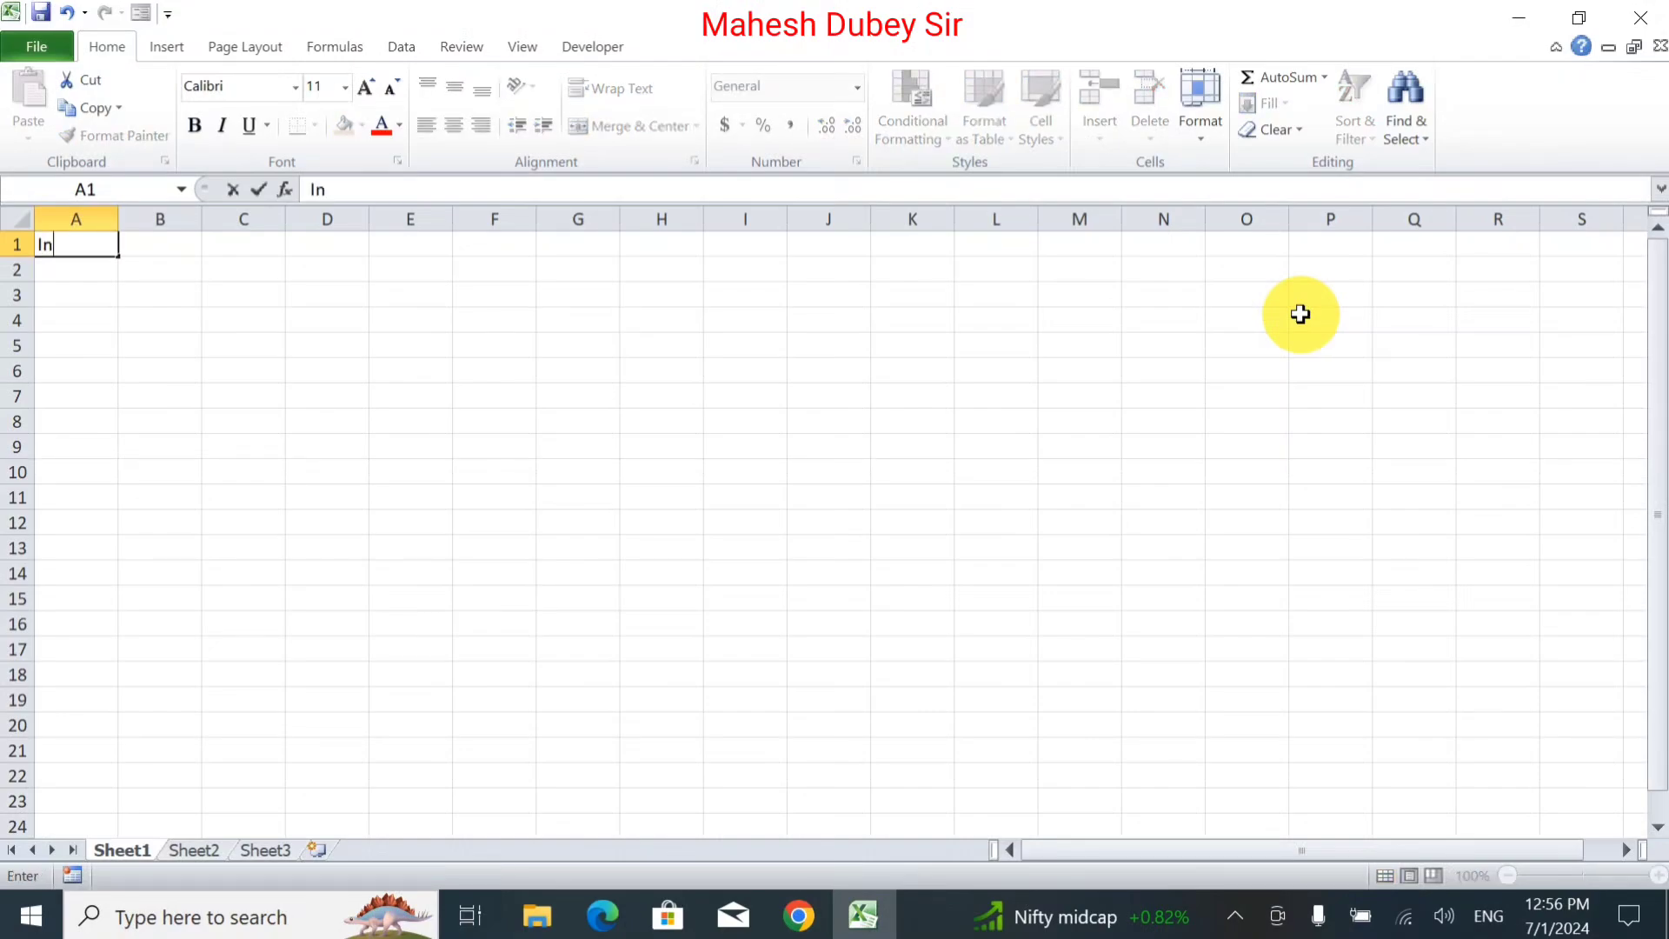
type("ventory L")
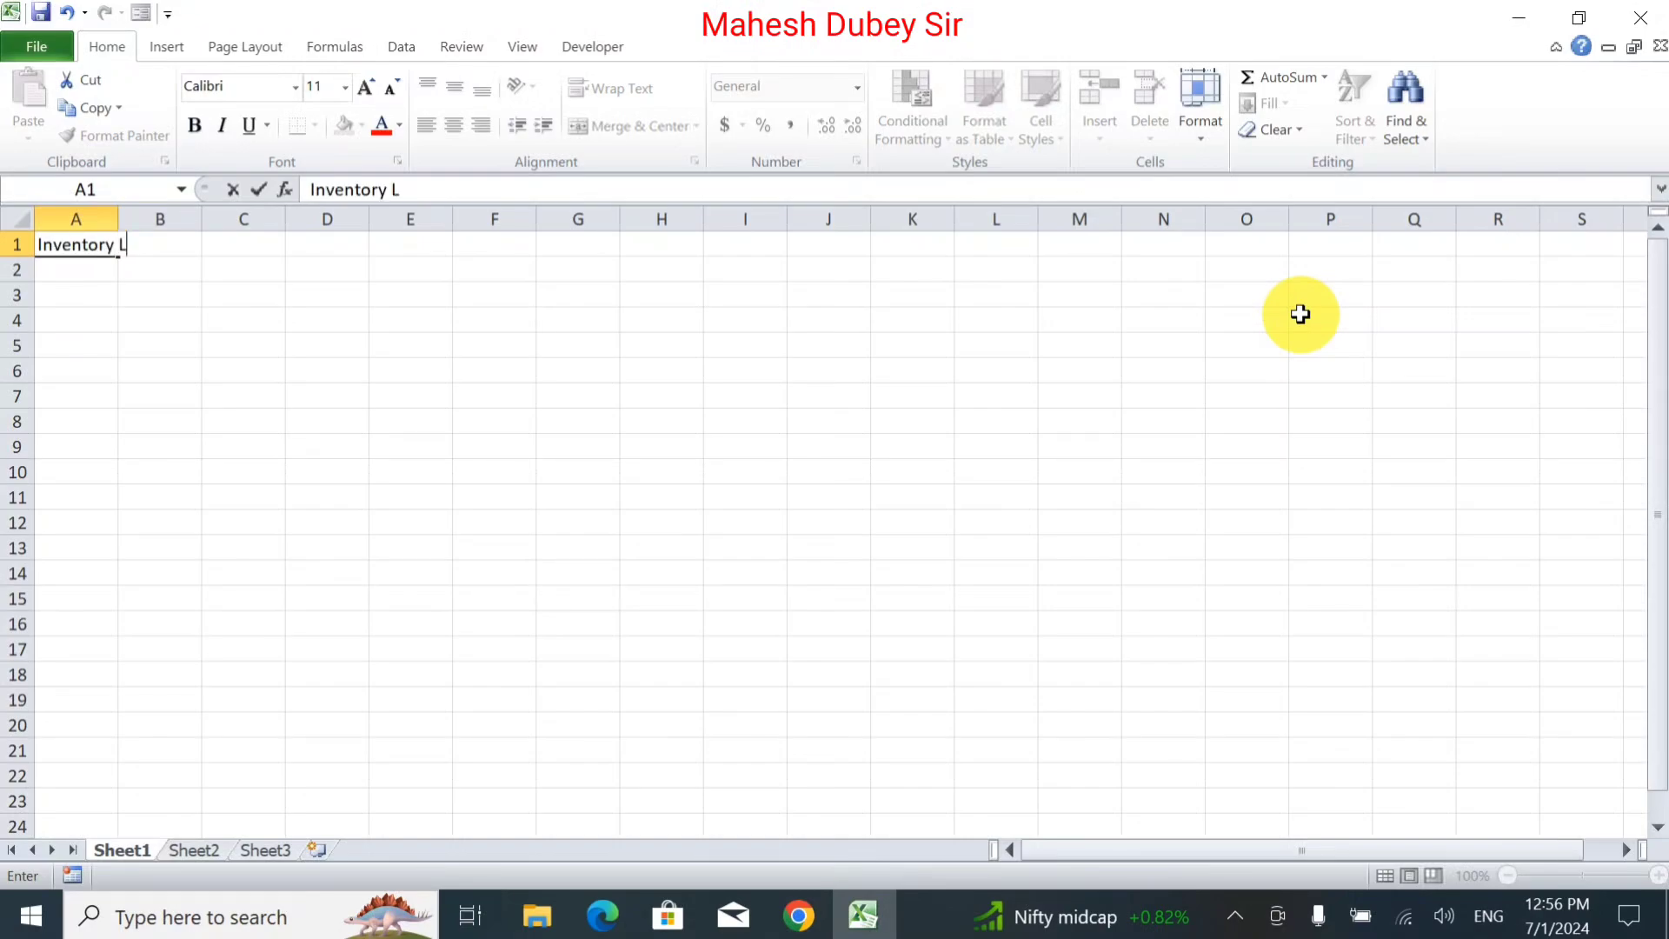
type("ist")
key("Return")
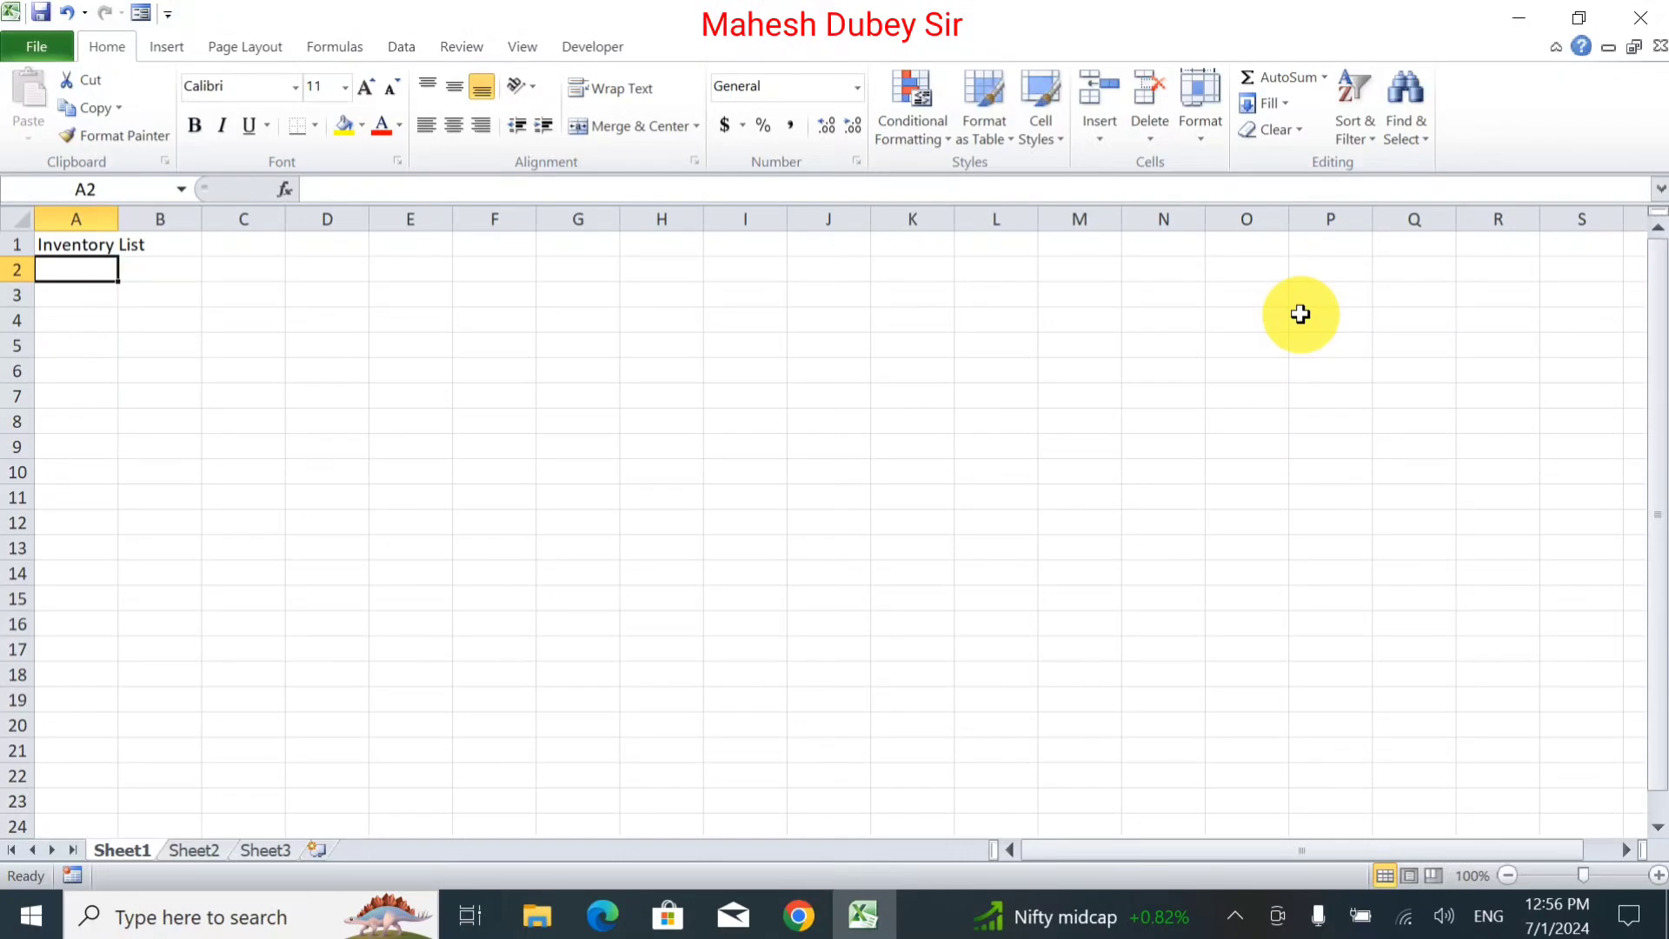
Enter the label "Highlight items to Record" in cell A2, under the title.
type("Hig")
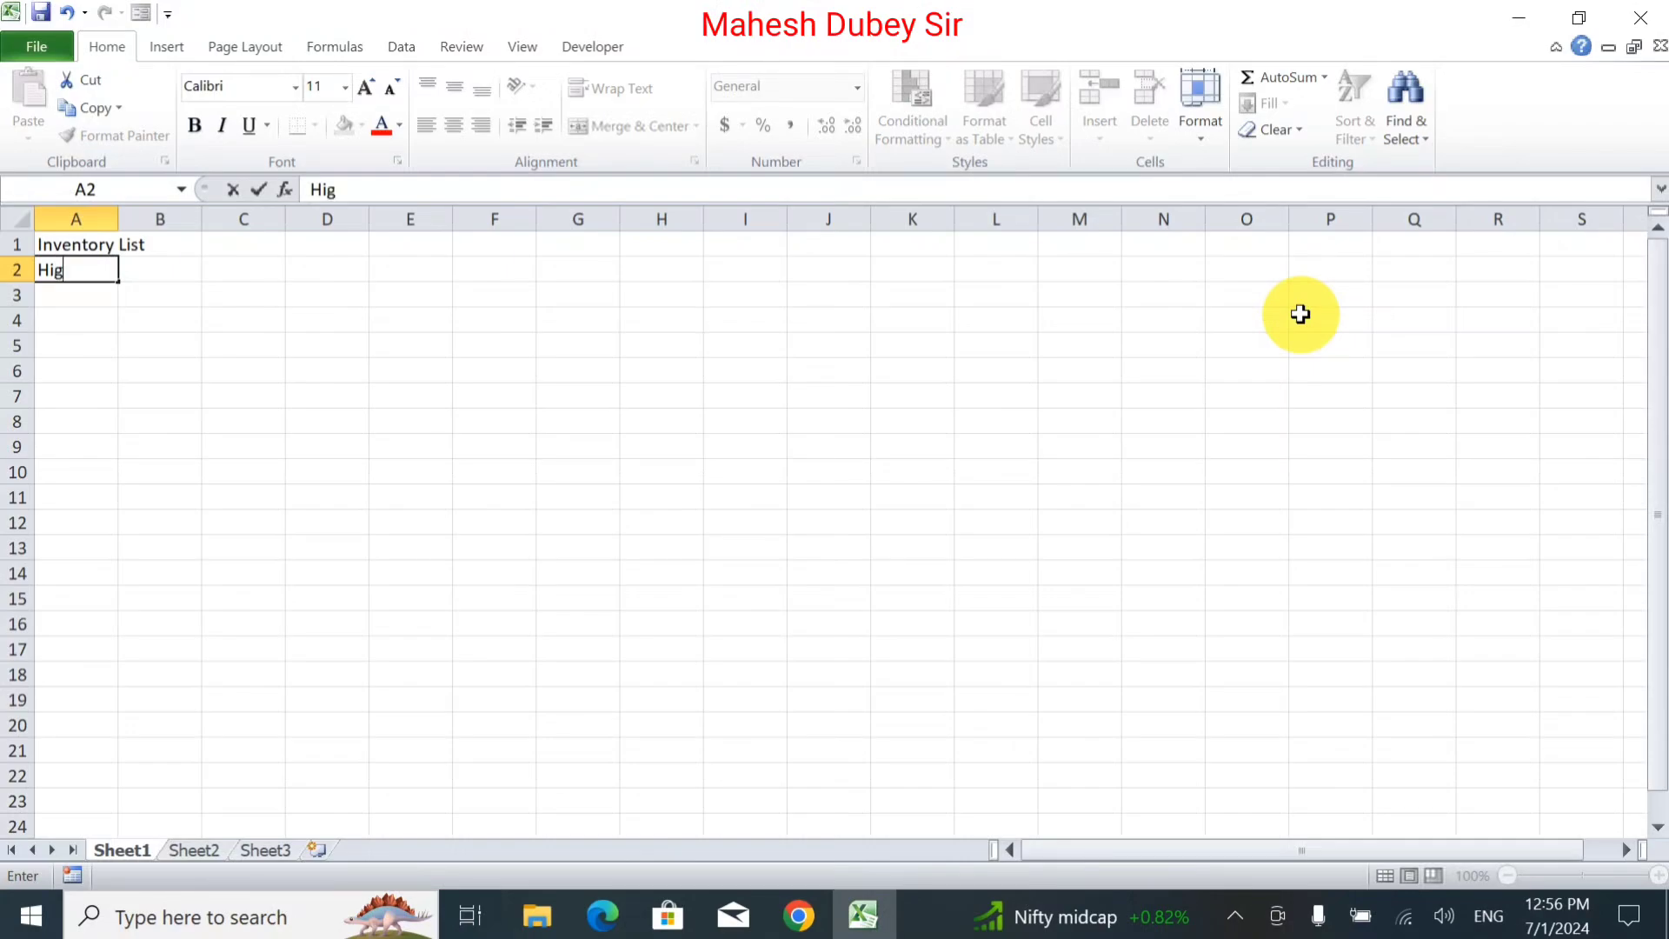
type("hli")
type("ght ")
type("oi")
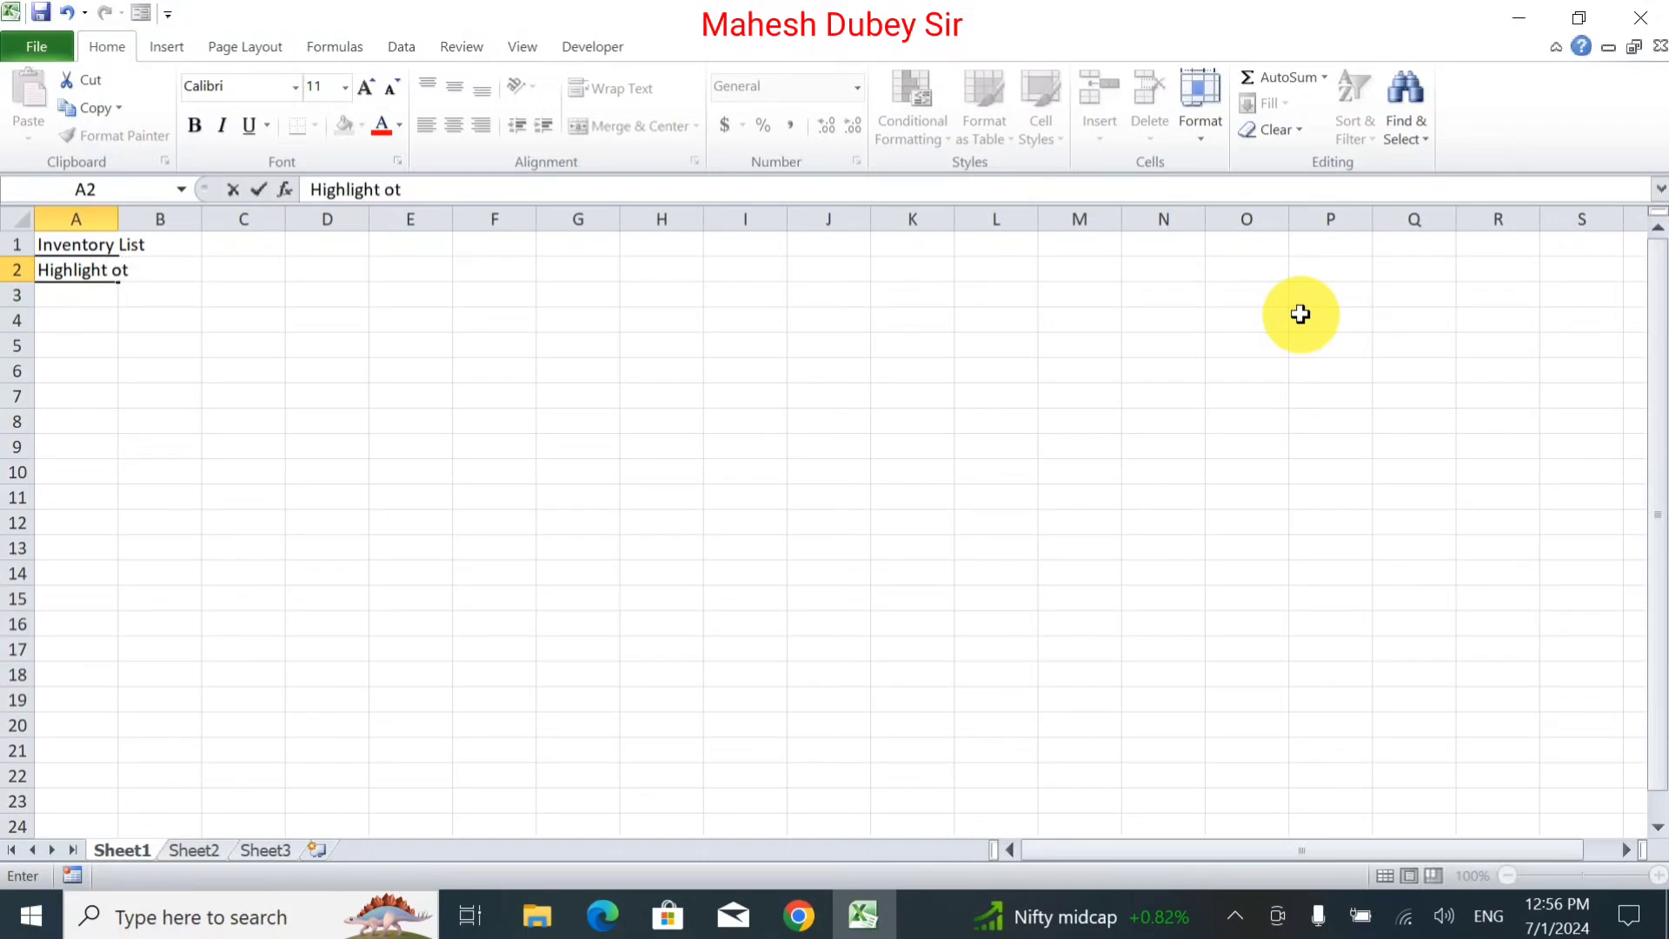
key("BackSpace")
key("BackSpace")
type("items to Recod")
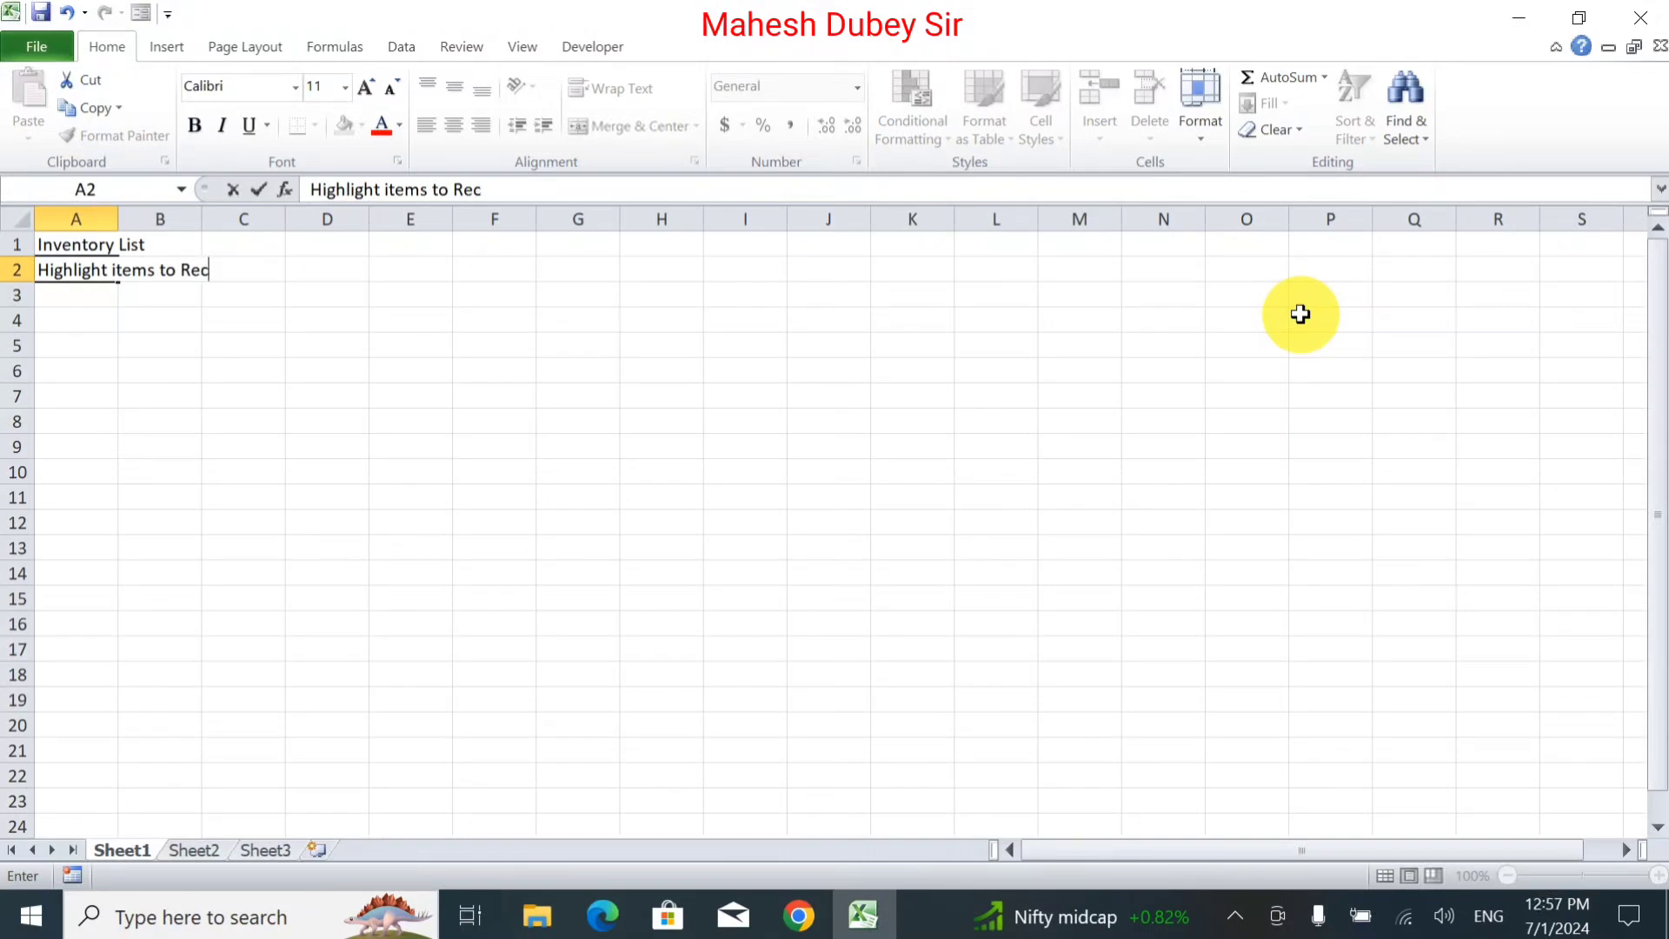
key("BackSpace")
type("rd")
Enter "Yes" in cell D2, beside the highlight label.
key("Right")
key("Right")
key("Right")
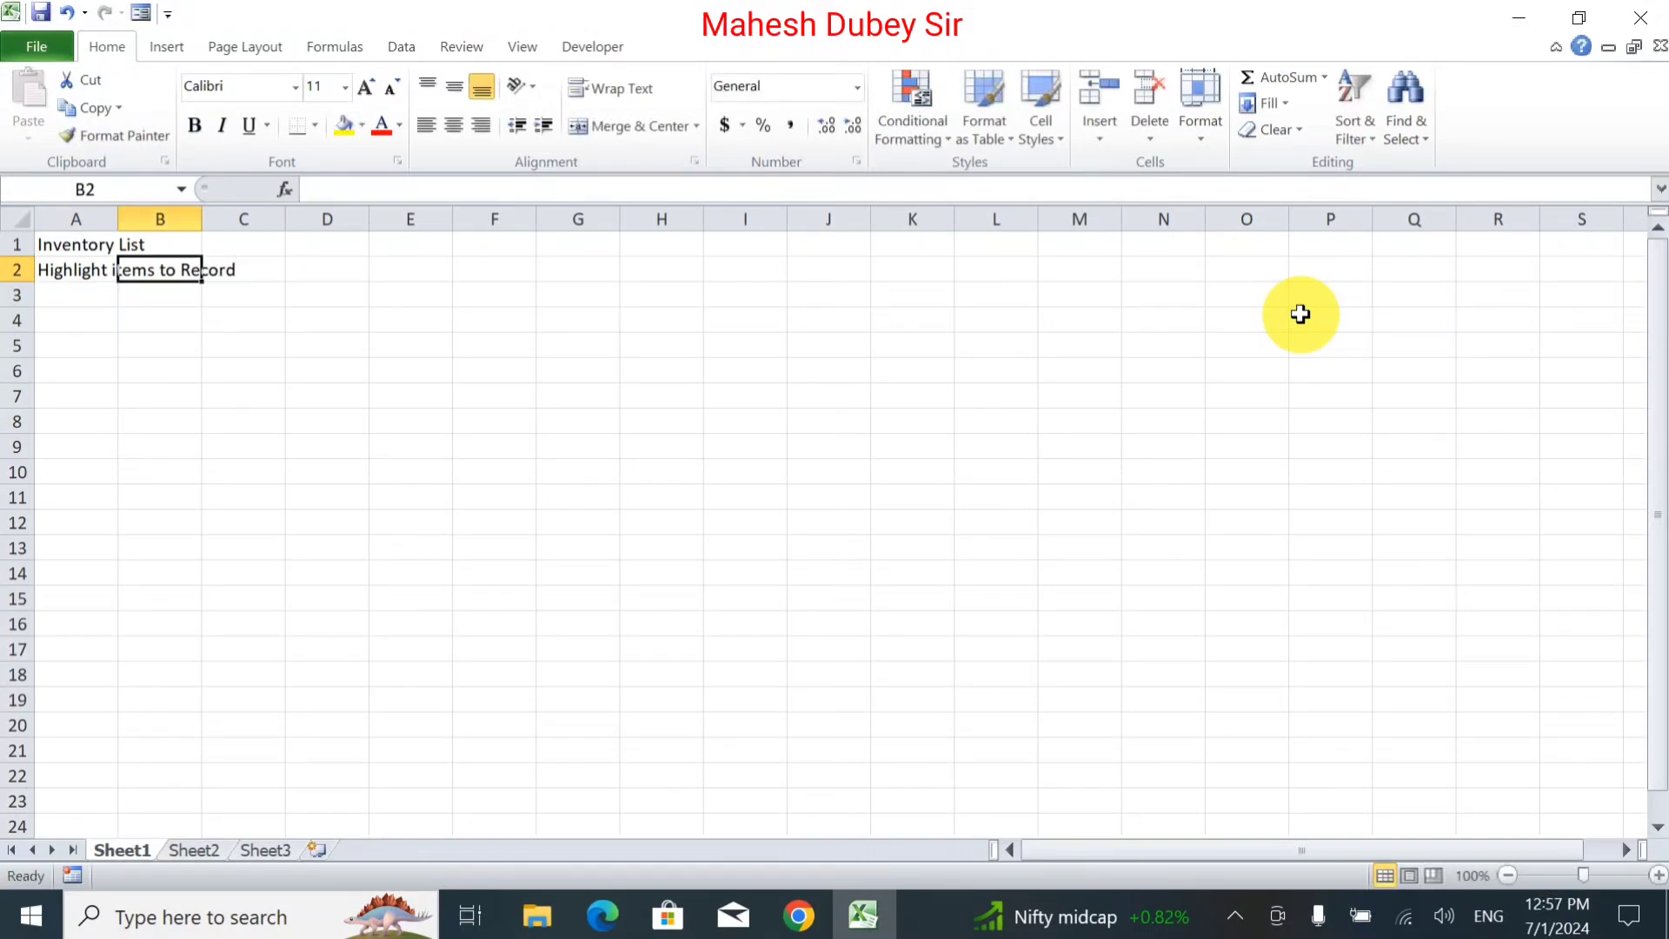
type("Yes")
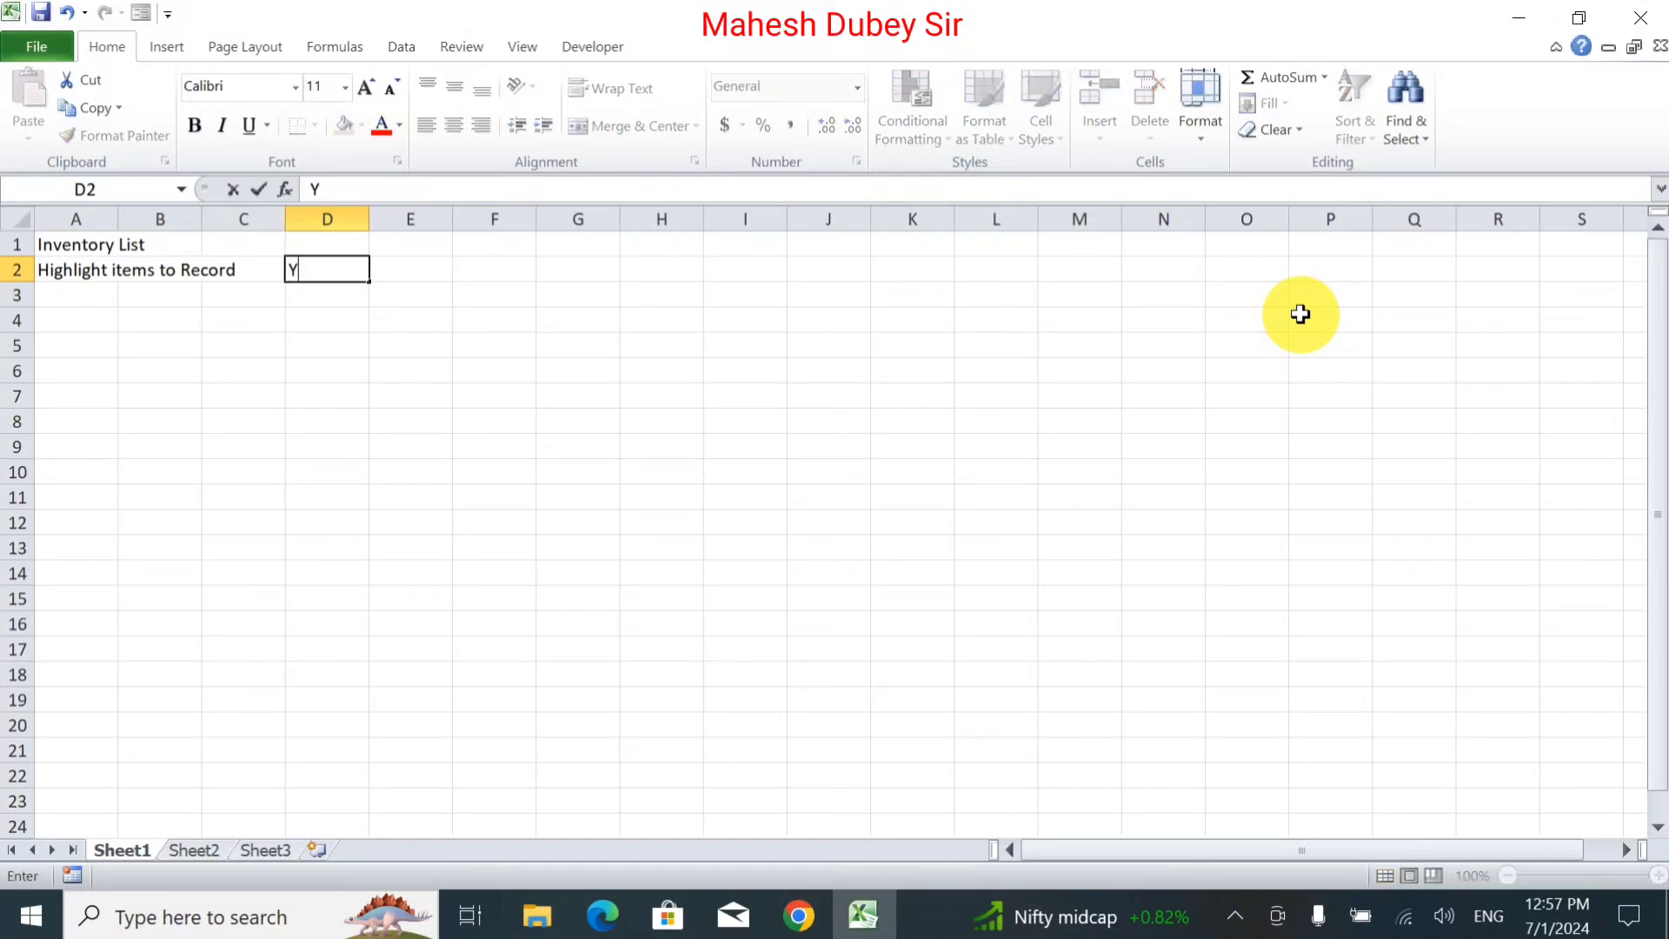
key("Return")
key("Return")
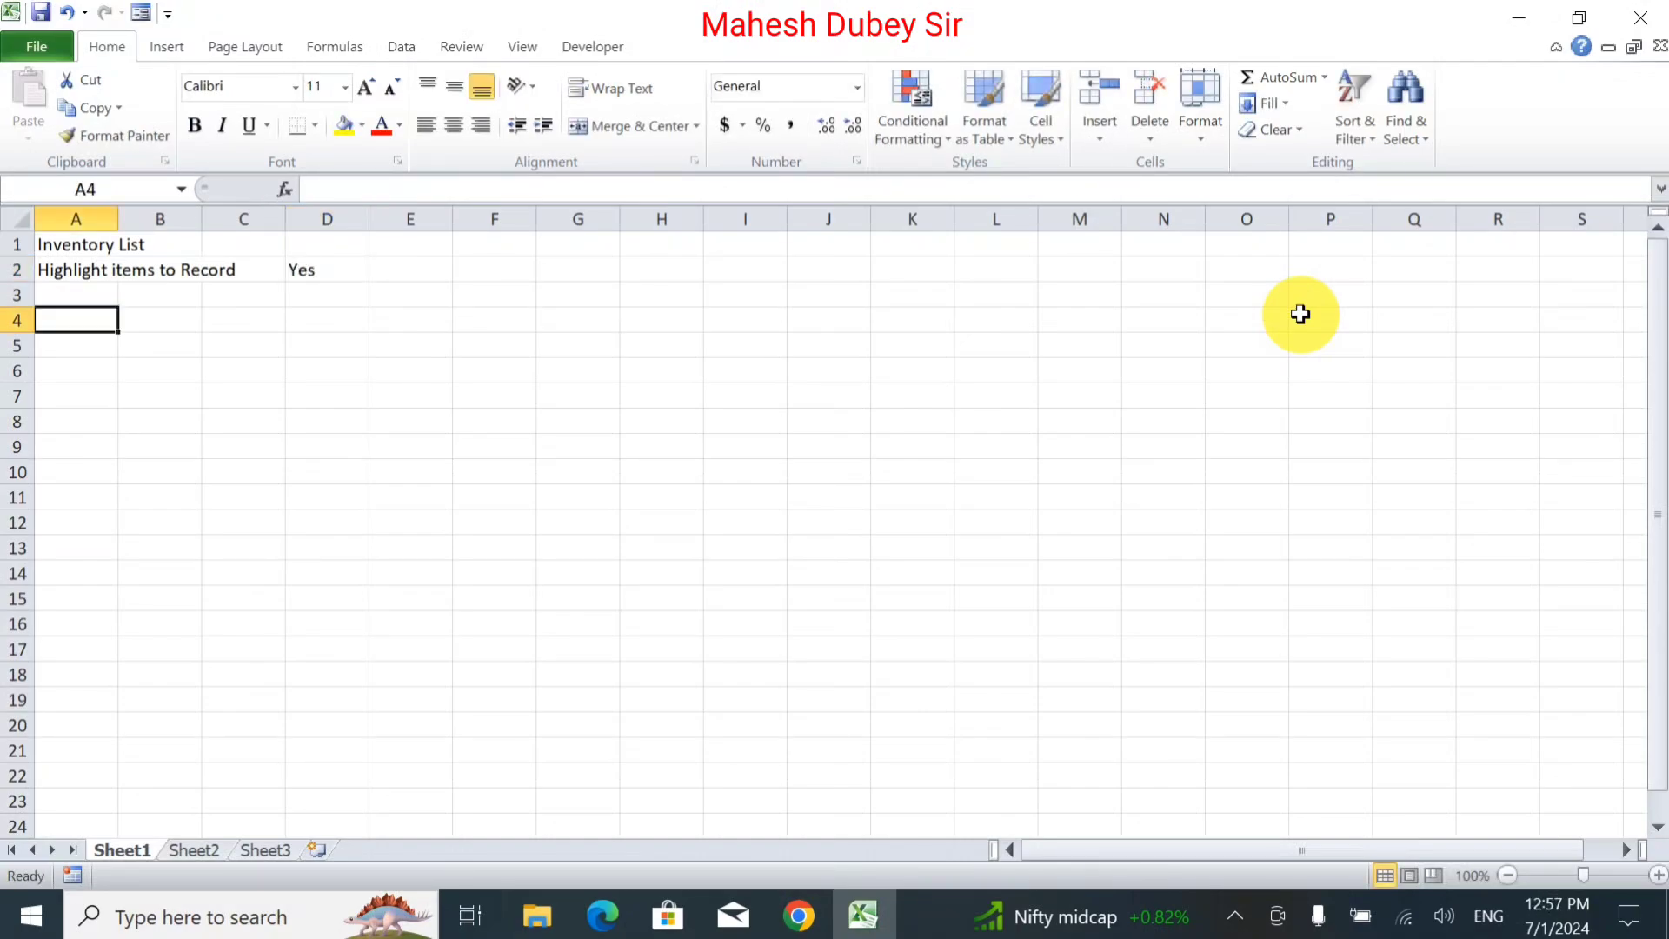
Enter the table headers "Sr", "Inventory ID" and "Name" in cells A4 to C4.
type("S")
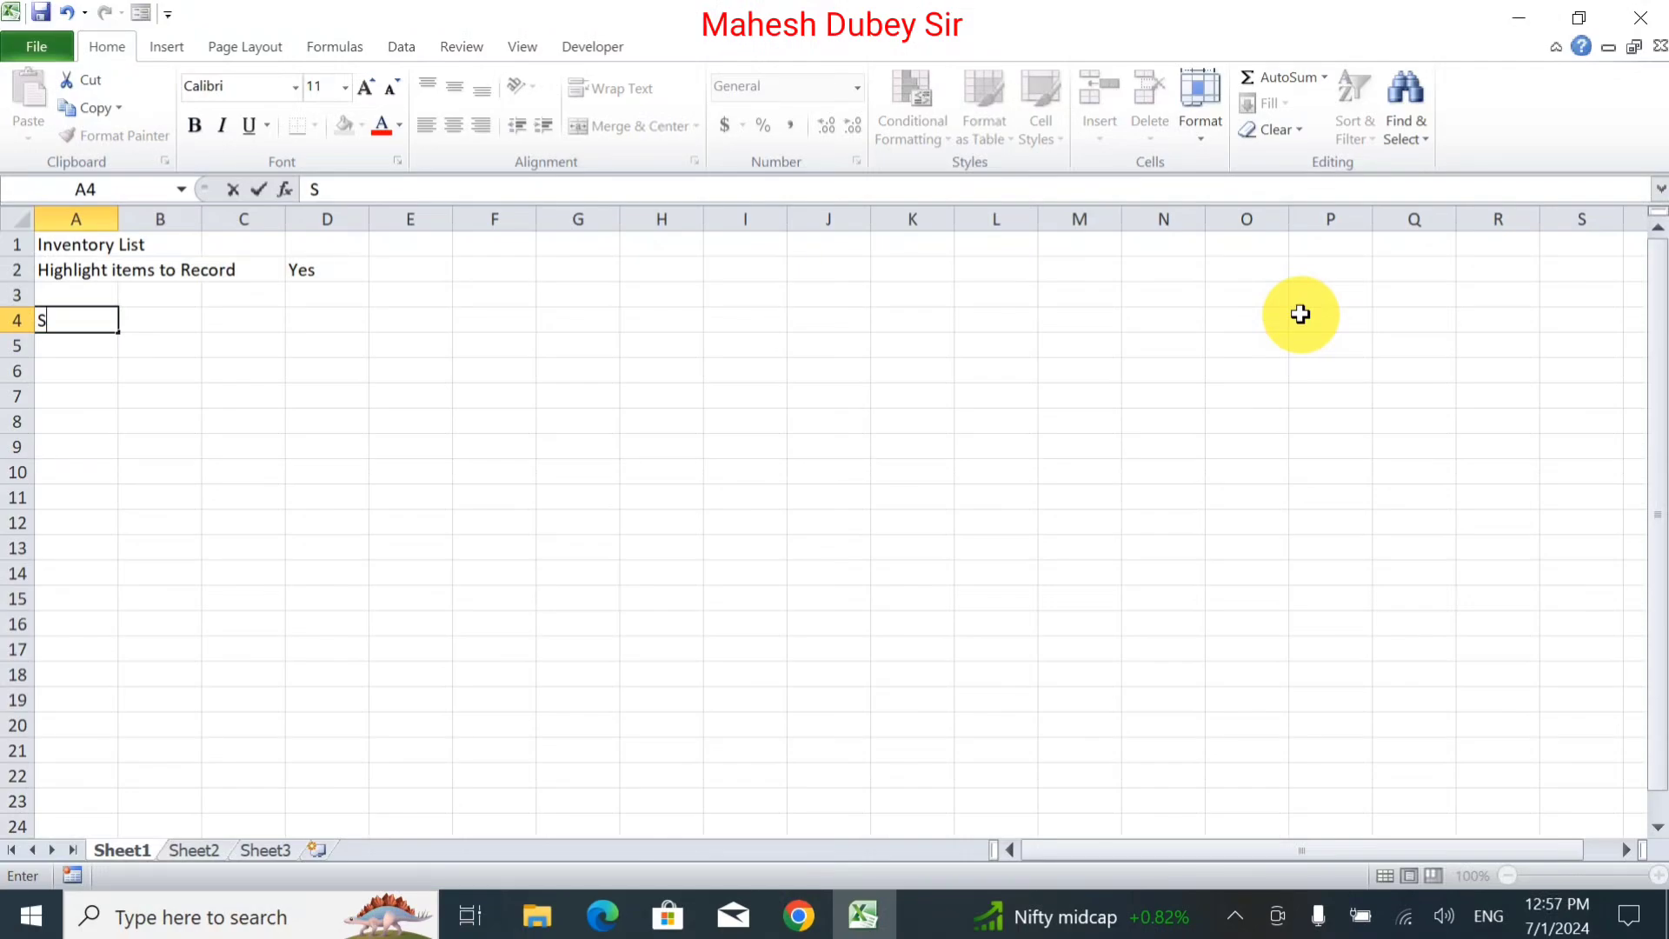
type("r")
key("Tab")
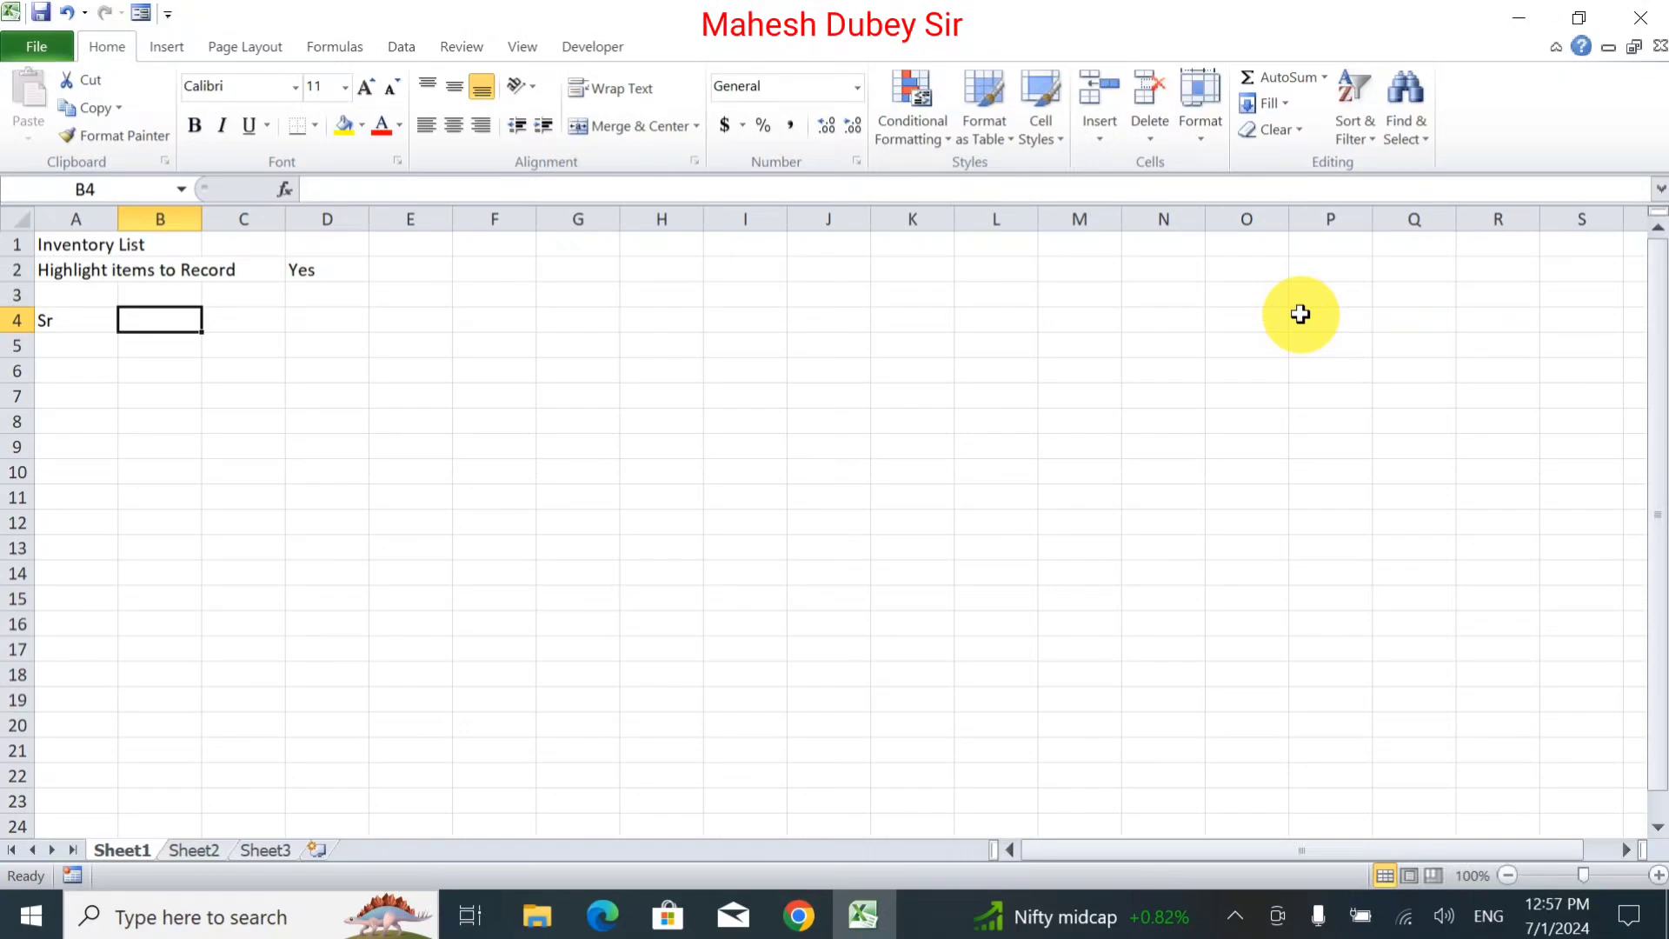
type("Inve")
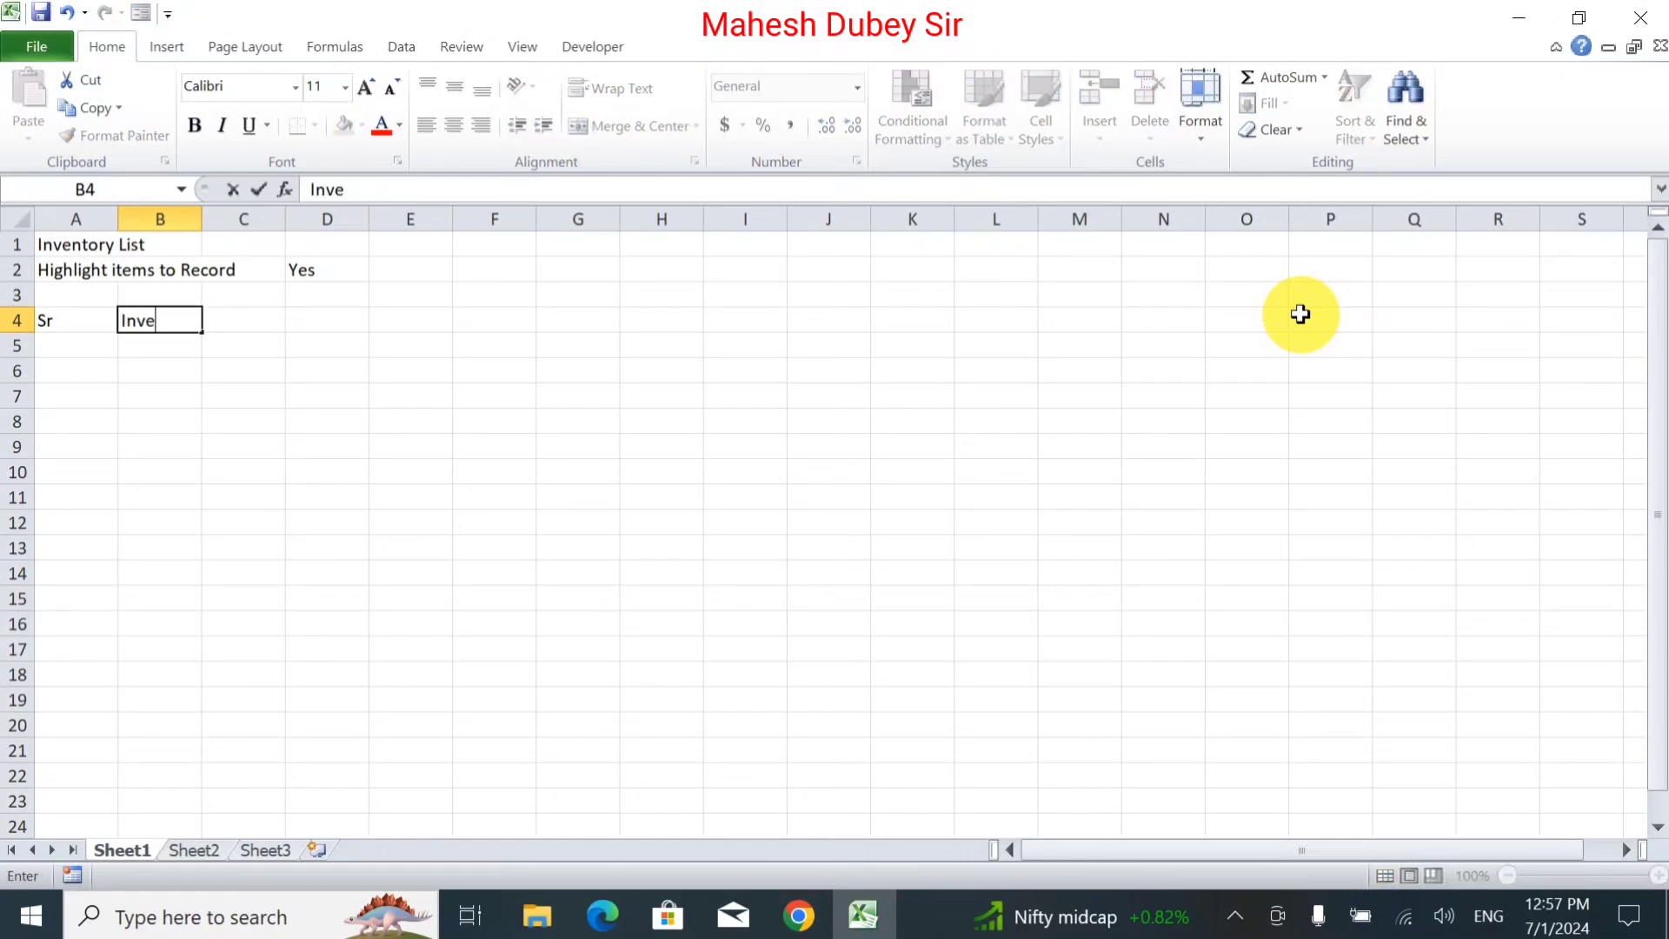
type("ntory ID")
key("Tab")
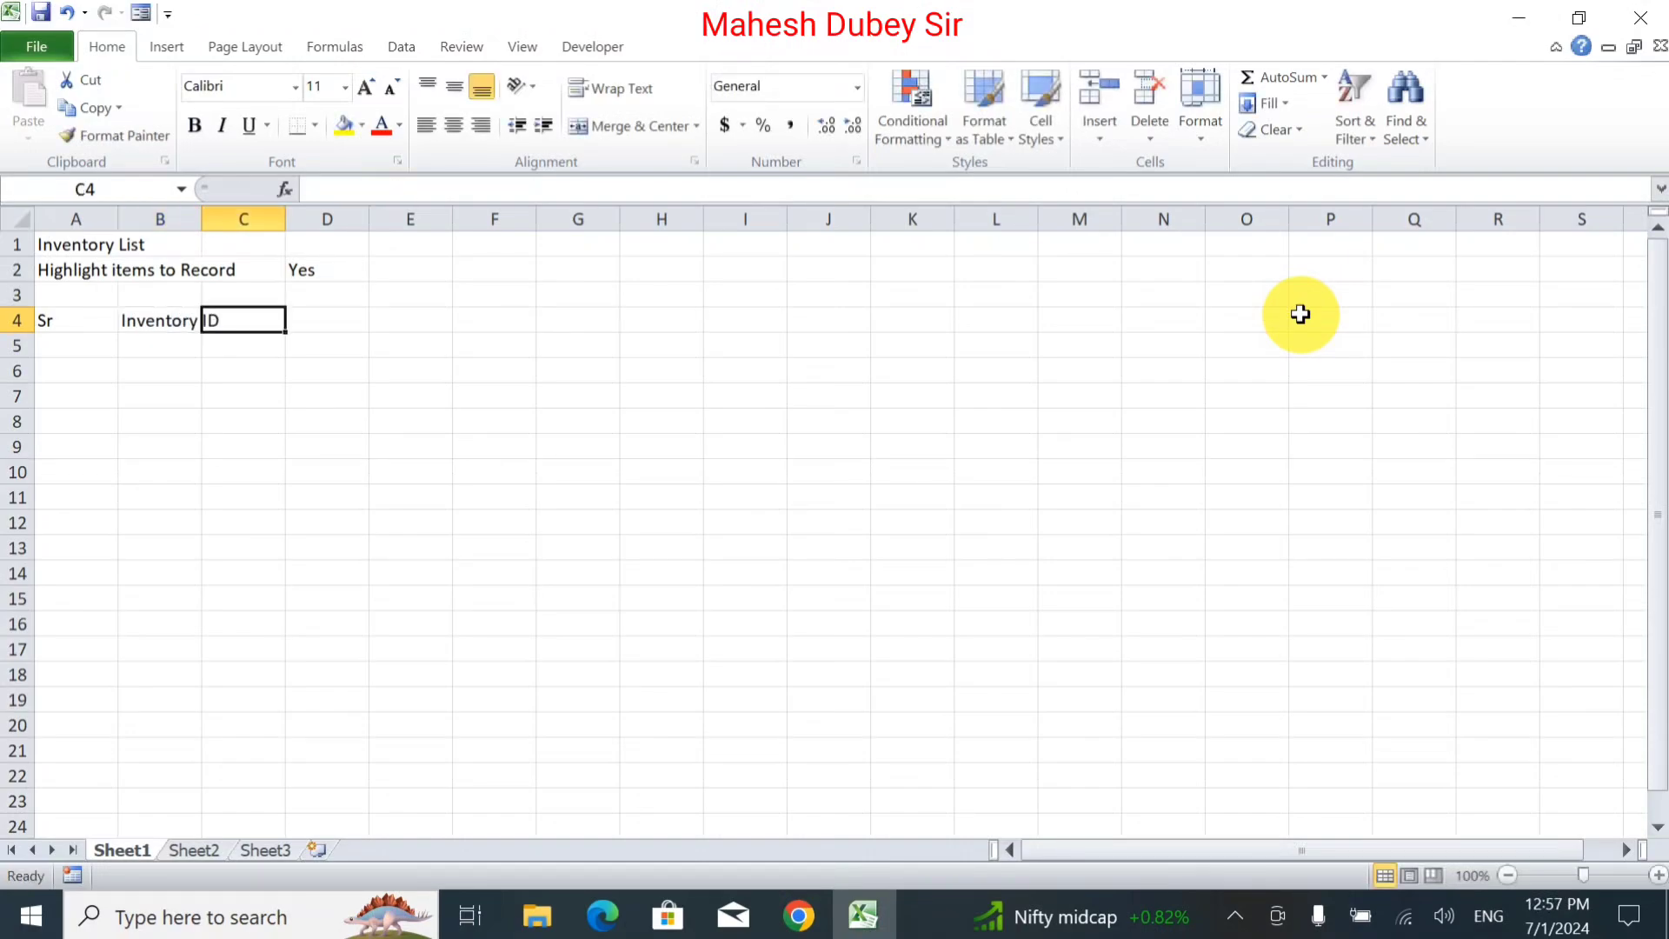
type("Name")
key("Tab")
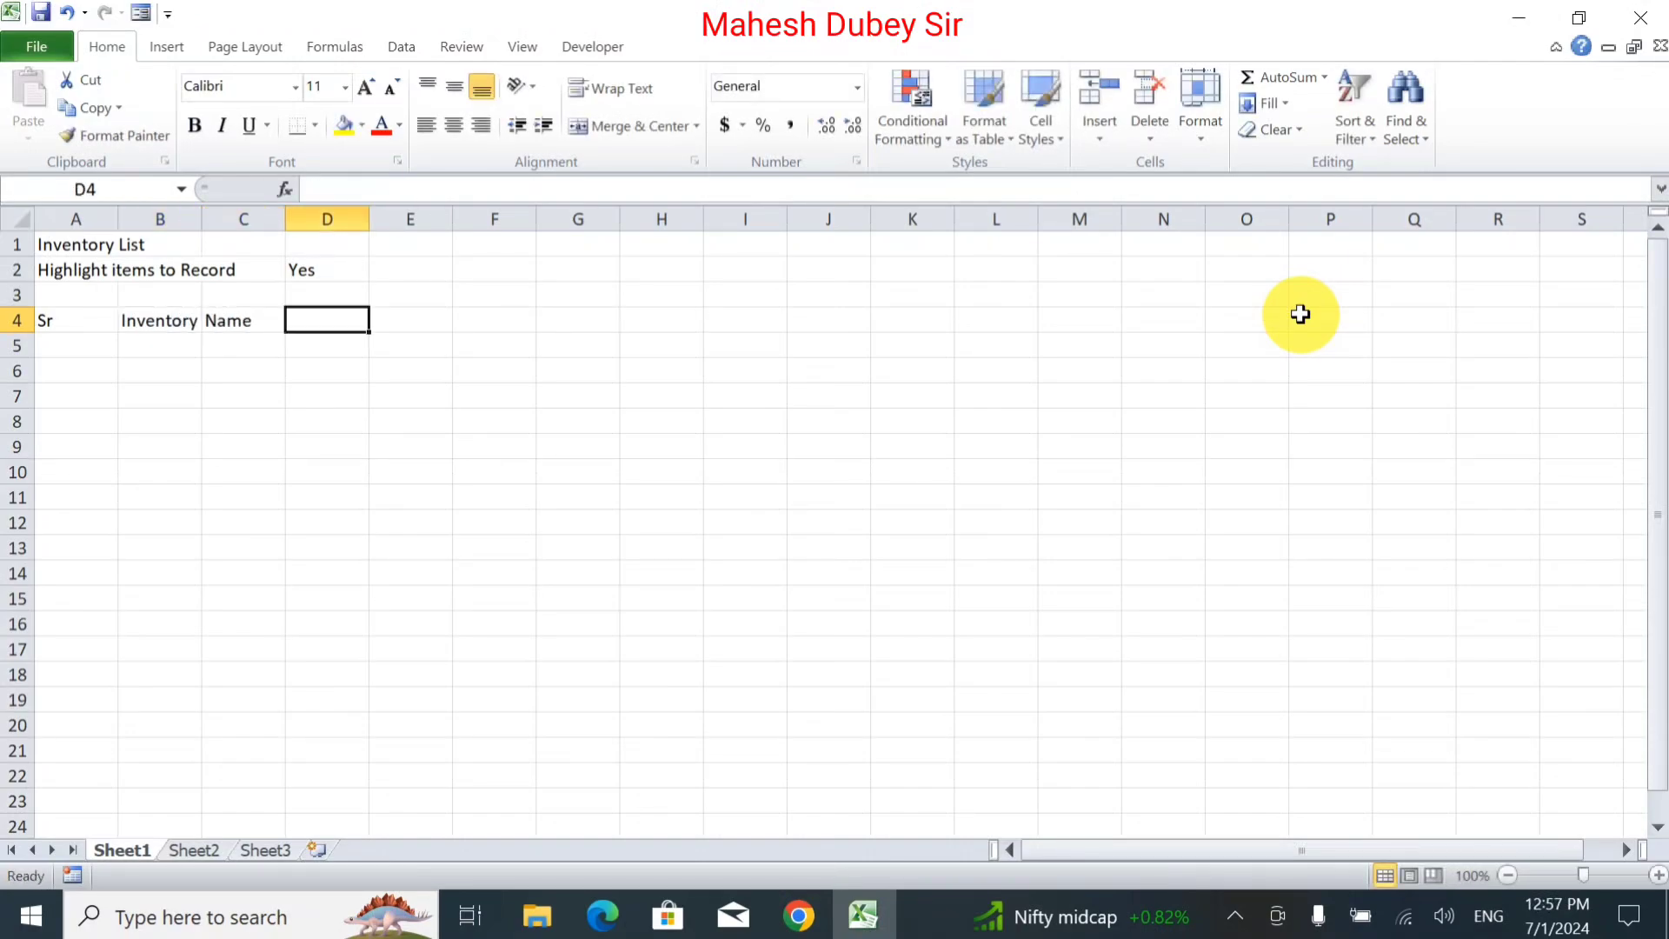
Enter the headers "Decription" and "Unit Price" in cells D4 and E4.
type("Dec")
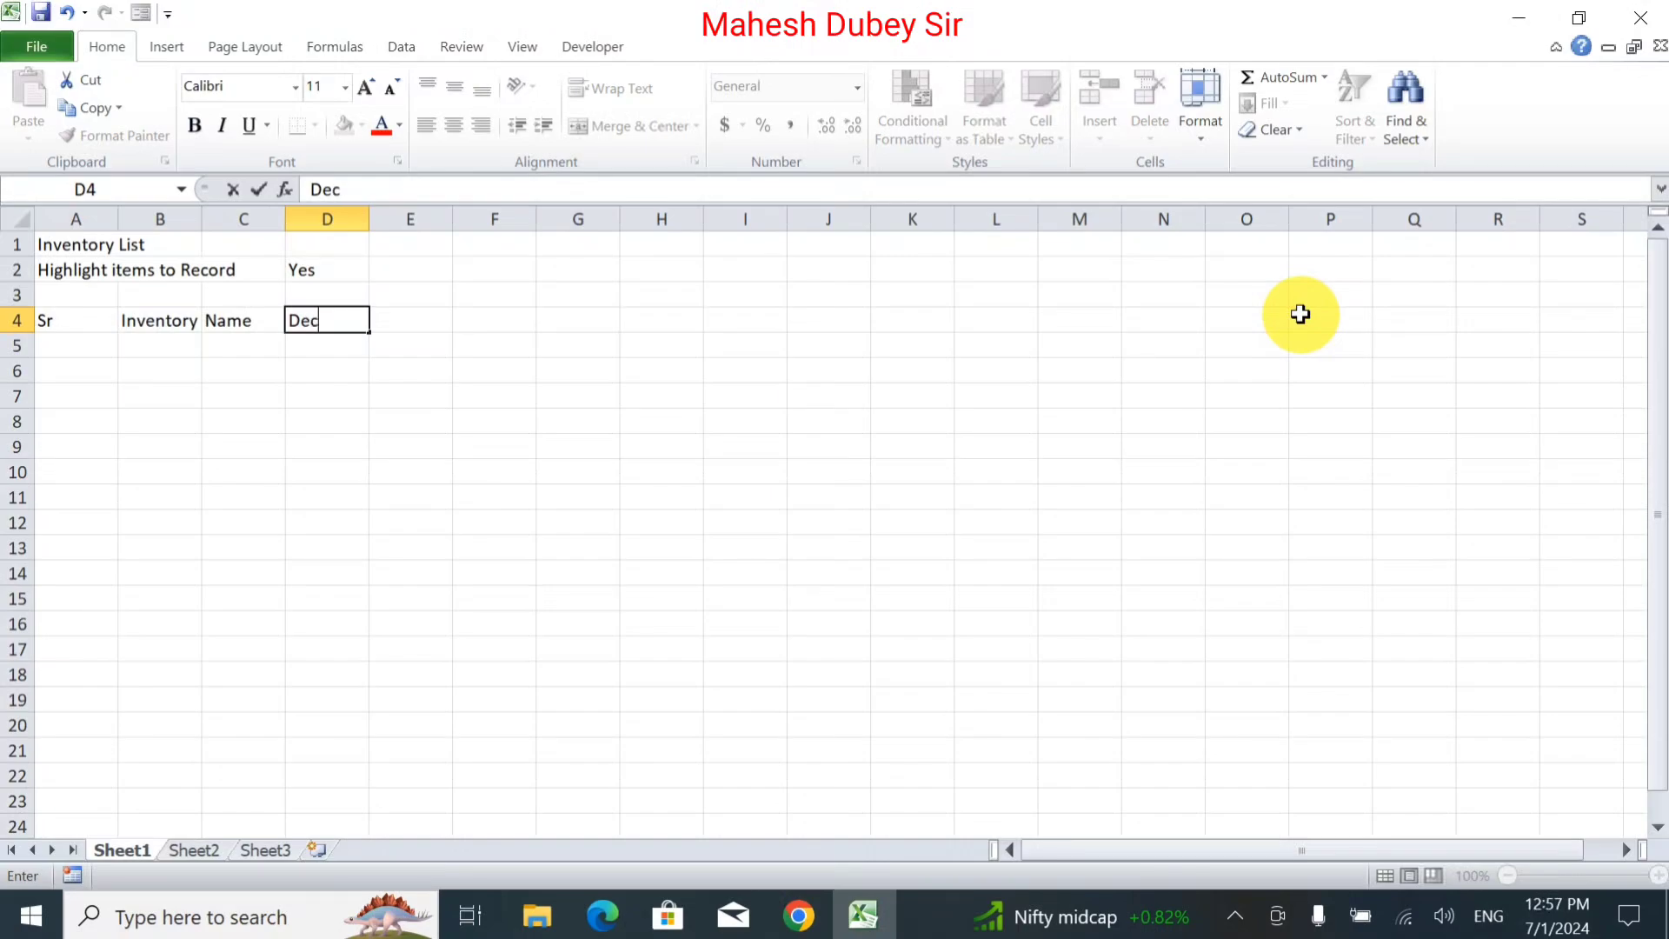
type("ription")
key("Tab")
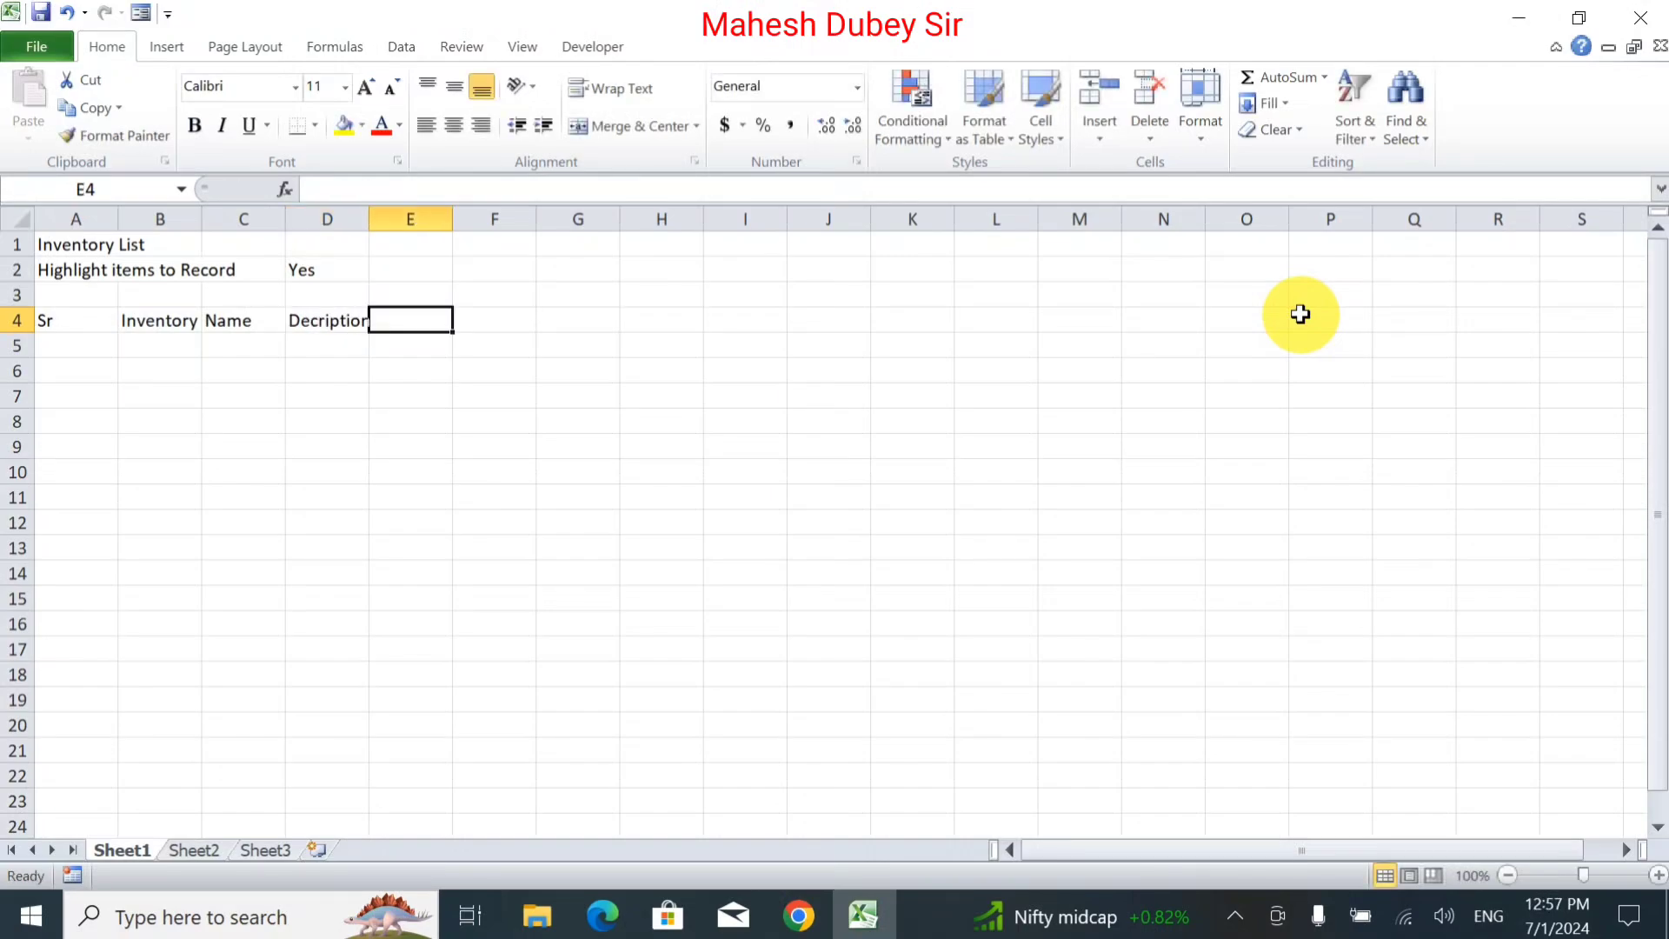
type("Unit")
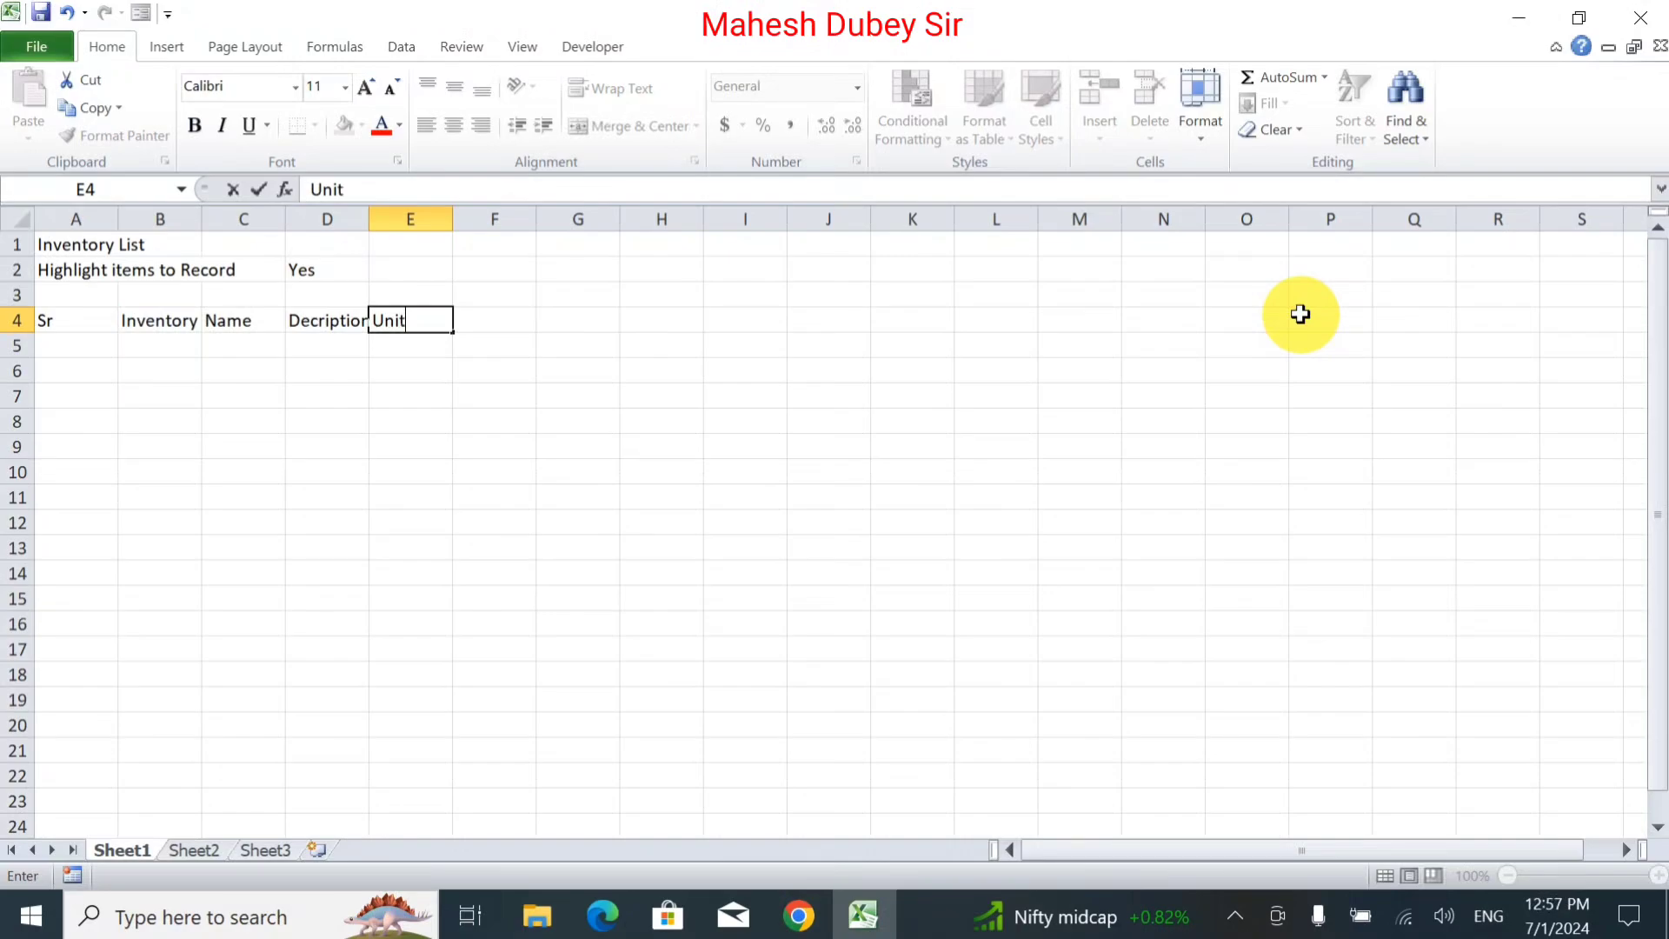
type(" Price")
key("Tab")
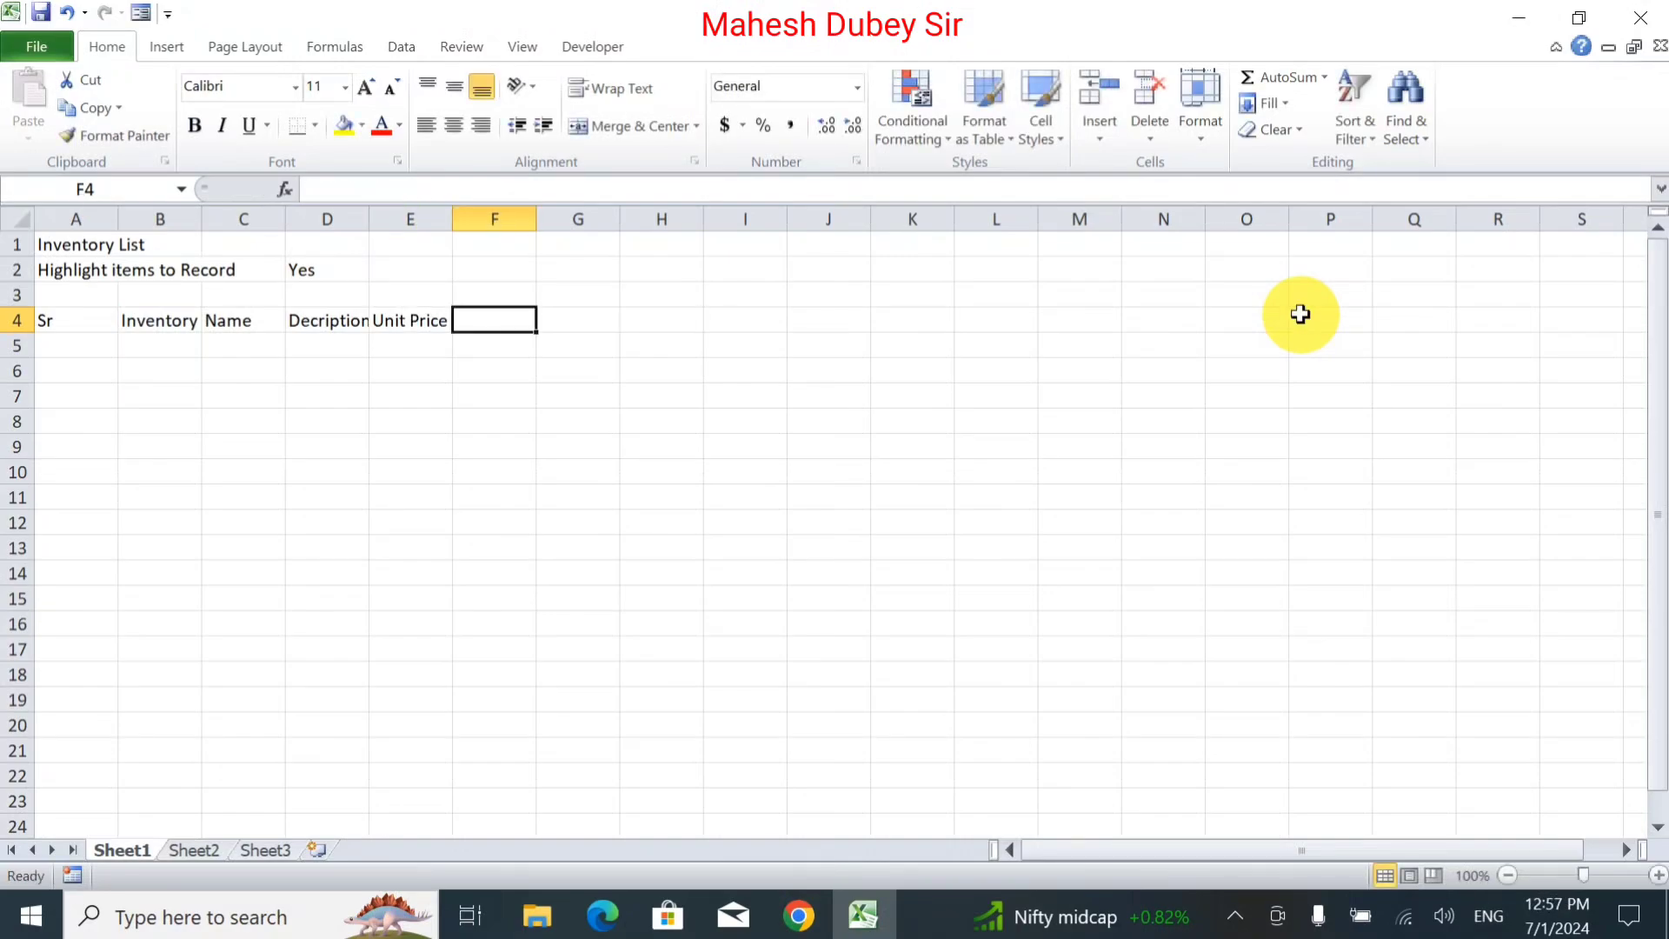
Enter the headers "Quantity in Stock" and "Inventory Value" in cells F4 and G4.
type("Qua")
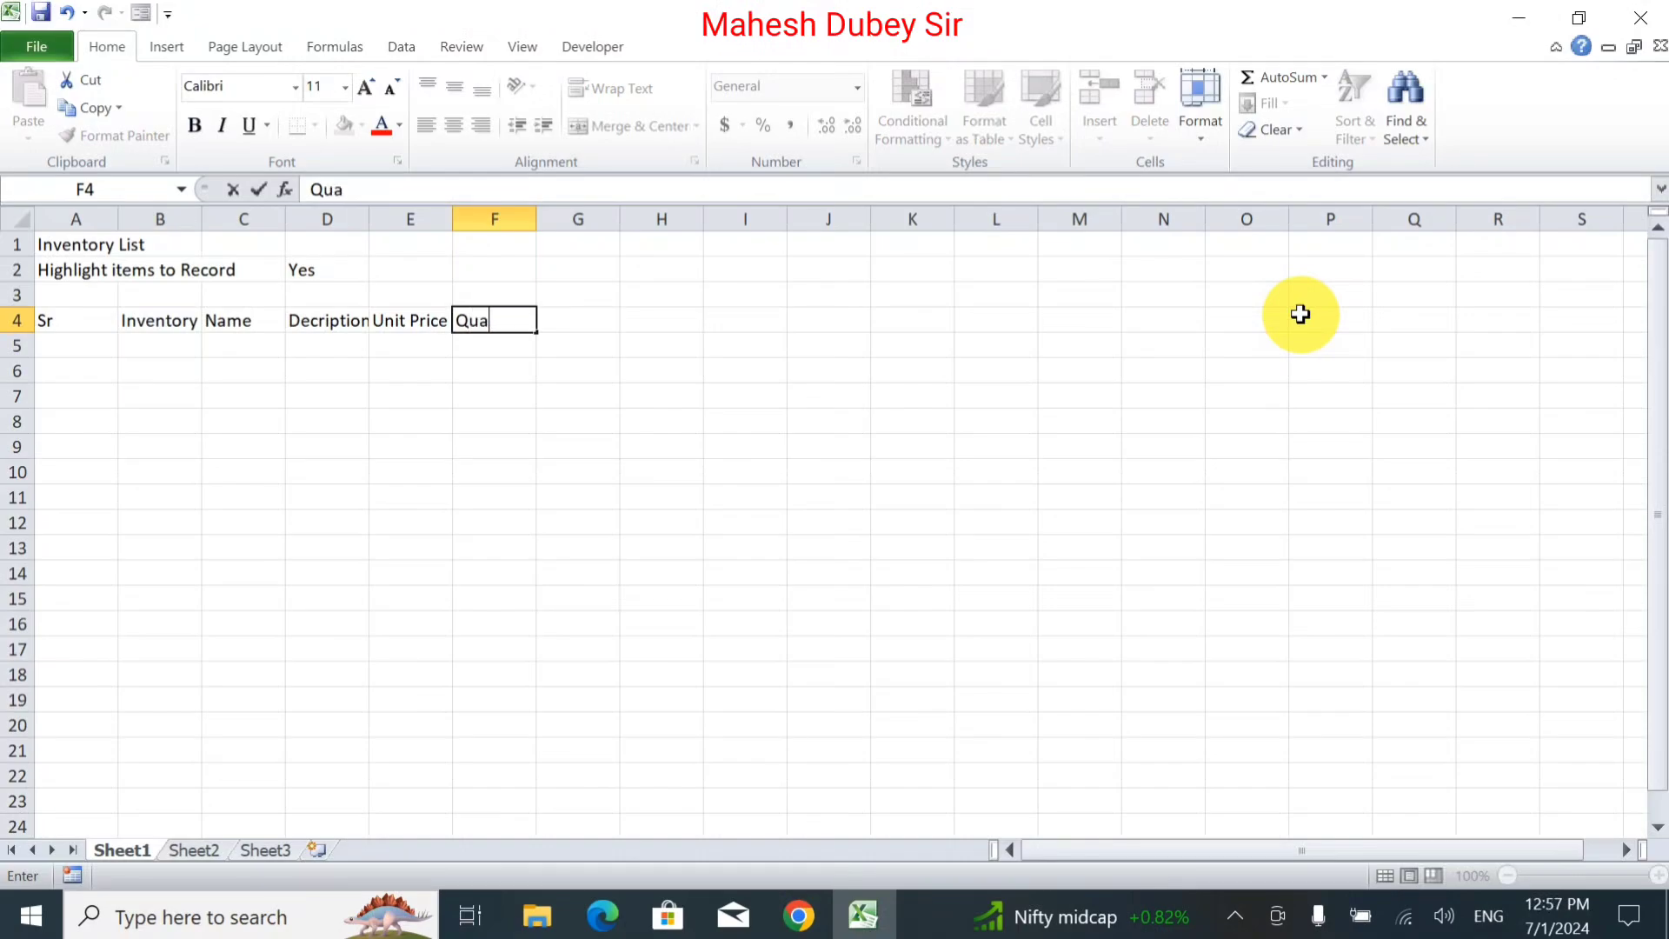
type("ntity in Stock")
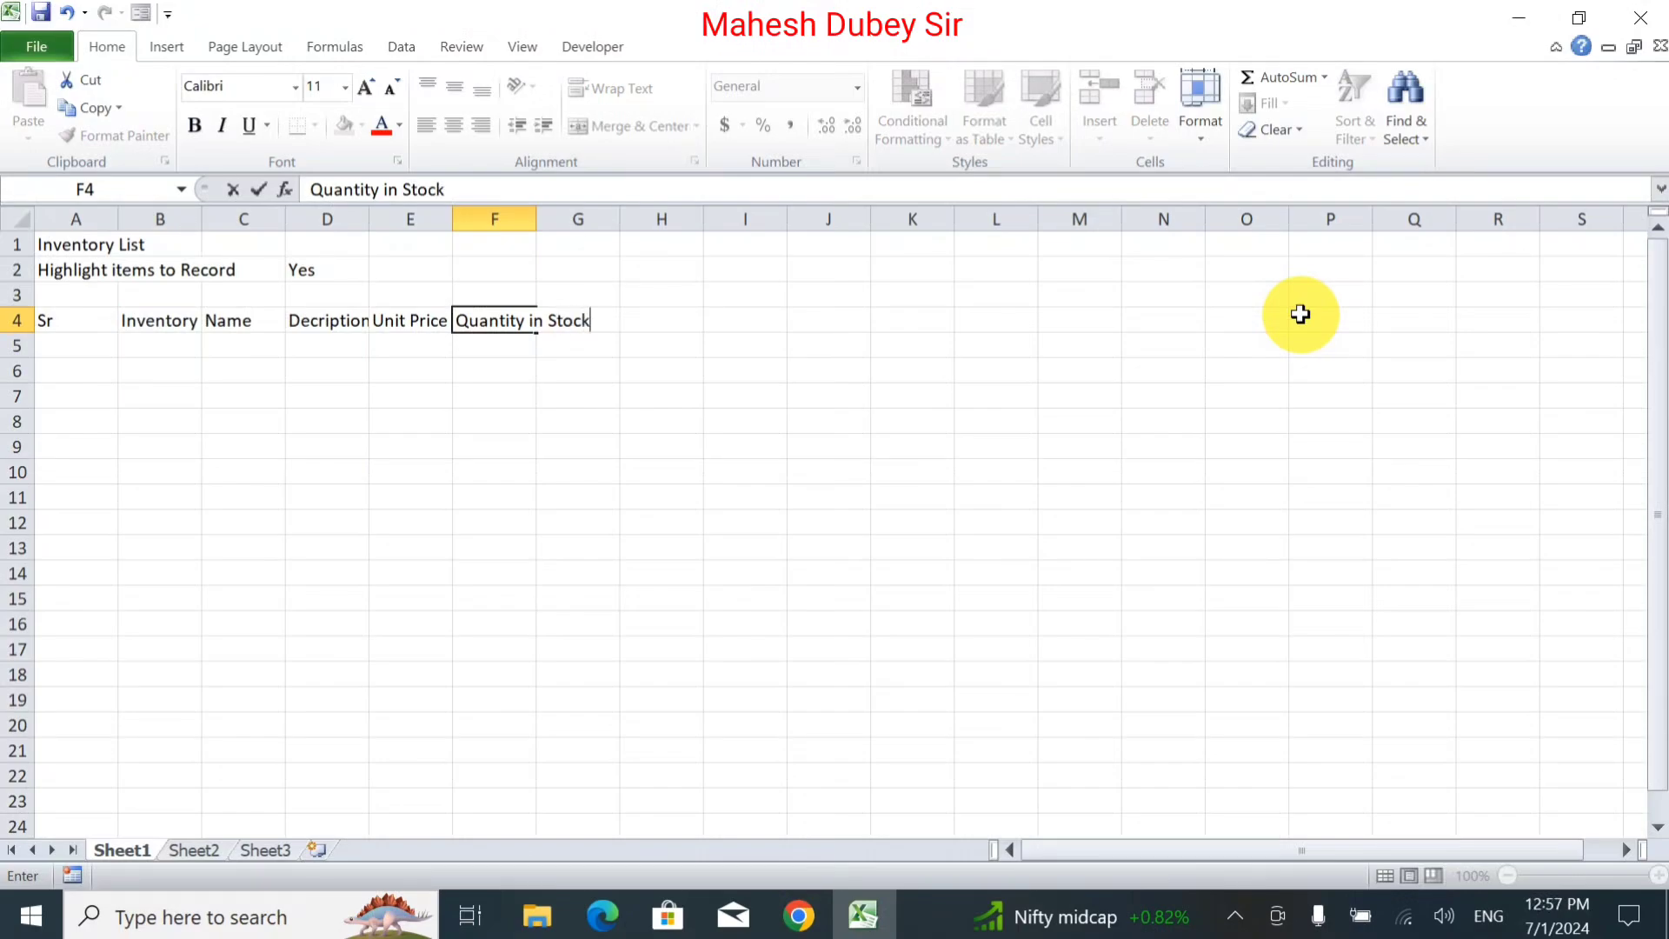
key("Tab")
type("Inven")
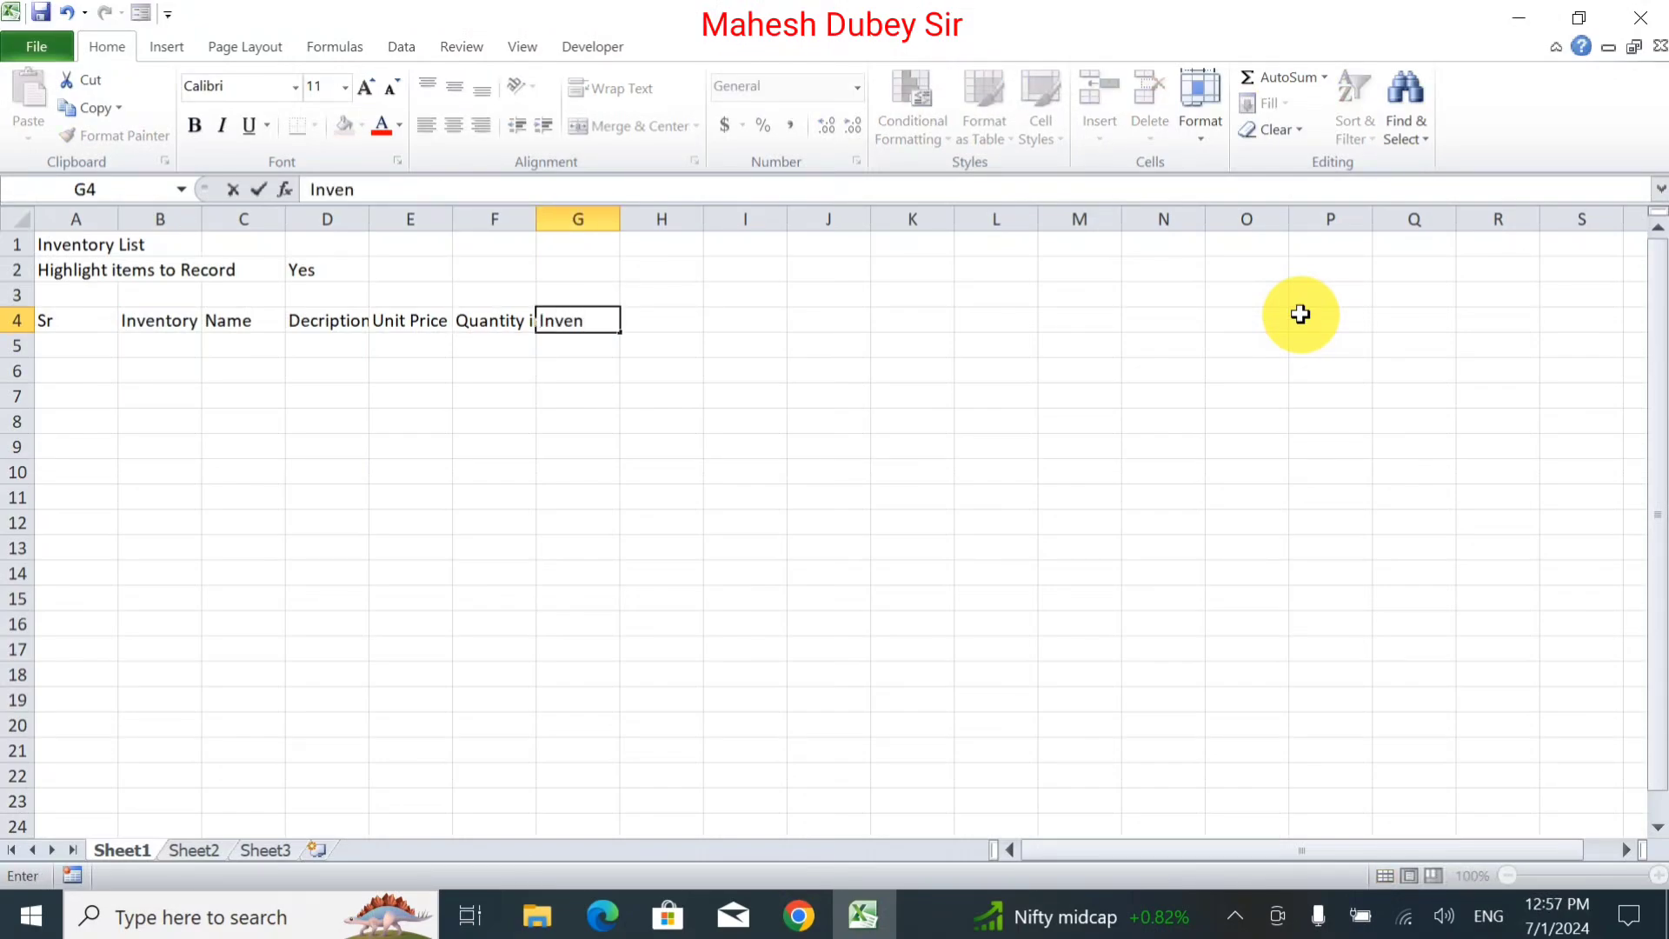
type("tory Value")
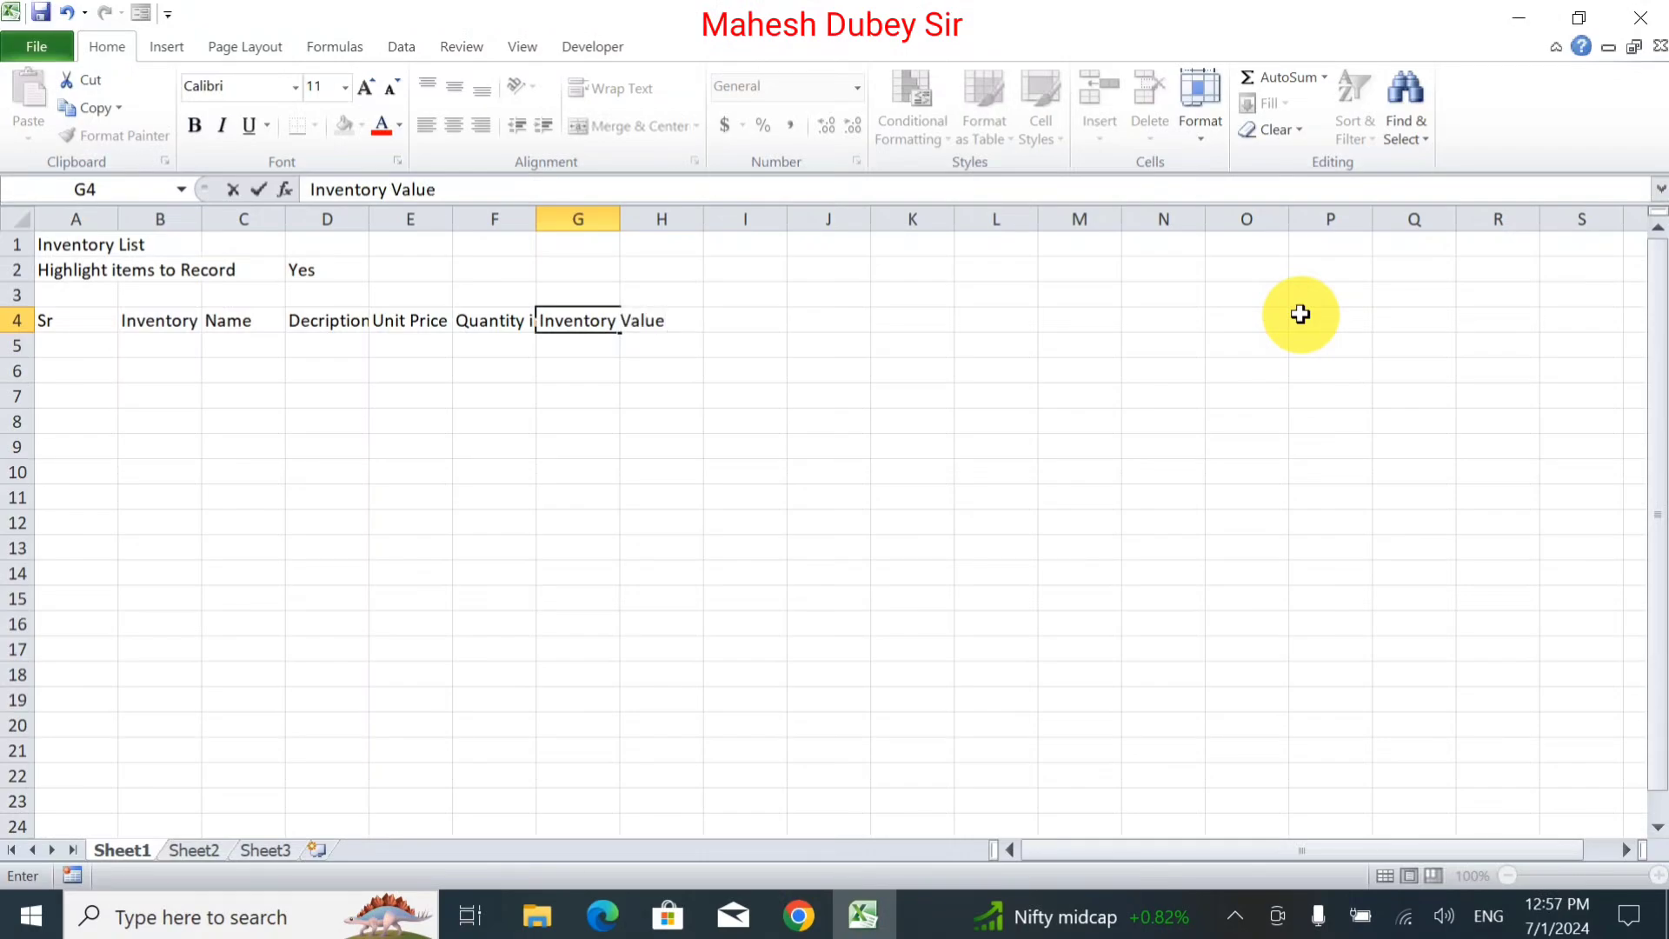
key("Return")
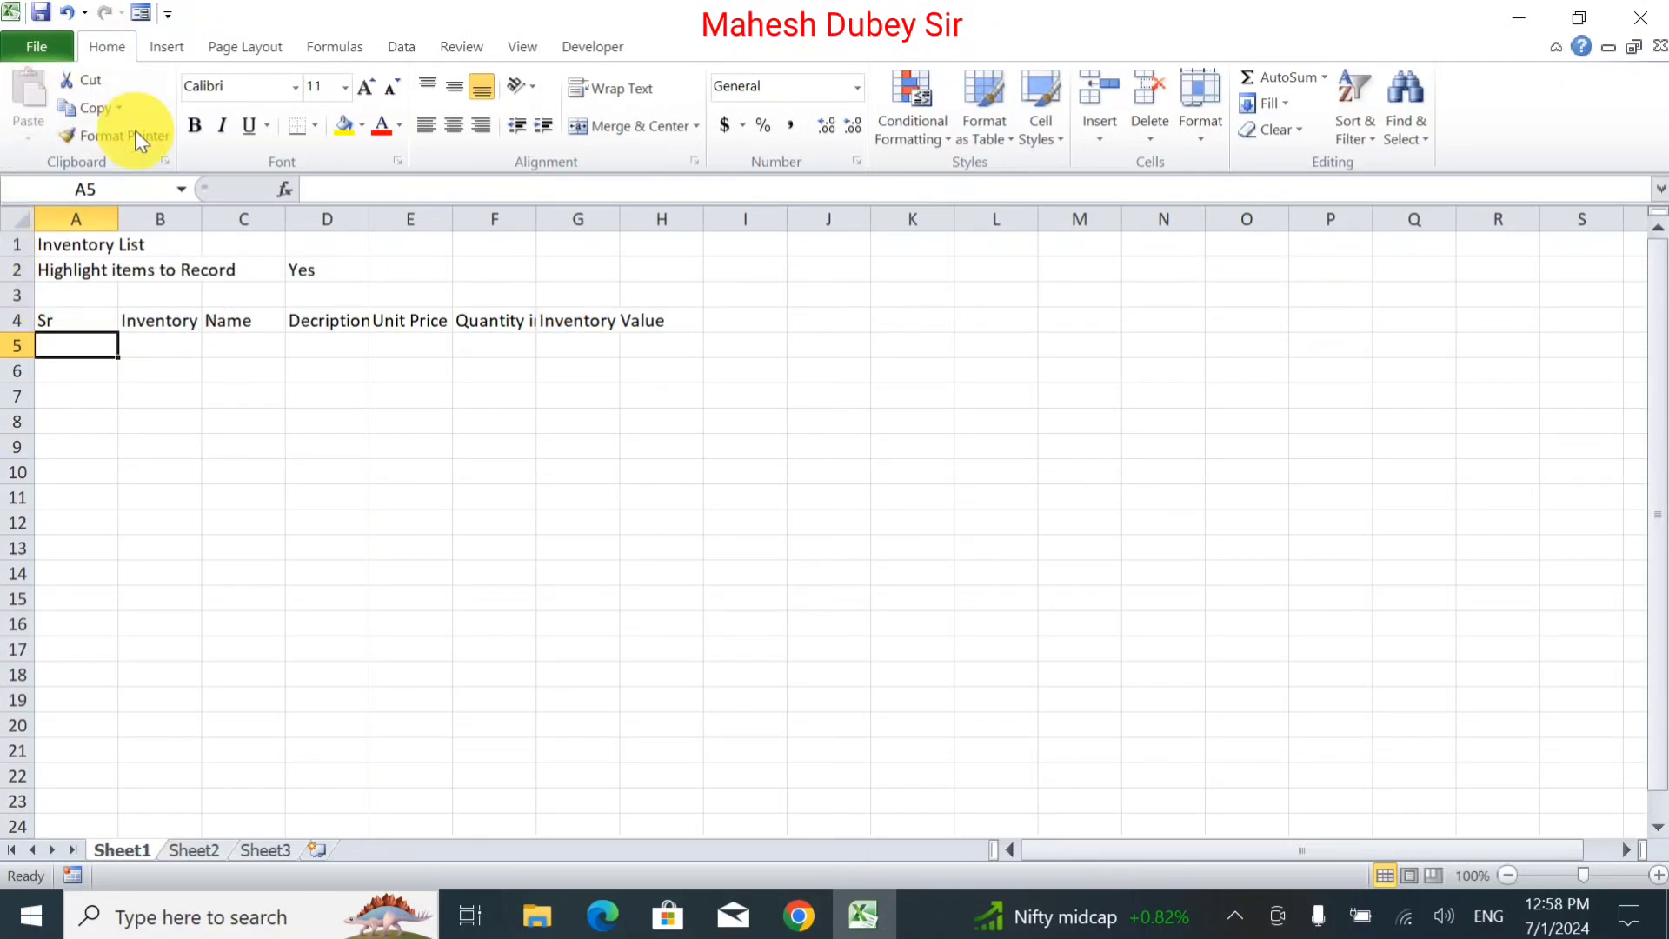
Enlarge the title in cell A1 to font size 24 and make it bold.
left_click(55, 247)
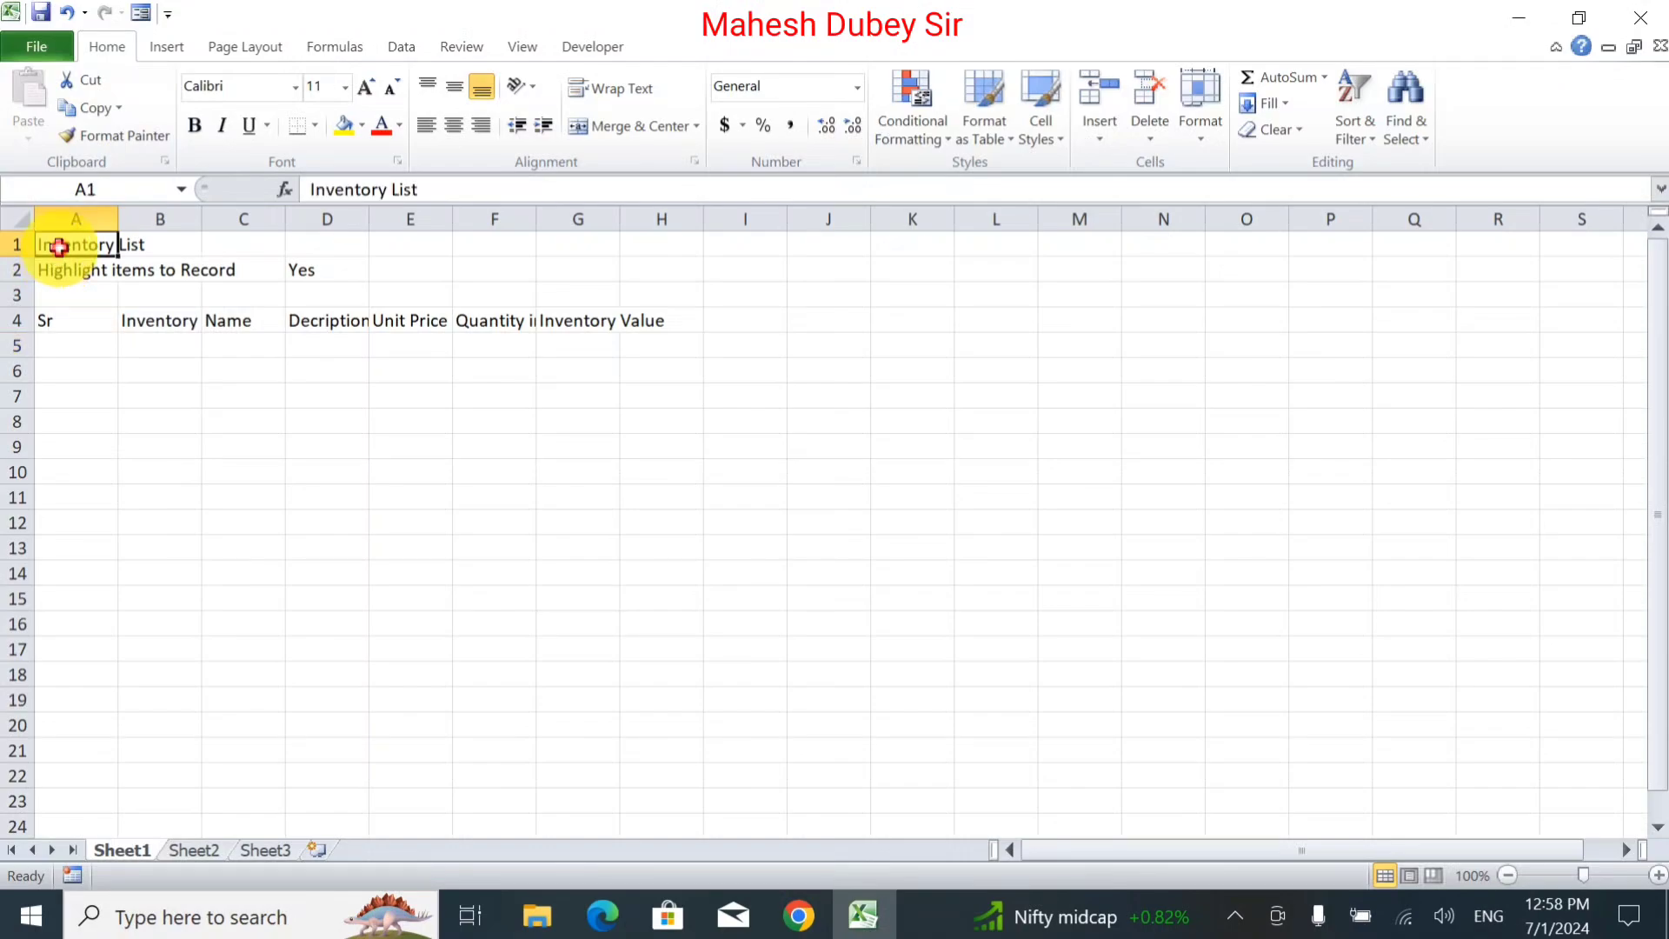
left_click(368, 78)
left_click(368, 78)
left_click(367, 78)
left_click(368, 78)
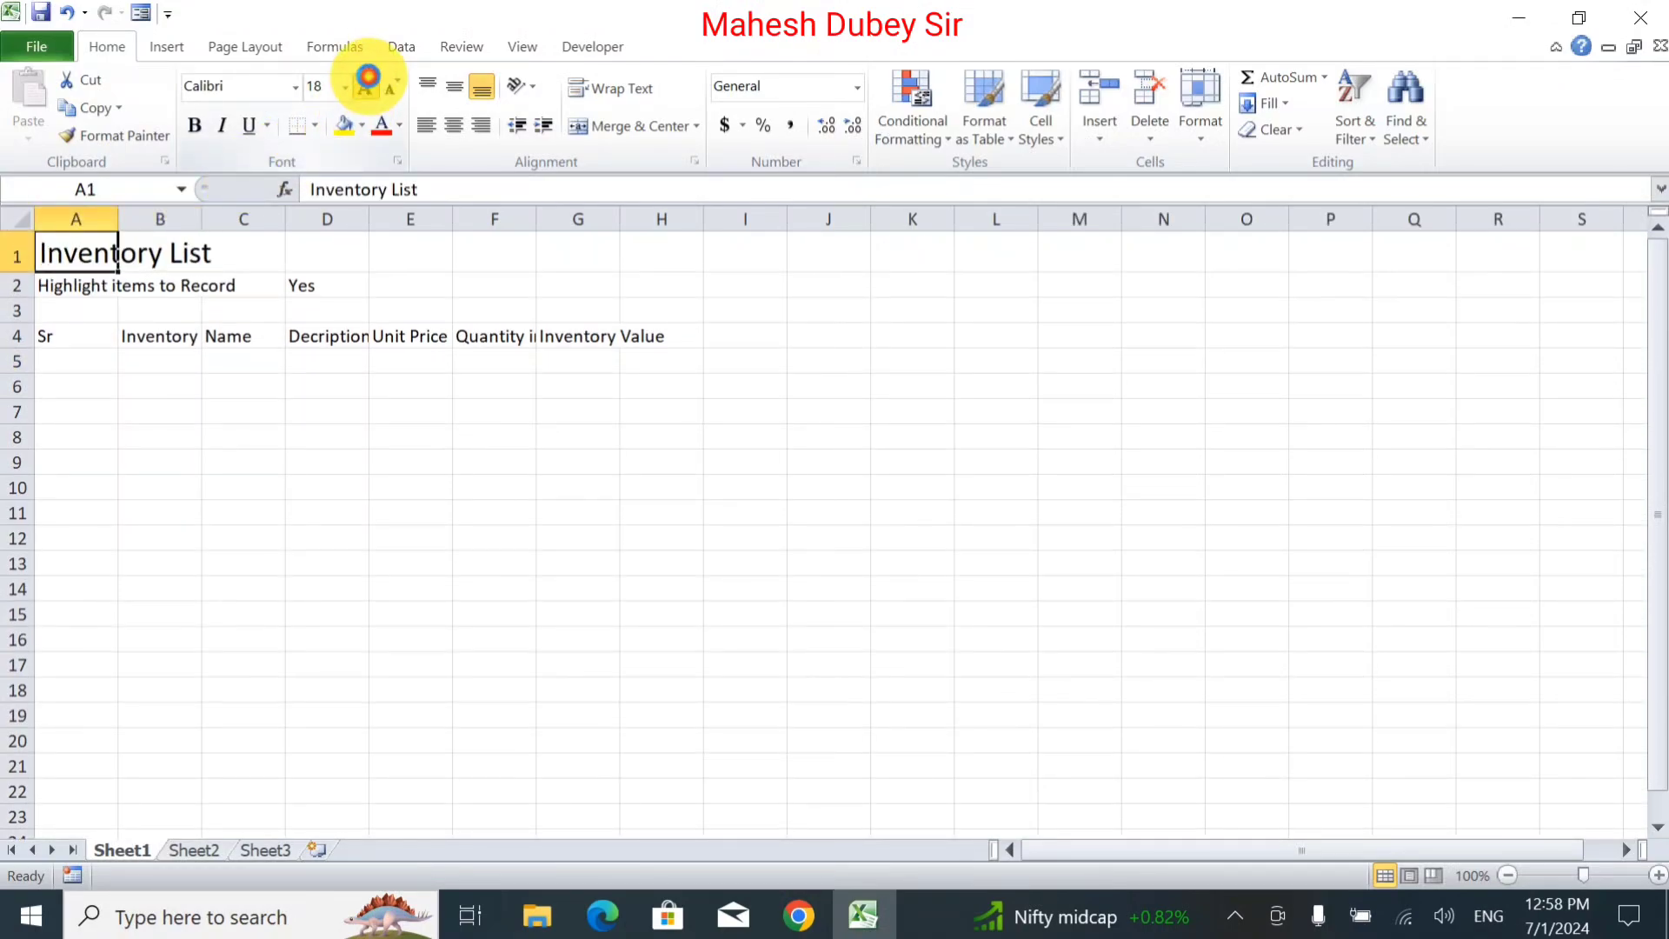
left_click(368, 78)
left_click(367, 78)
left_click(368, 78)
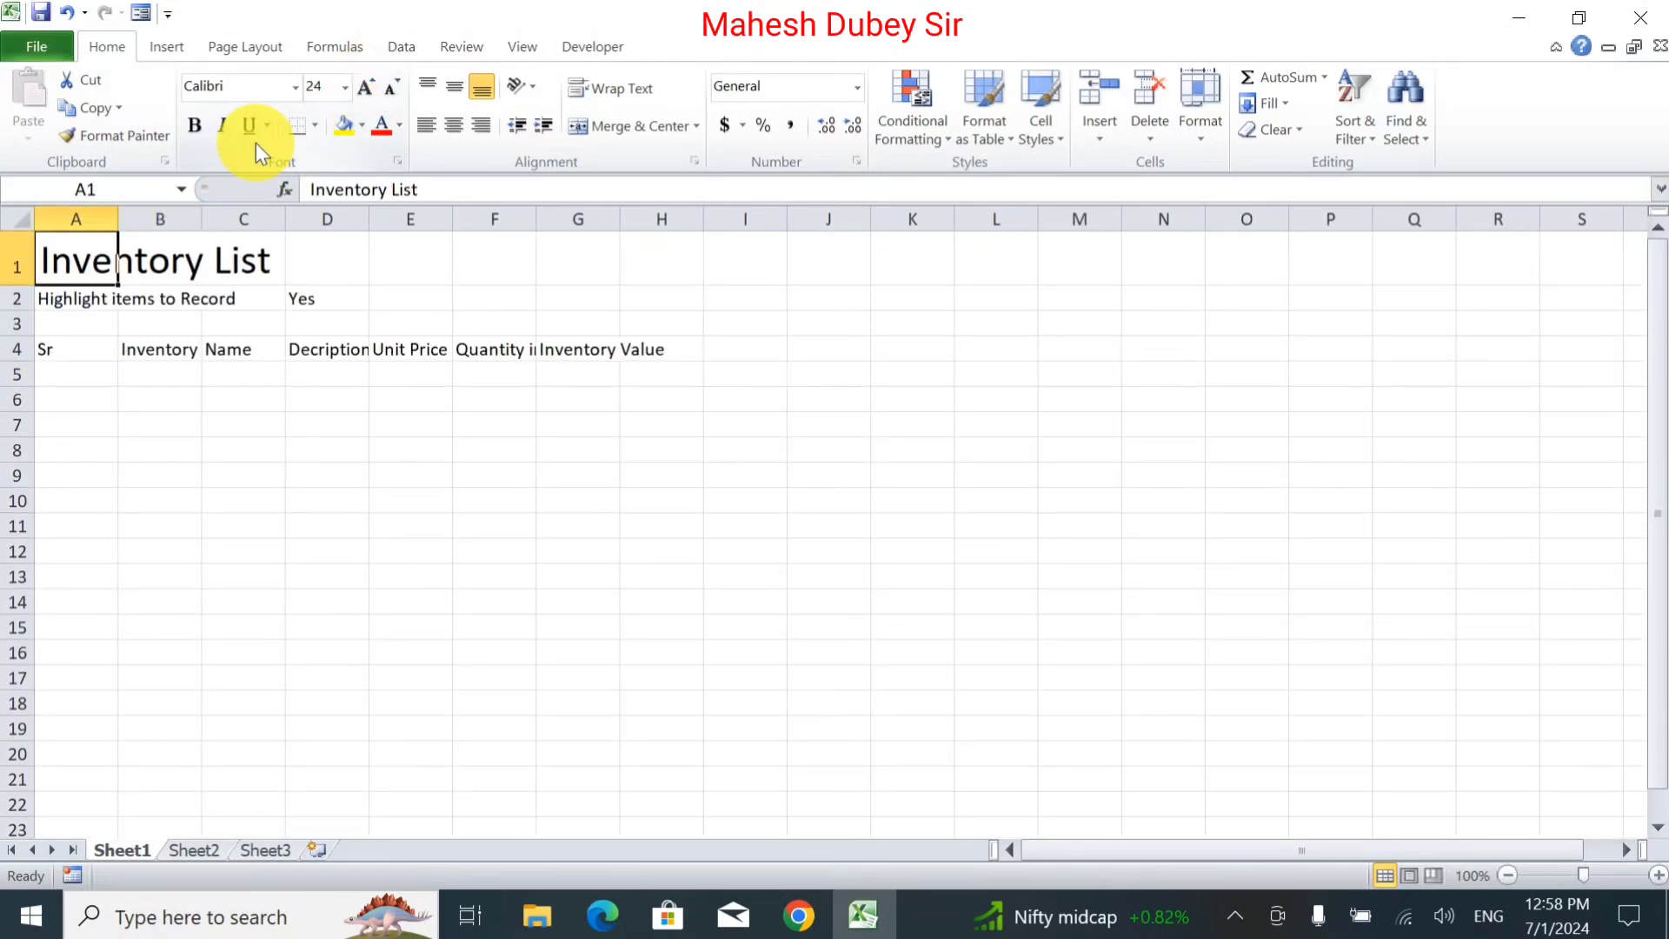
left_click(193, 124)
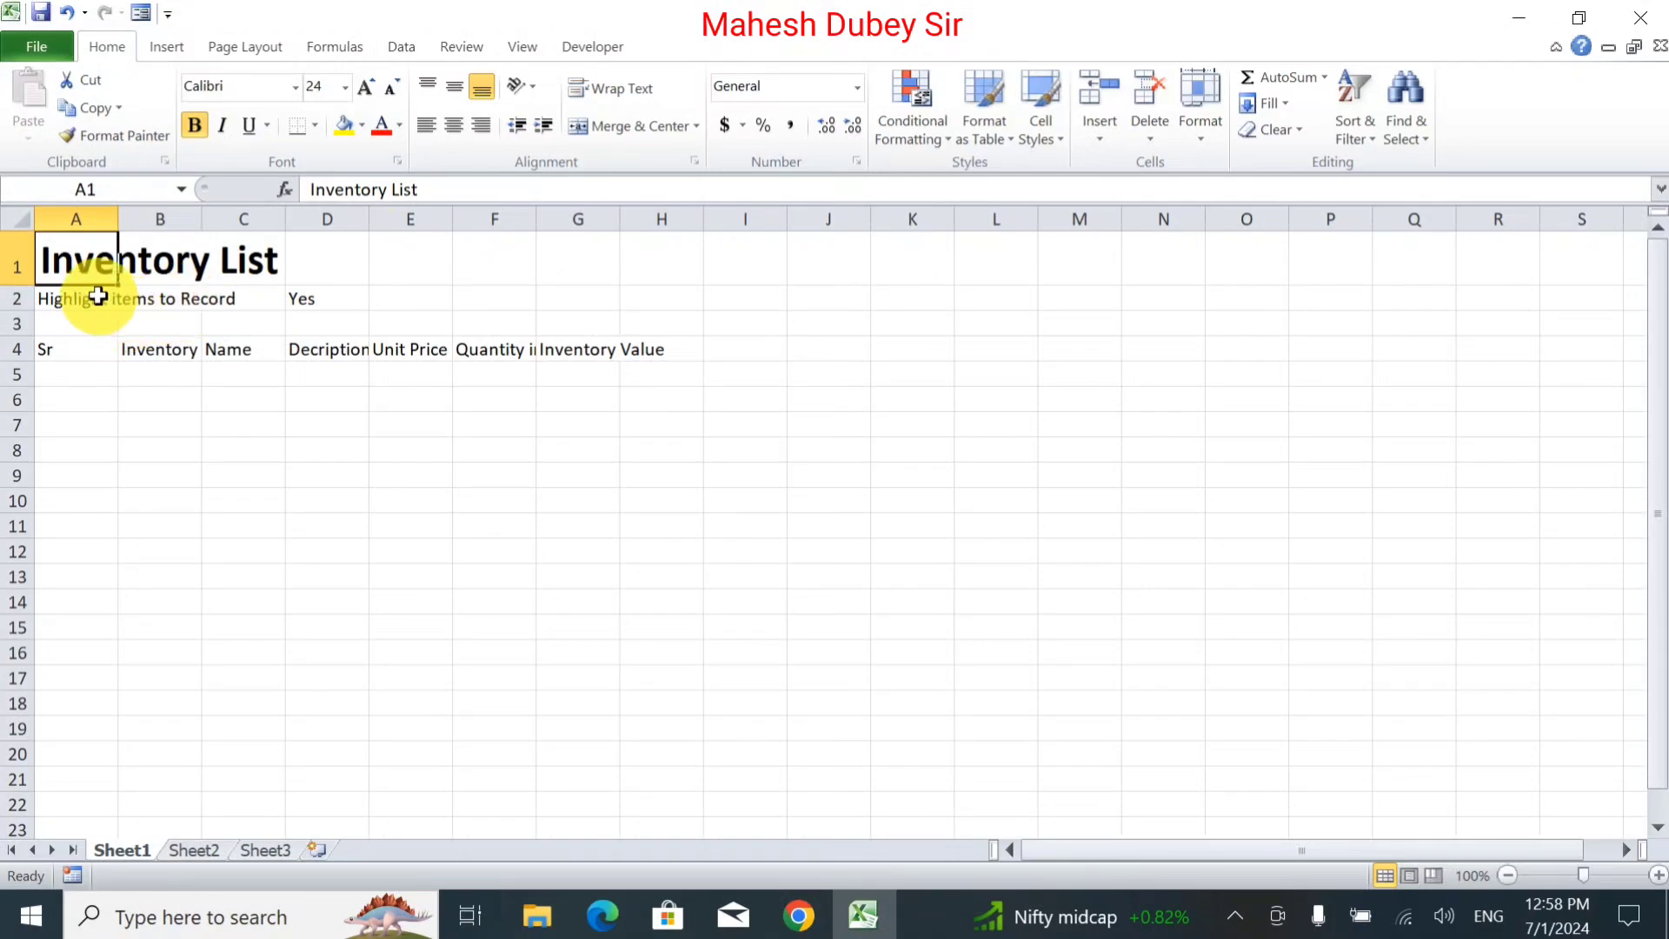
Insert one blank column before the Inventory ID column and another before the Name column.
left_click(54, 300)
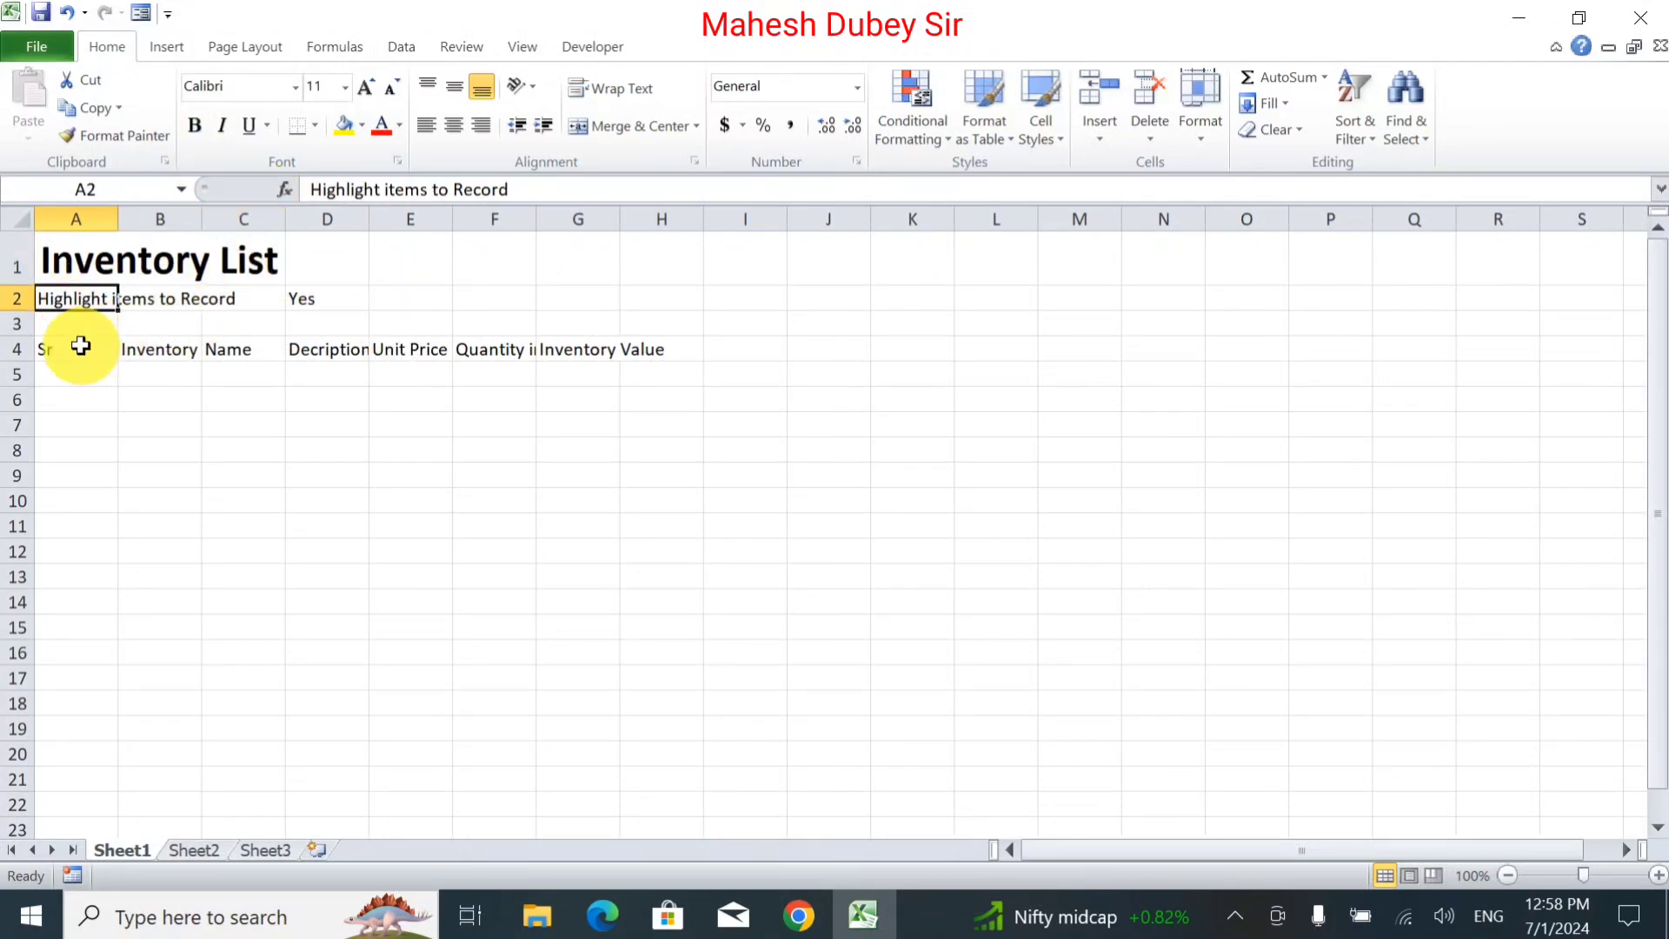
left_click(80, 347)
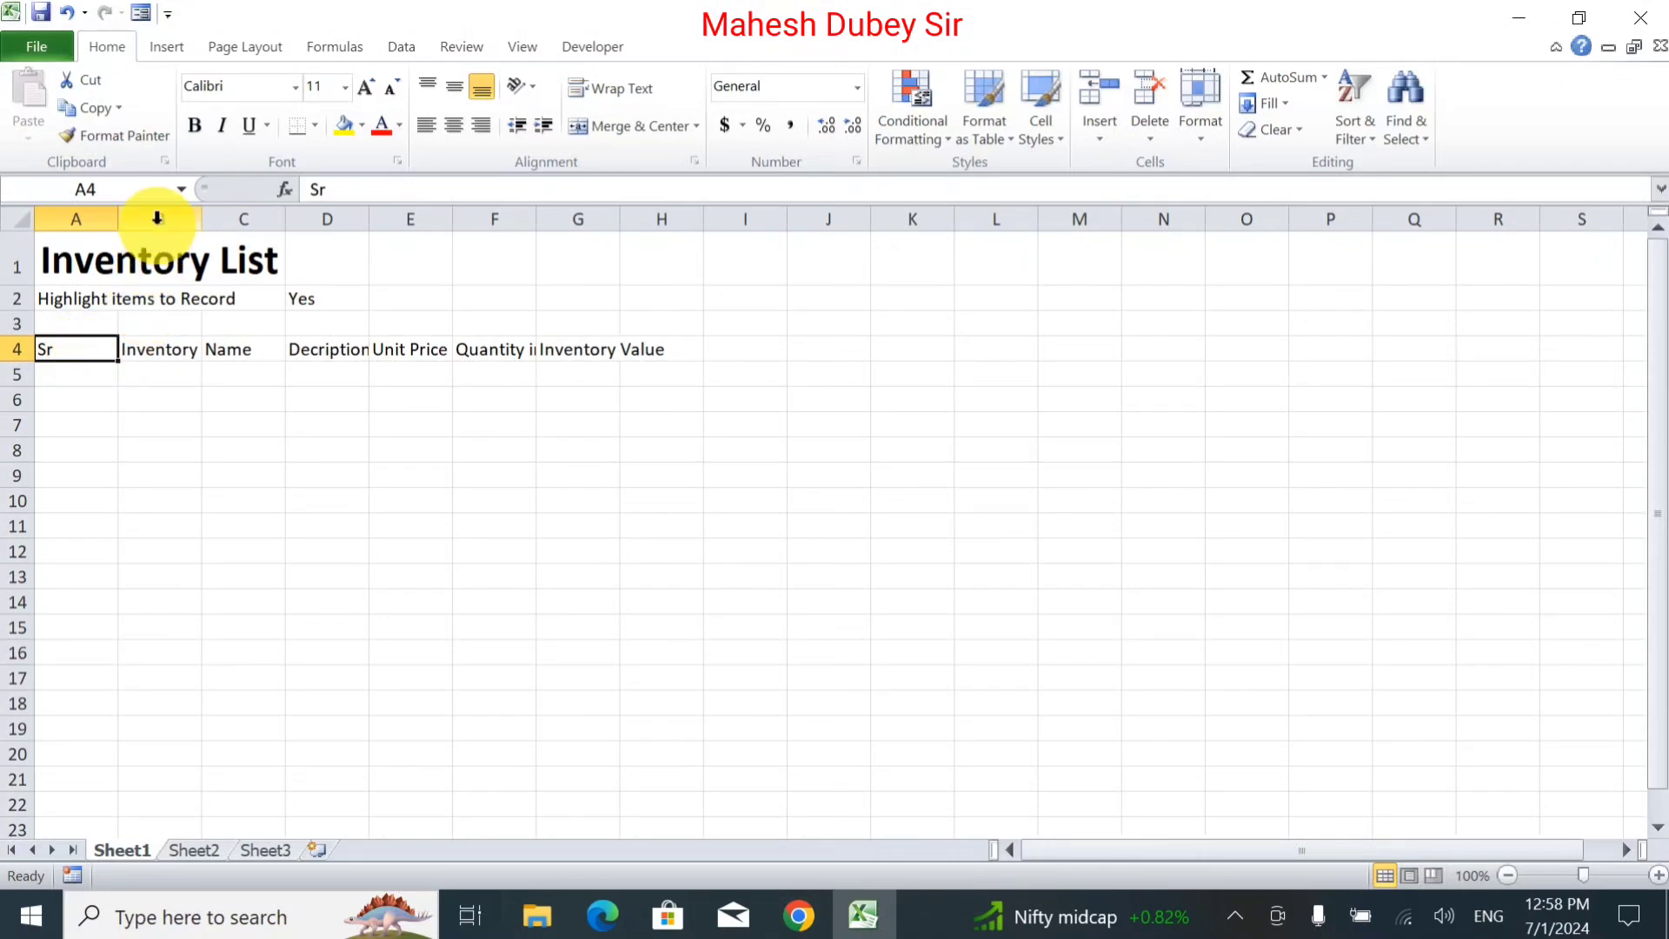
left_click(160, 217)
right_click(161, 221)
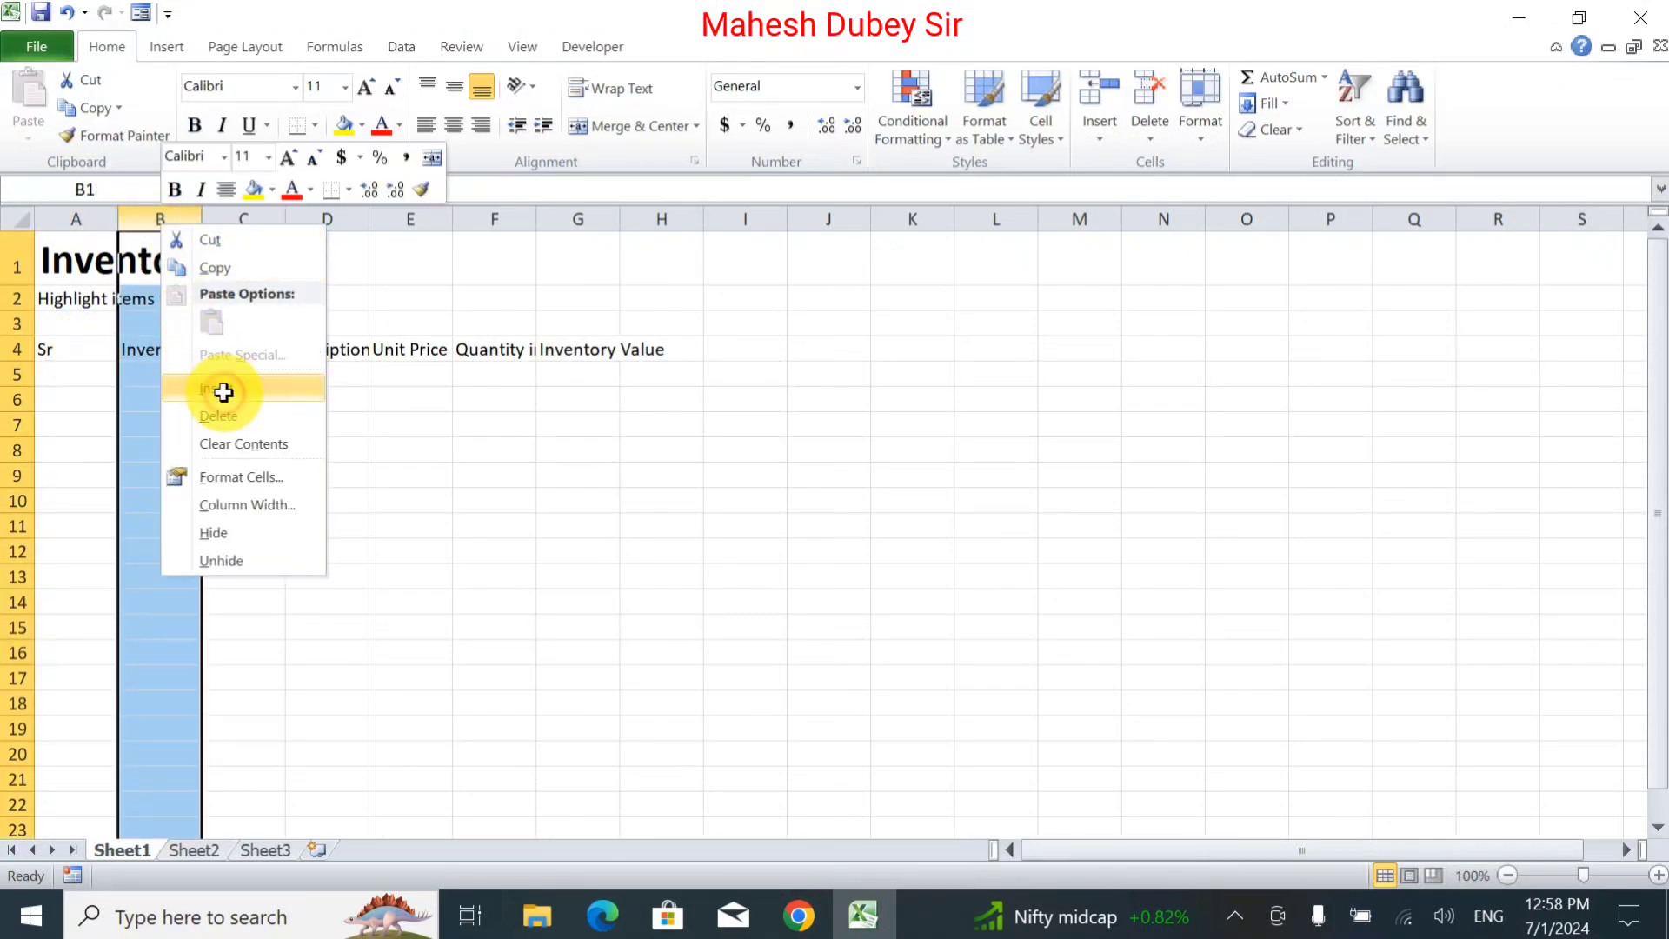
left_click(222, 389)
left_click(315, 218)
right_click(313, 225)
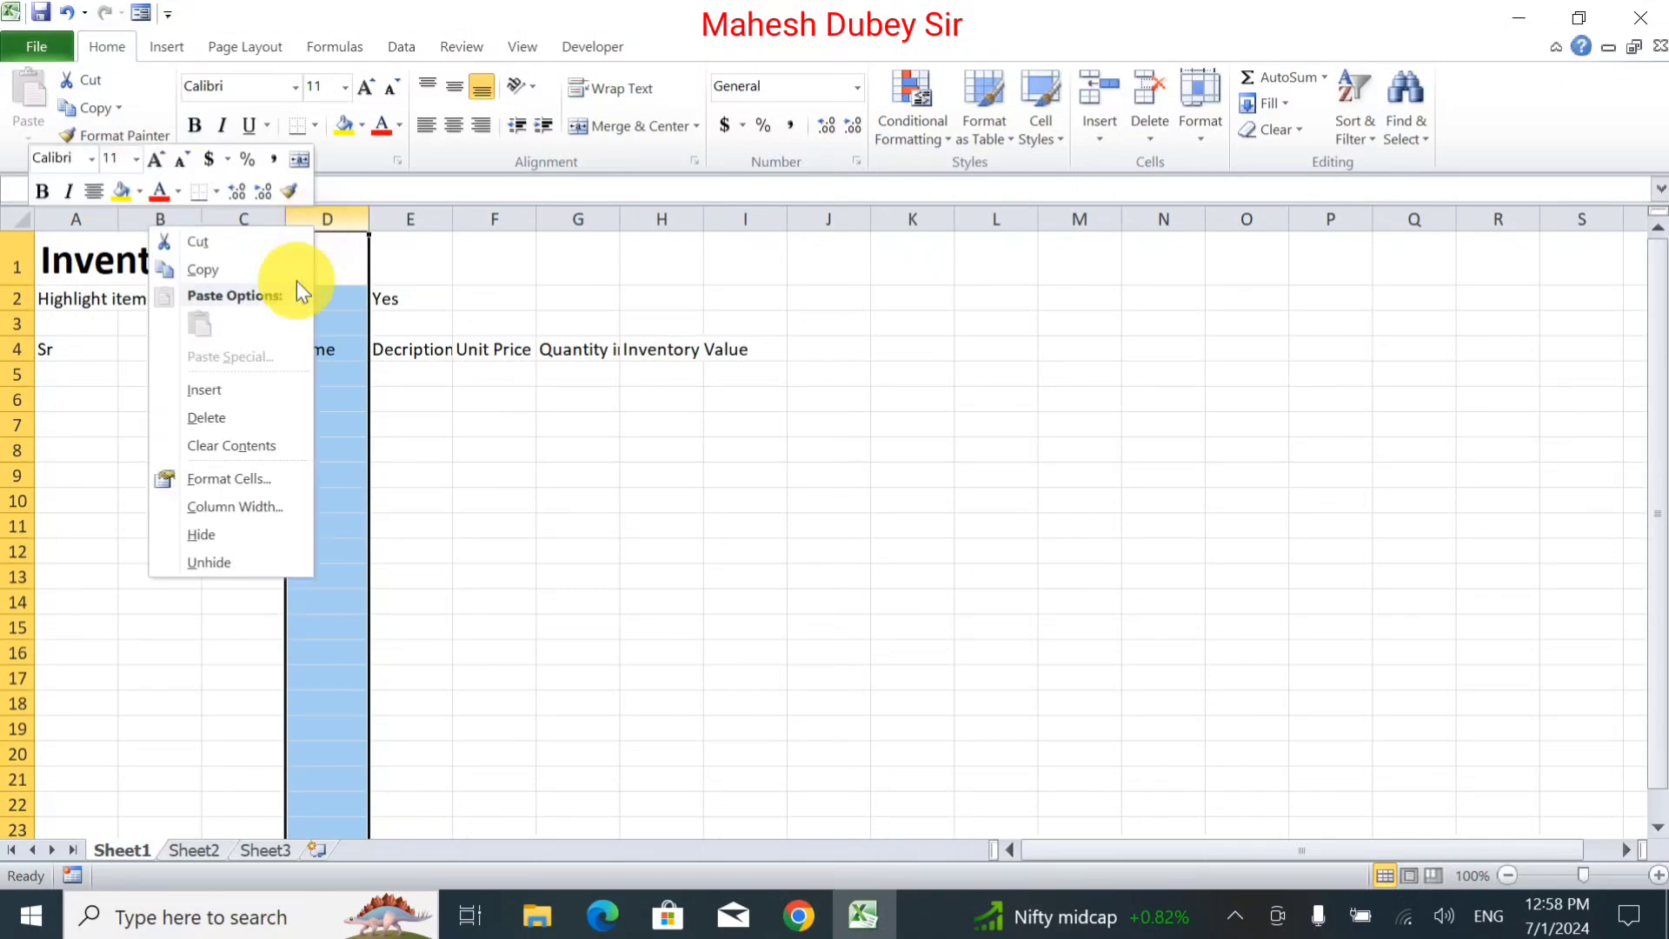
left_click(265, 390)
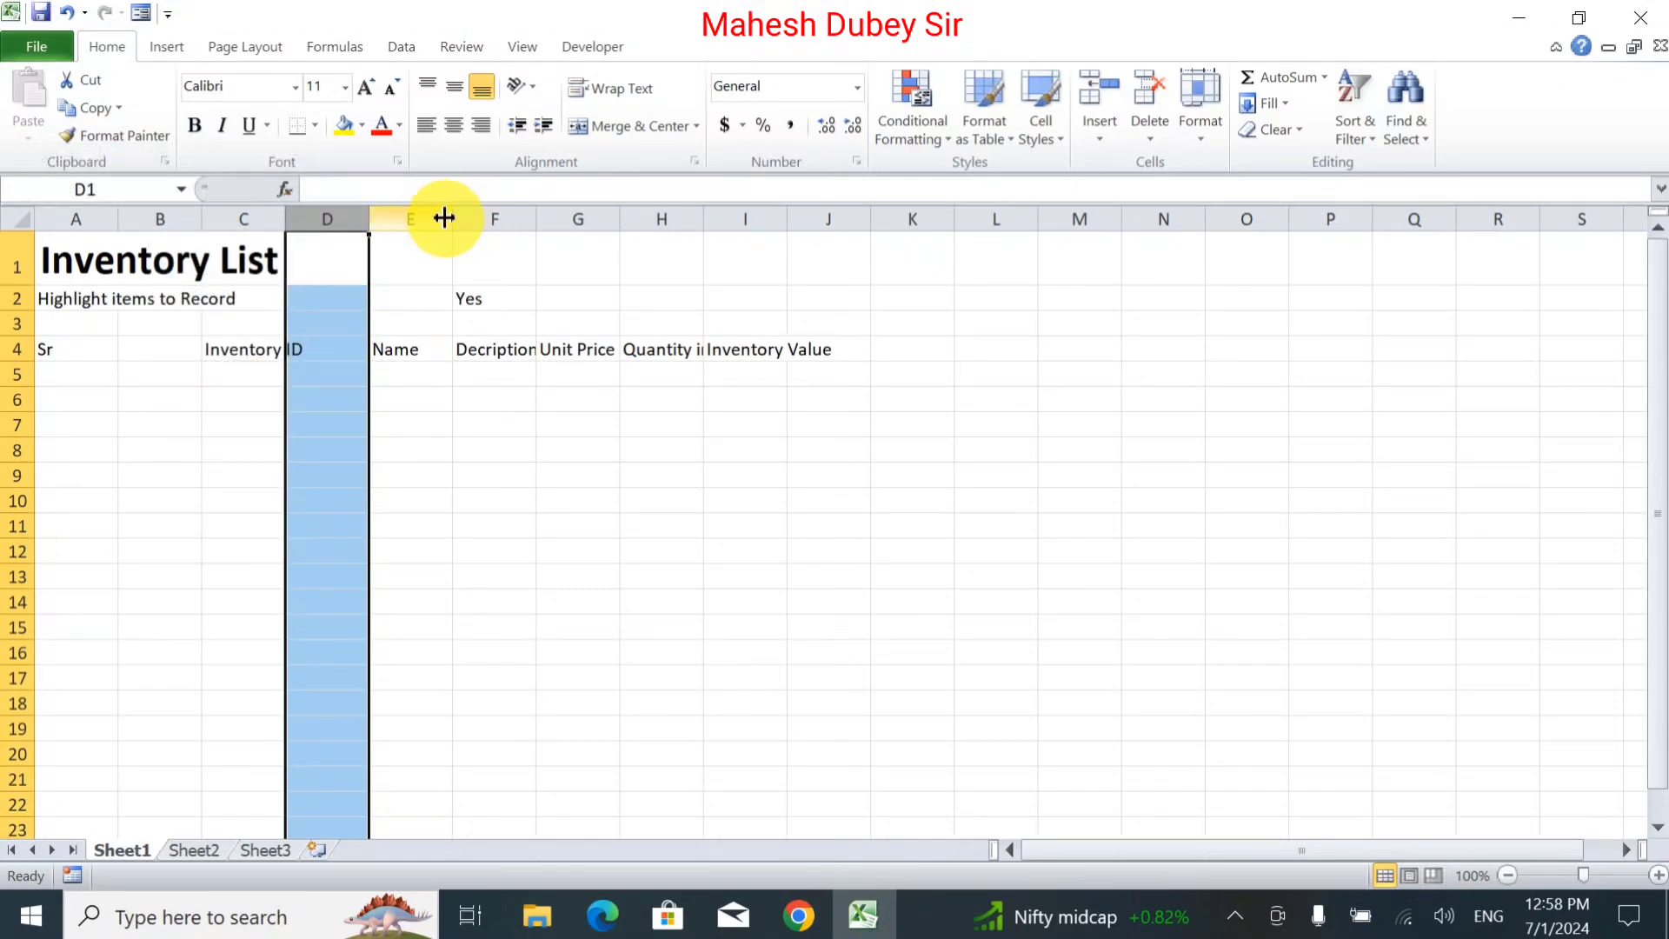
Insert one blank column before the Decription column and another before the Unit Price column.
left_click(524, 219)
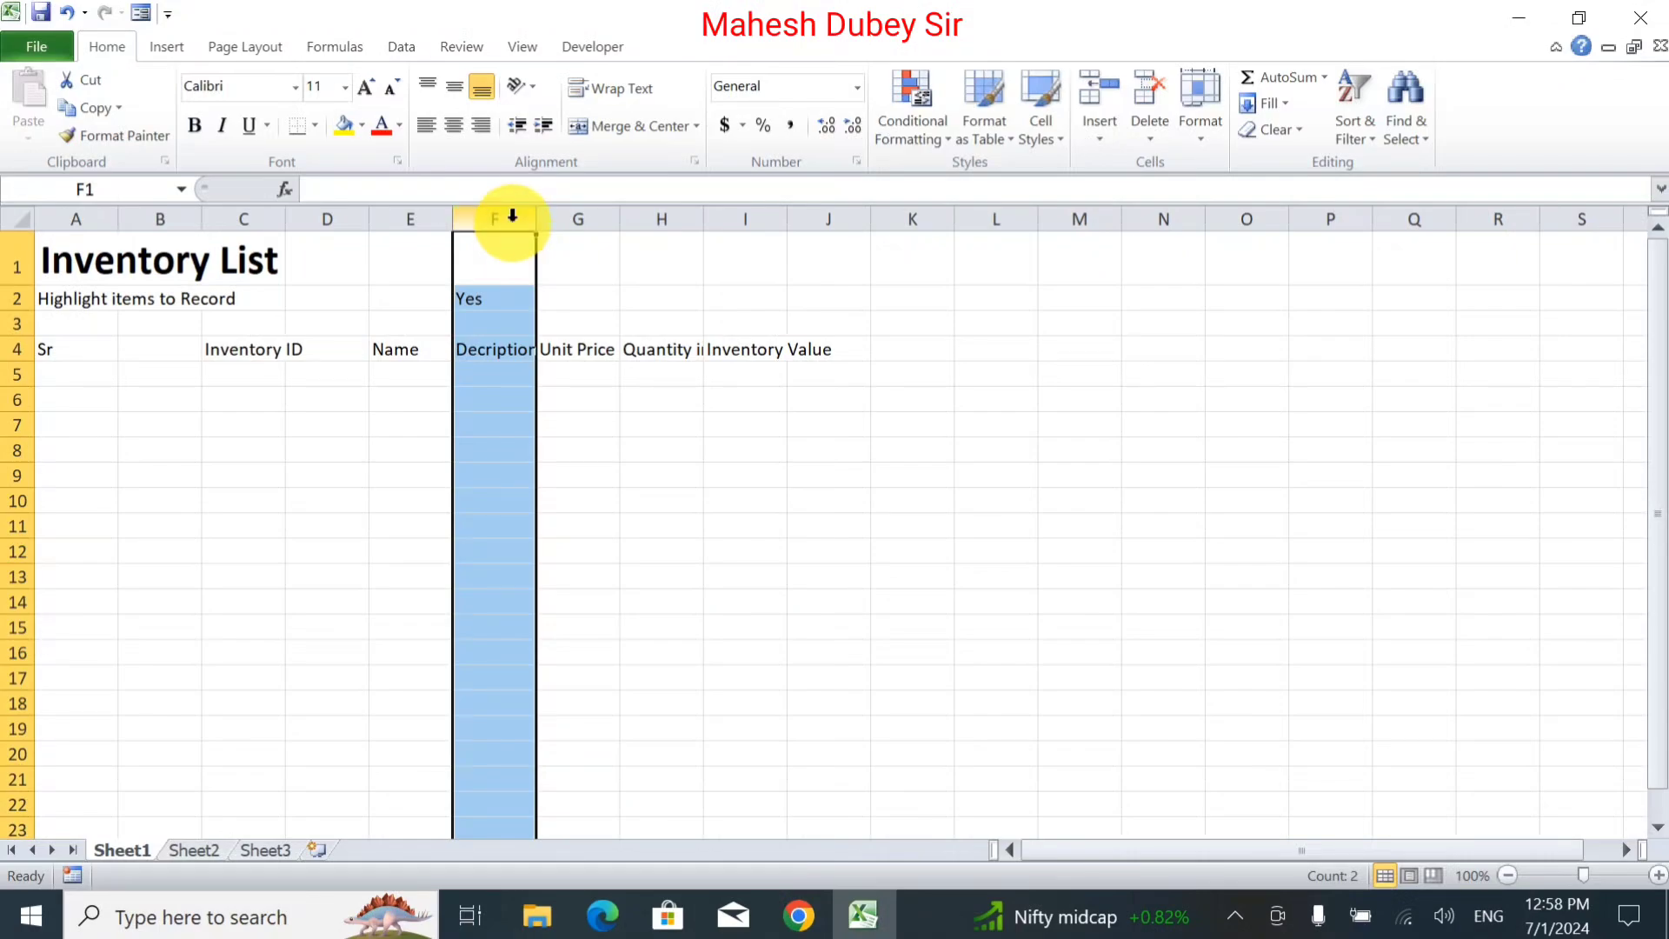
right_click(510, 217)
left_click(415, 391)
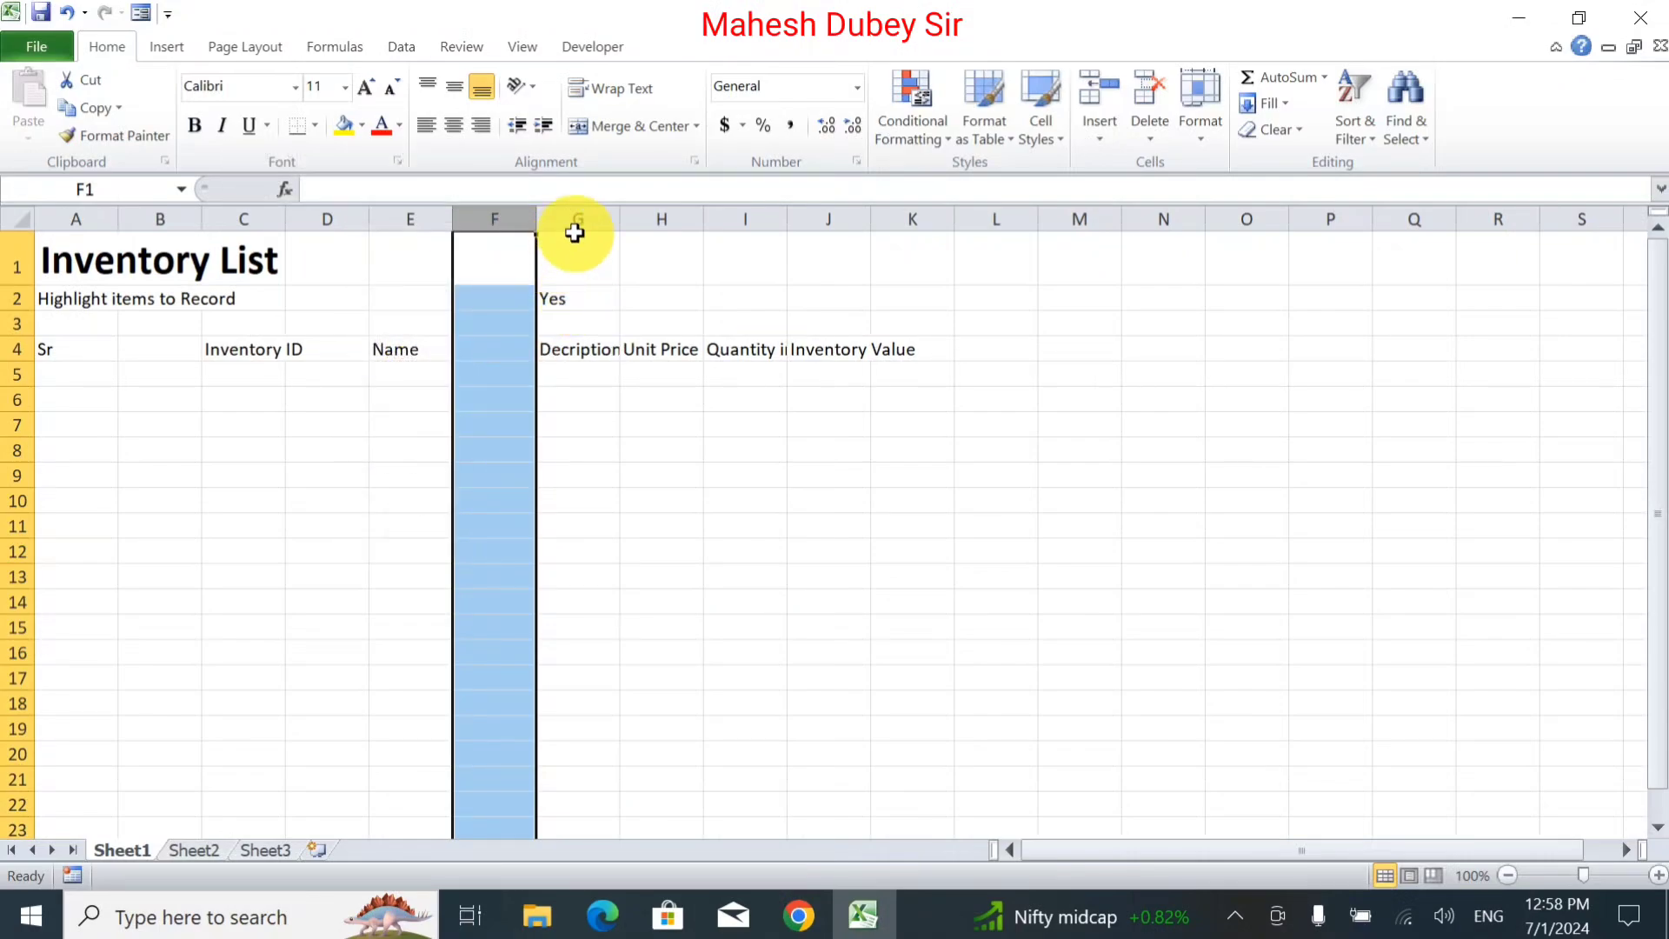
left_click(660, 219)
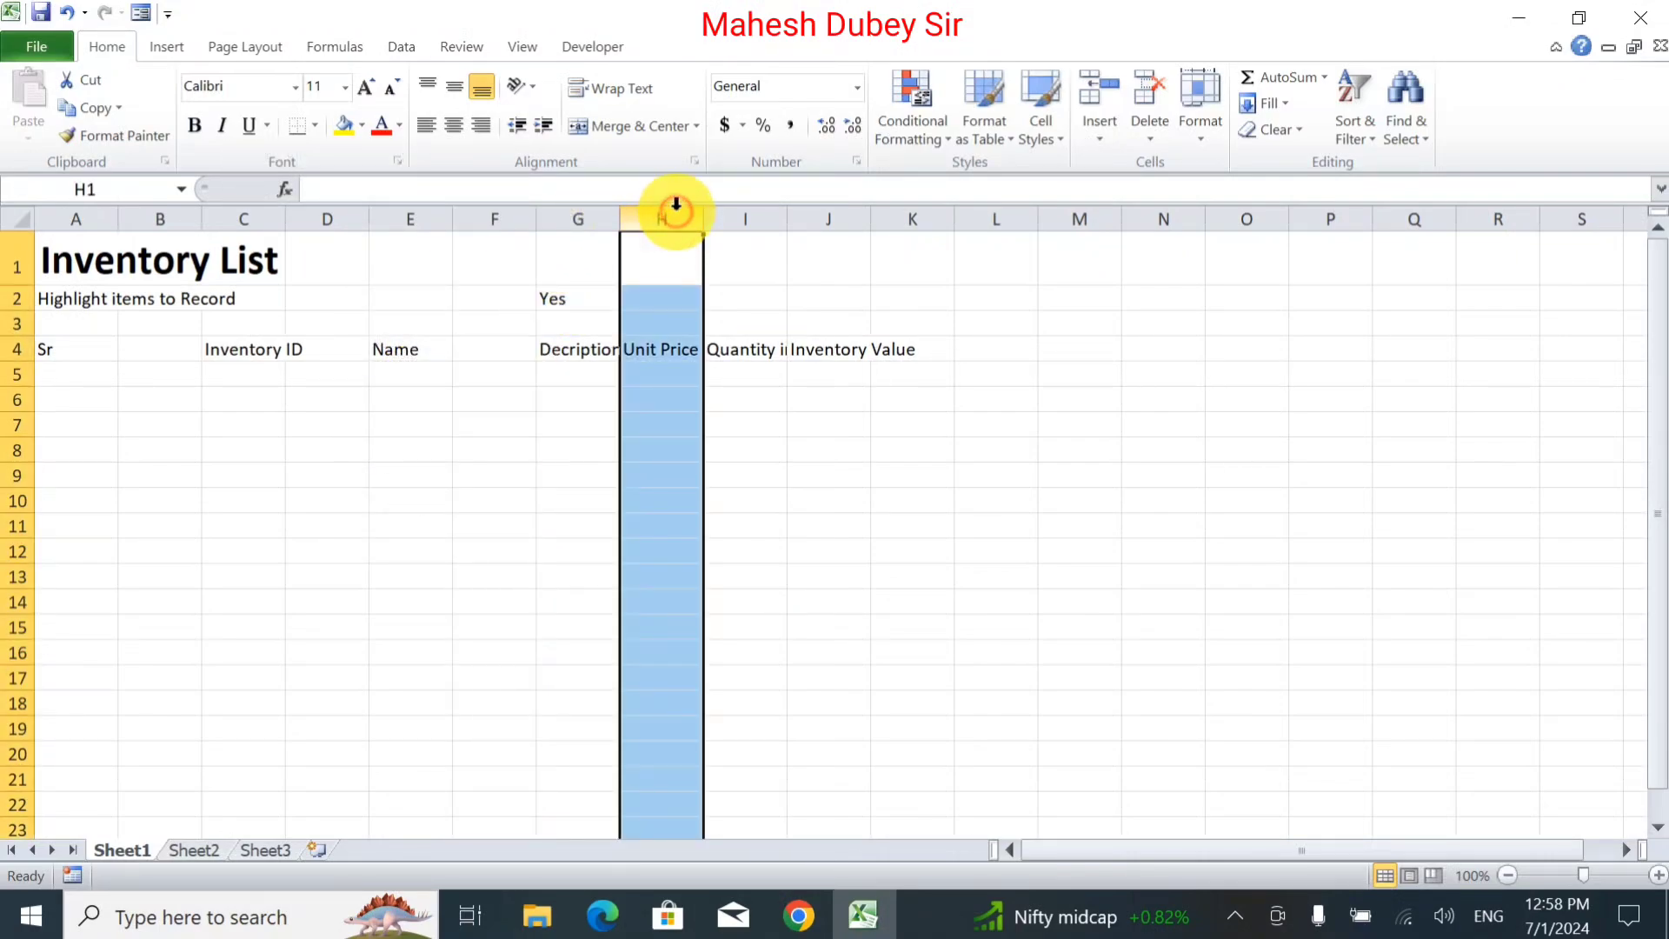
right_click(675, 216)
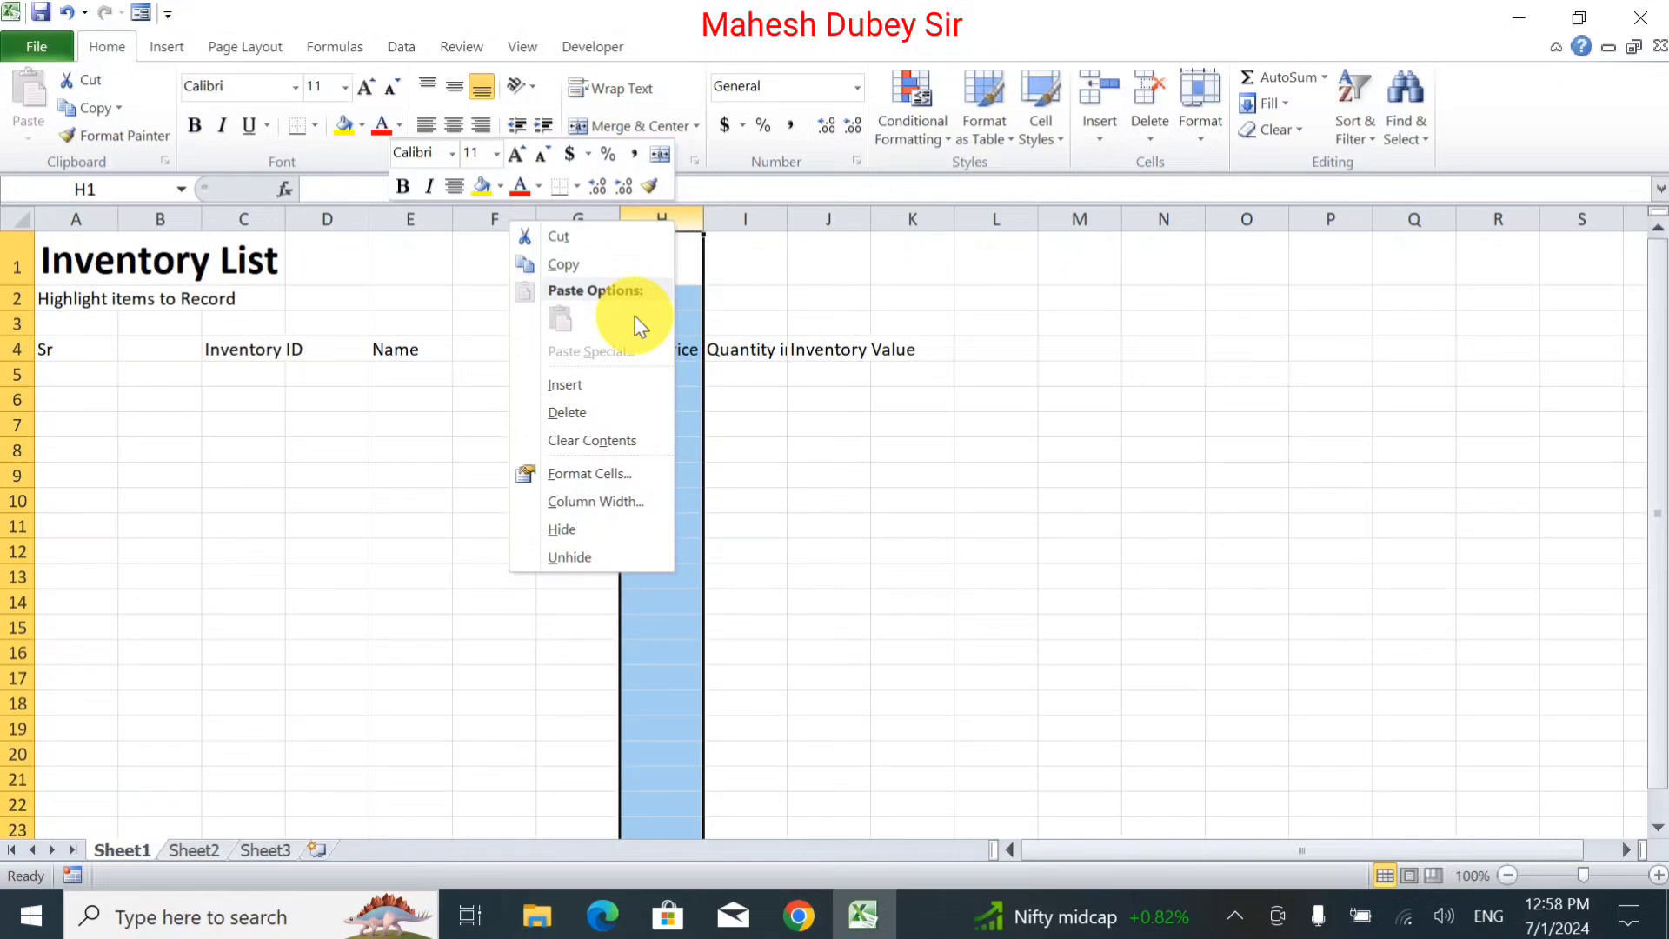
left_click(606, 384)
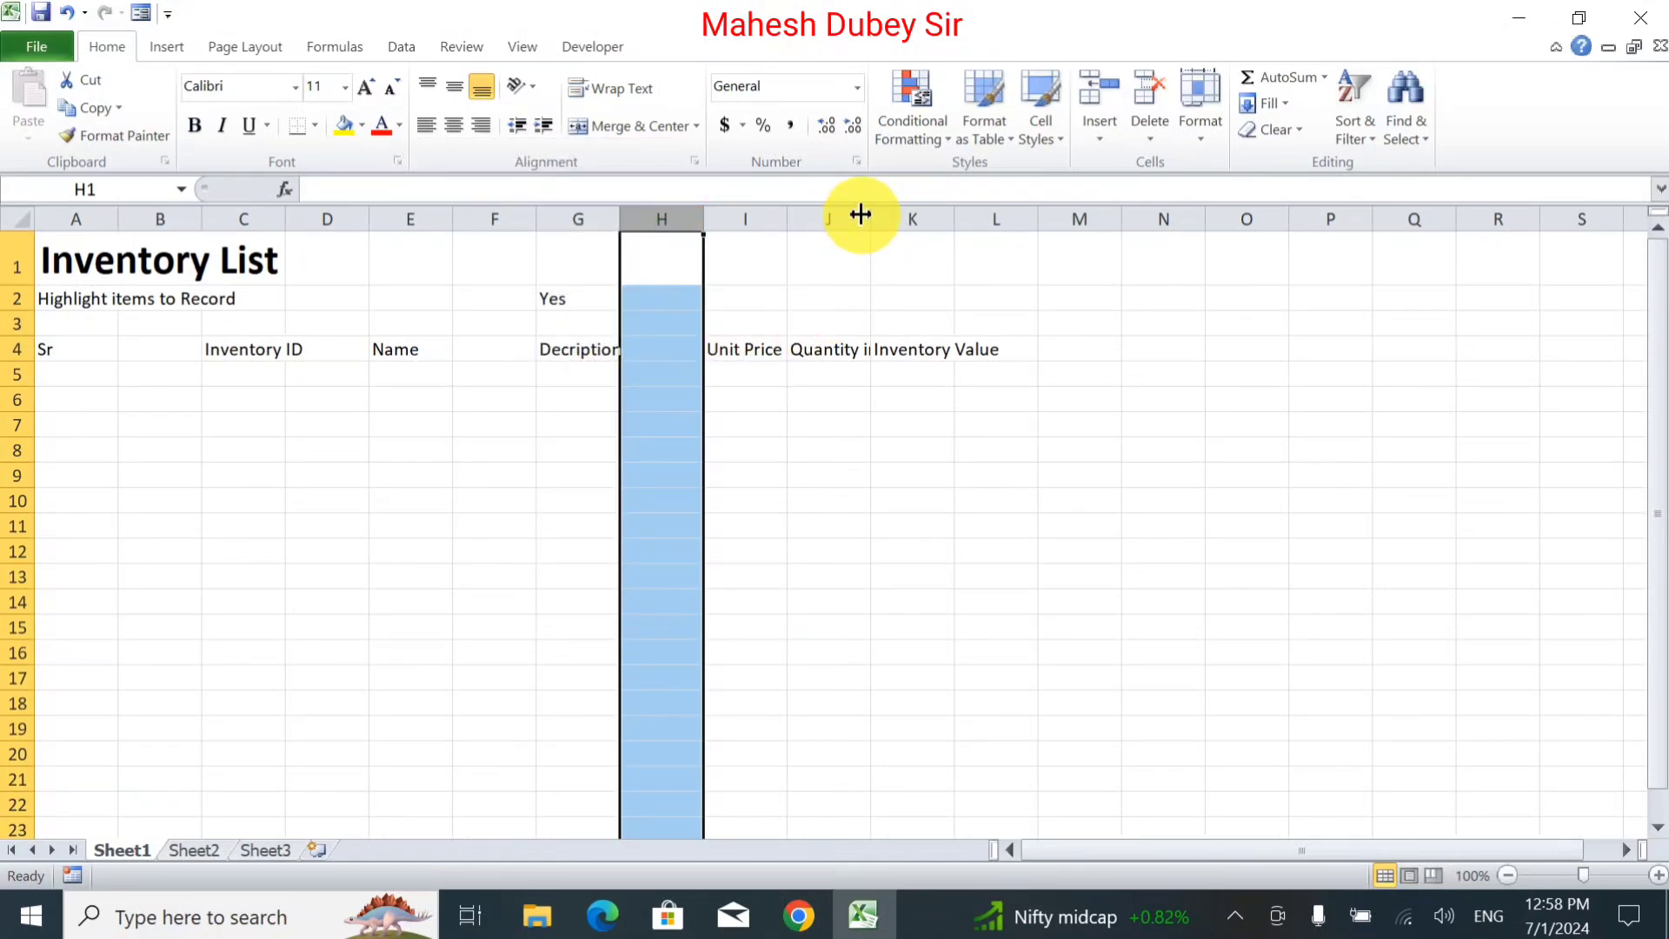
Insert one blank column before the Quantity in Stock column and another before the Inventory Value column.
right_click(855, 218)
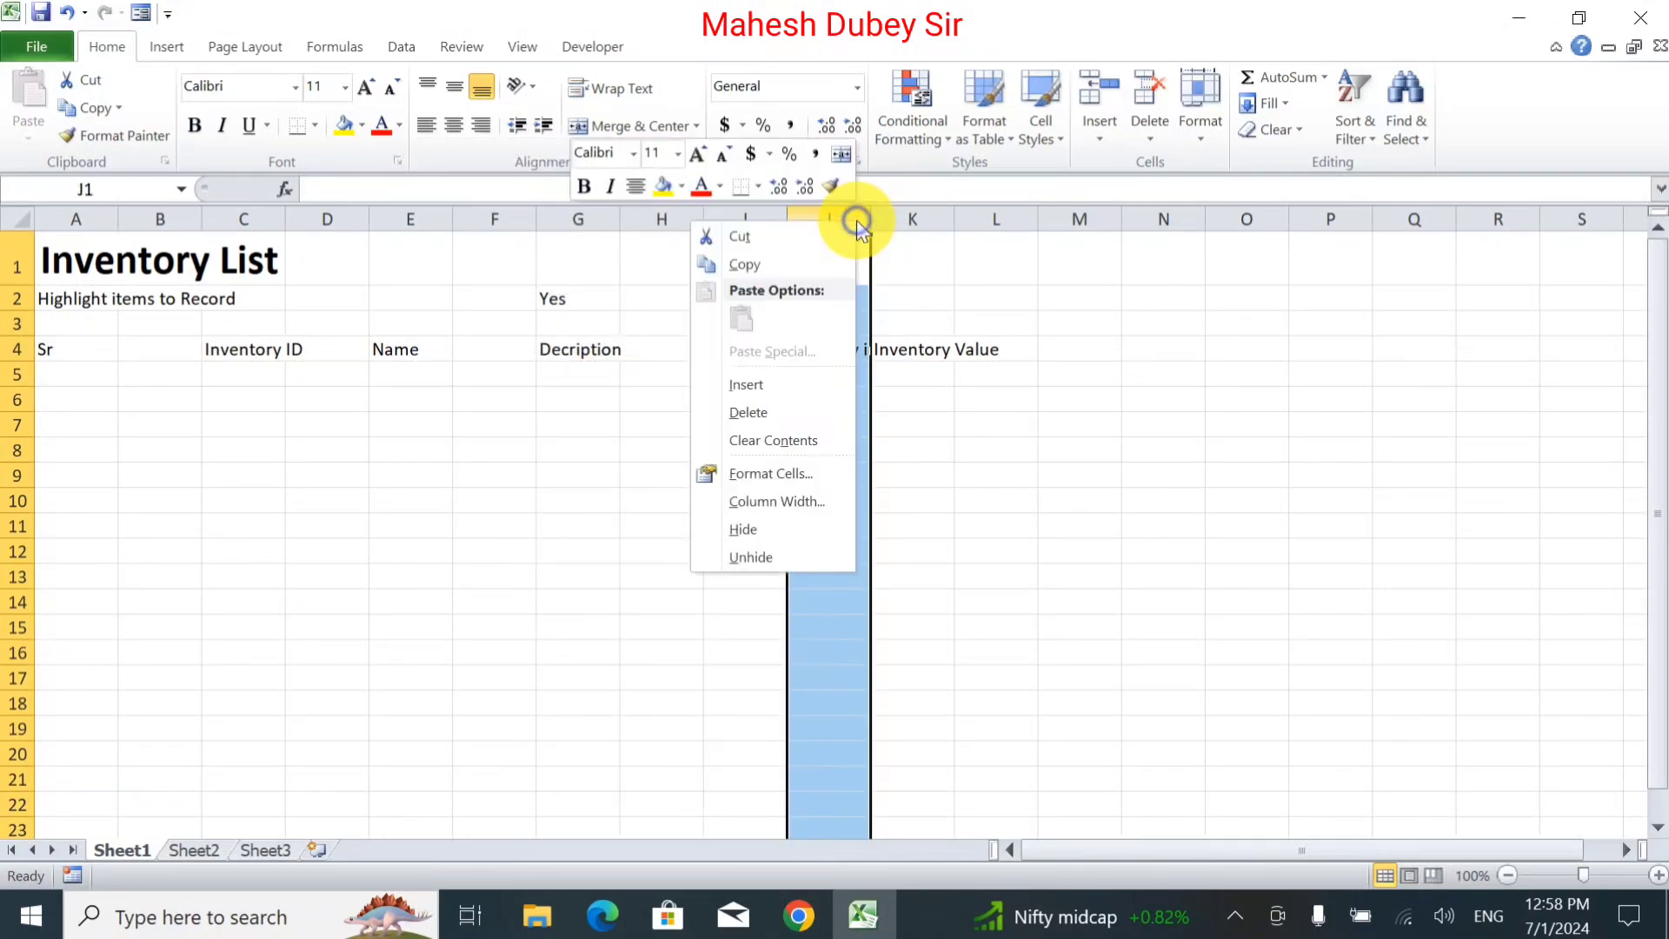
left_click(737, 386)
left_click(1008, 216)
right_click(1013, 217)
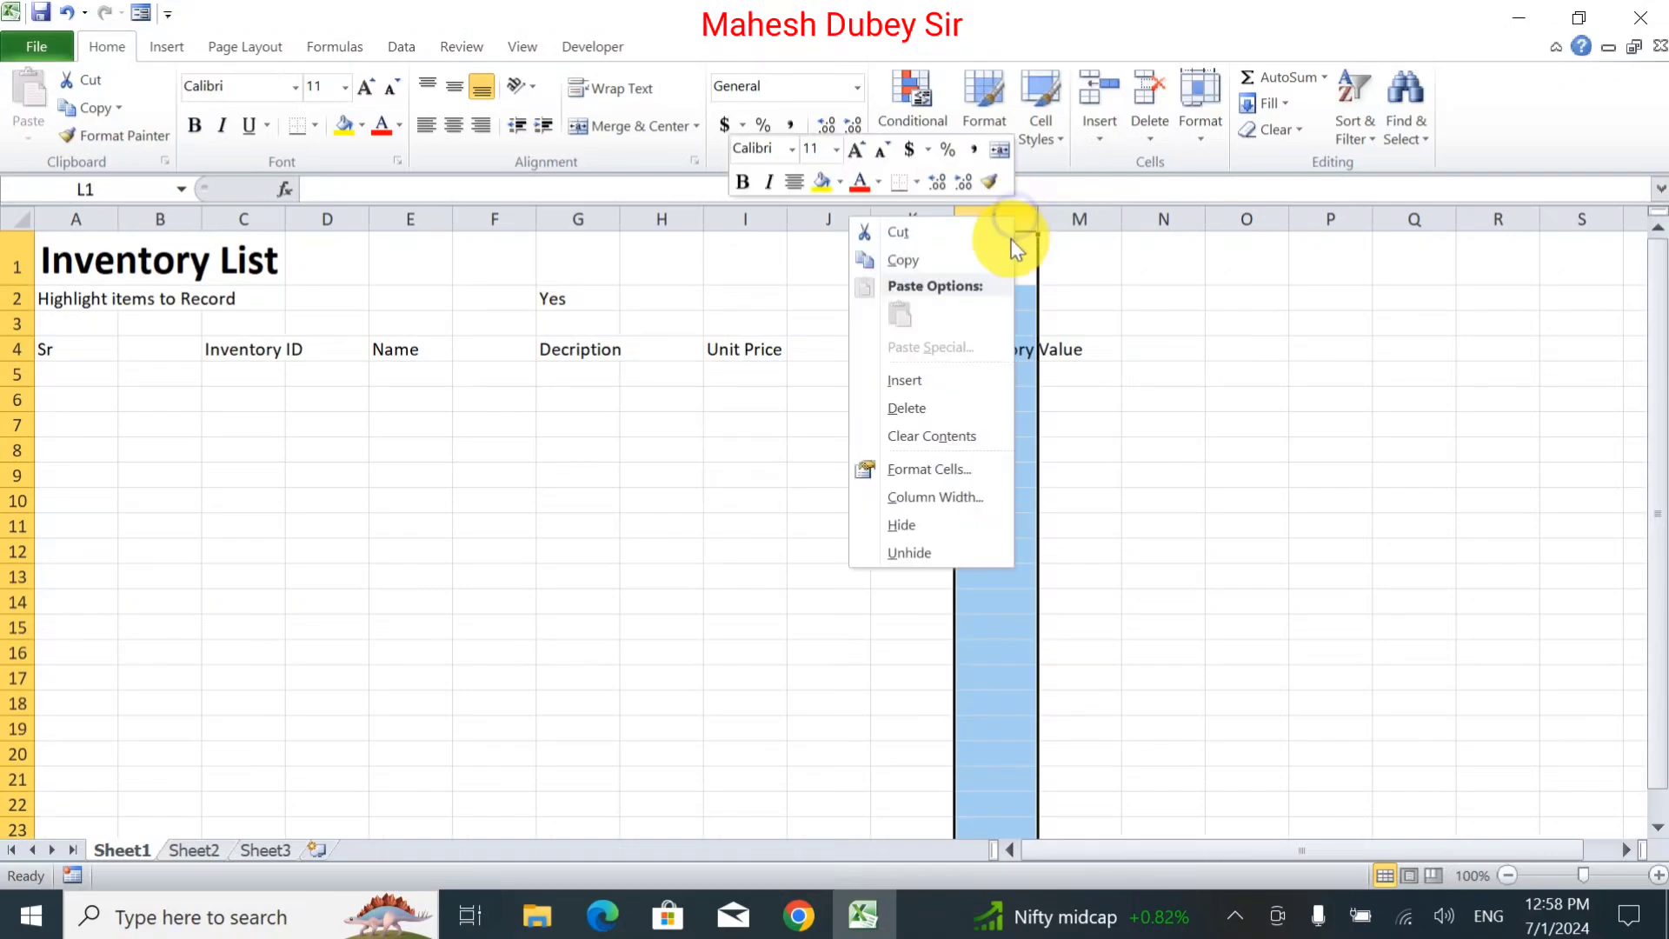
left_click(909, 381)
left_click(853, 425)
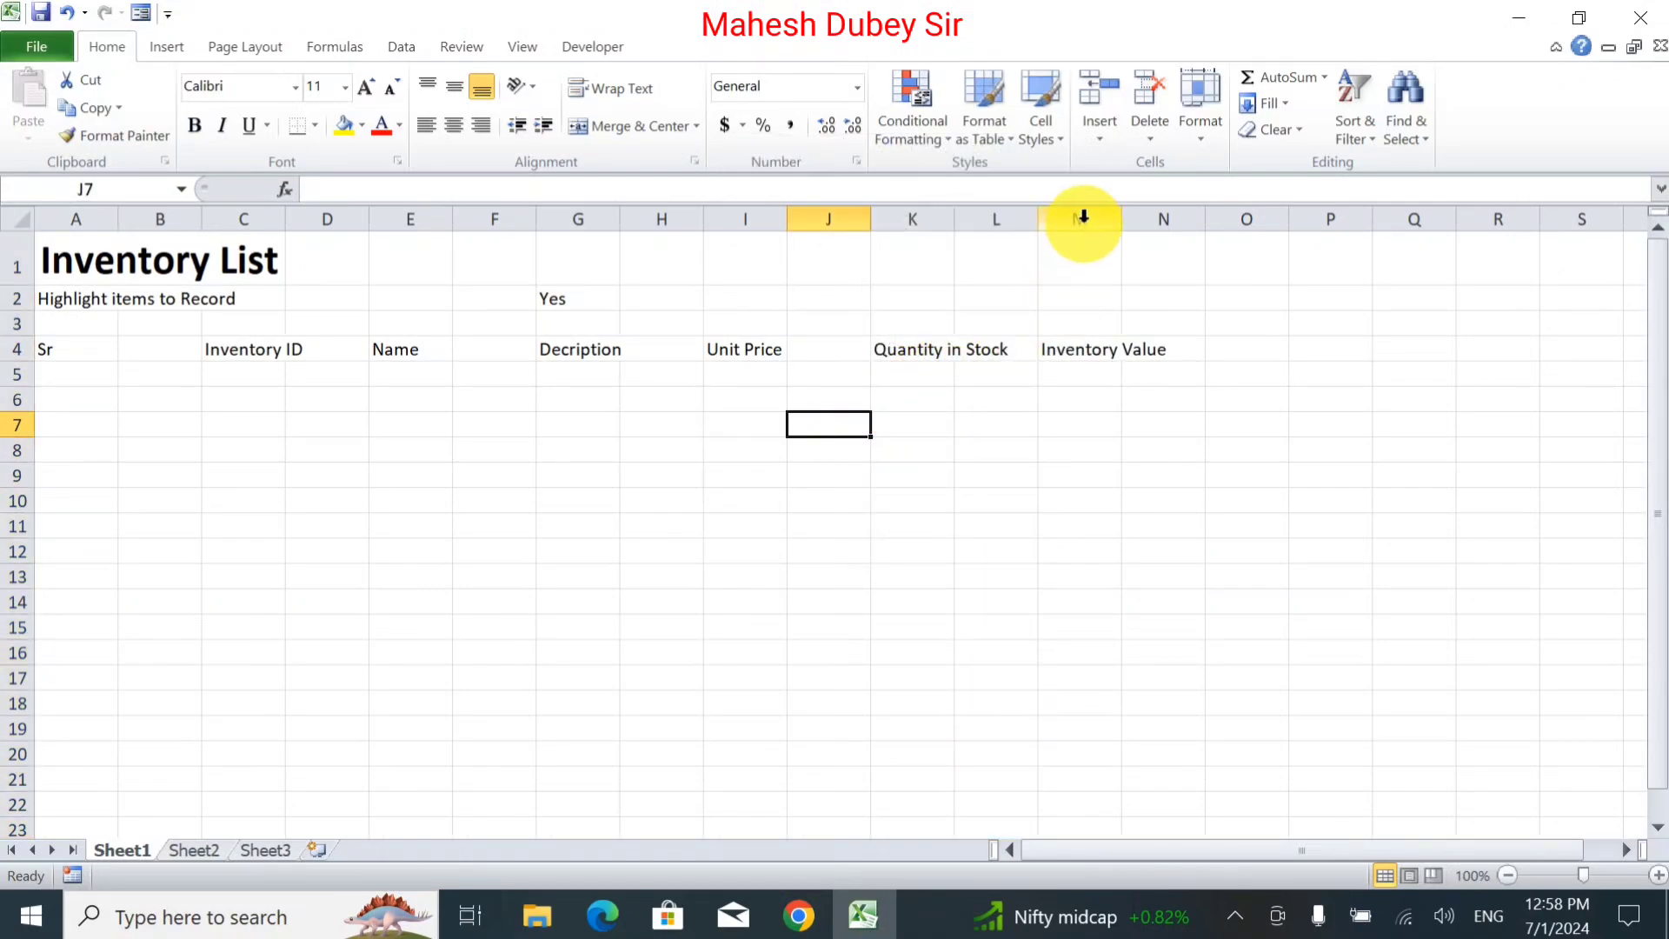
AutoFit the widths of columns A through M to their contents.
left_click_drag(1082, 217, 107, 219)
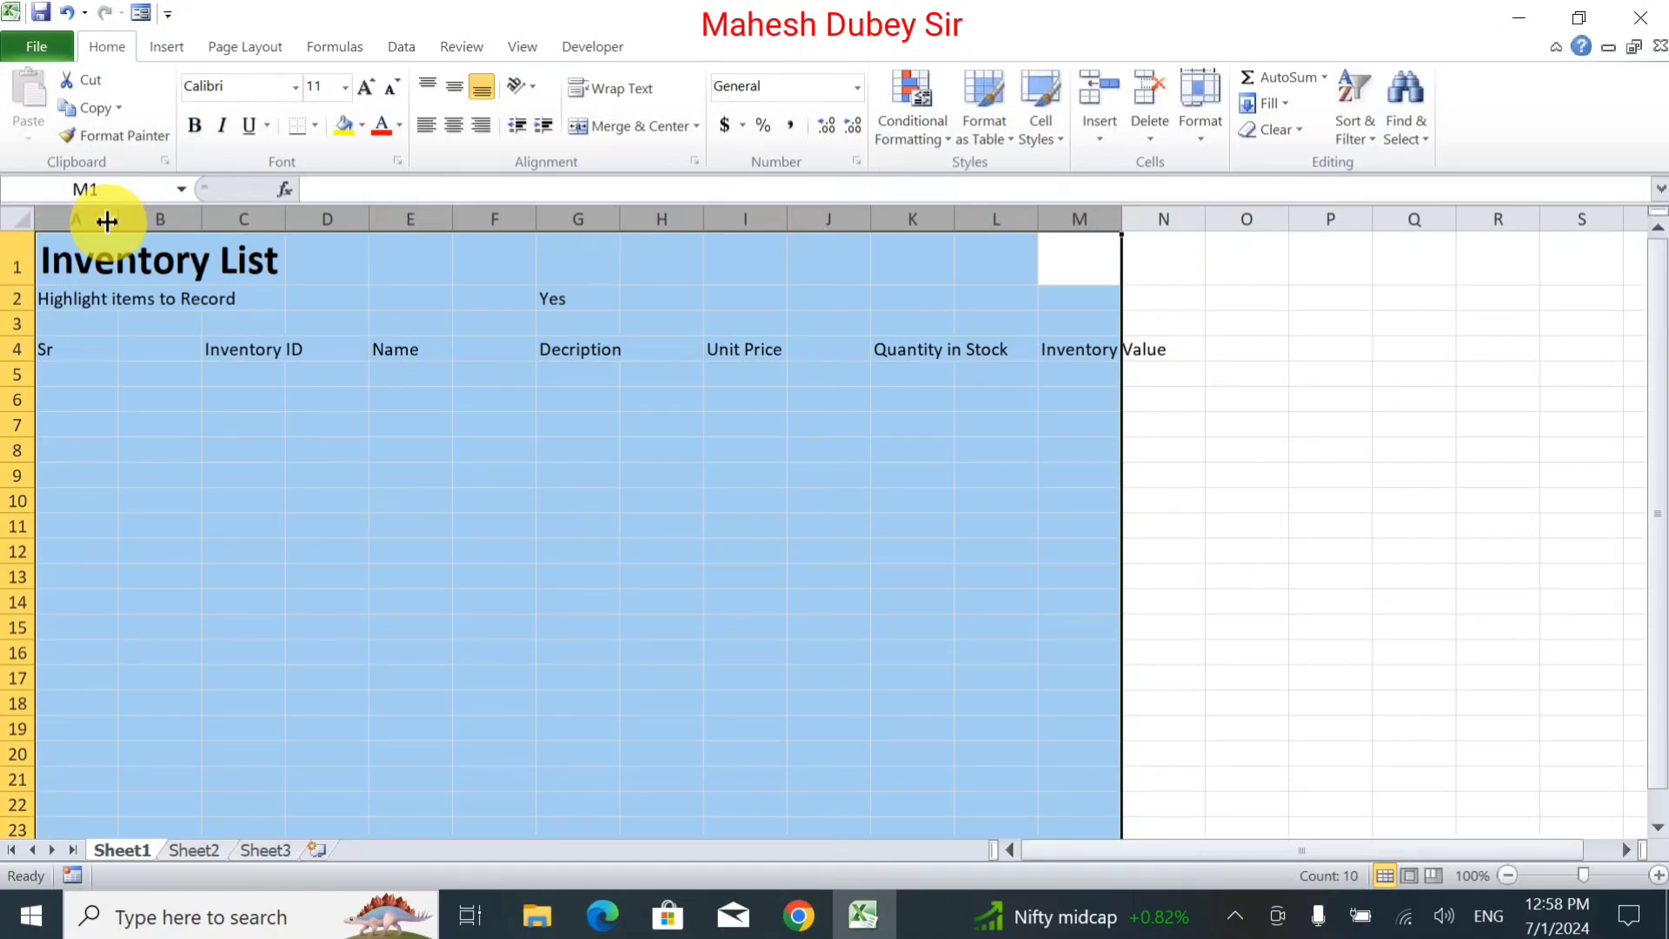
double_click(106, 217)
left_click(532, 576)
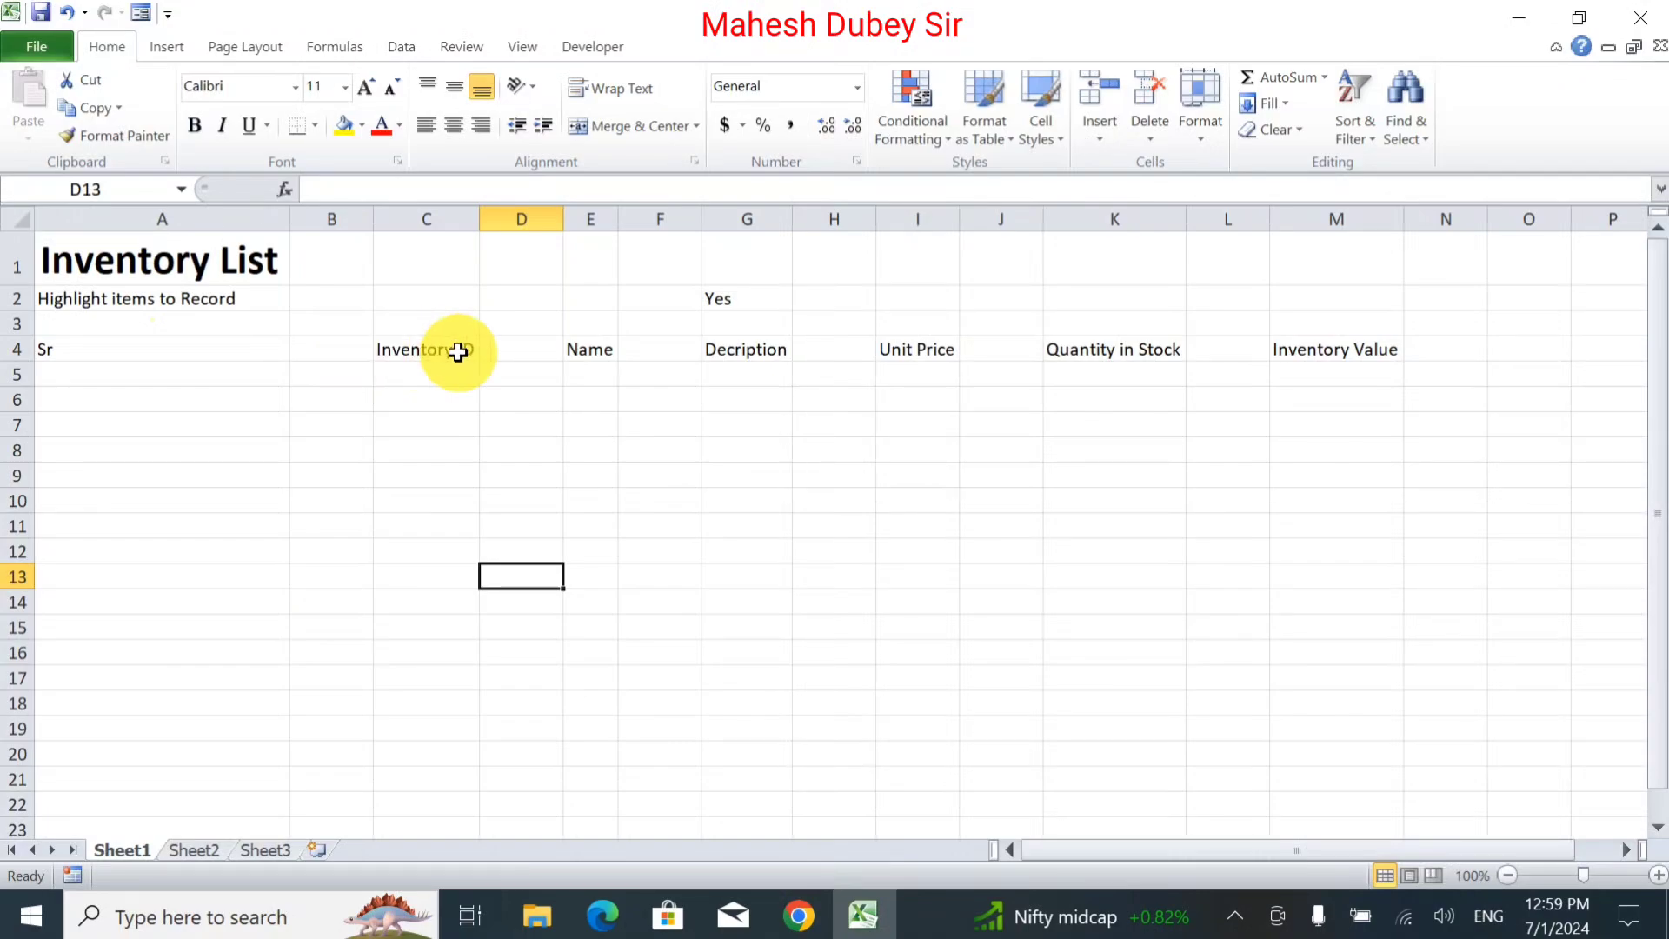
Fill only the seven header cells in row 4 with a light purple theme color, skipping the blank spacer cells between them.
left_click_drag(141, 344, 1350, 338)
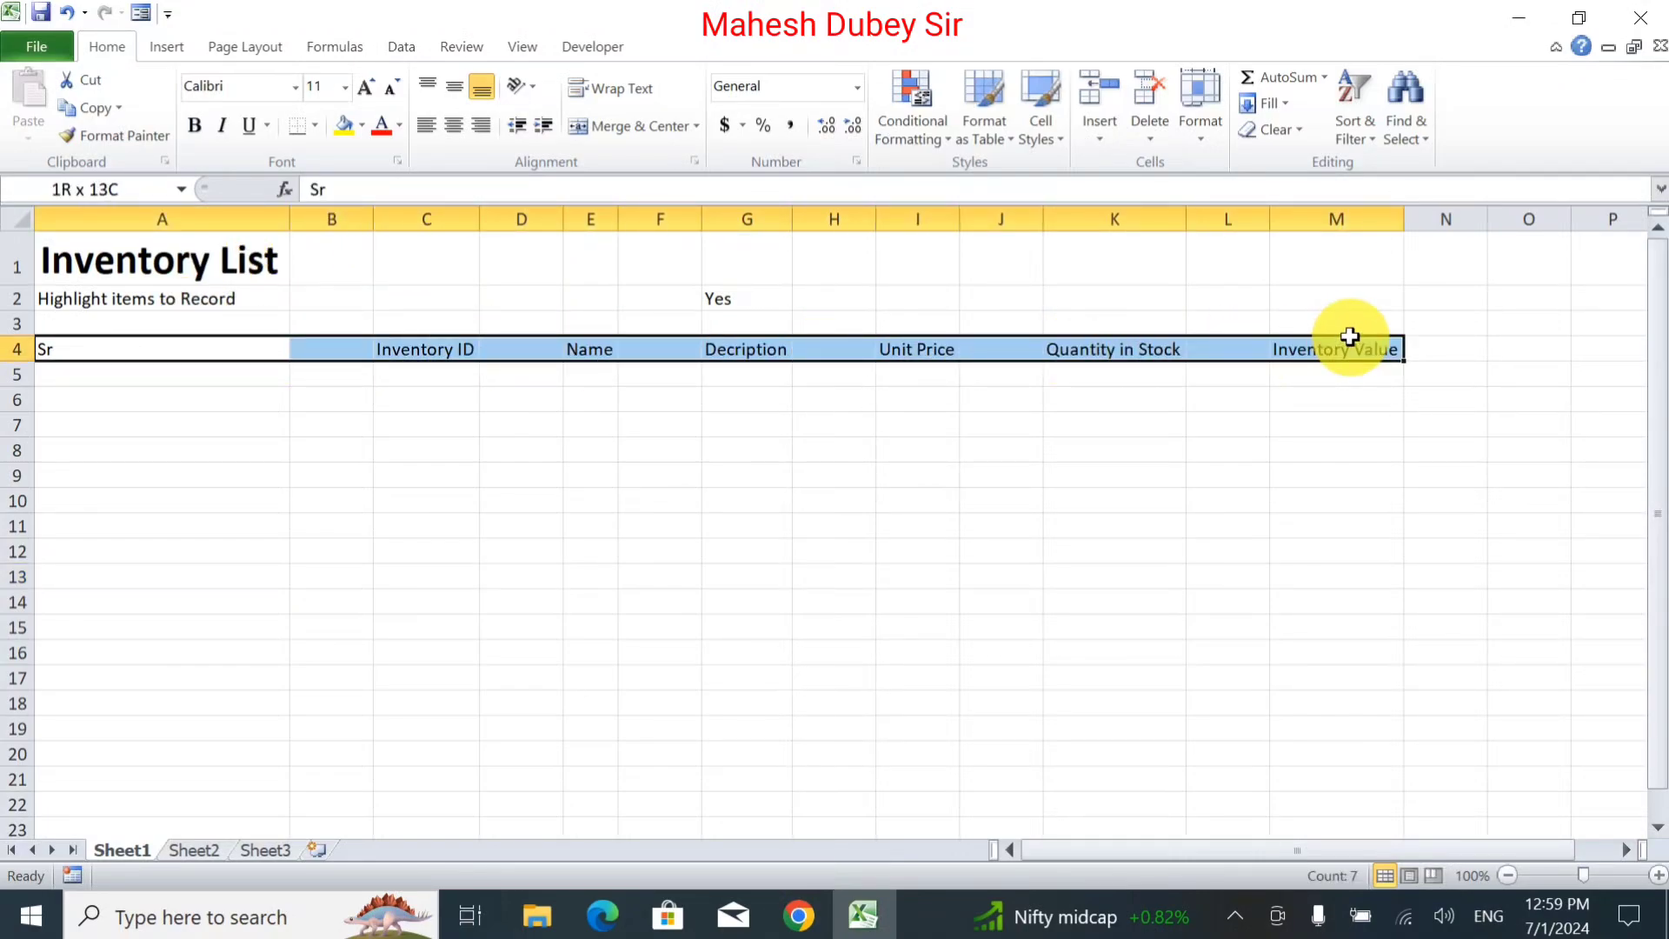
left_click(352, 445)
left_click(224, 344)
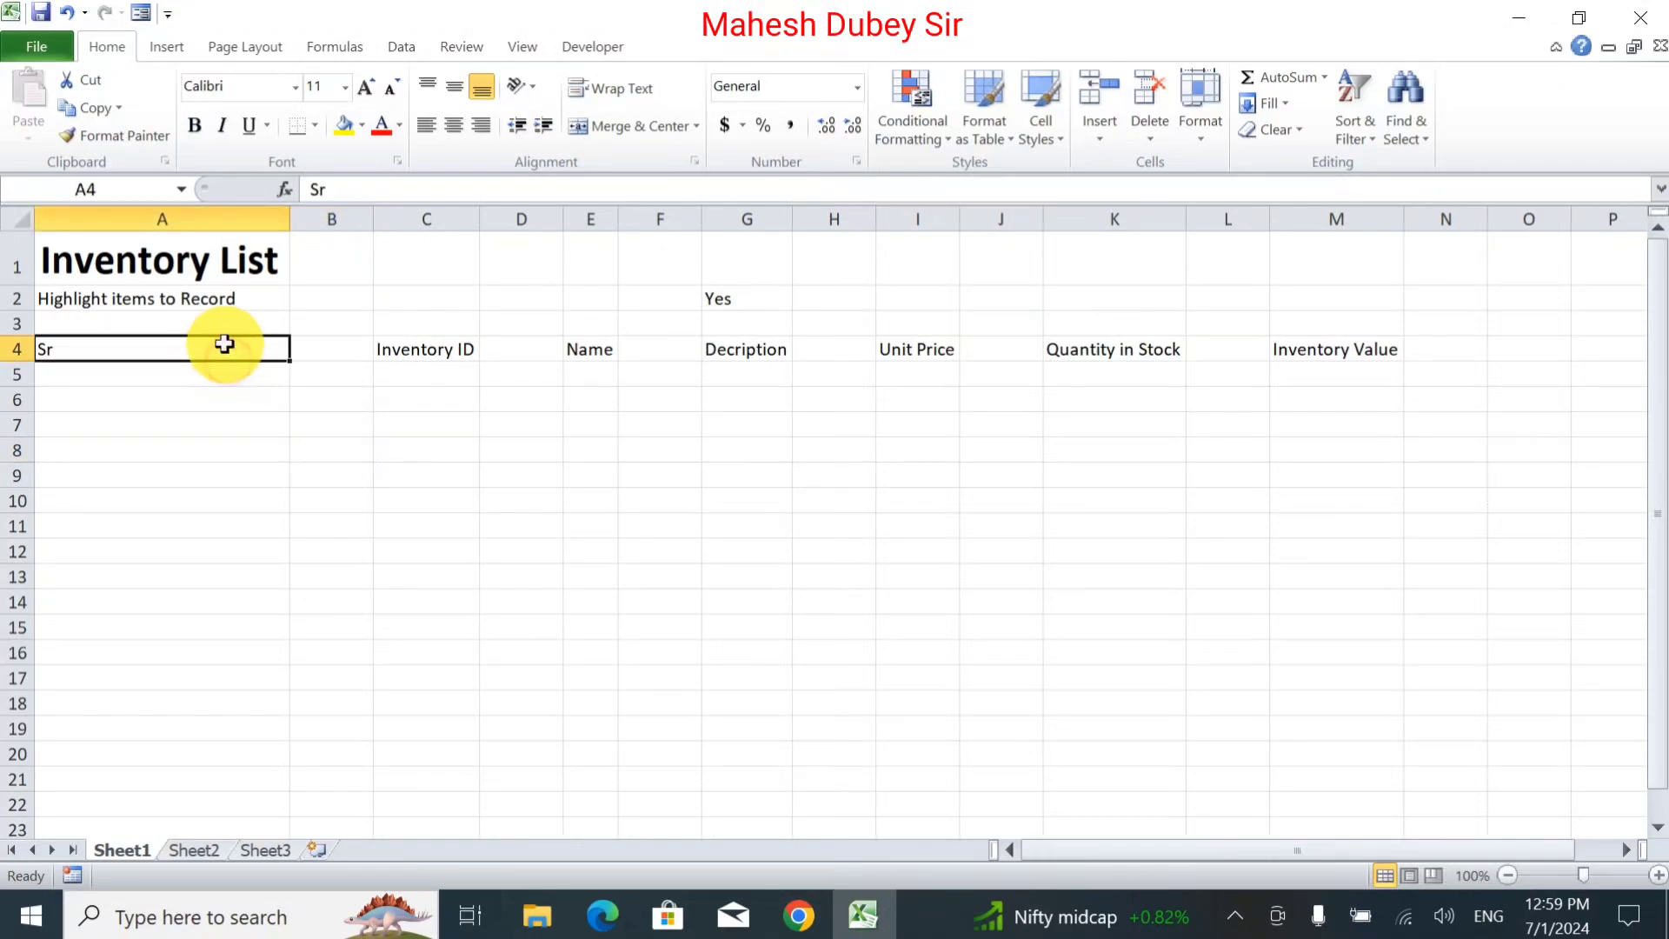
left_click(461, 348, "ctrl")
left_click(587, 347, "ctrl")
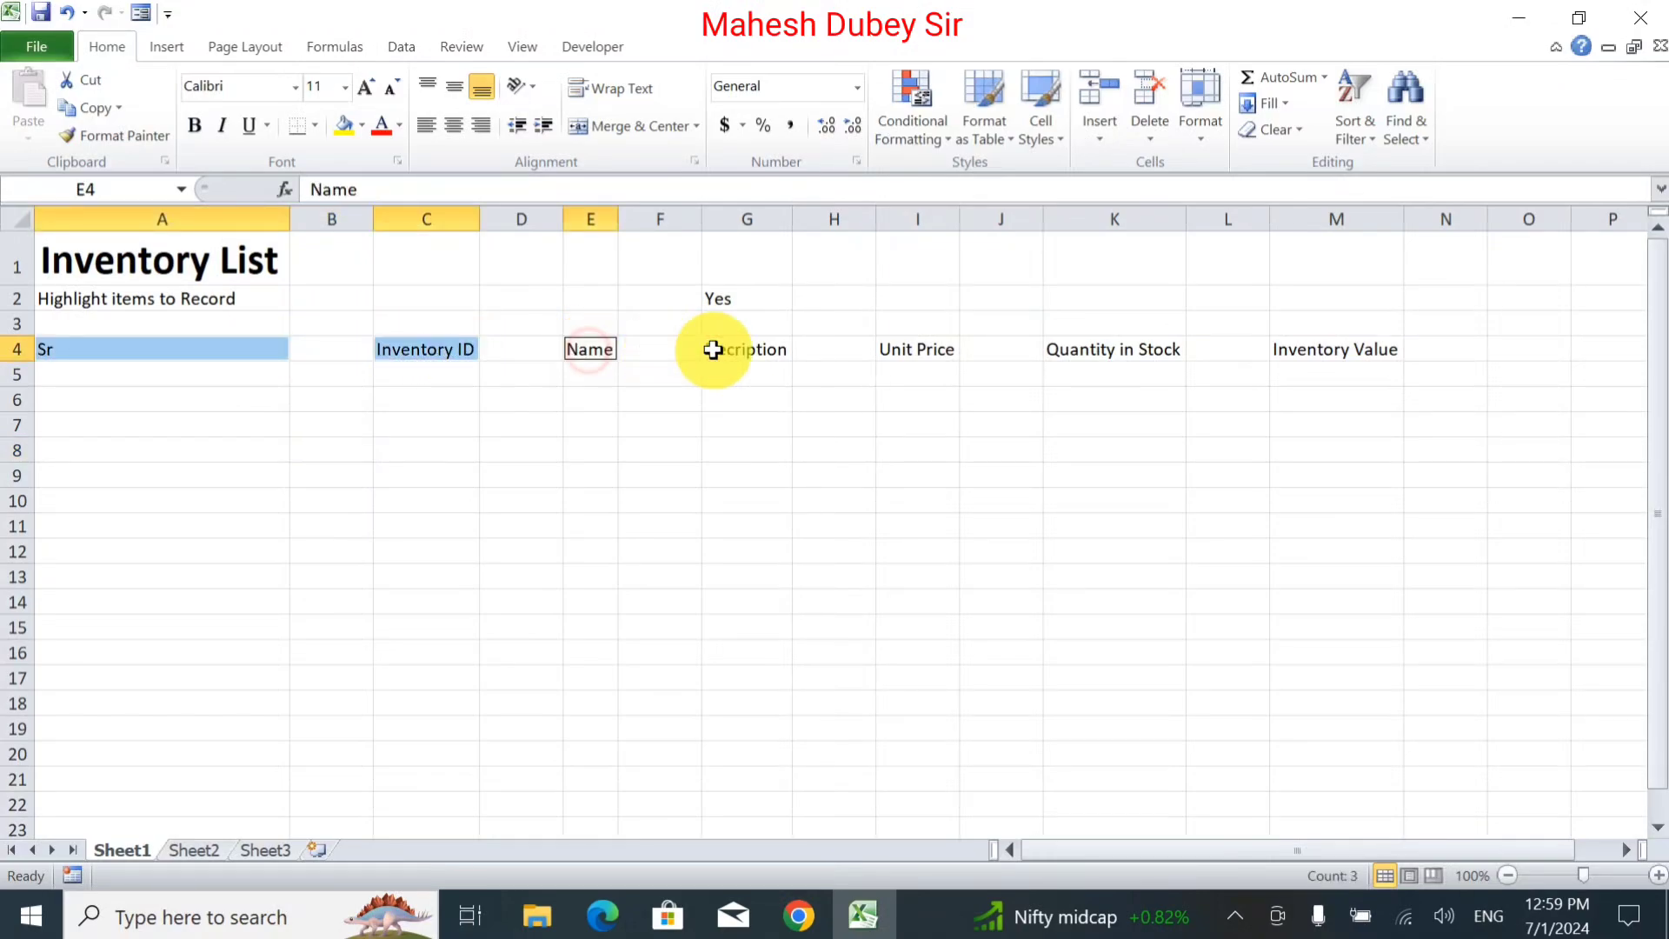
left_click(726, 349, "ctrl")
left_click(904, 349, "ctrl")
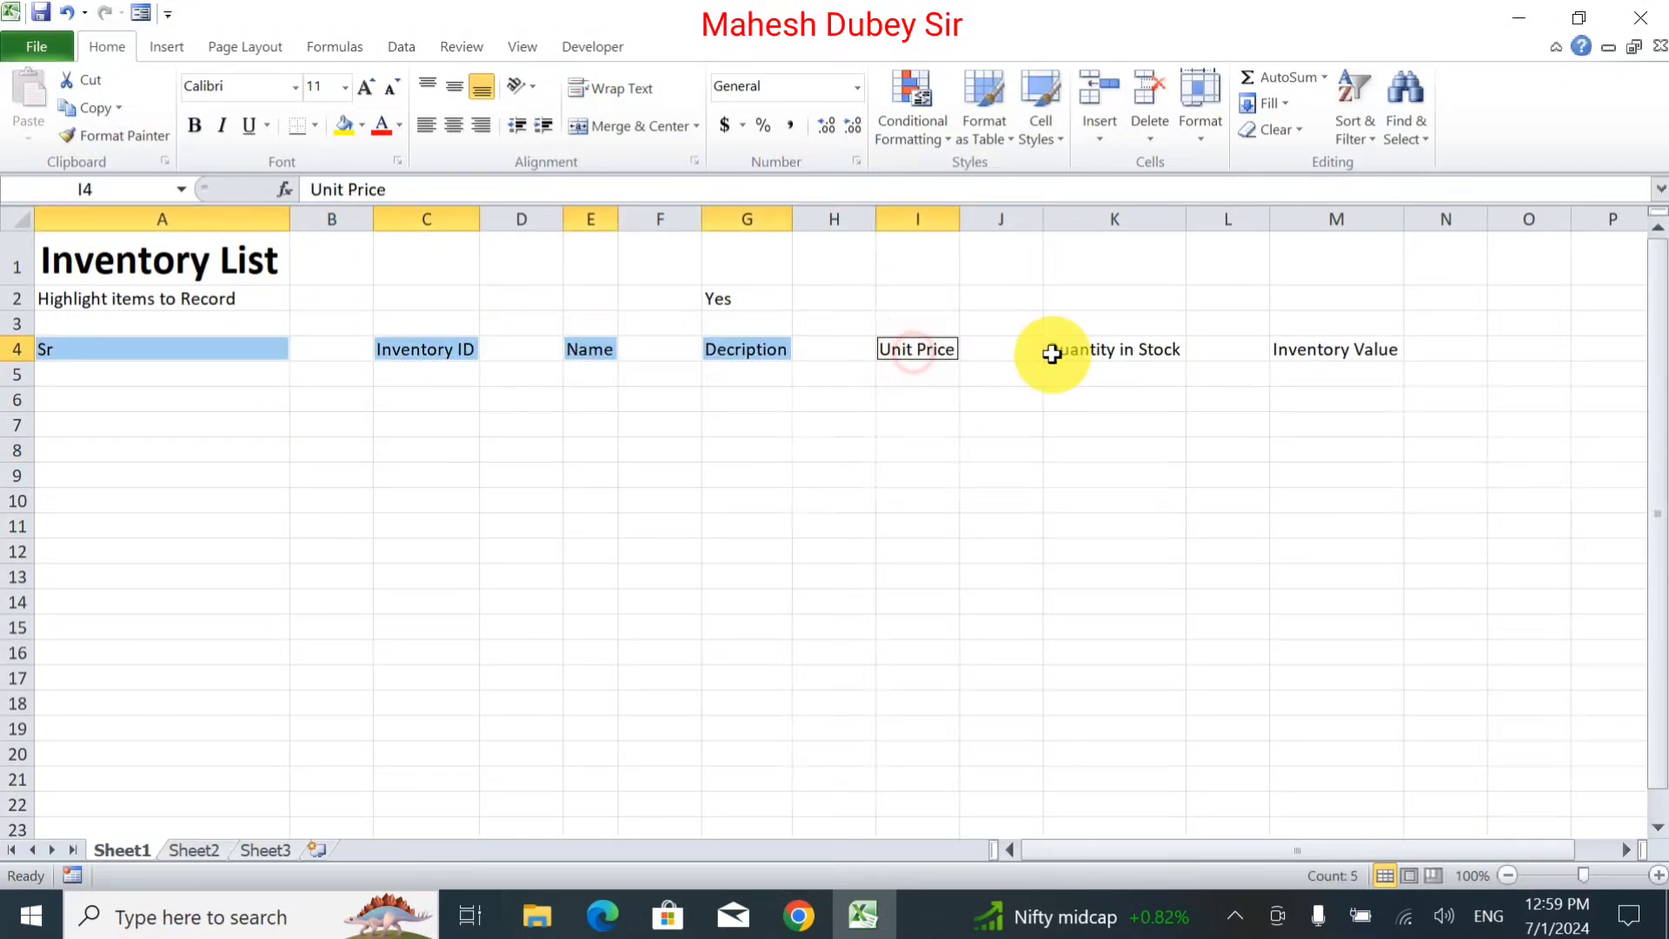
left_click(1122, 353, "ctrl")
left_click(1301, 351, "ctrl")
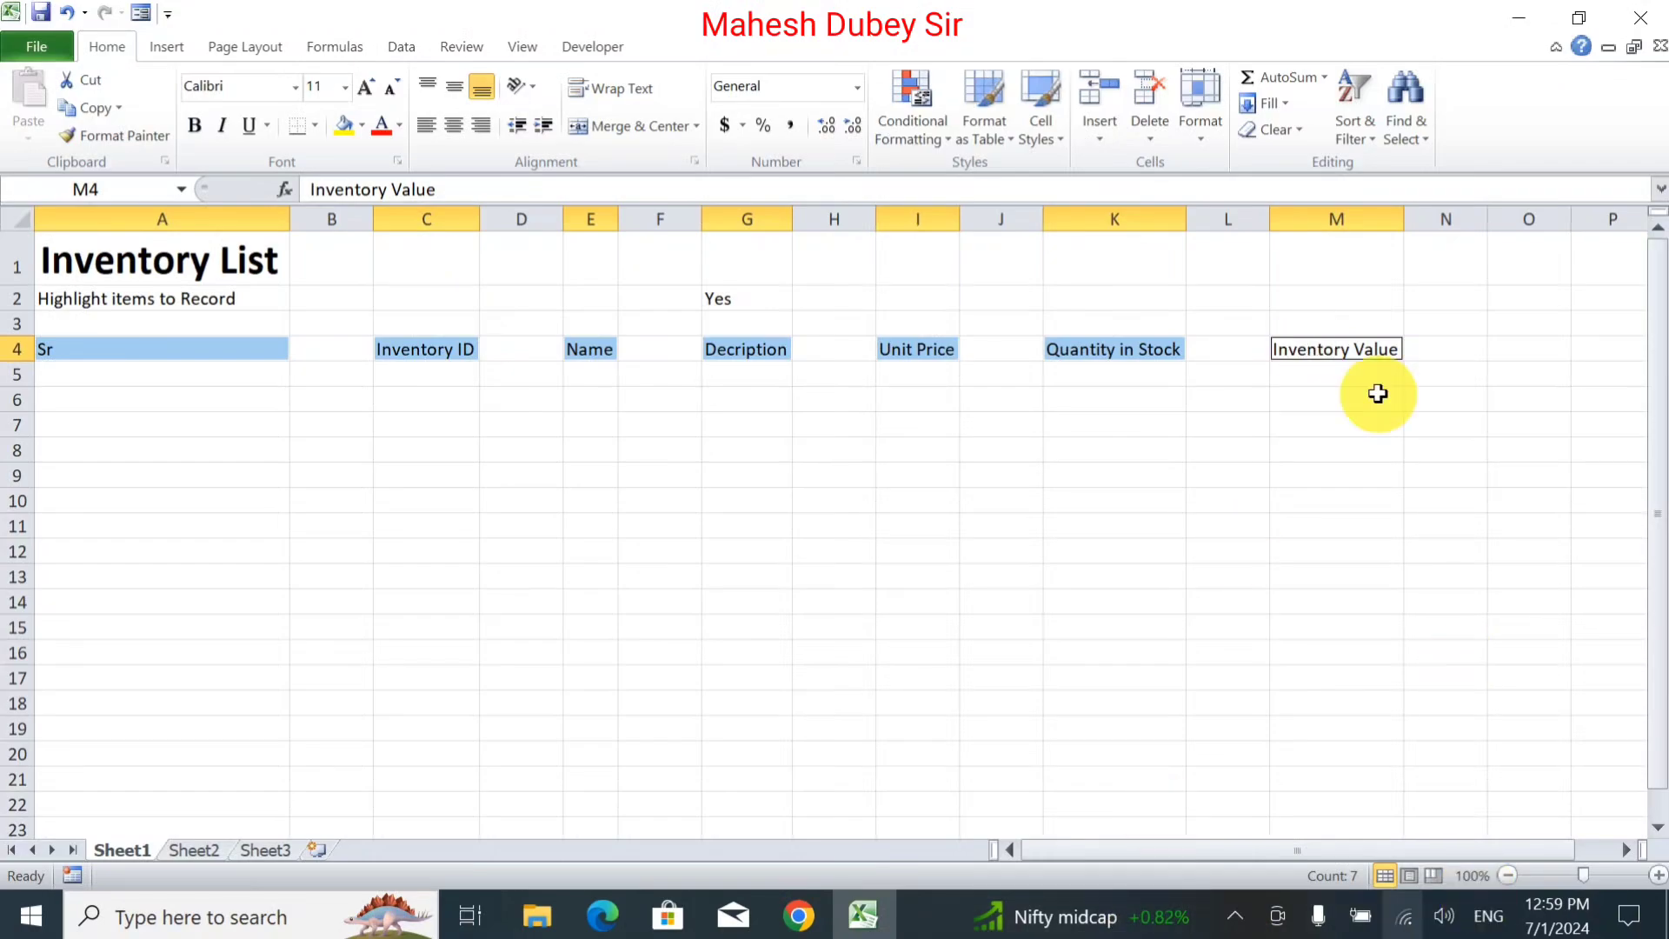
left_click(360, 126)
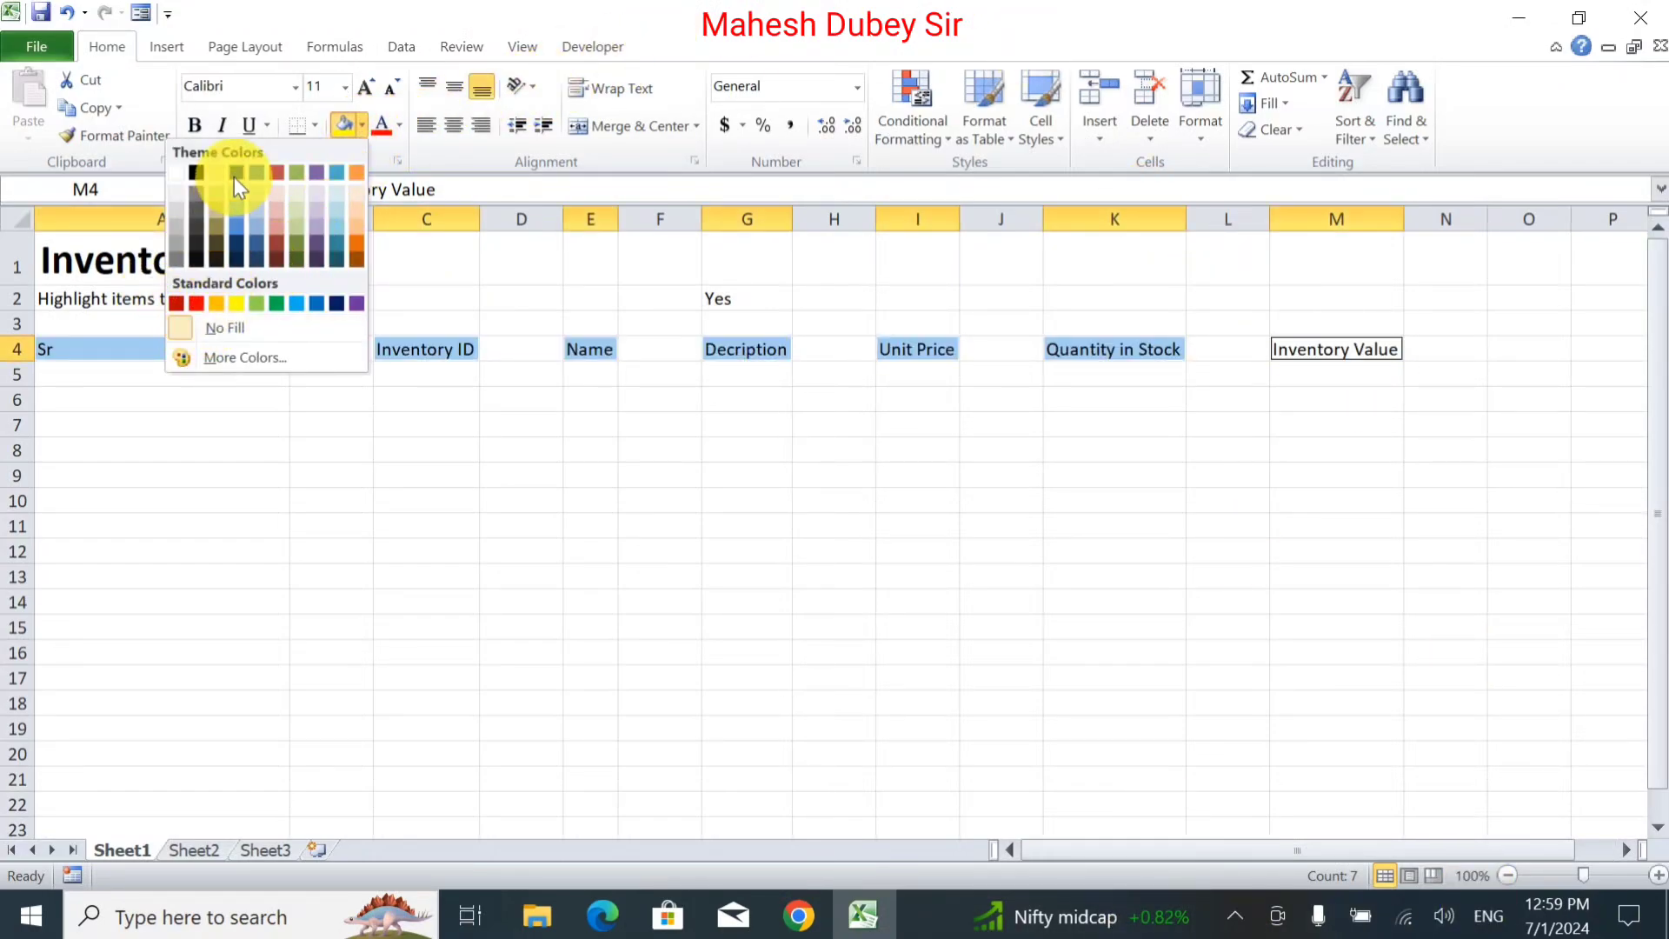
left_click(311, 219)
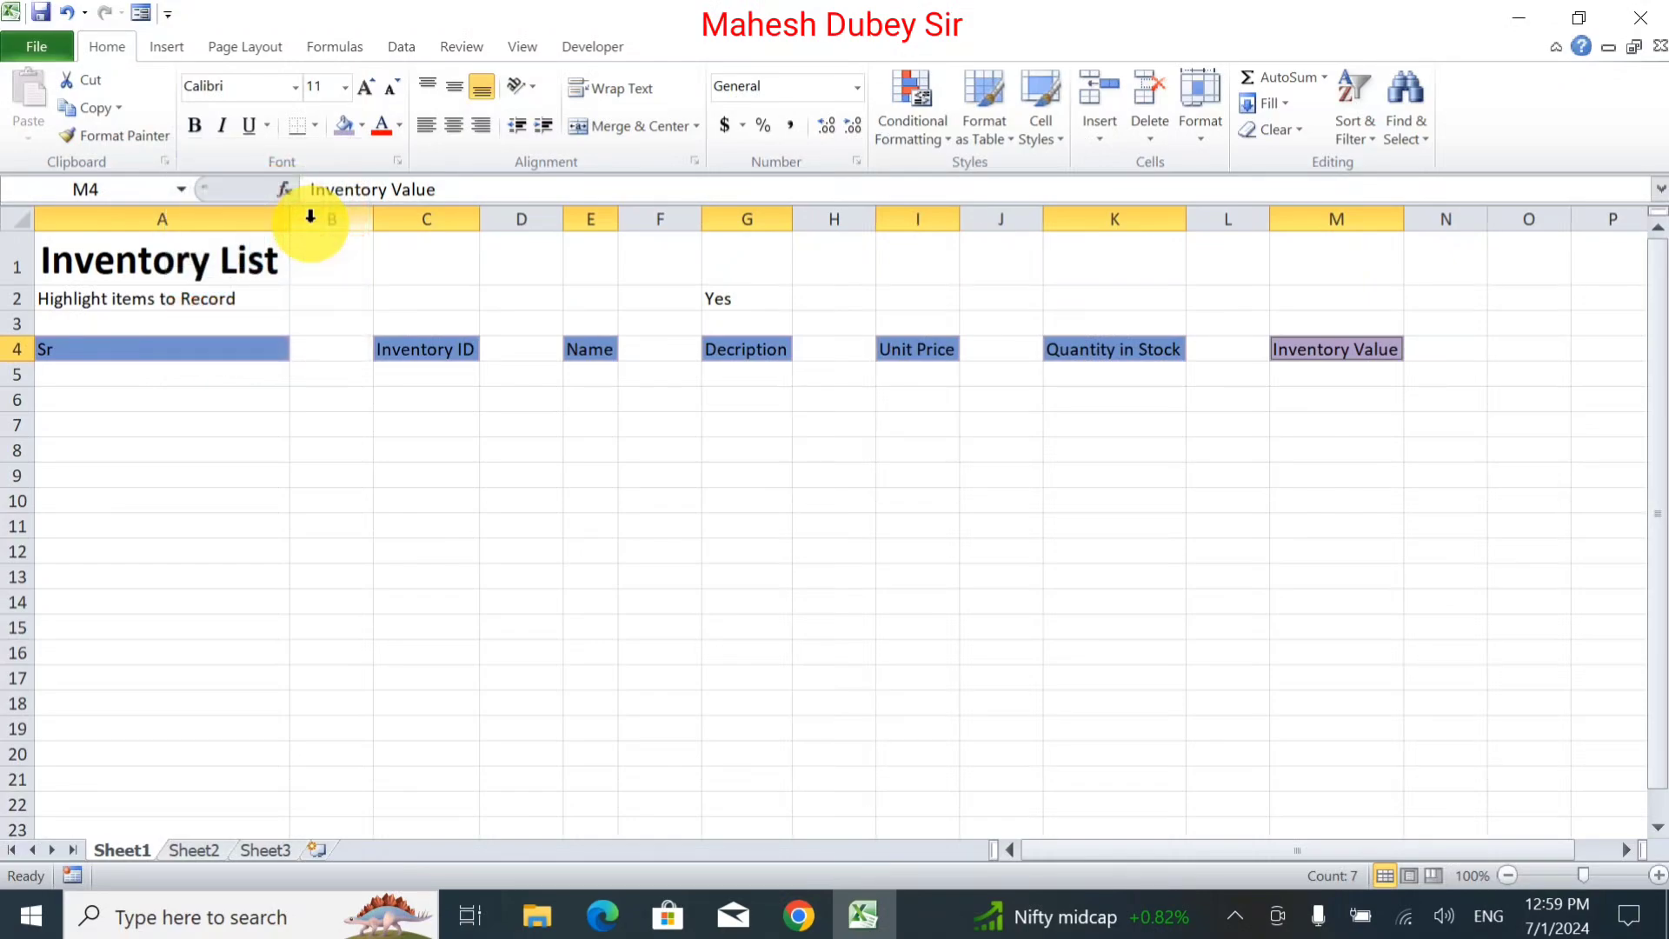
left_click(639, 443)
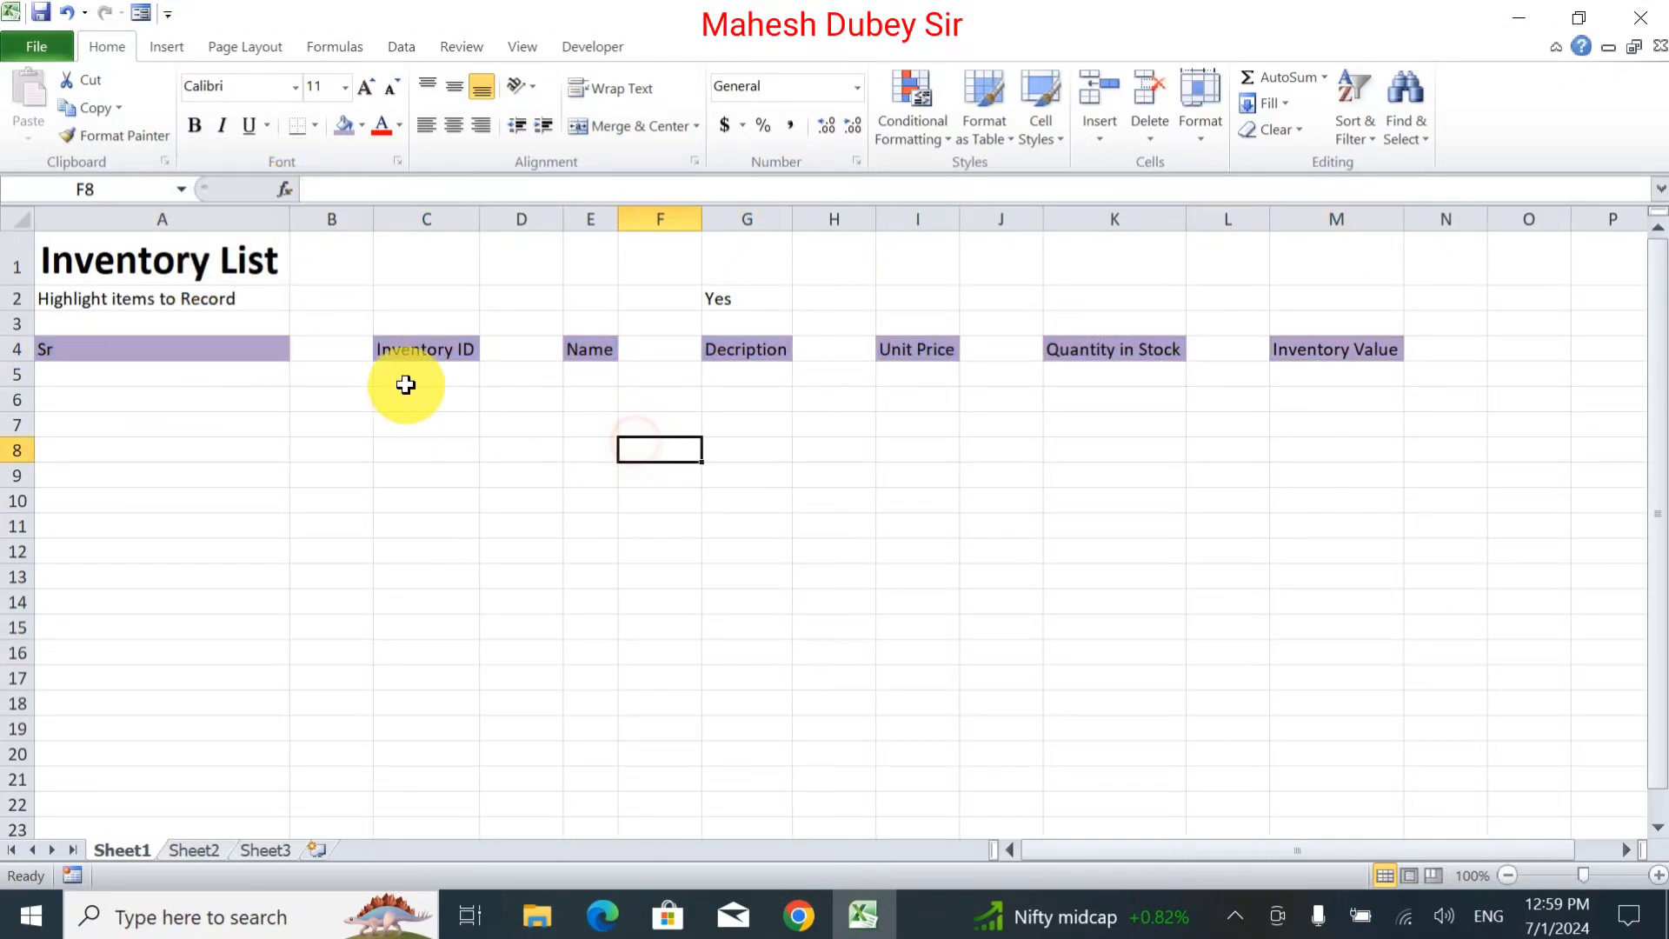
Narrow column A to roughly the width of the Sr header, letting the title run over the neighbouring cells.
left_click(255, 252)
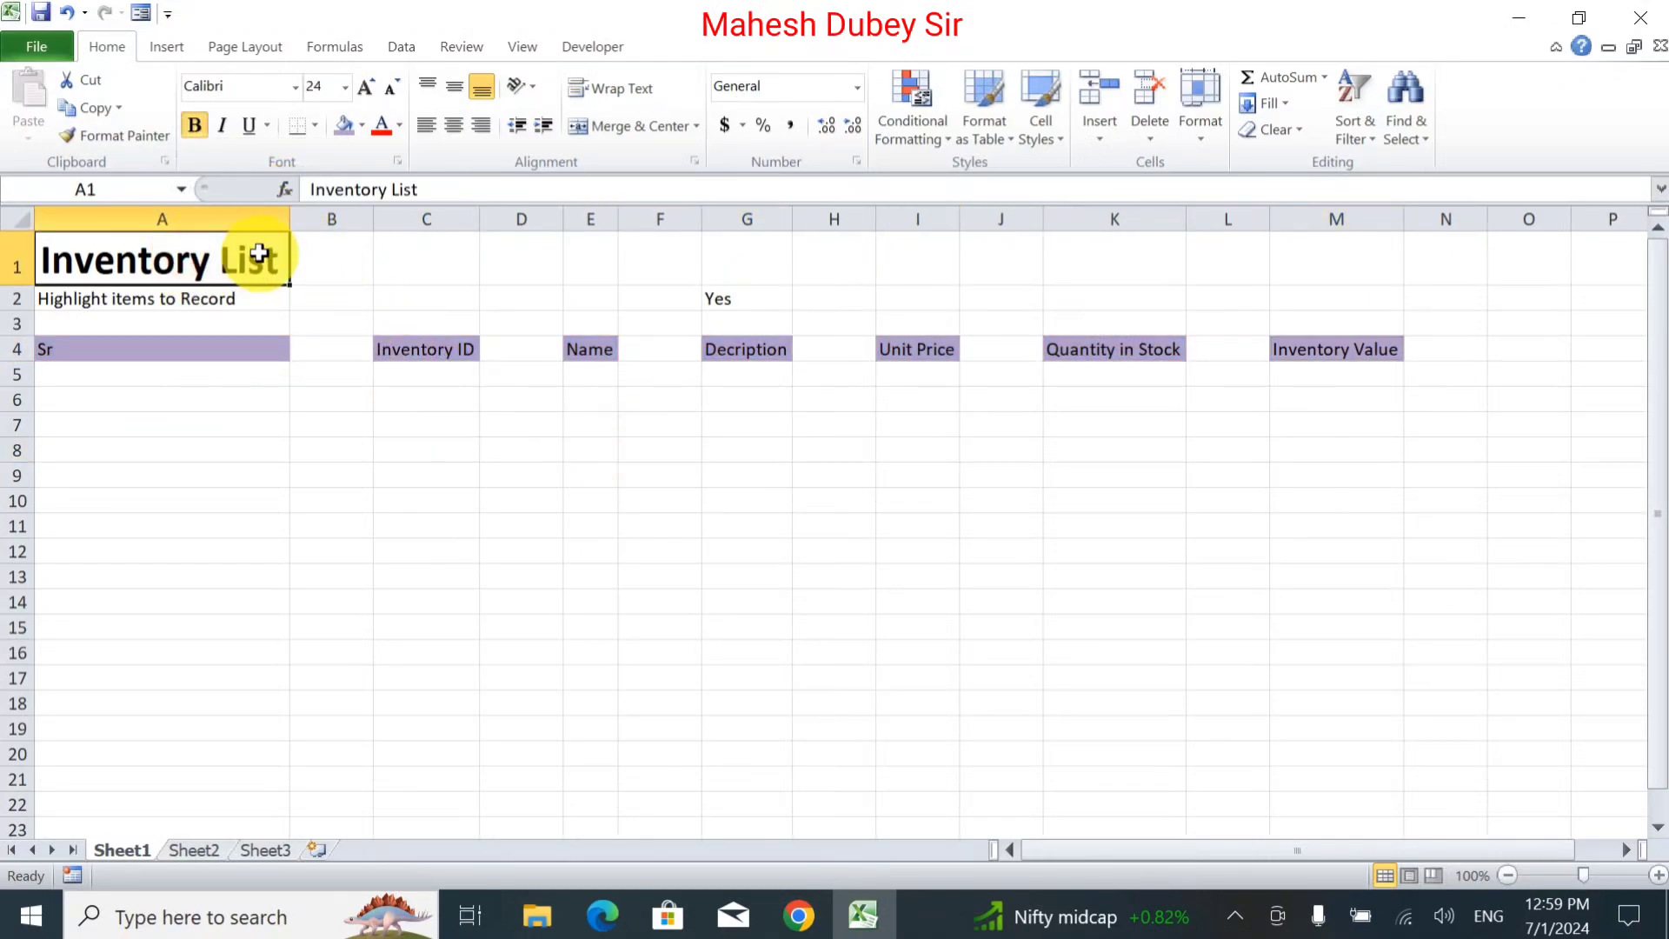
left_click_drag(290, 219, 90, 245)
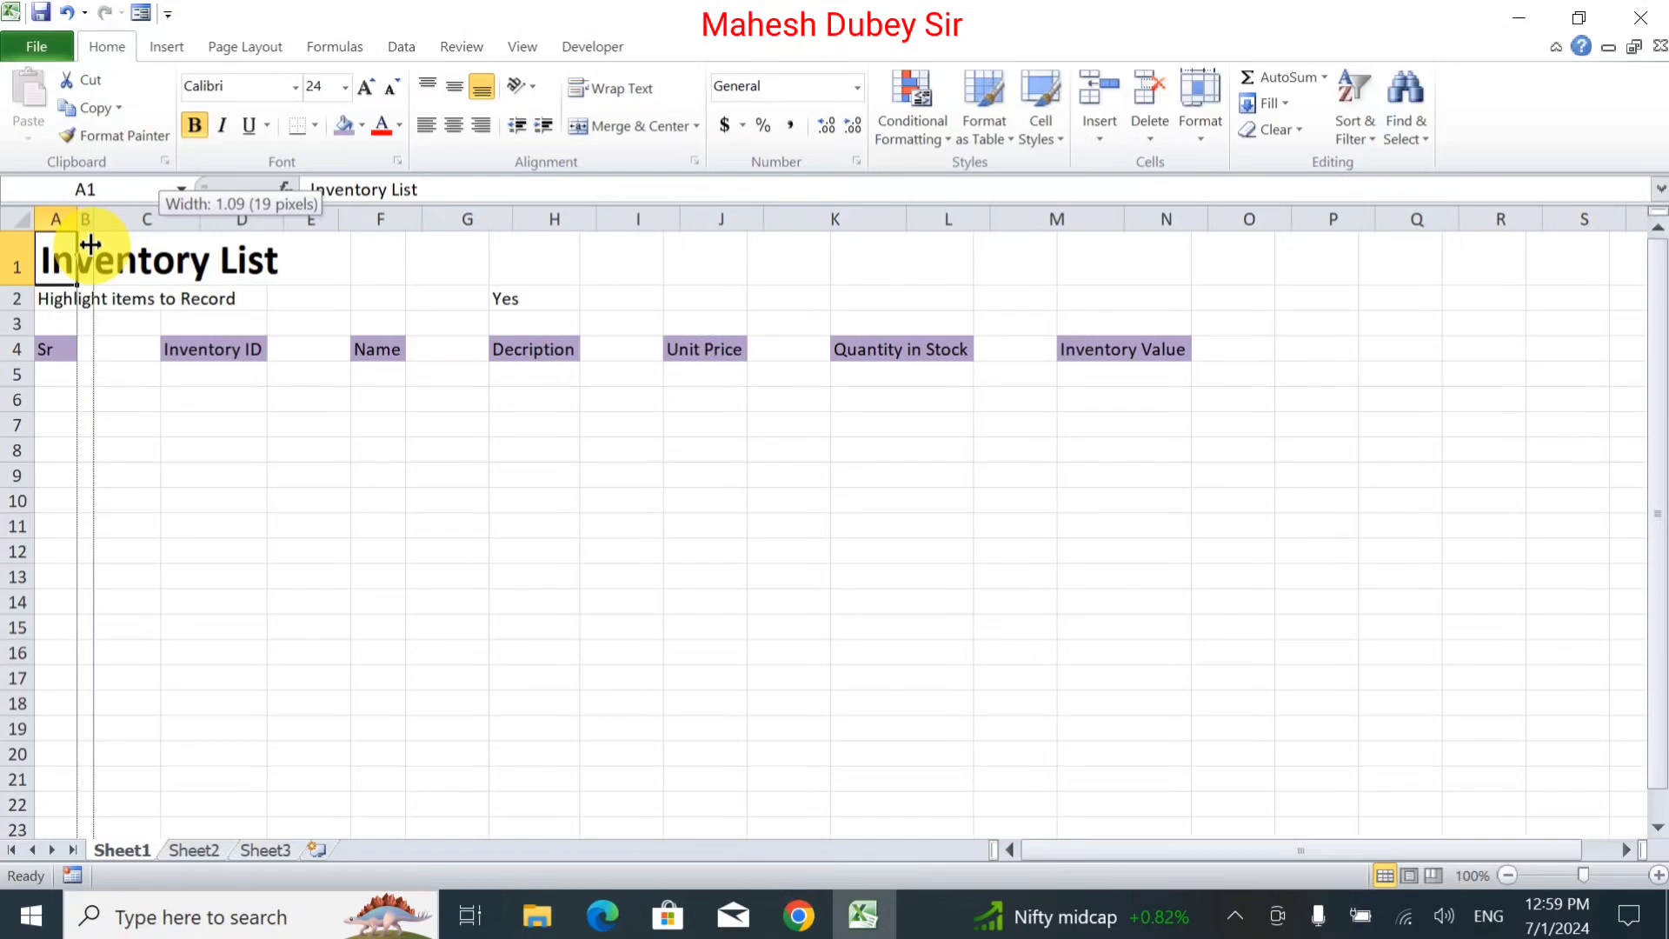
Narrow the blank spacer columns B, D, F and H one at a time, with column B about 1.09 wide.
left_click_drag(90, 245, 92, 244)
left_click_drag(280, 216, 213, 216)
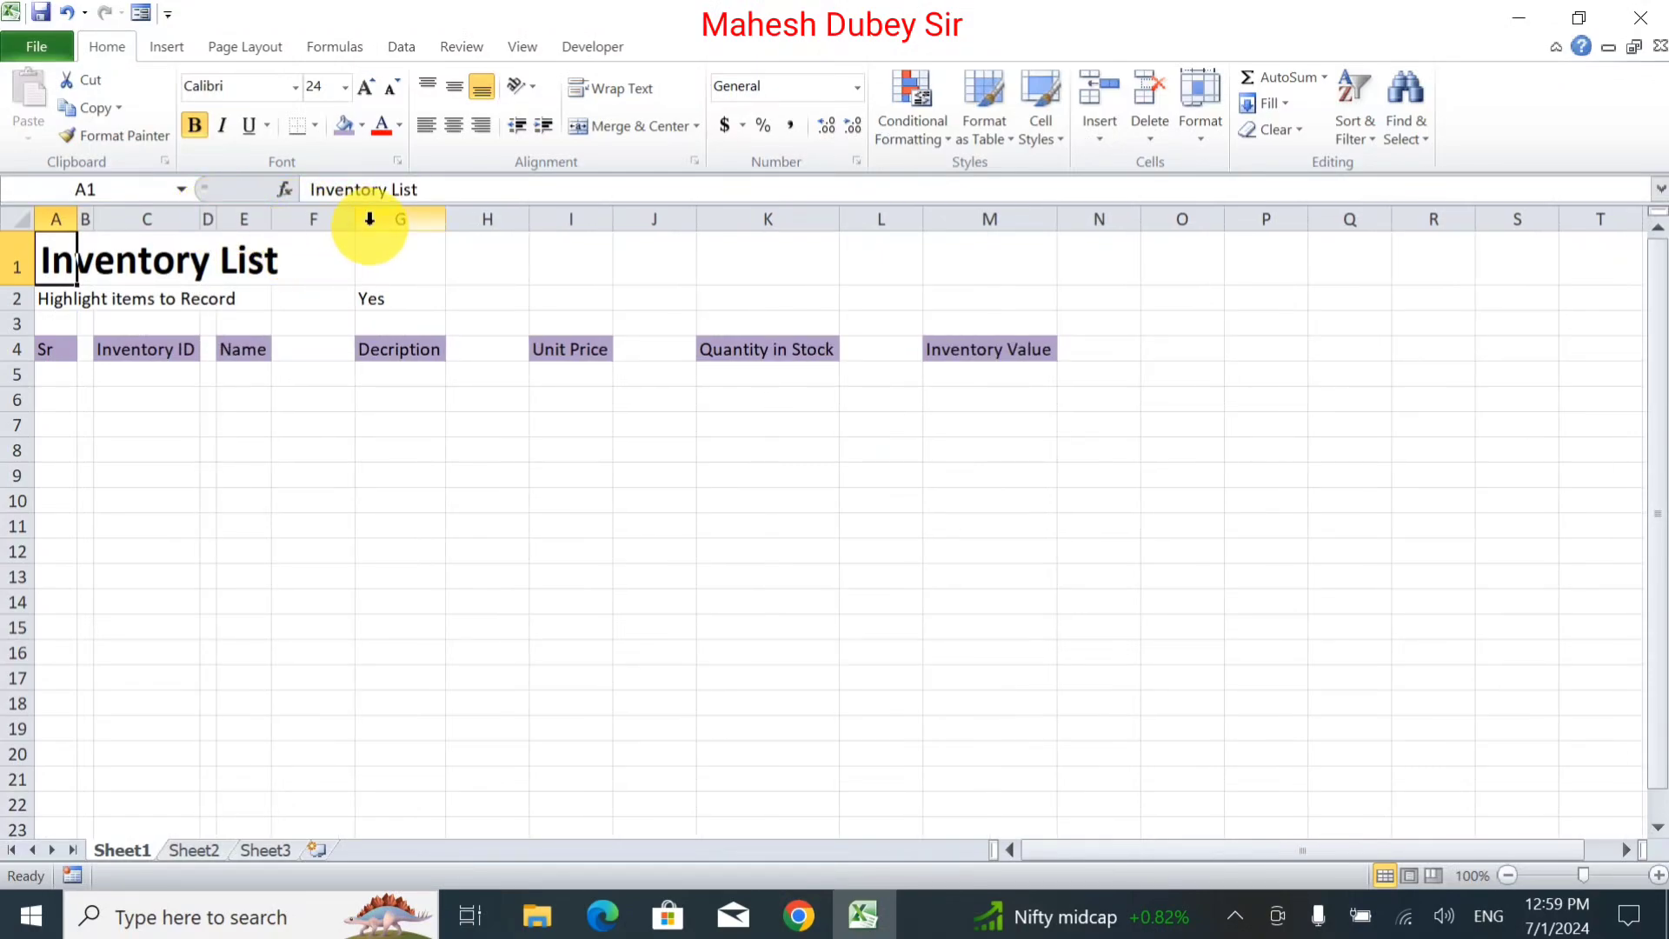
left_click_drag(358, 223, 287, 231)
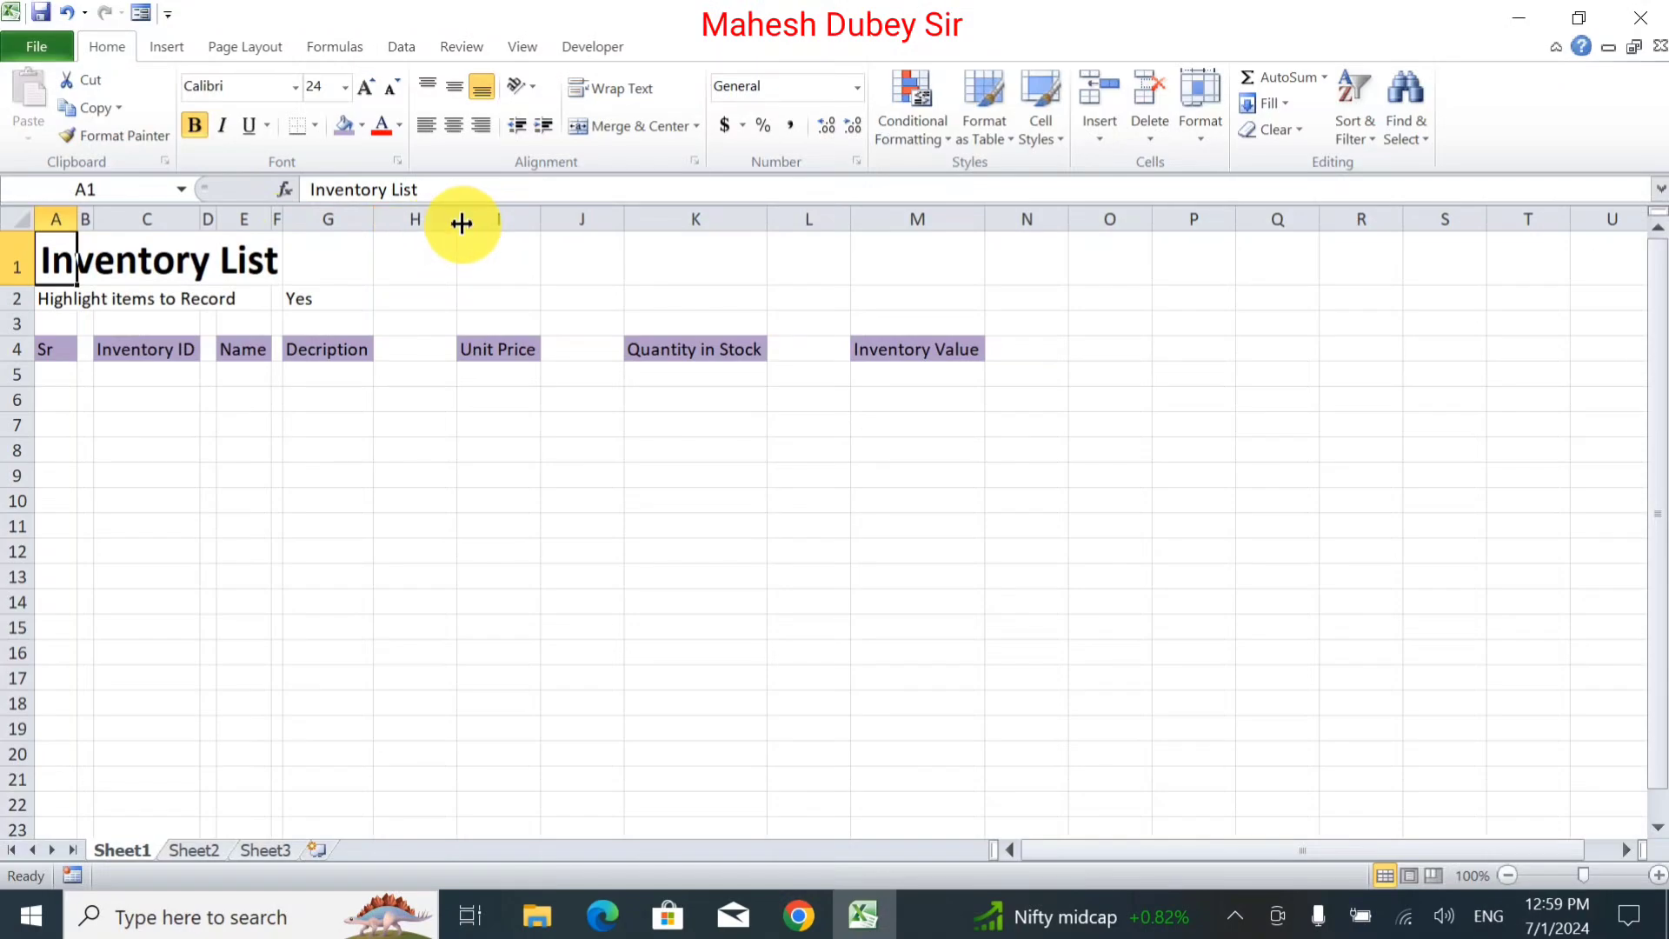
left_click_drag(462, 223, 434, 226)
left_click_drag(418, 245, 396, 280)
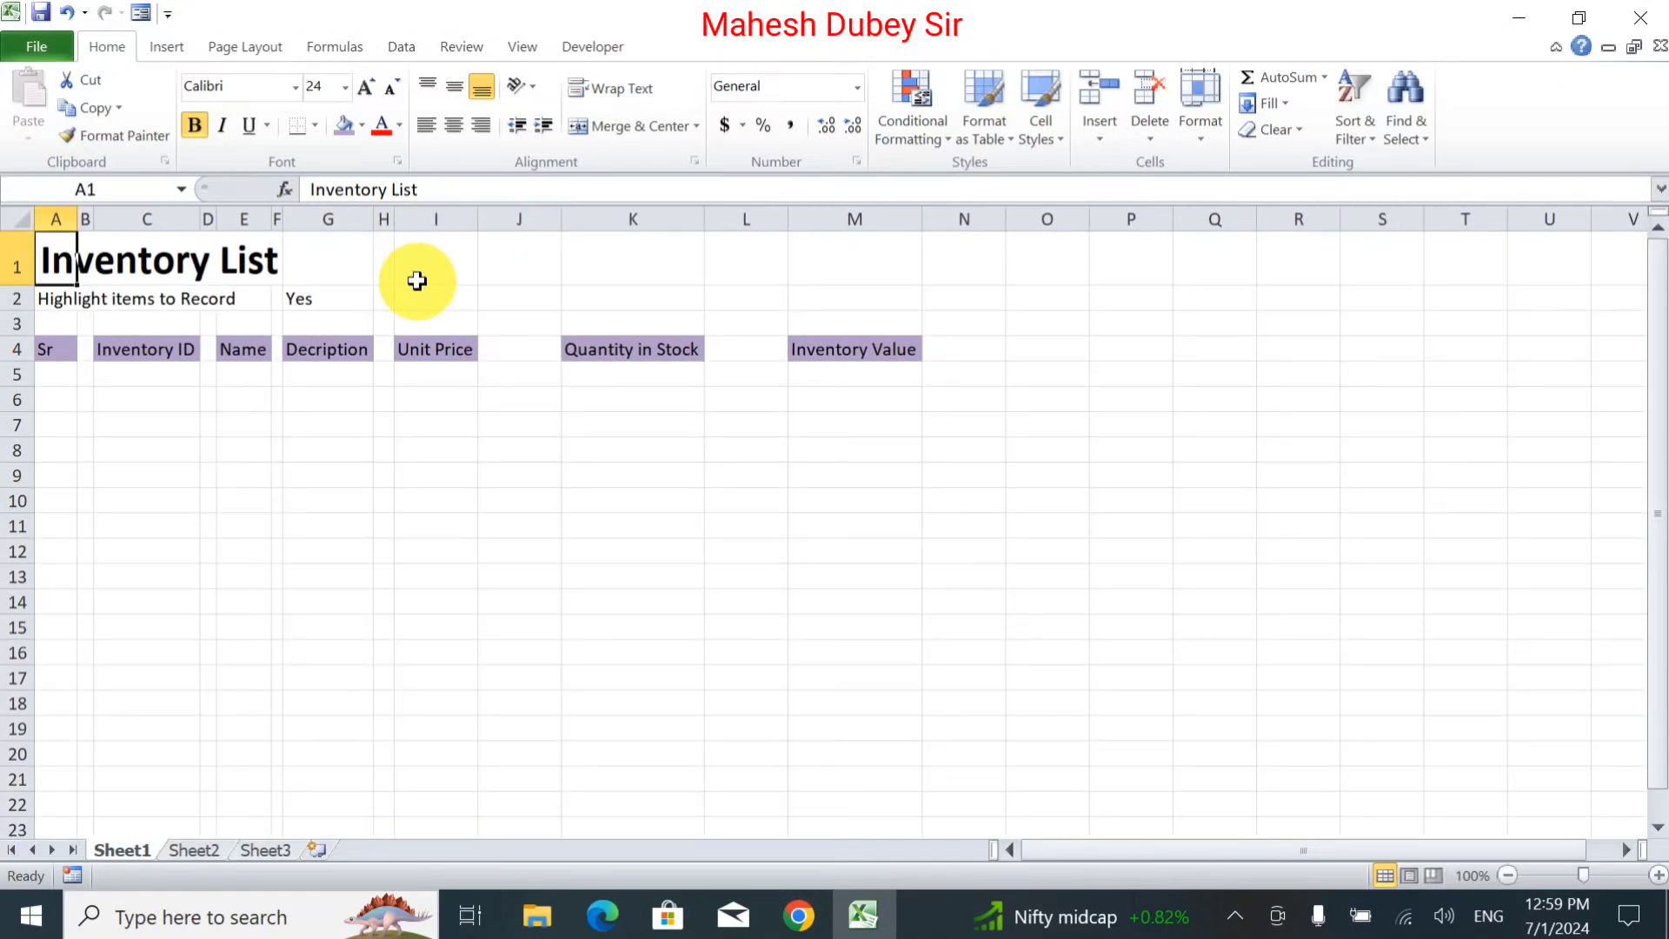
Undo the individual width changes of spacer columns B, D, F and H.
key("ctrl+z")
key("ctrl+z")
key("ctrl+z")
key("ctrl+z")
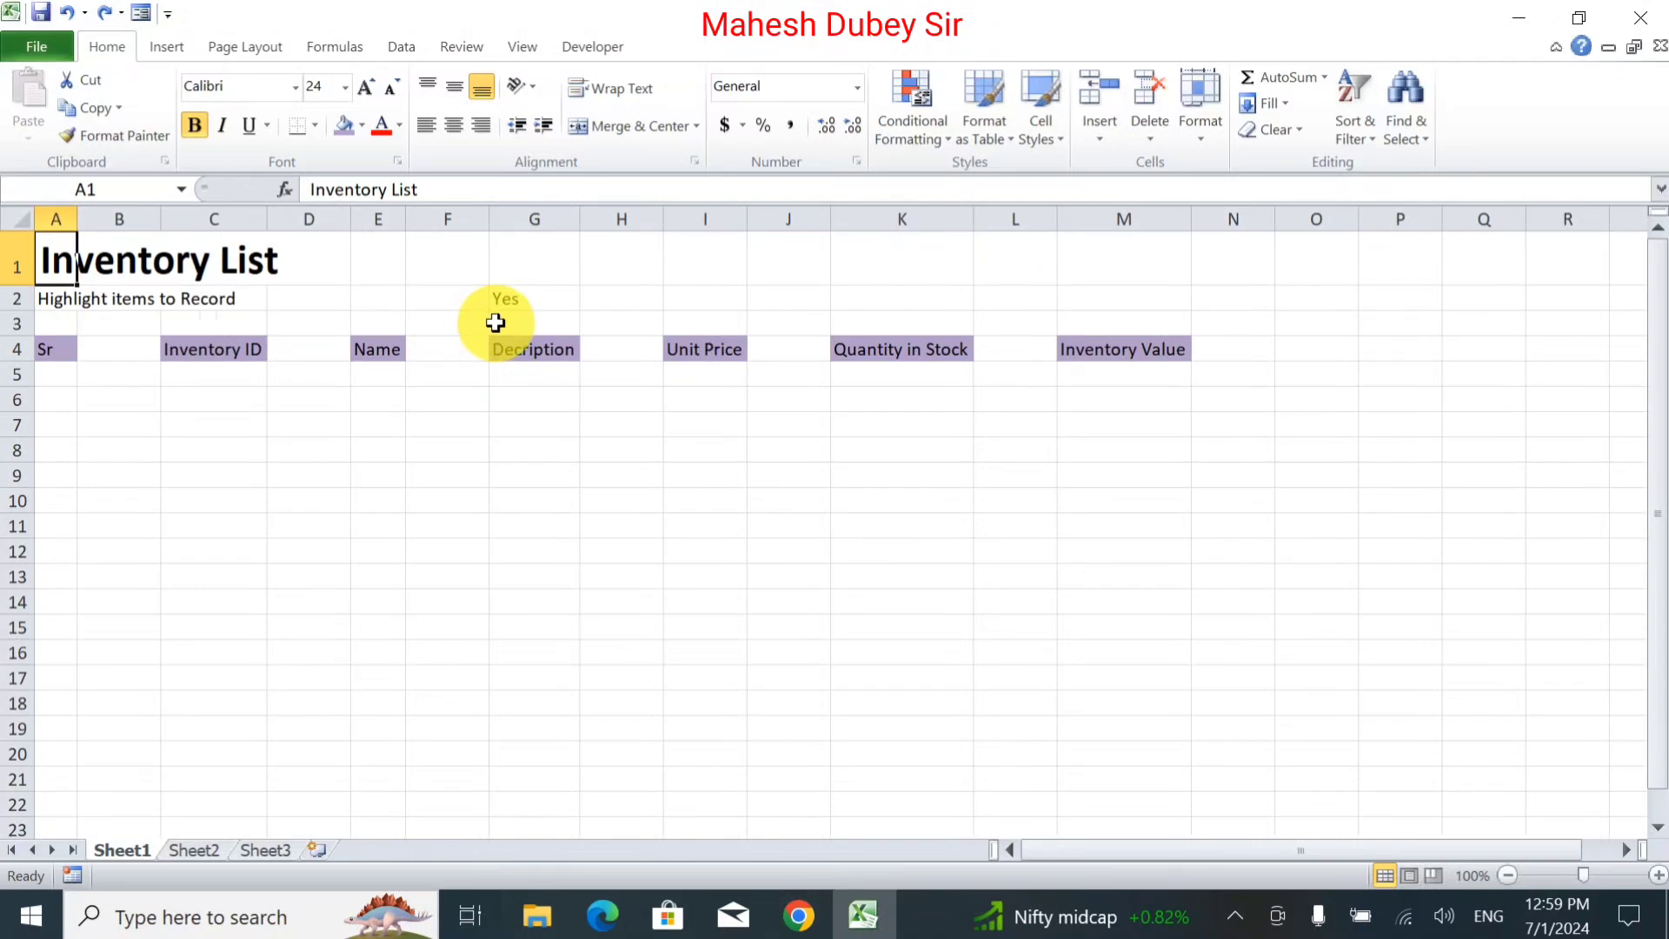
Narrow all blank spacer columns B, D, F, H, J and L together to the same slim width.
left_click(119, 208)
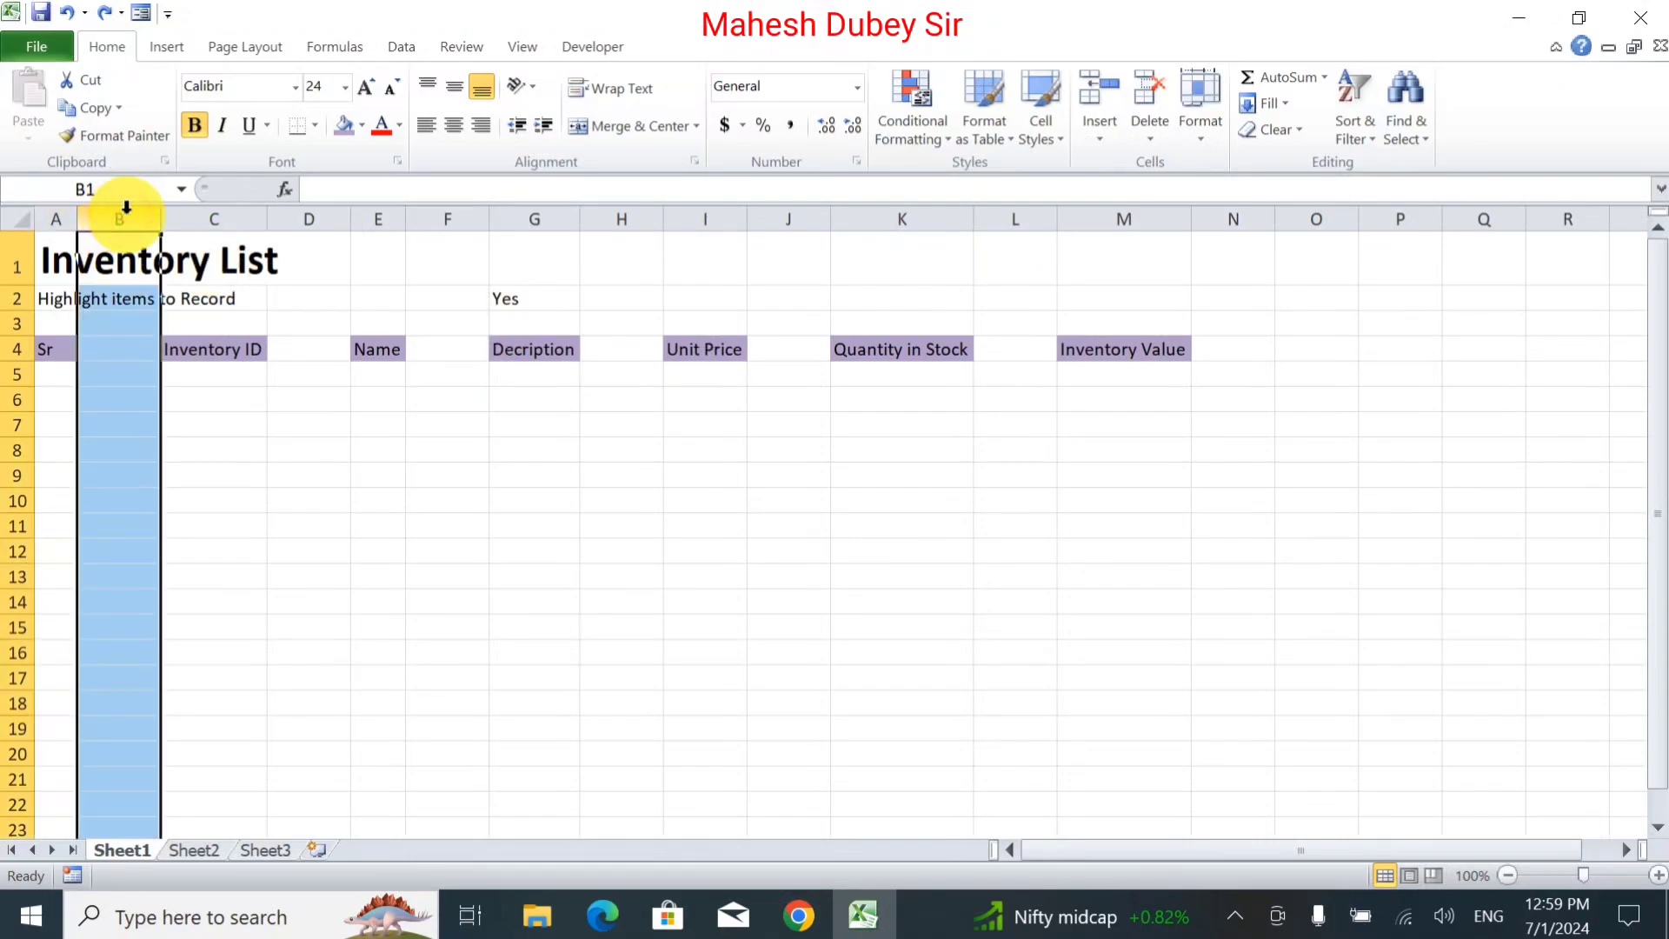
left_click(309, 214, "ctrl")
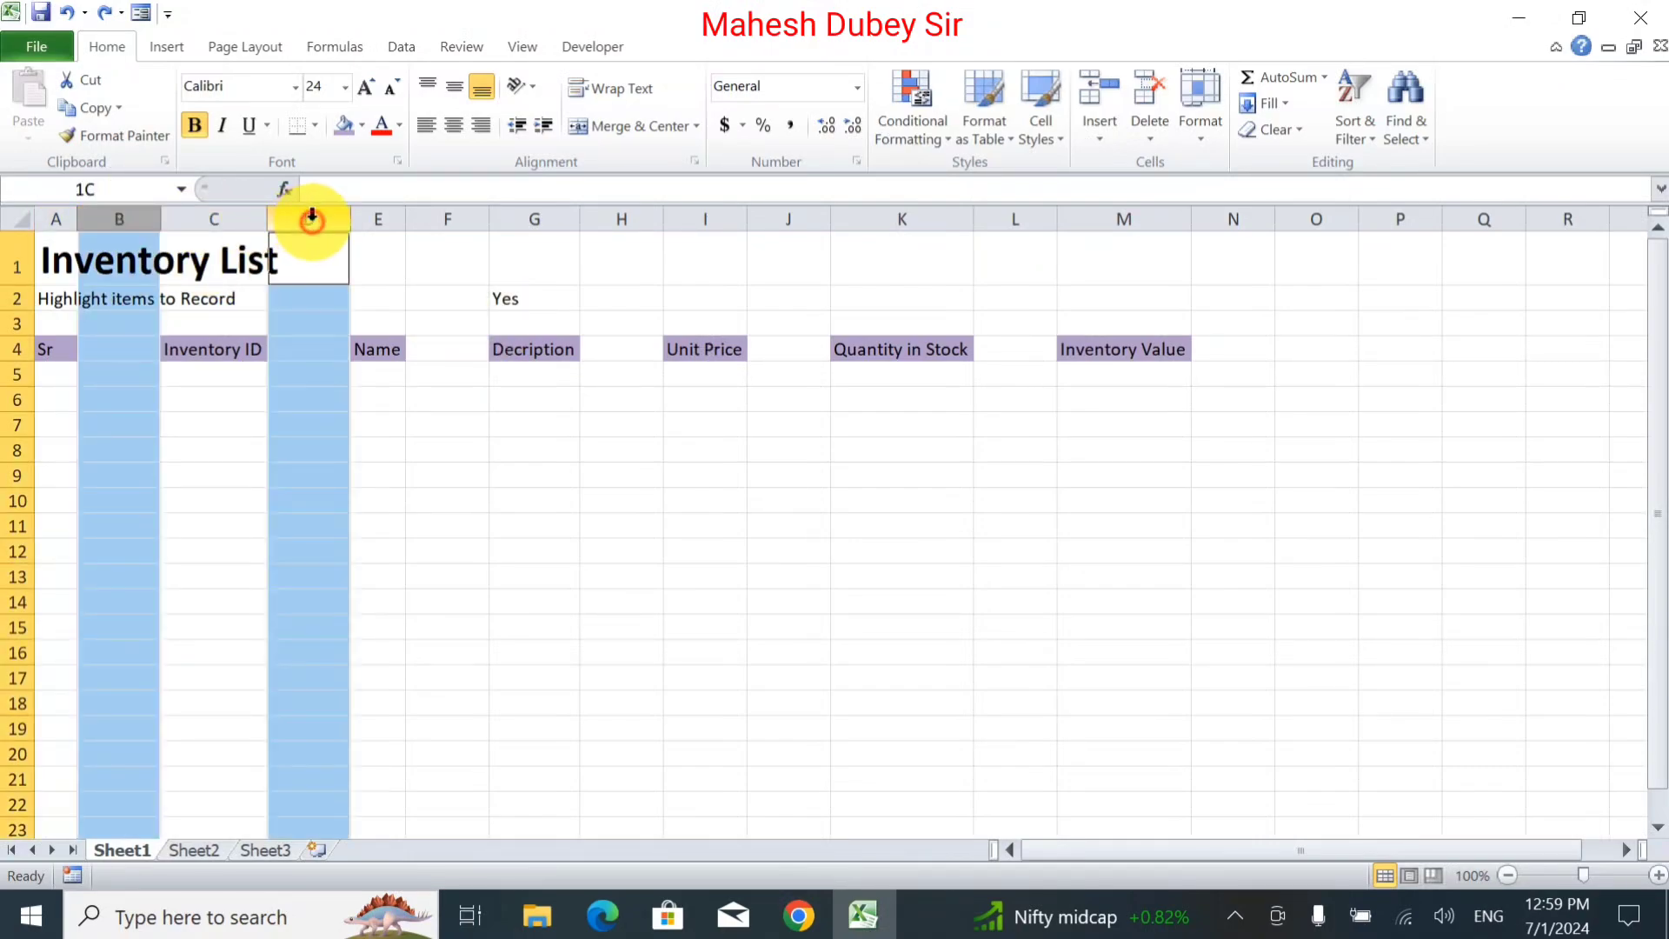
left_click(461, 217, "ctrl")
left_click(618, 218, "ctrl")
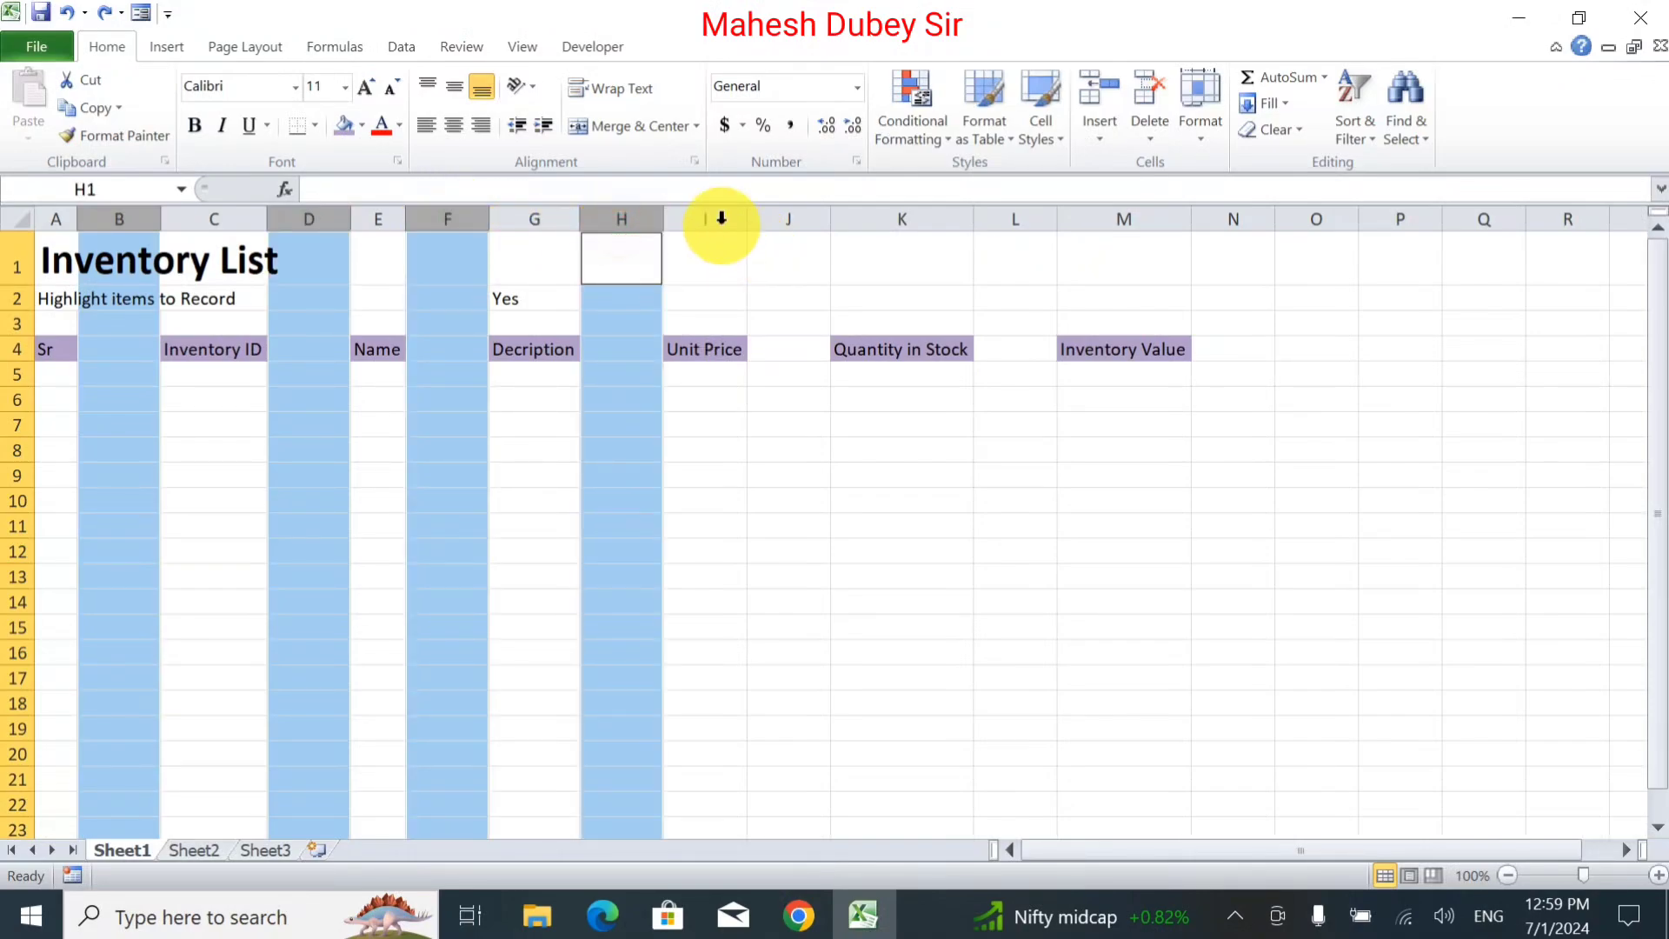
left_click(791, 216, "ctrl")
left_click(1030, 218, "ctrl")
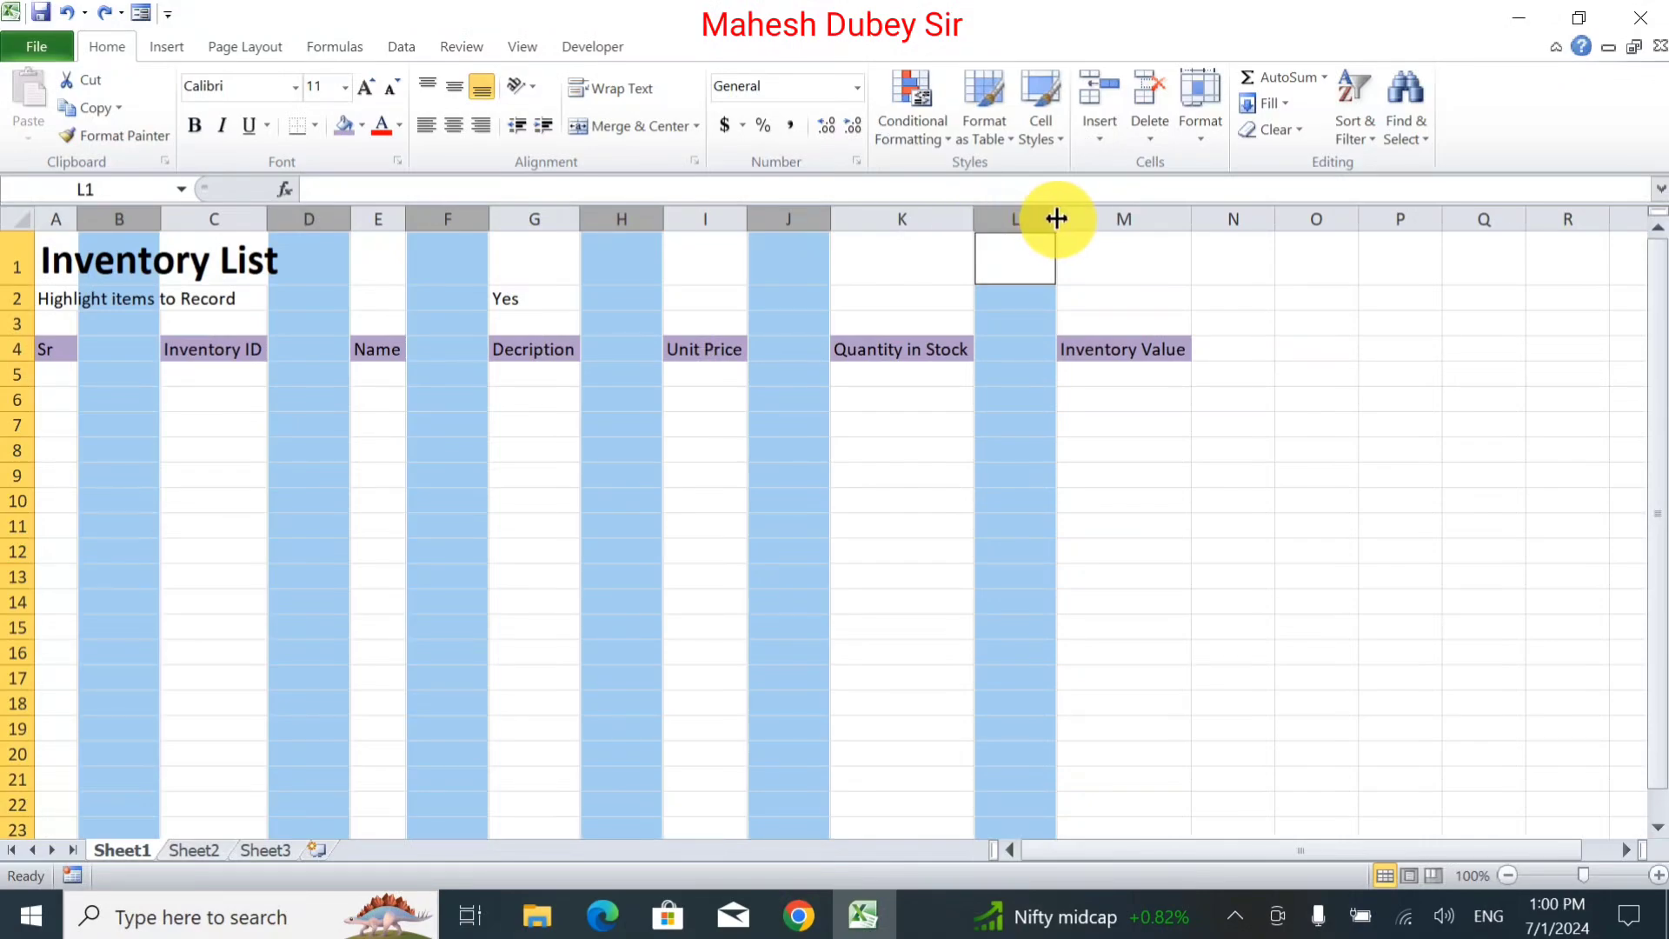
left_click_drag(1056, 218, 1030, 219)
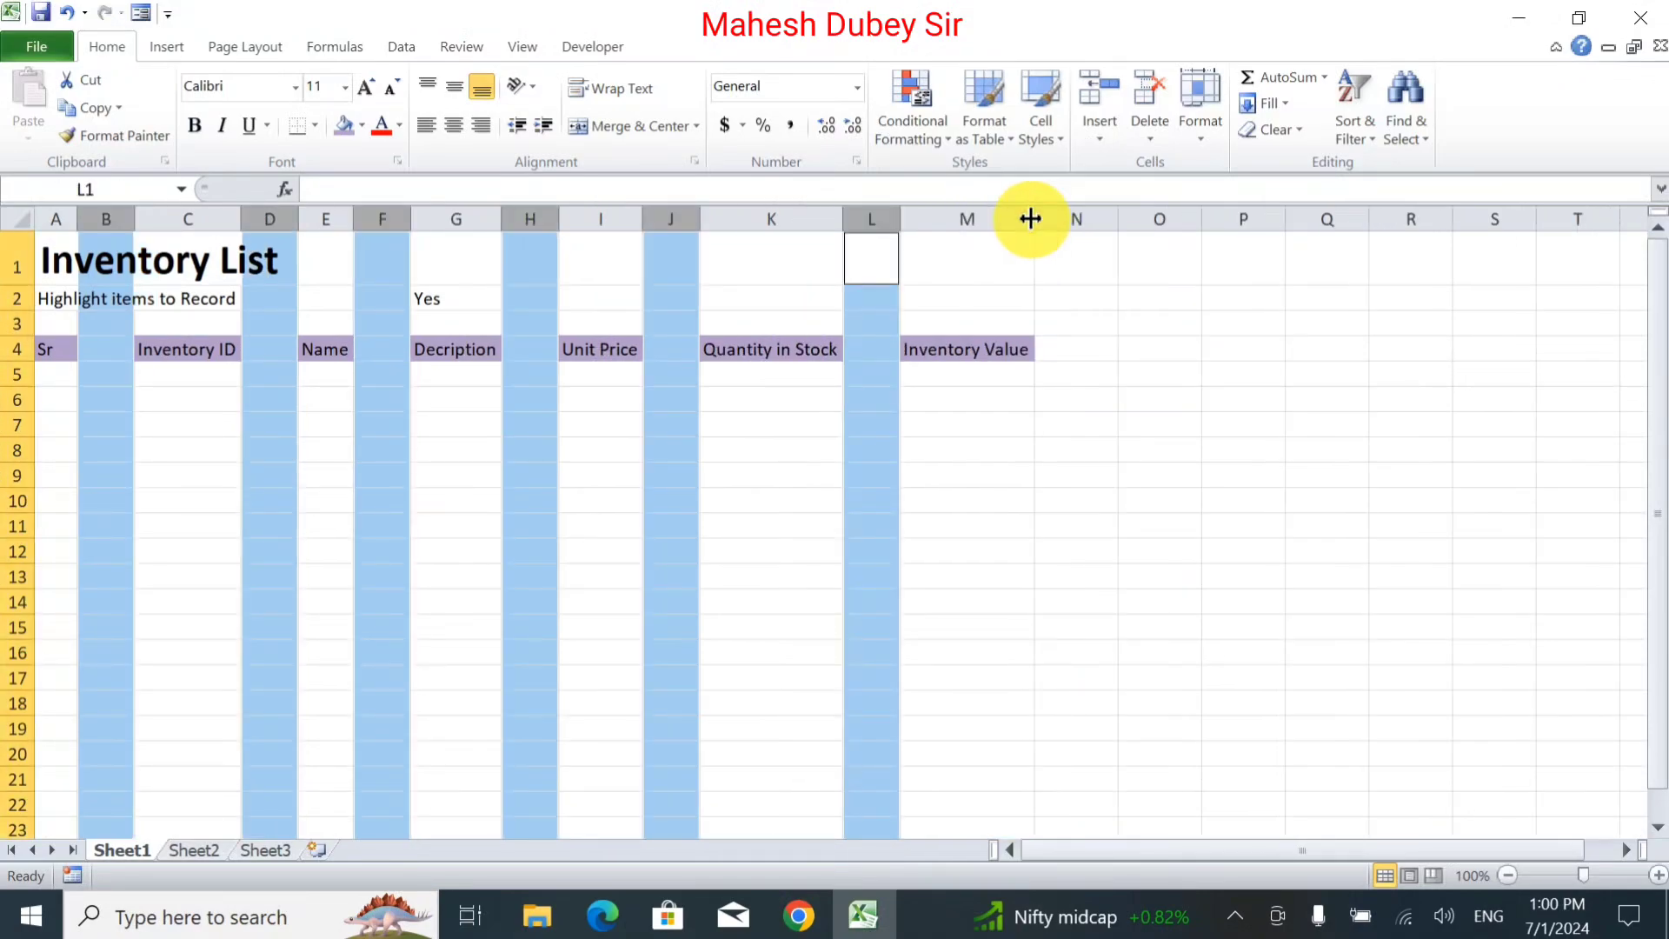
left_click_drag(899, 218, 862, 299)
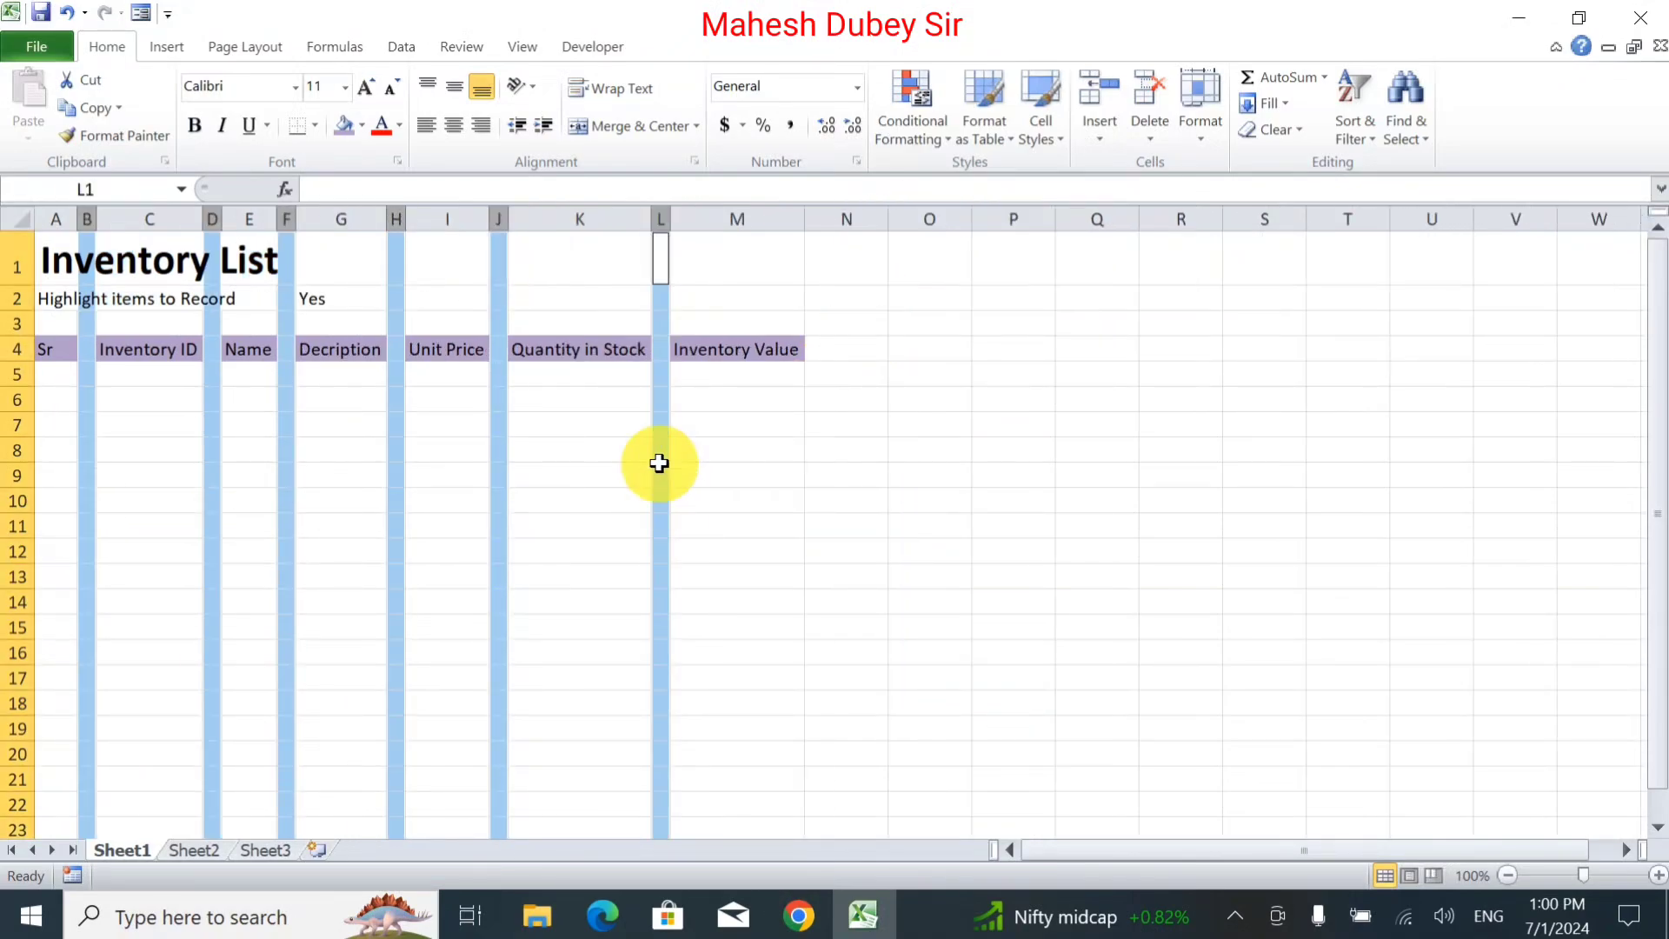
left_click(215, 450)
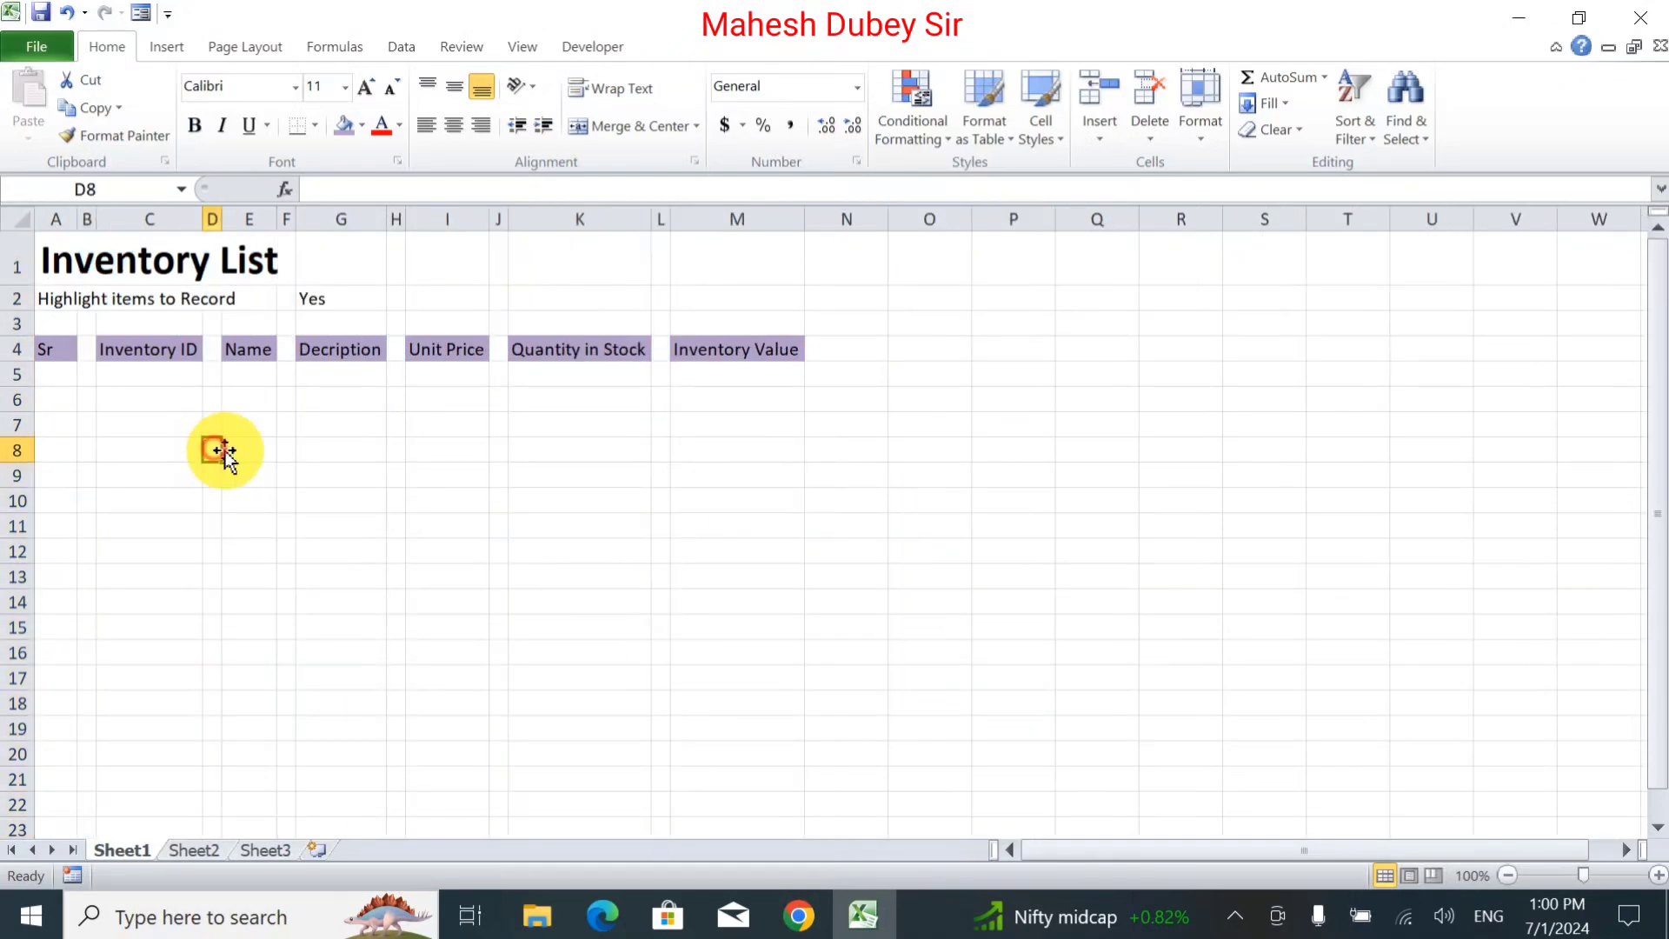
Enter the serial numbers 1 and 2 in cells A5 and A6 under the Sr header.
left_click(50, 373)
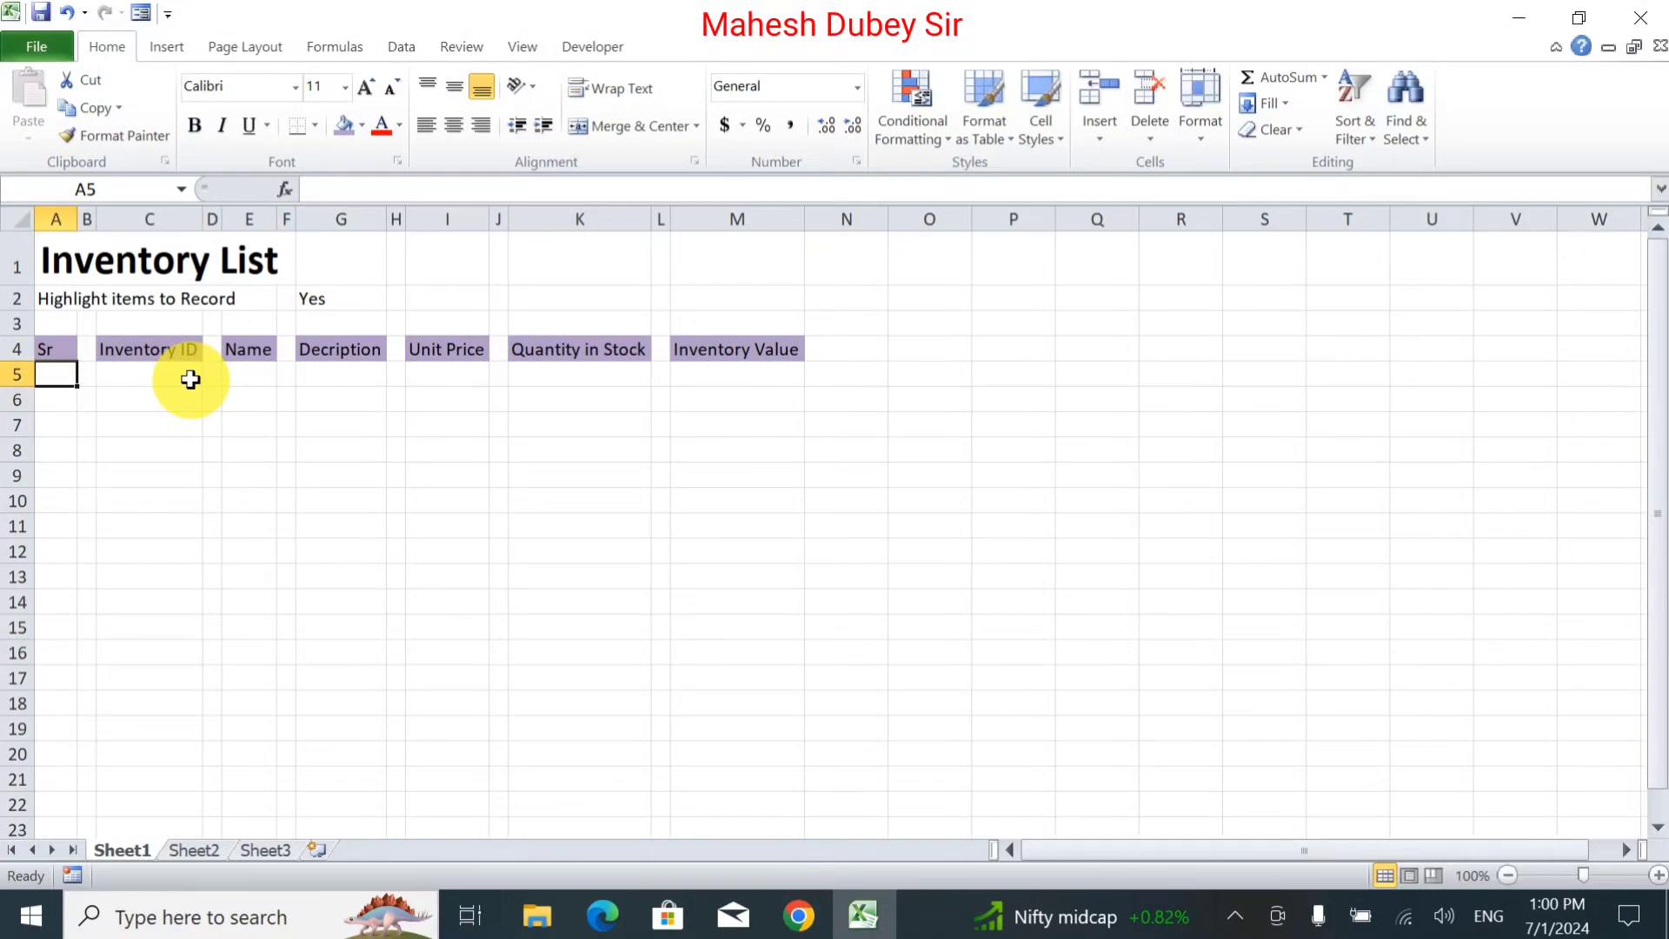
type("1")
key("Return")
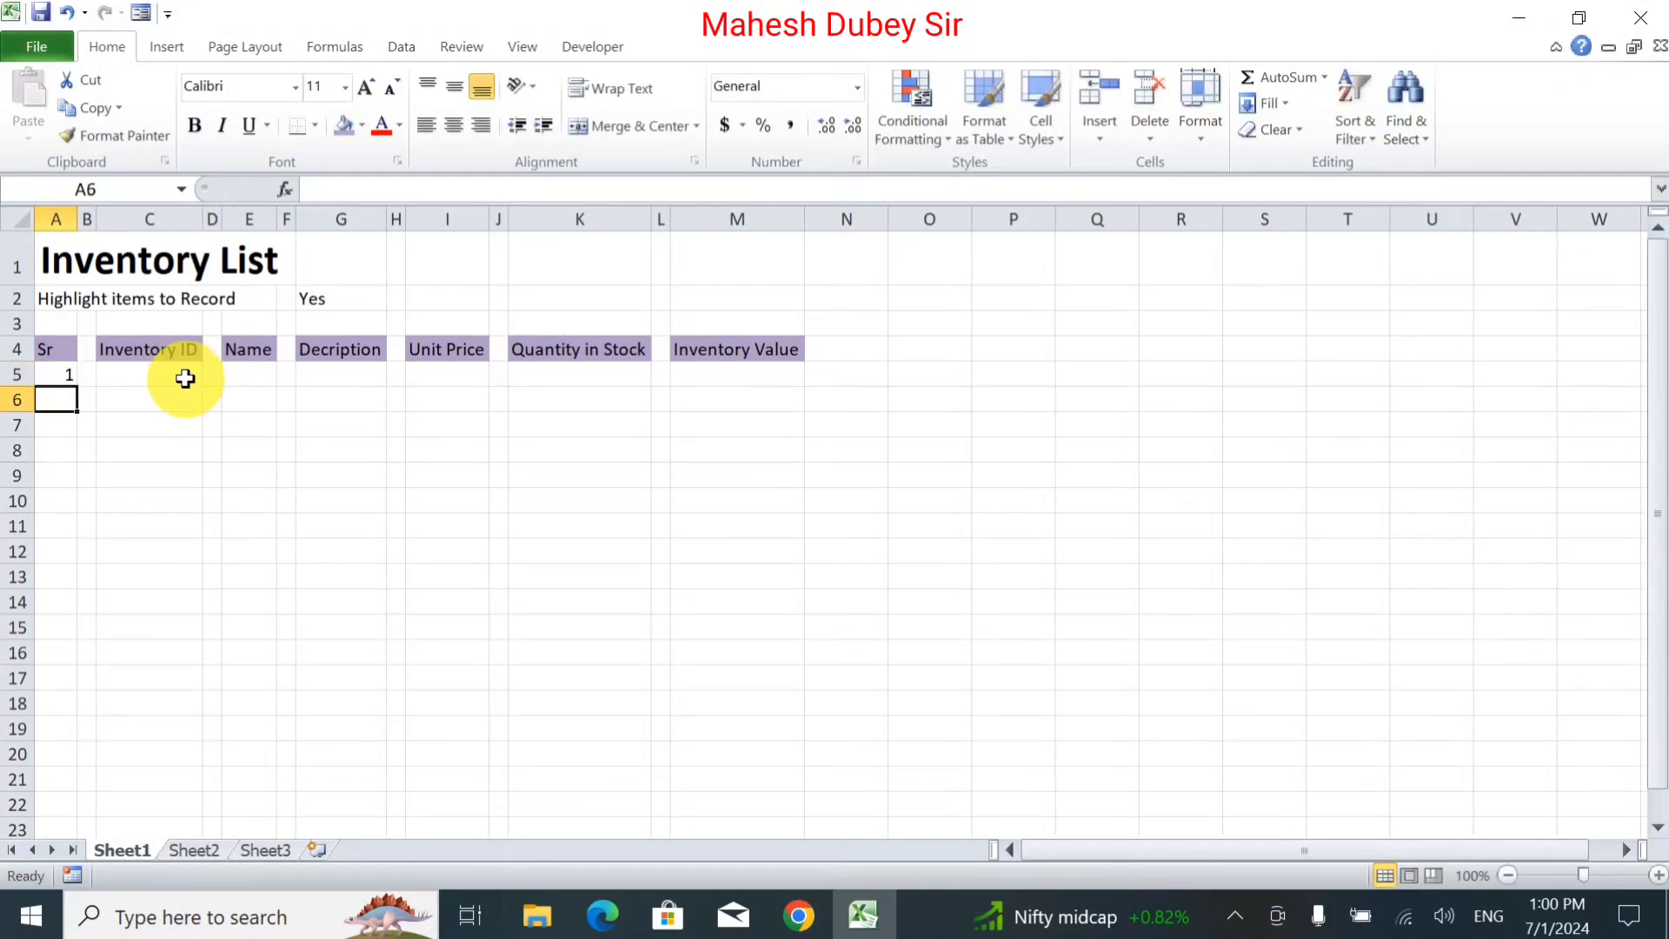
type("2")
key("Return")
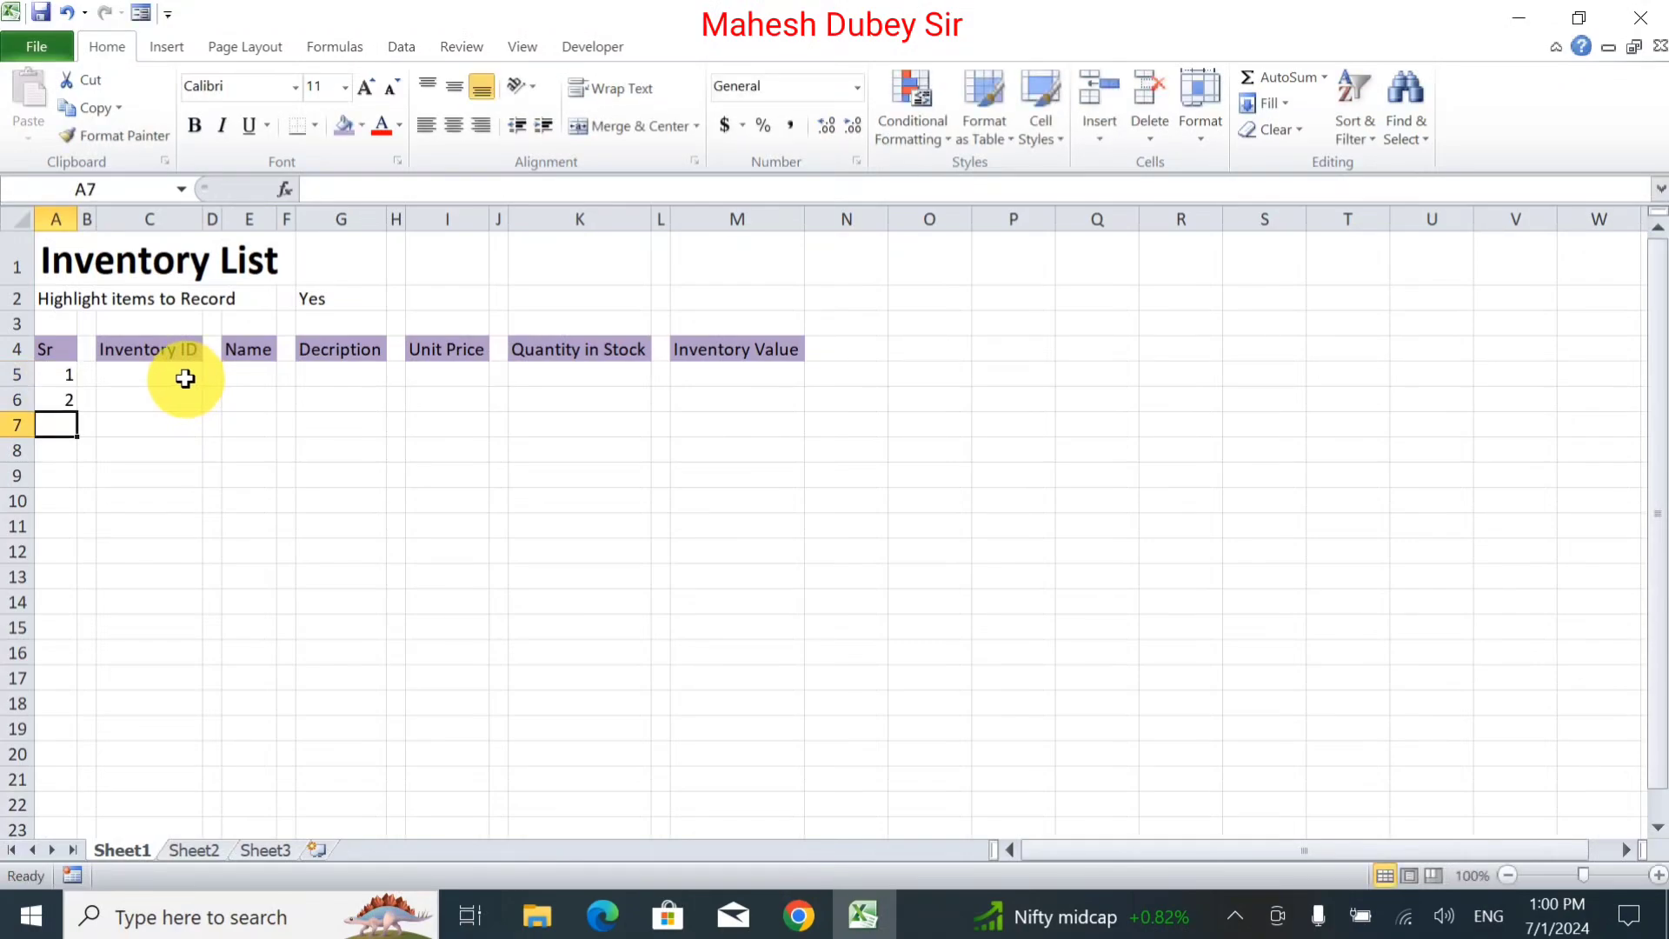
Enter IN001 in C5 under Inventory ID and fill the ID series down to row 22.
left_click(174, 378)
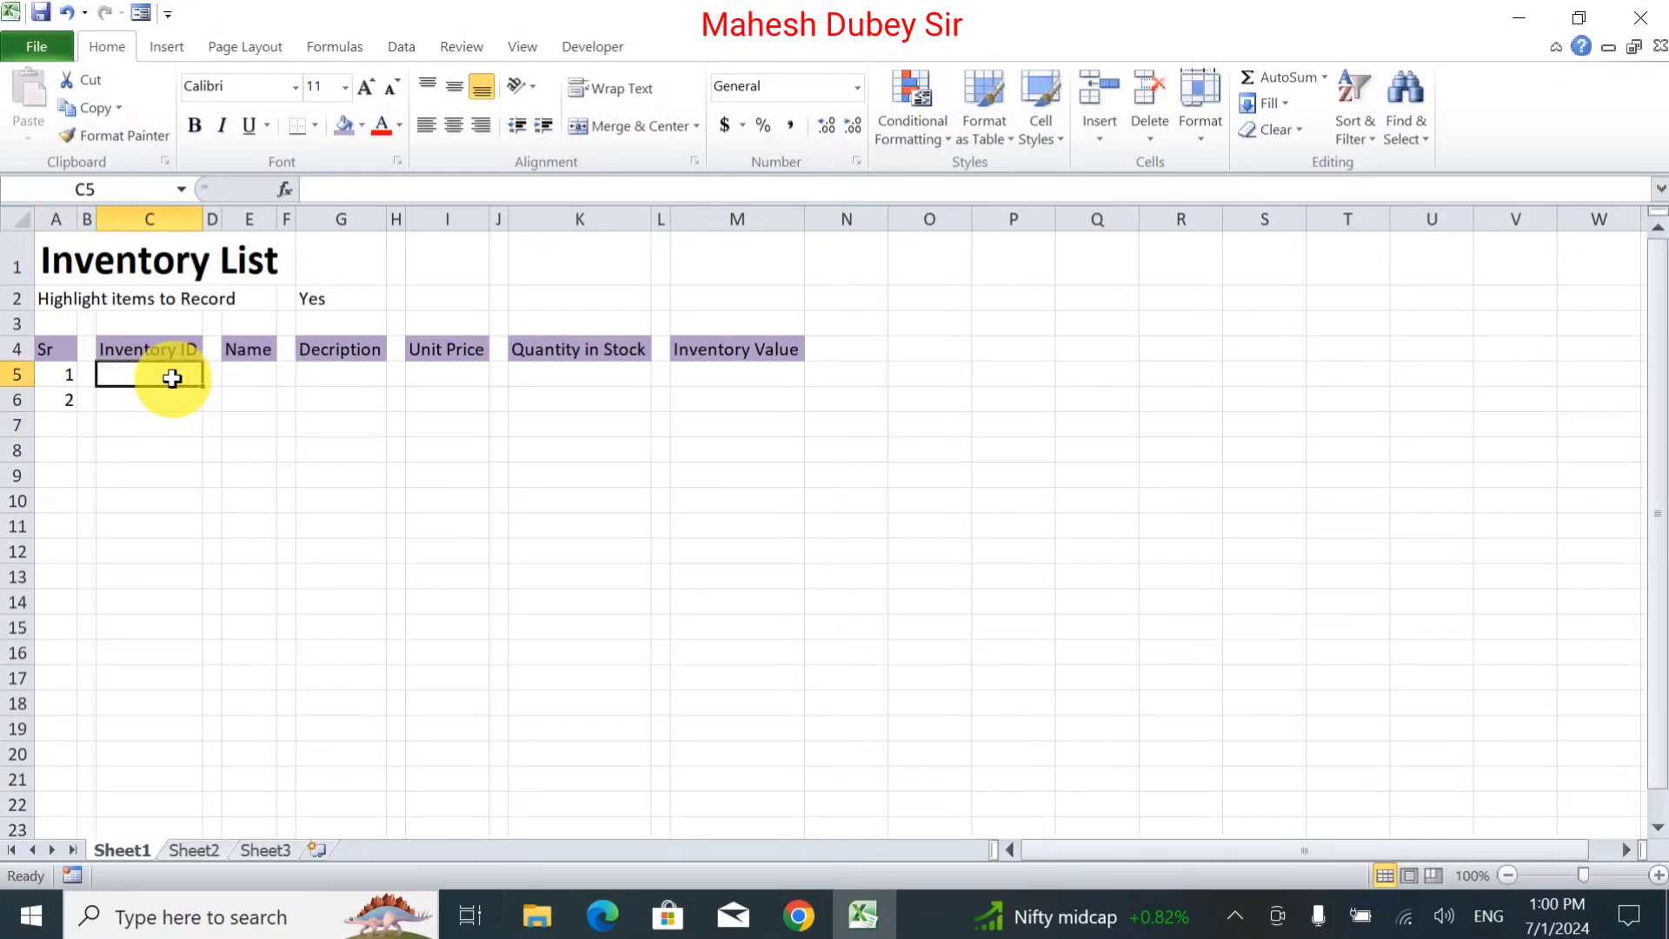
type("I")
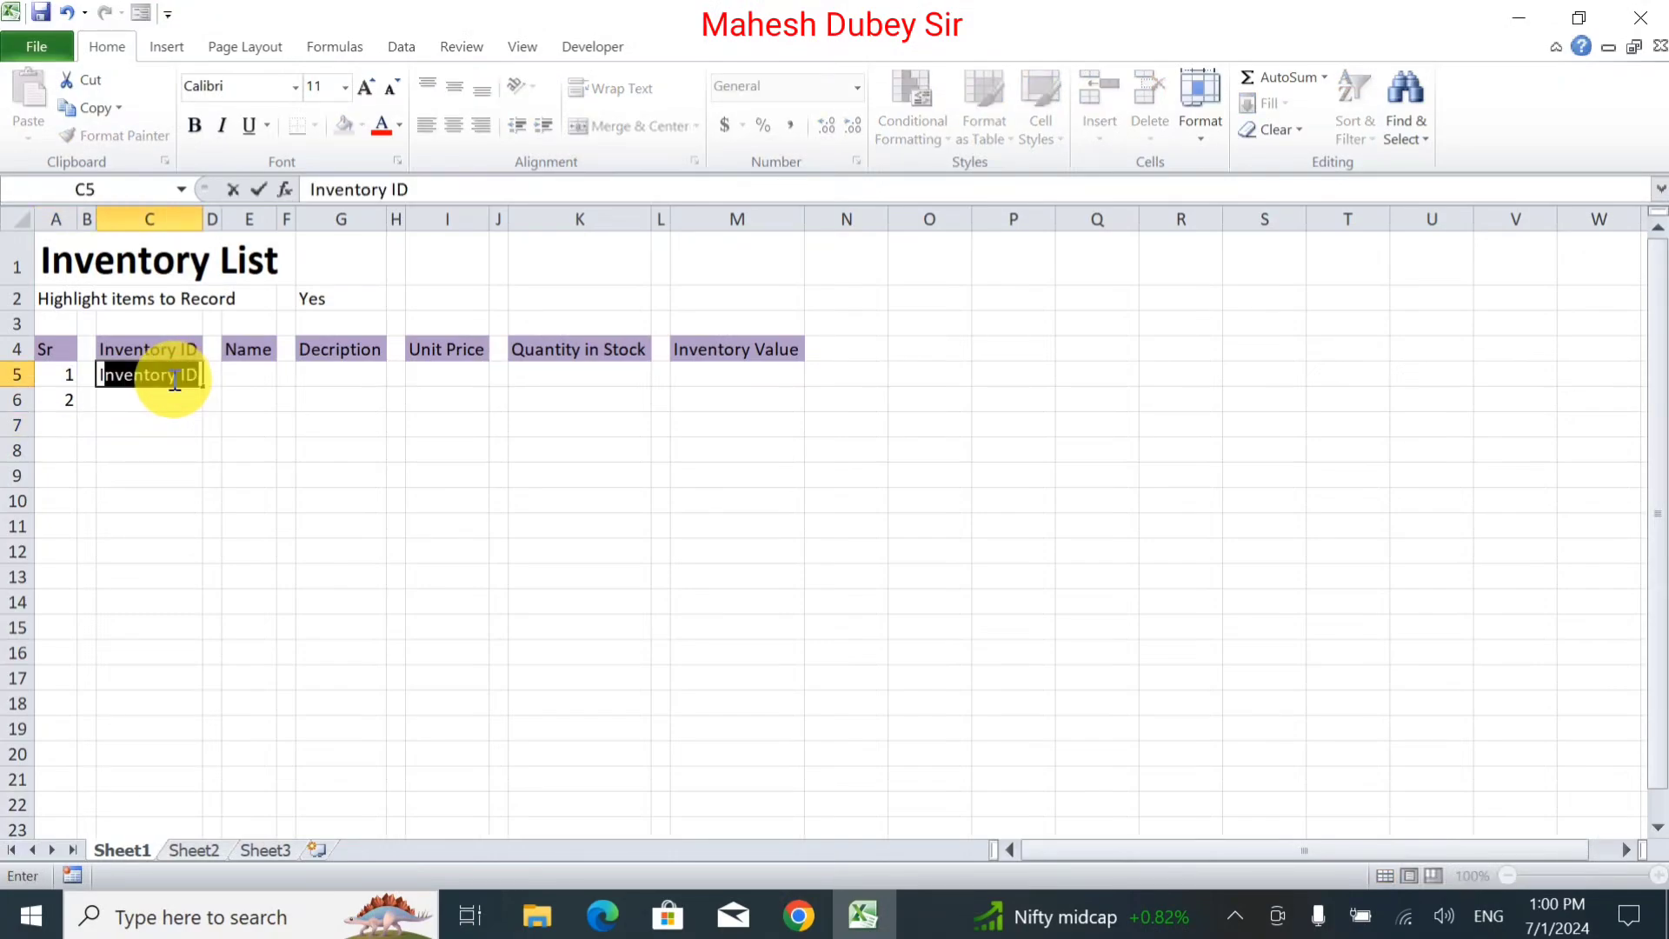
type("N")
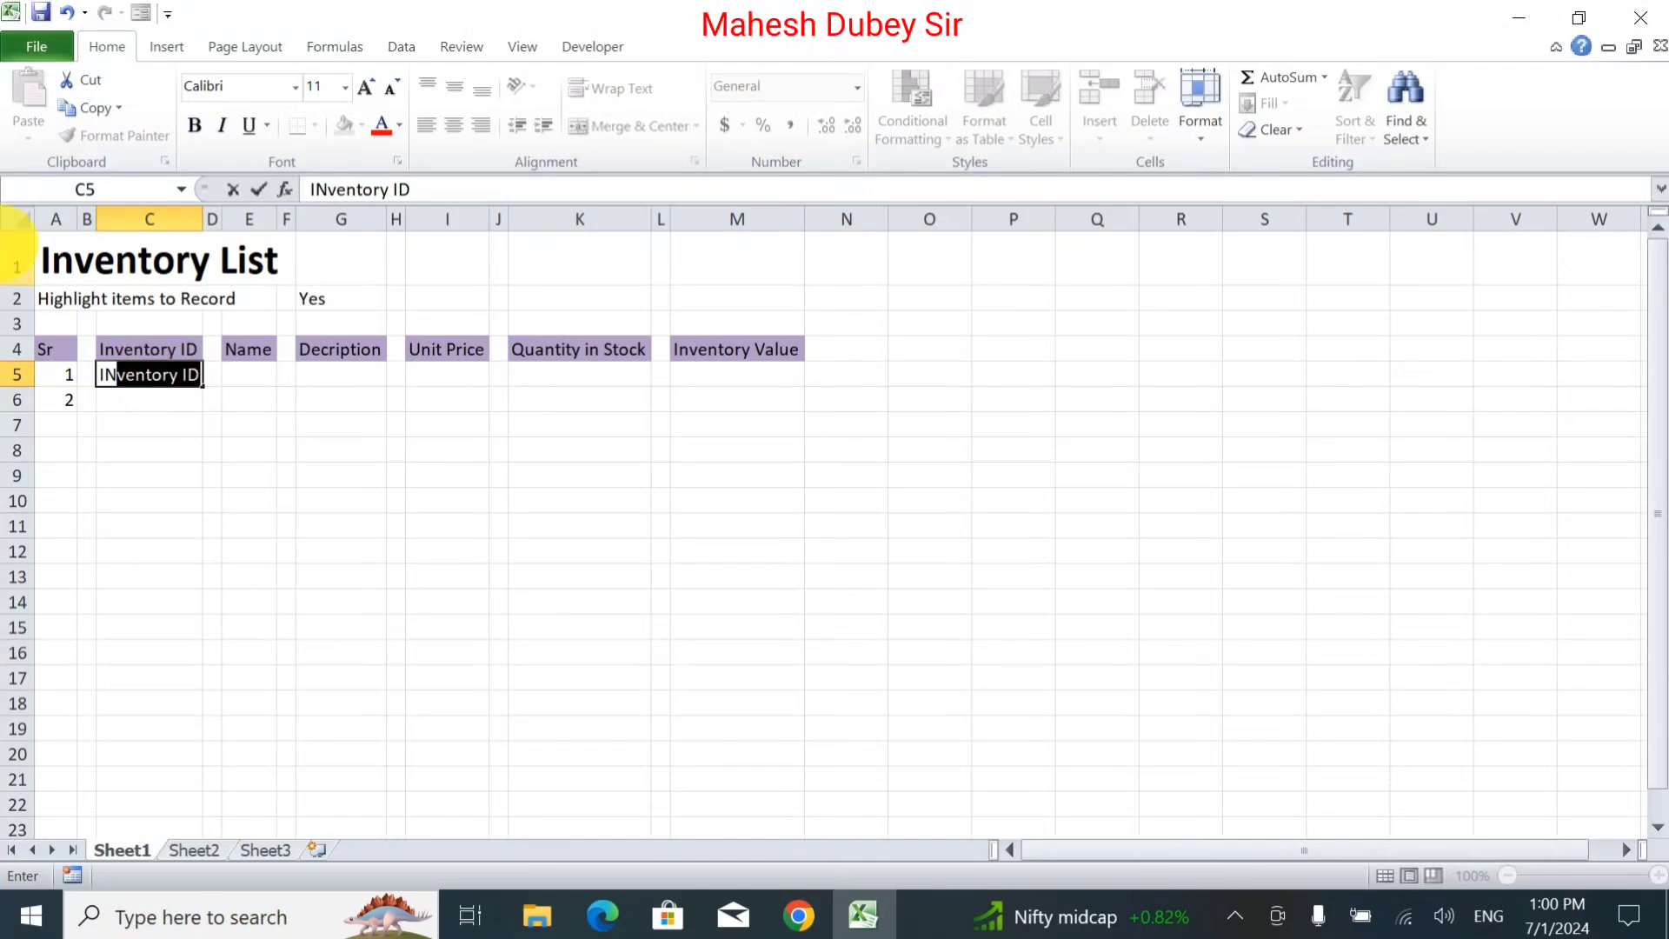
type("001")
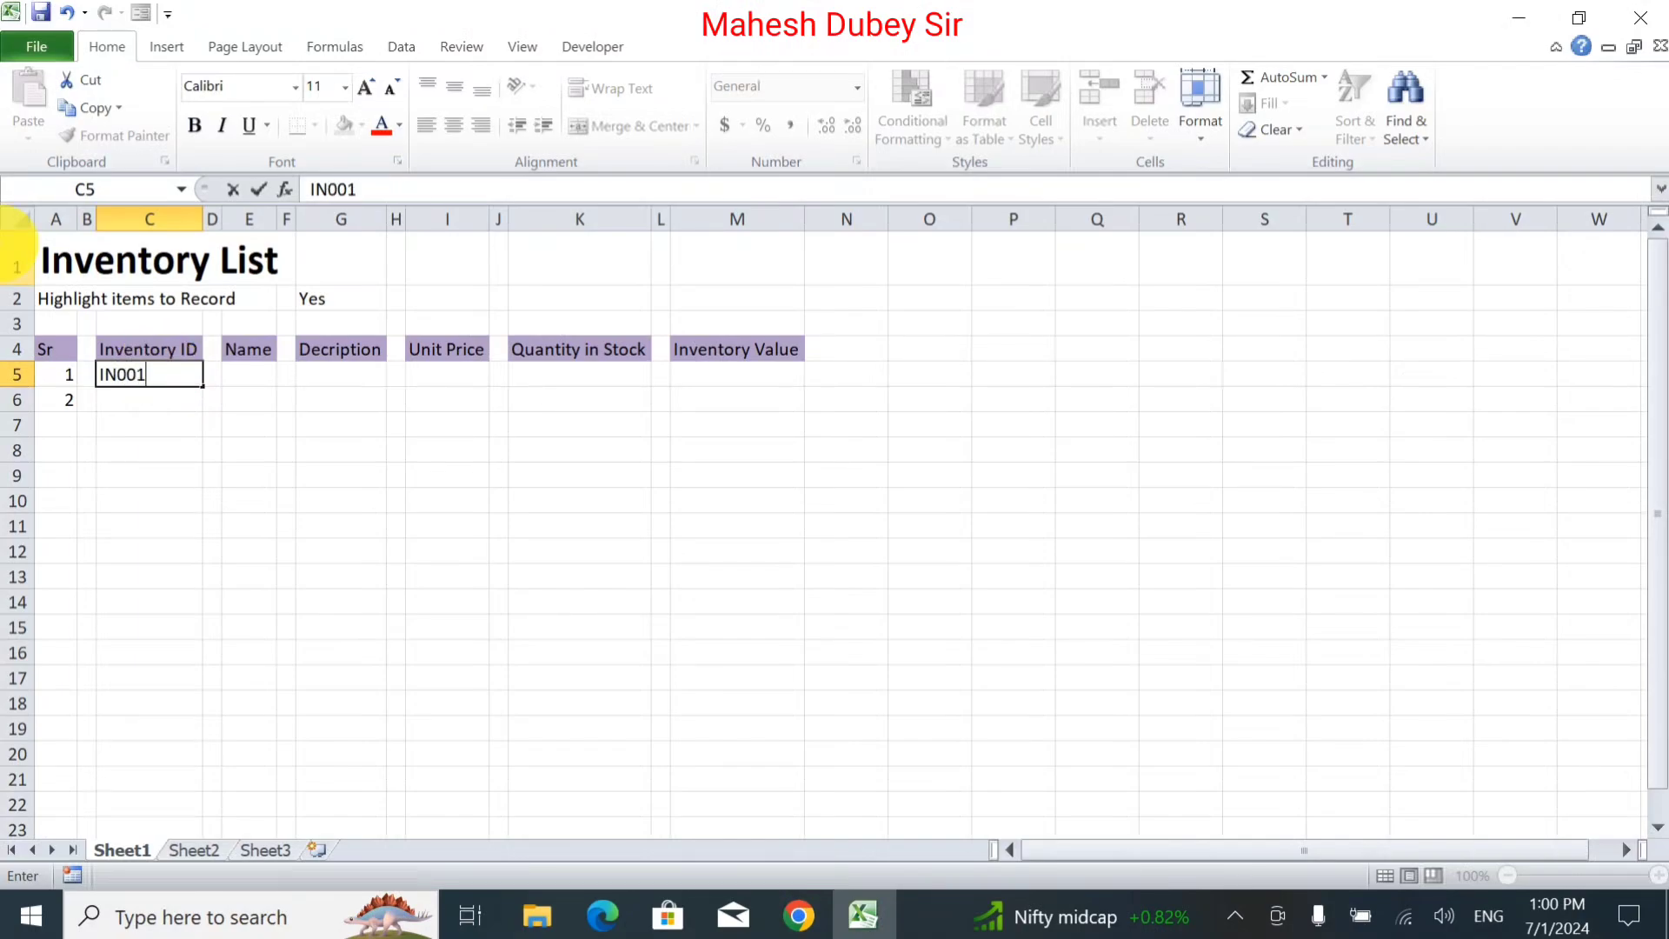
key("Return")
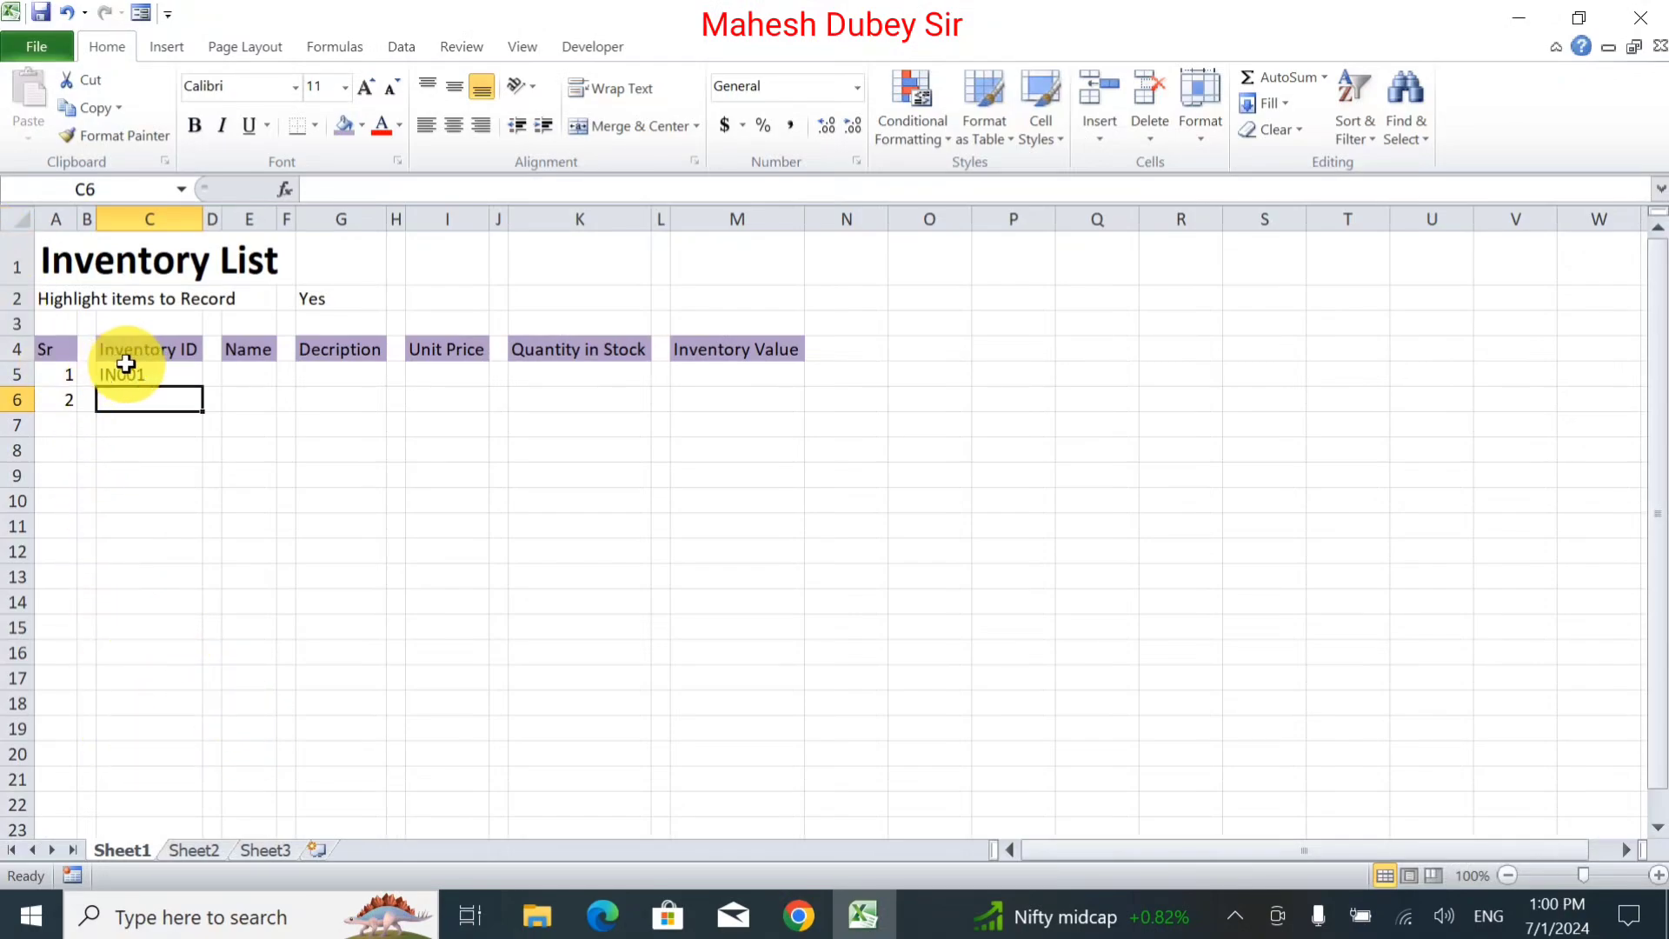
left_click(161, 374)
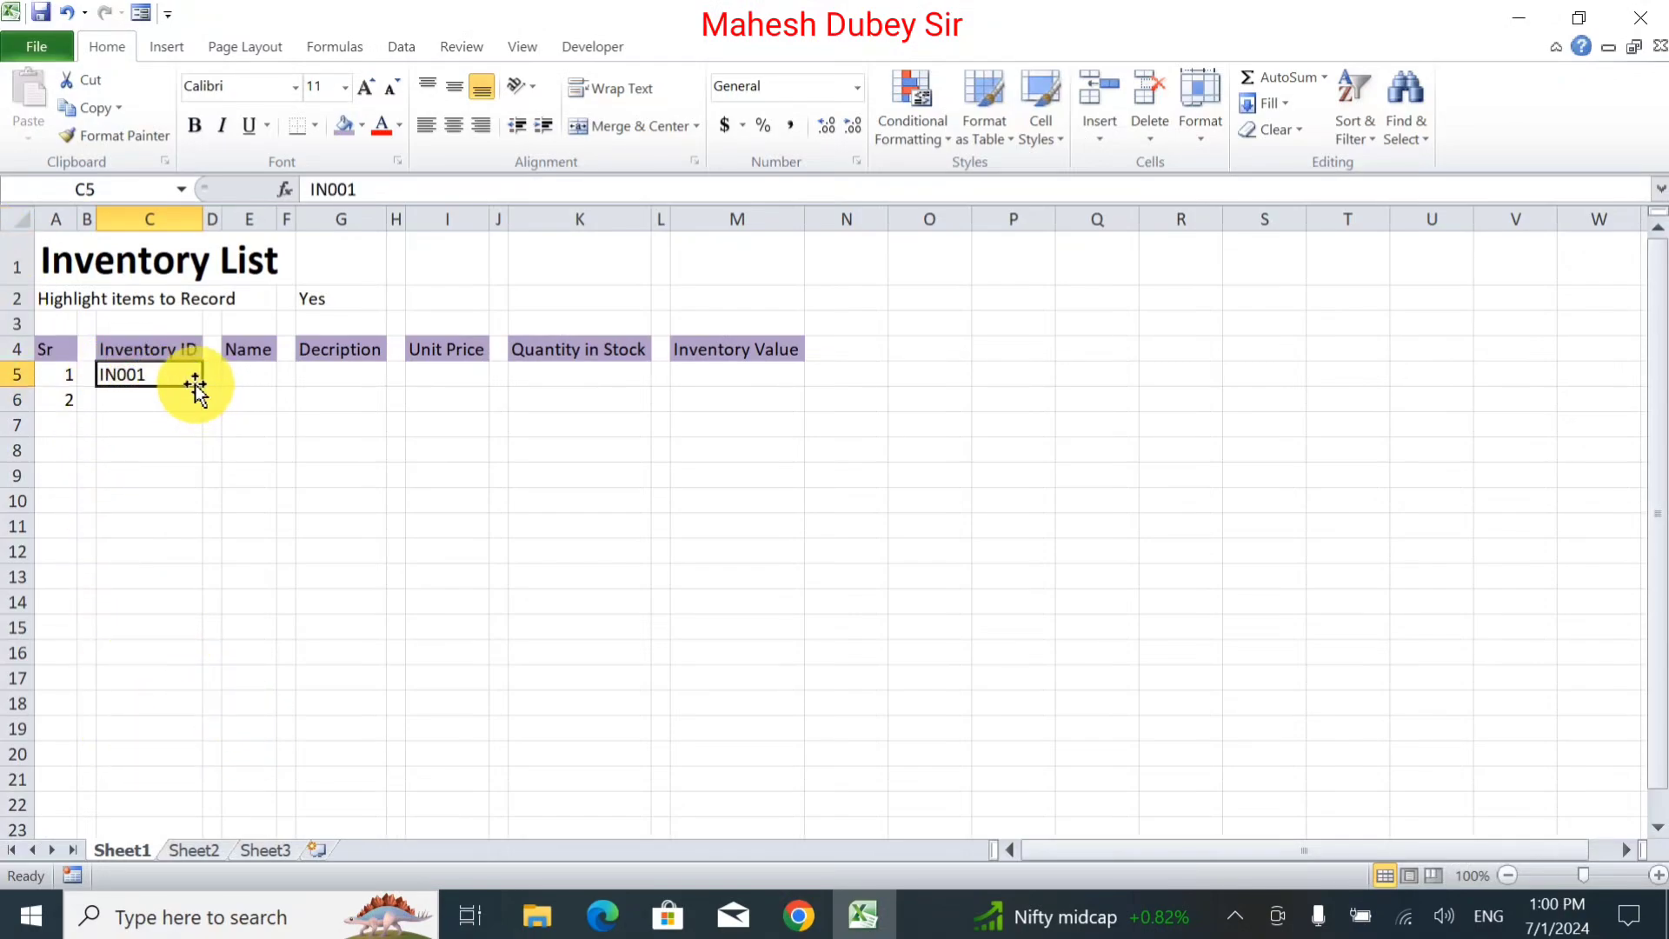
left_click_drag(205, 389, 314, 817)
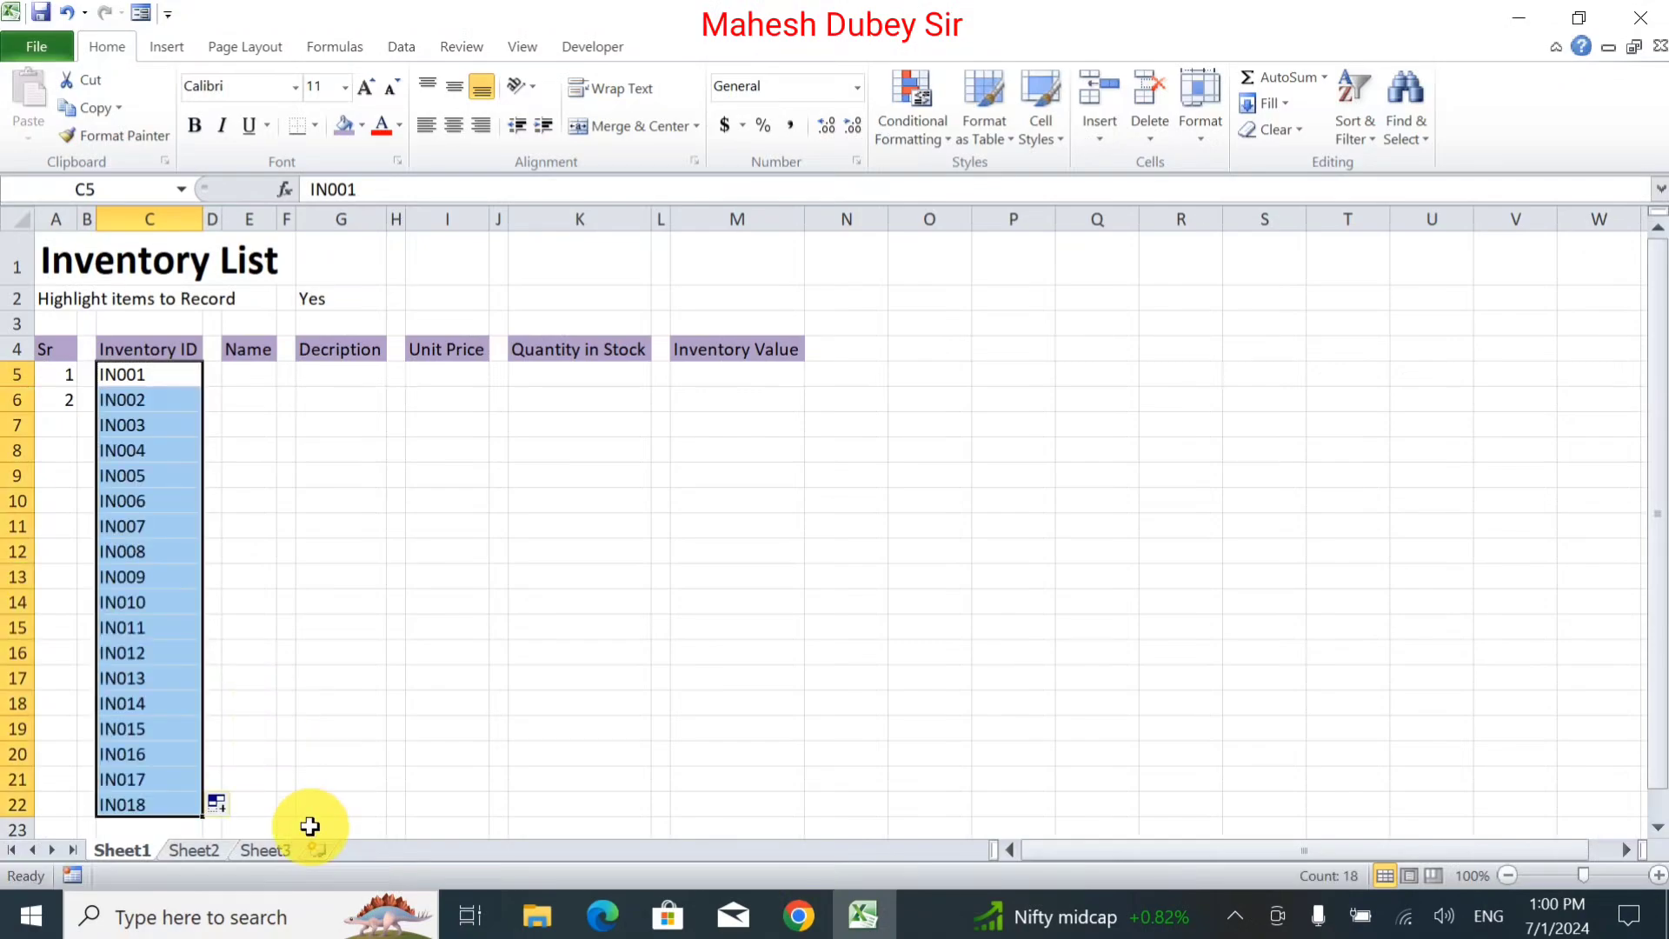
Clear the inventory IDs below IN008 and extend the Sr numbering in column A down to 8 in row 12.
left_click(122, 581)
left_click_drag(7, 577, 93, 772)
key("Delete")
left_click(211, 420)
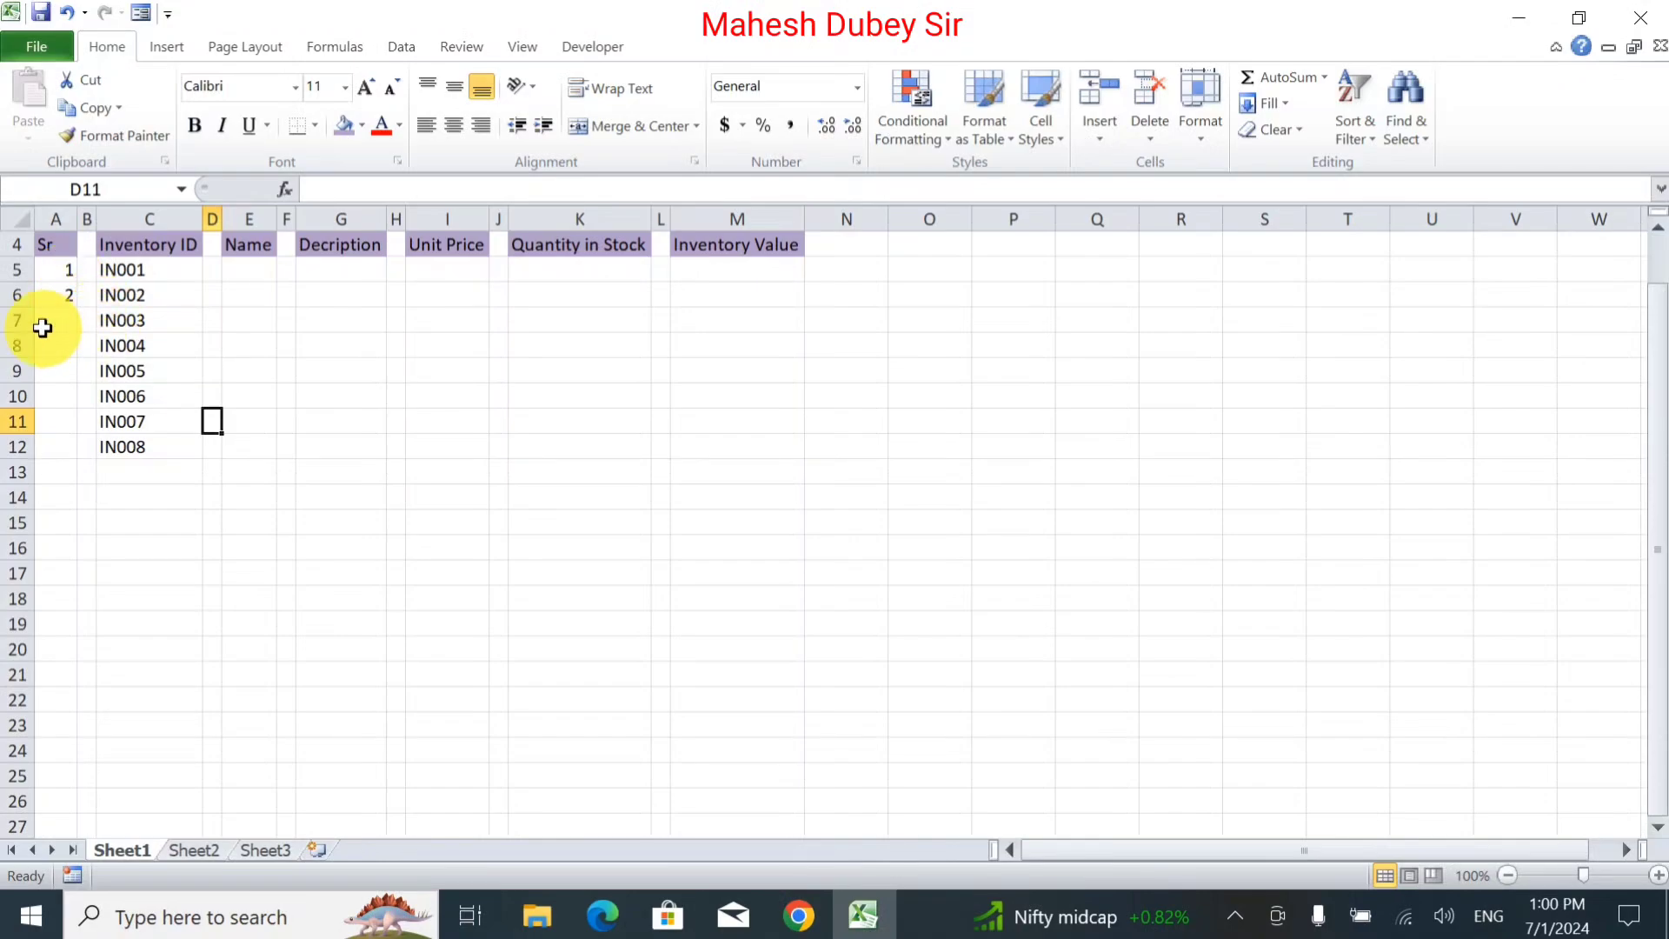
left_click_drag(56, 270, 97, 462)
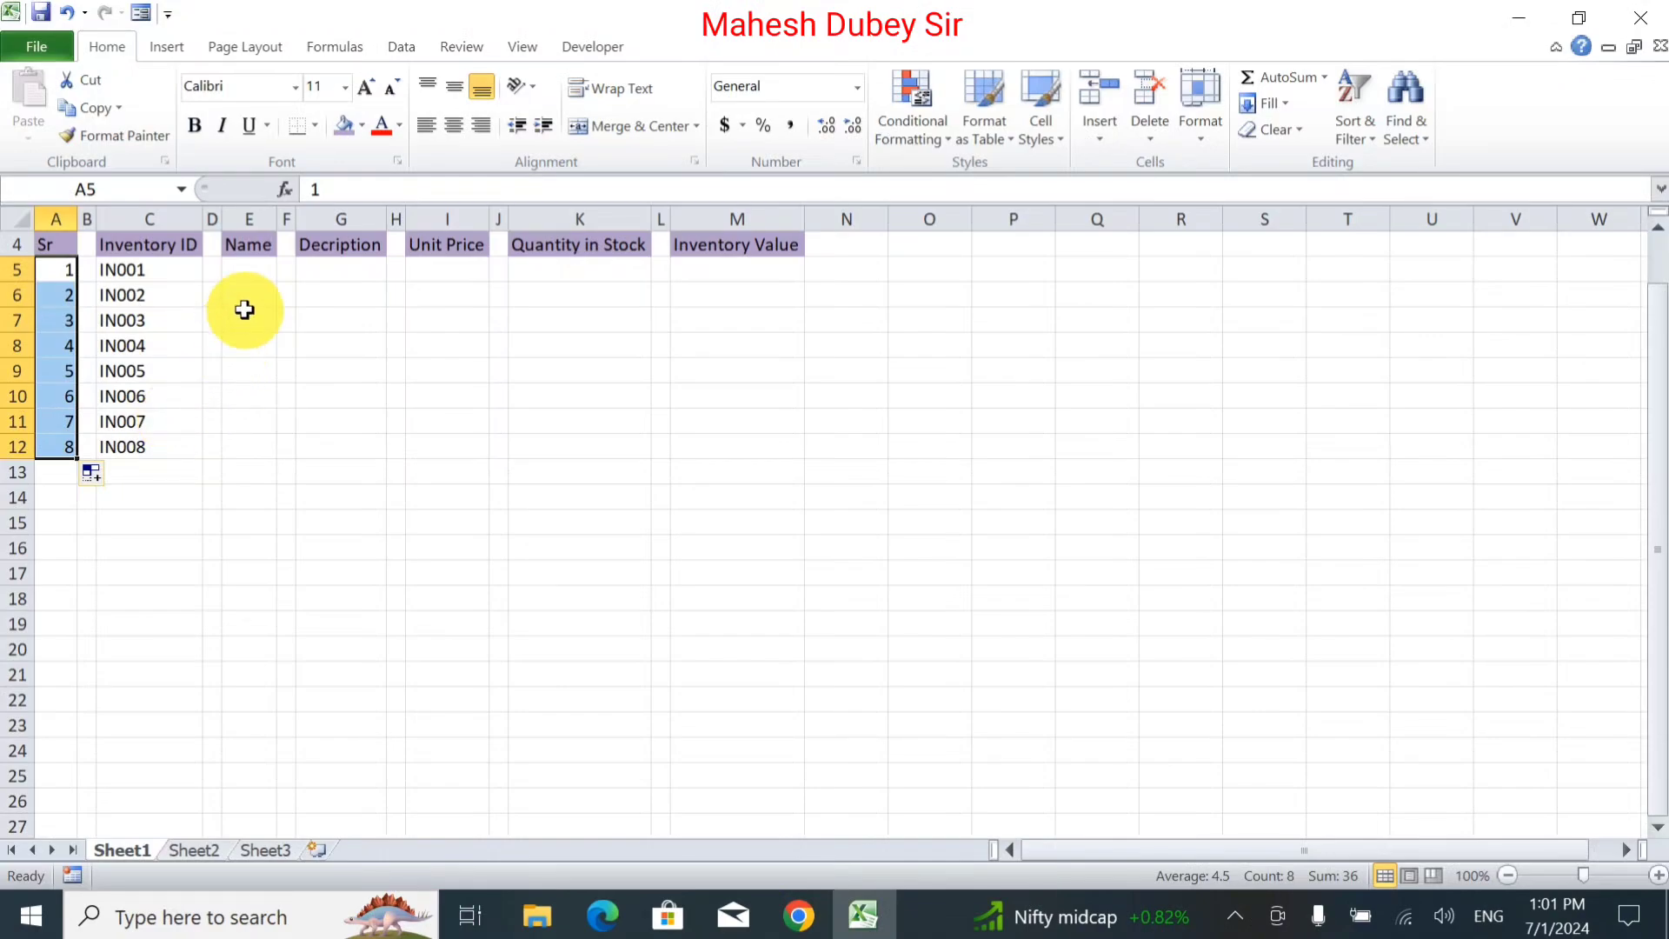
Widen the Name column and fill E5:E12 with the series Item 1 to Item 8.
left_click_drag(269, 214, 376, 228)
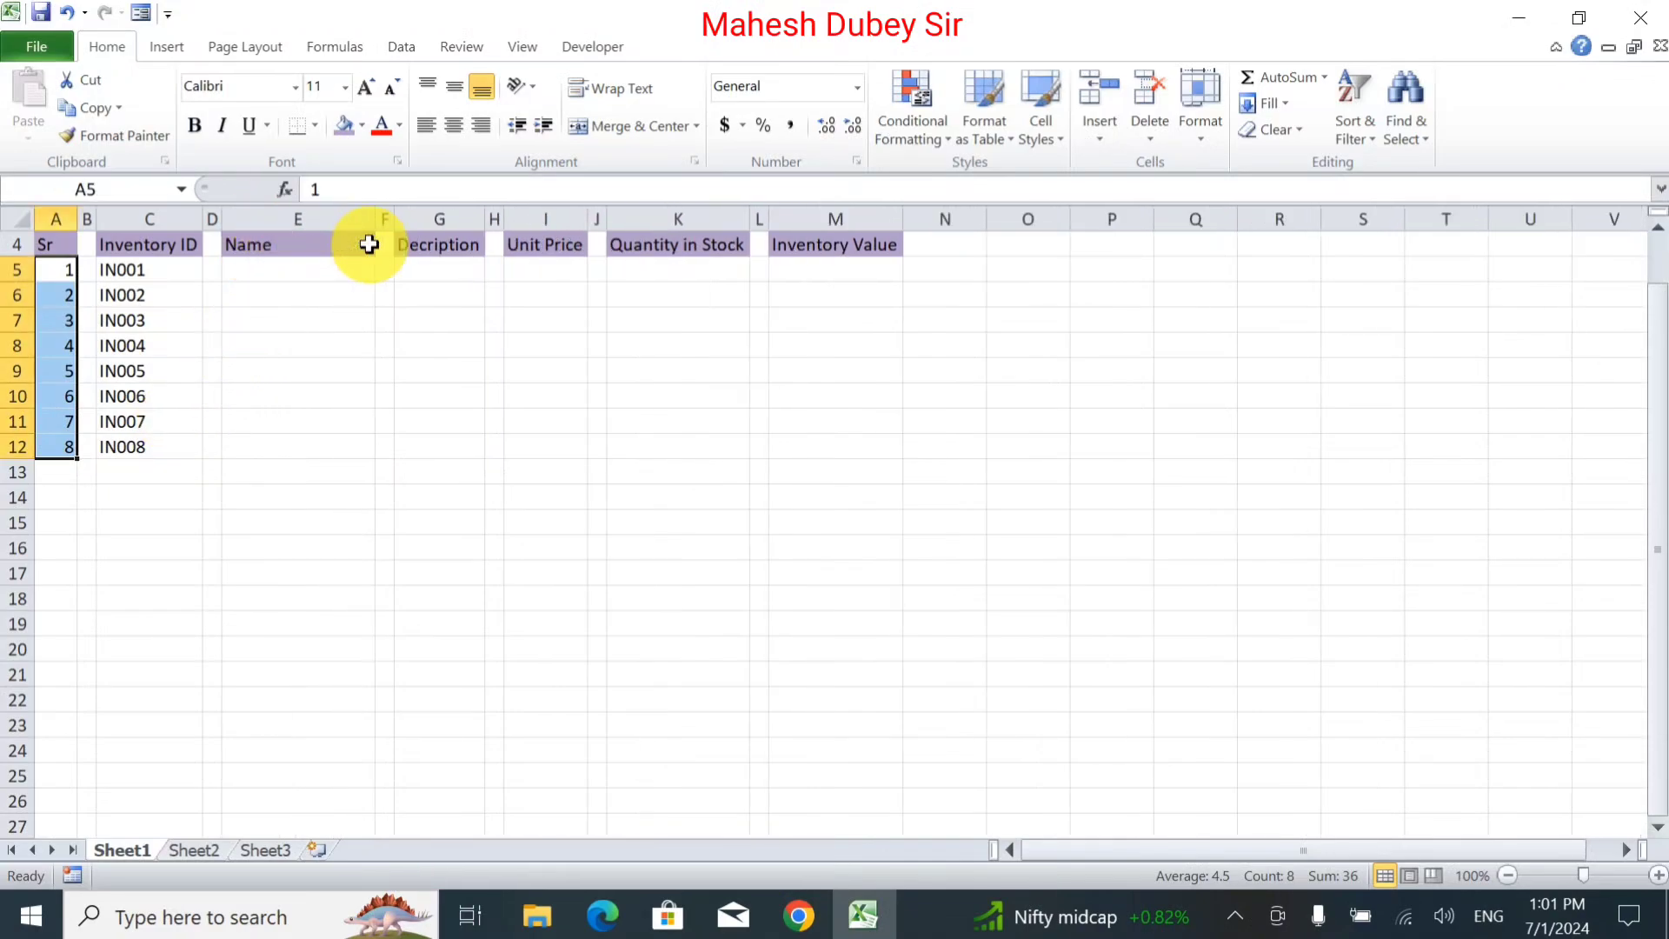
left_click(327, 265)
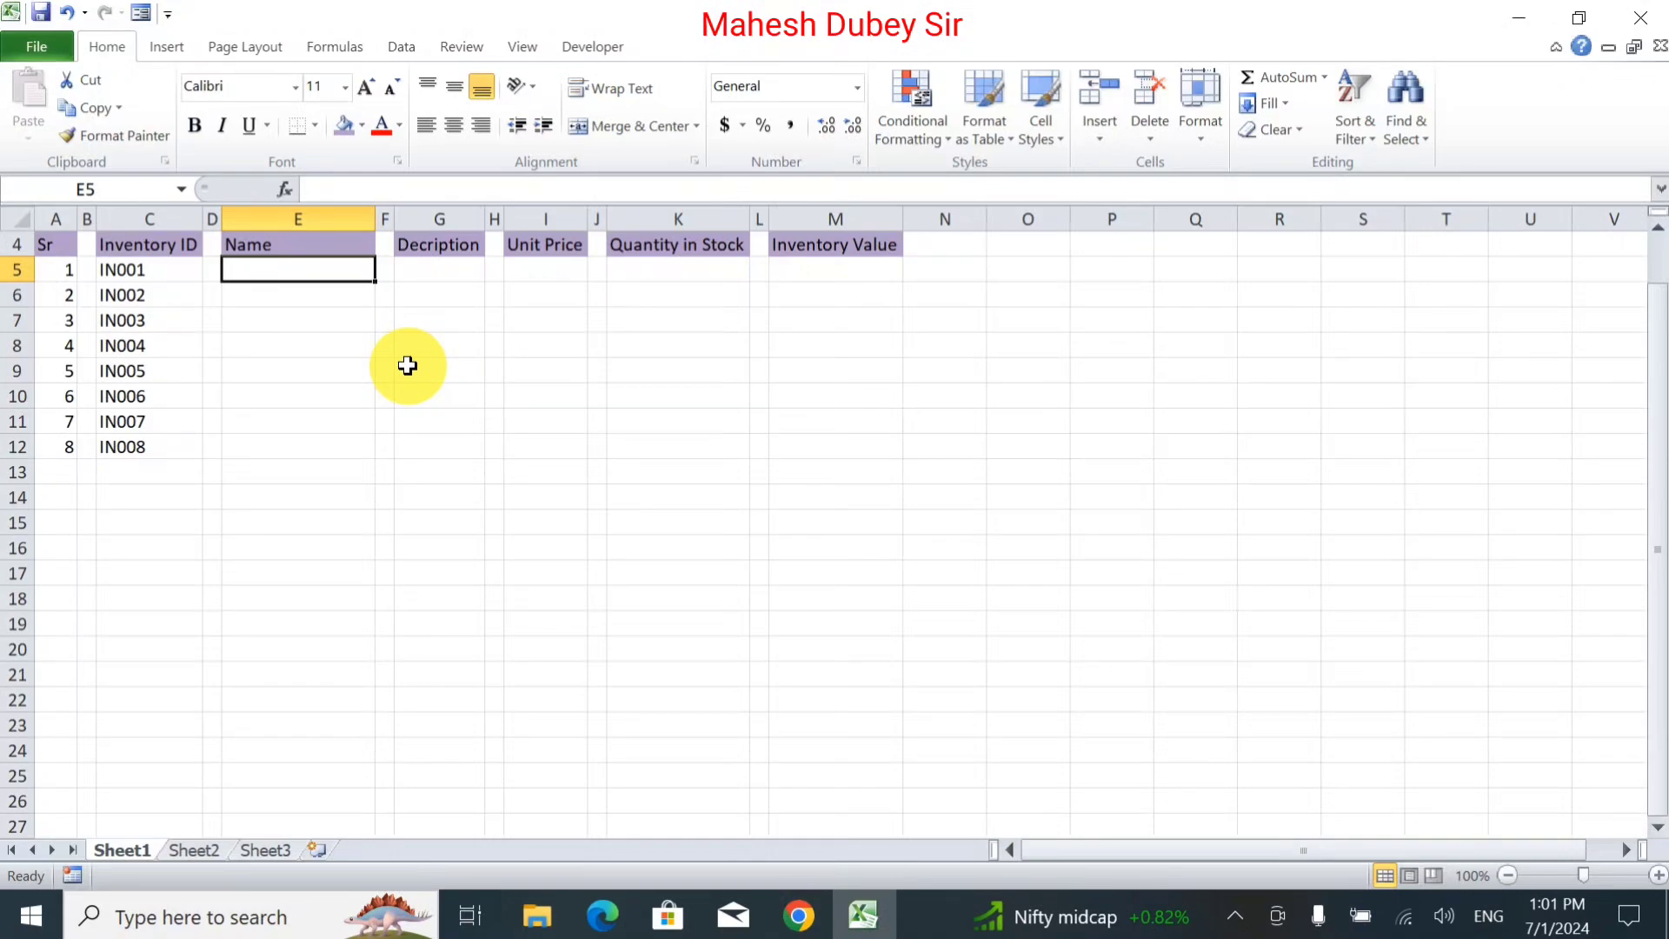
type("Item 1")
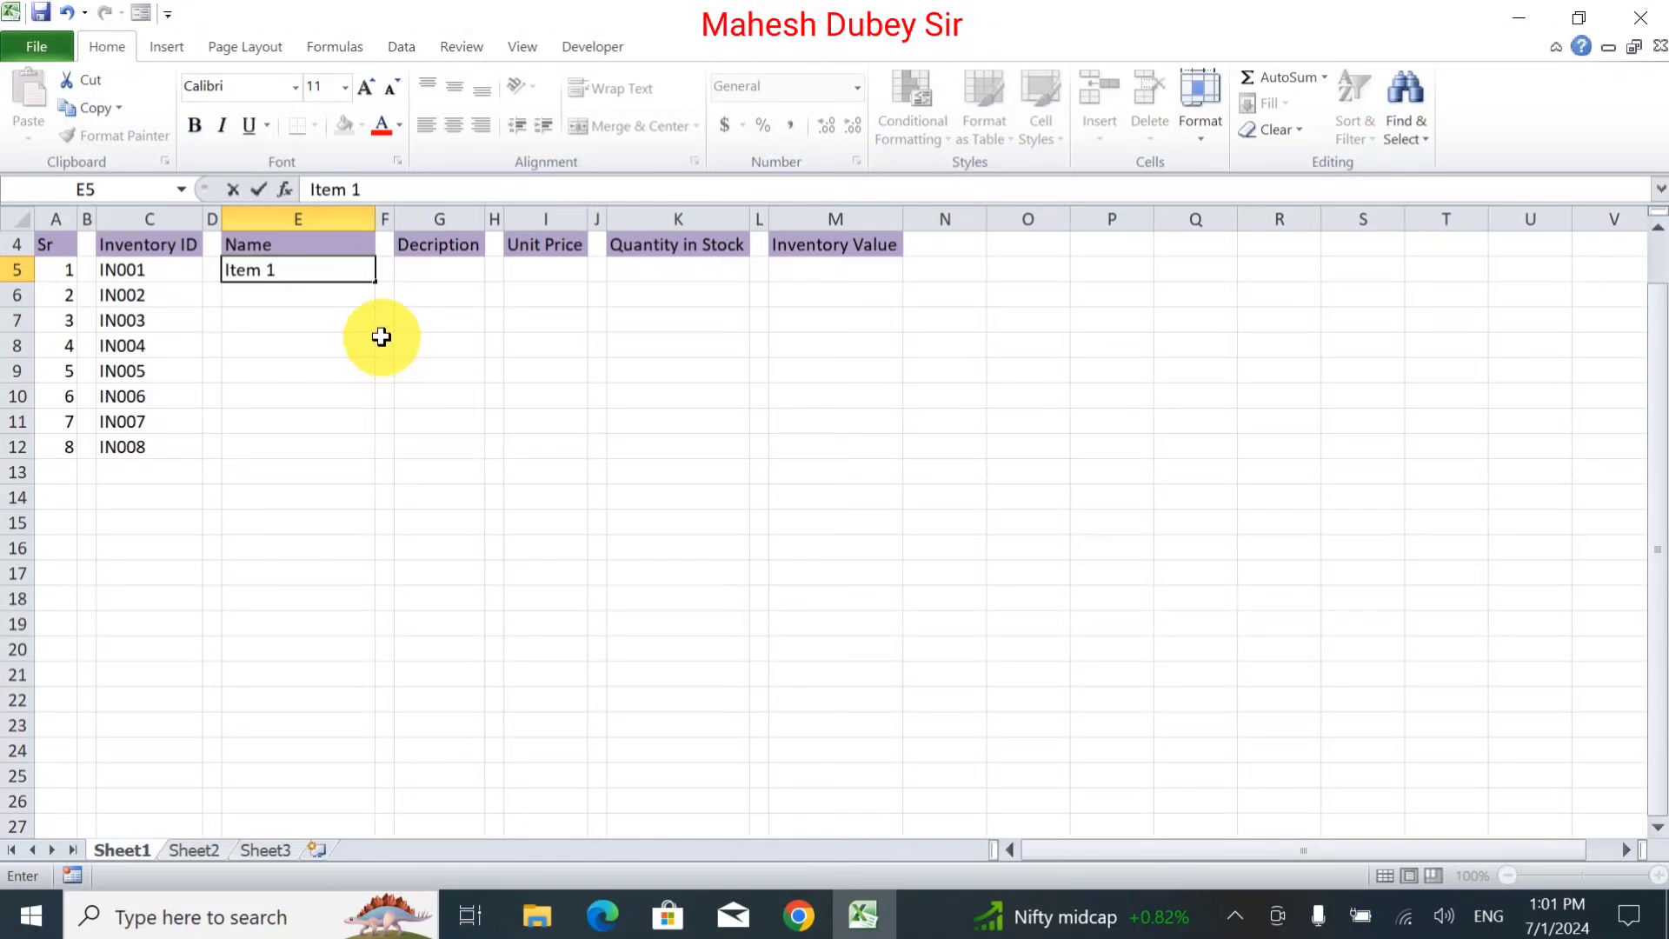
left_click_drag(374, 280, 372, 452)
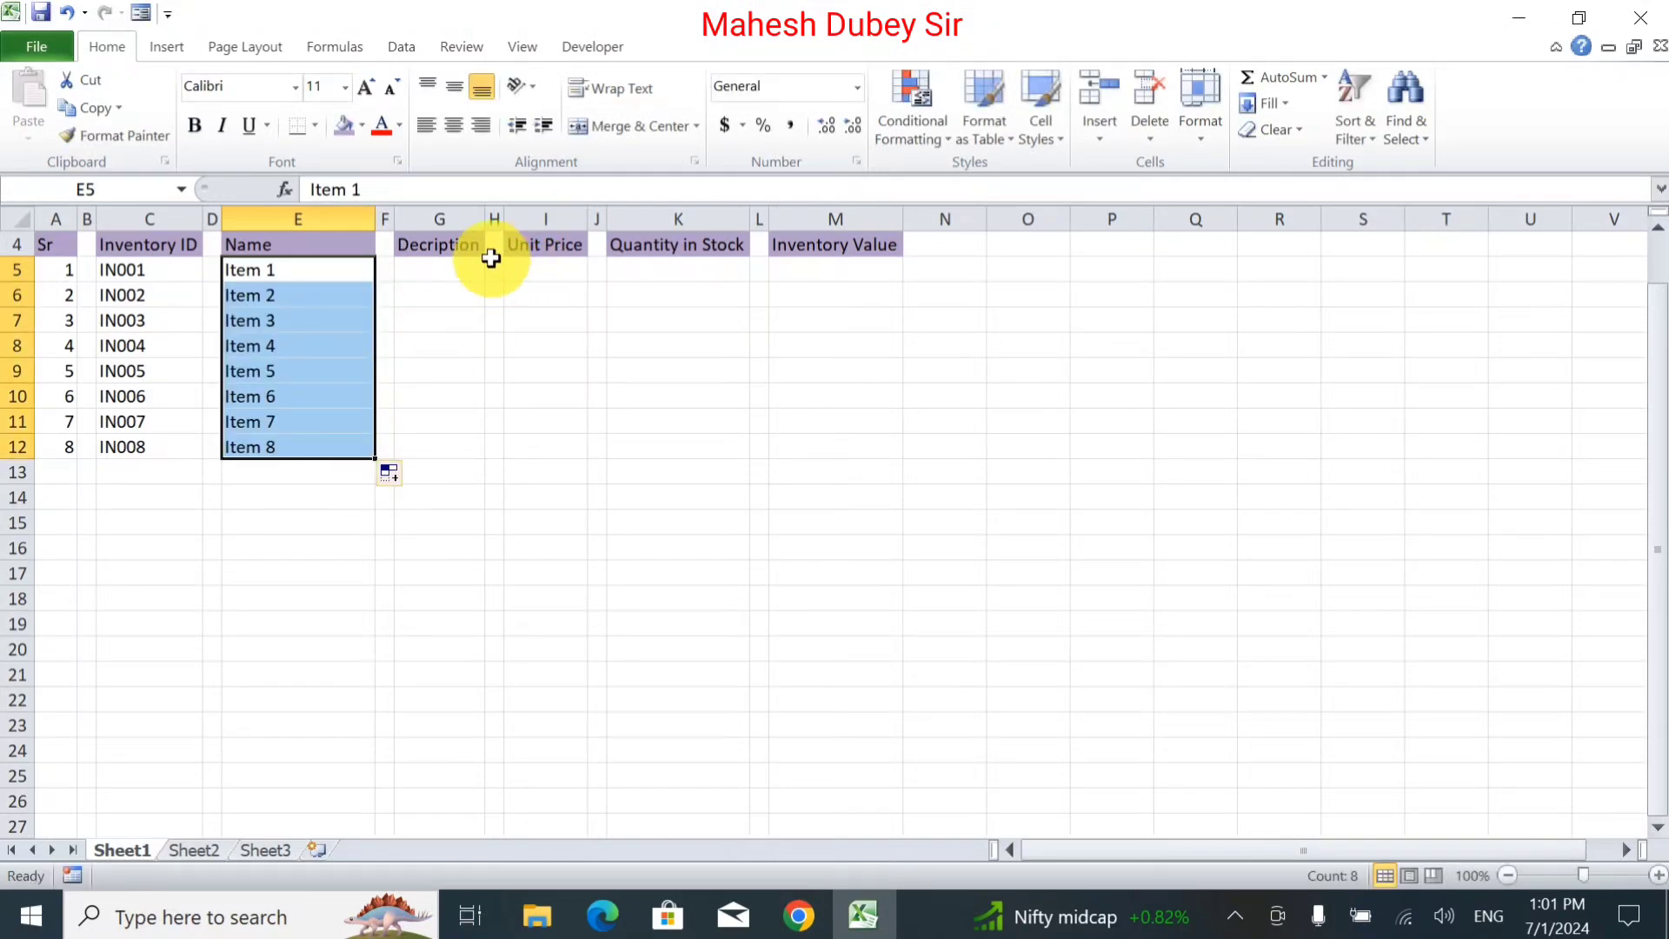
Widen column G slightly and fill G5:G12 with the series Desc 1 to Desc 8.
left_click(461, 262)
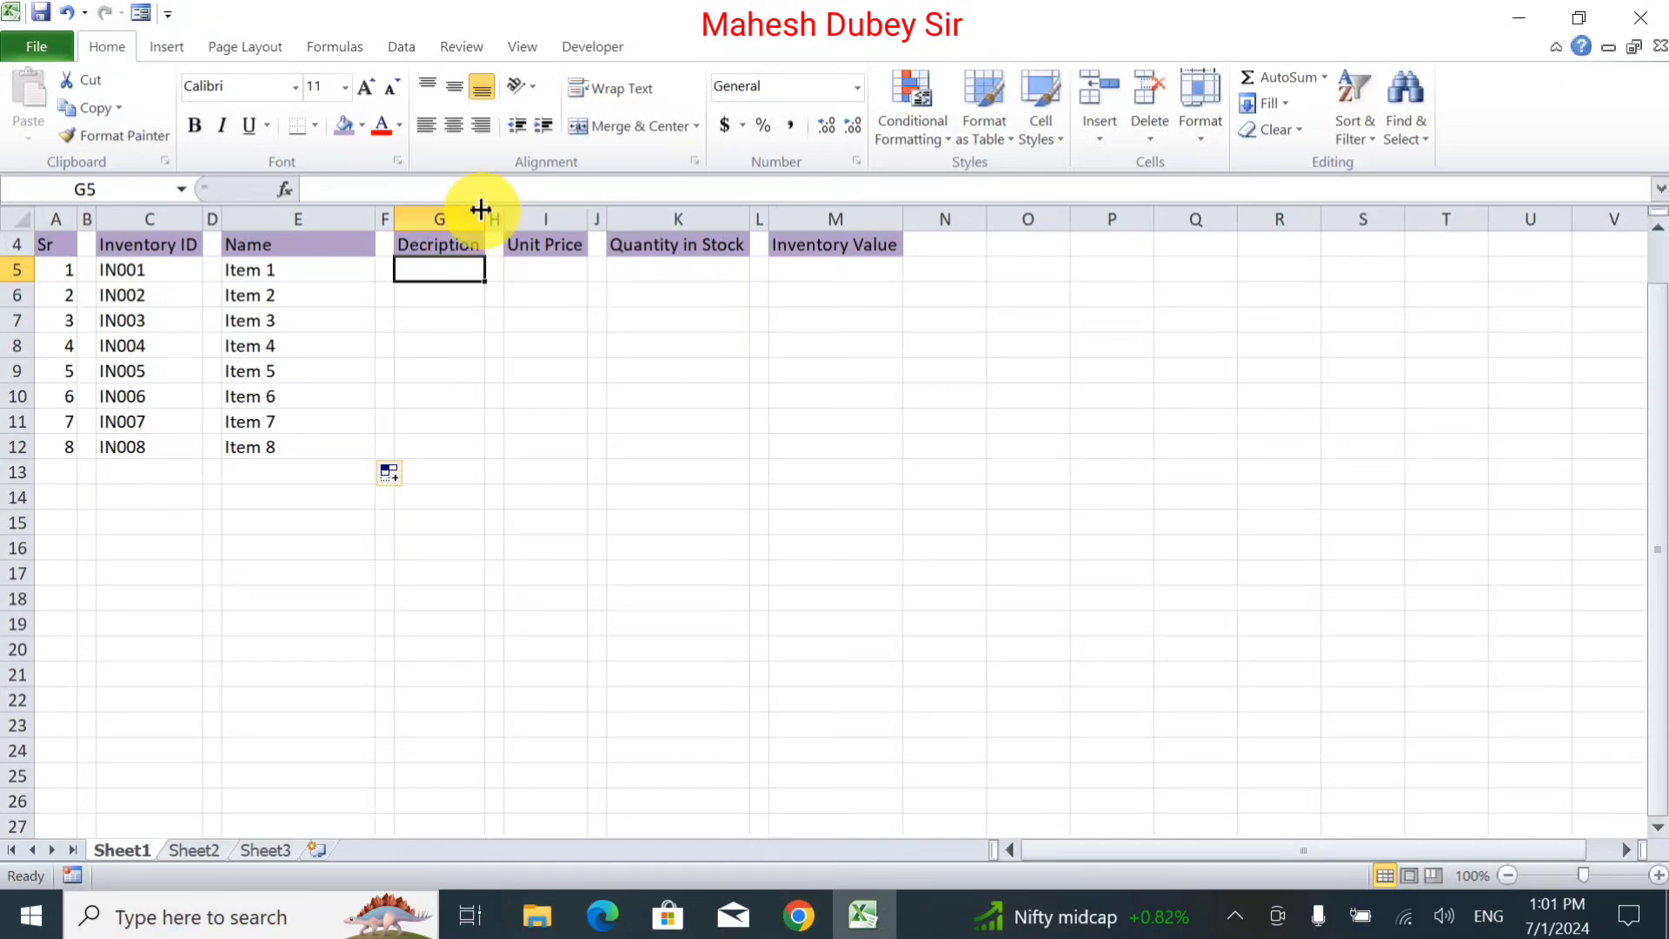
left_click_drag(485, 221, 518, 228)
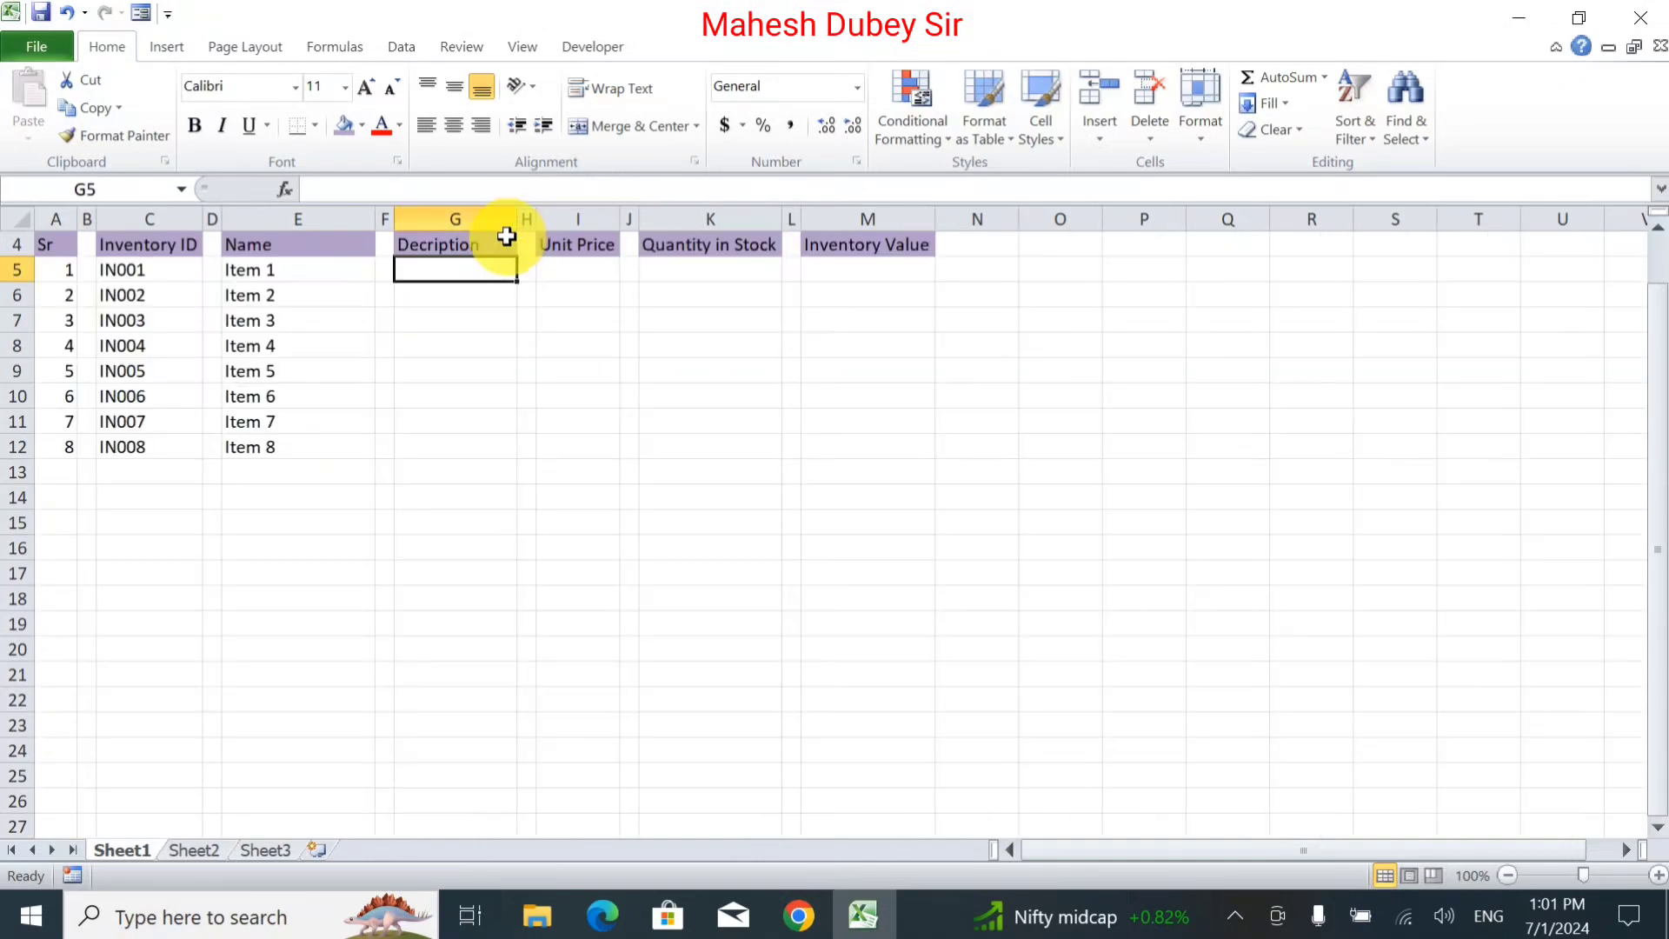
type("D")
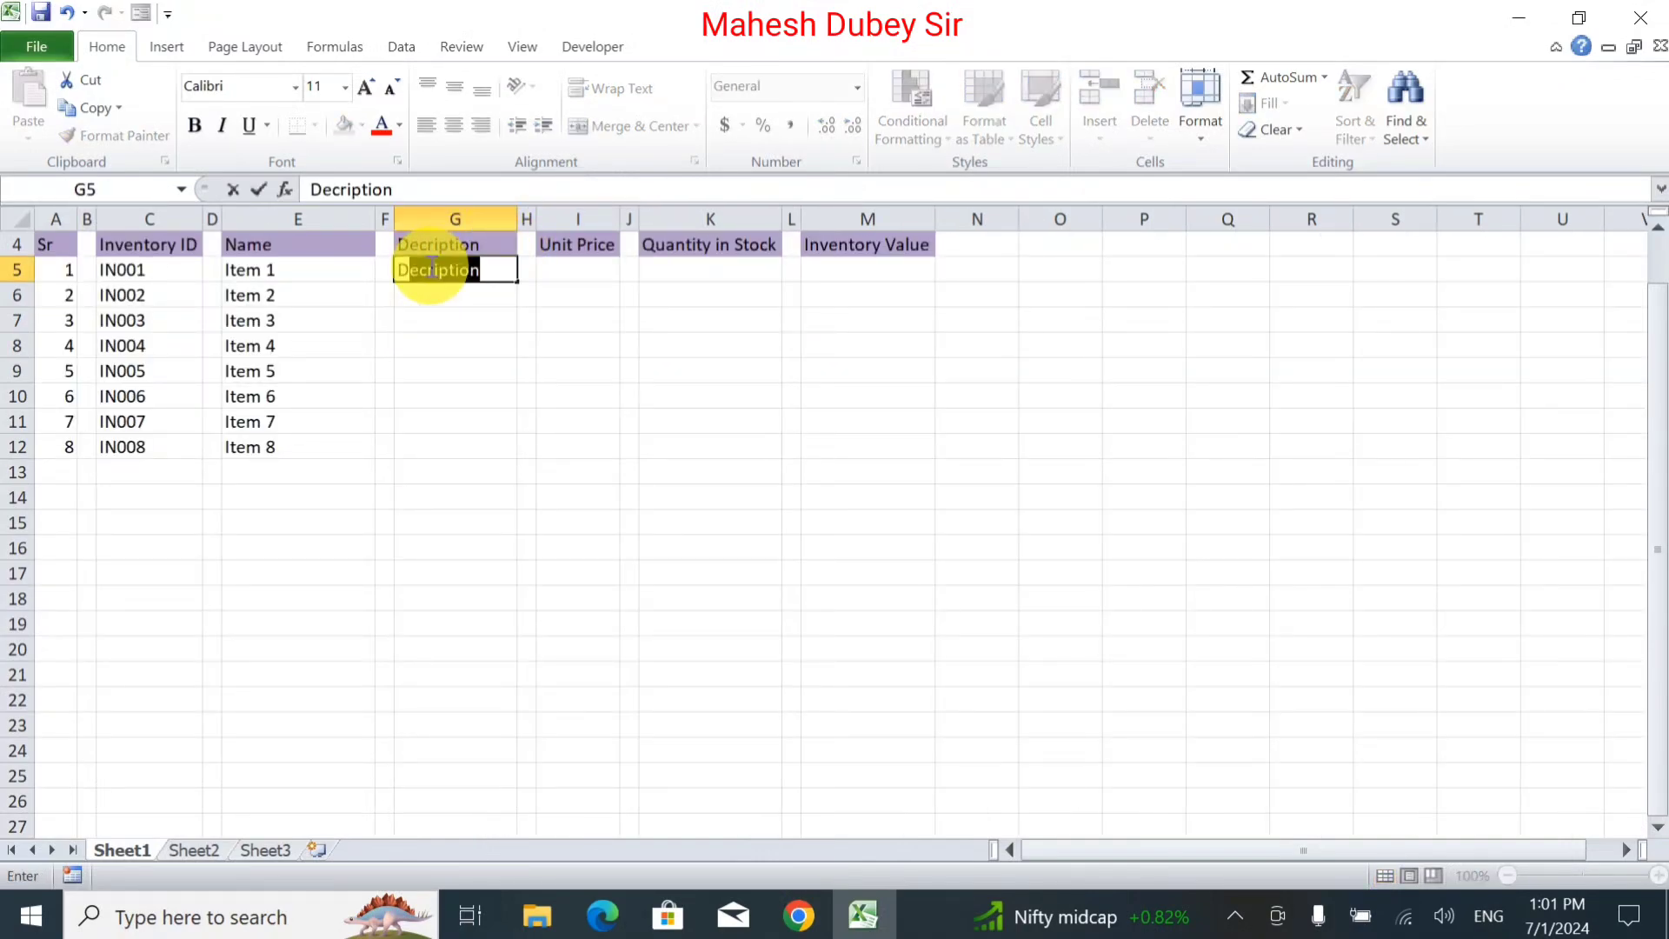
type("esc 1")
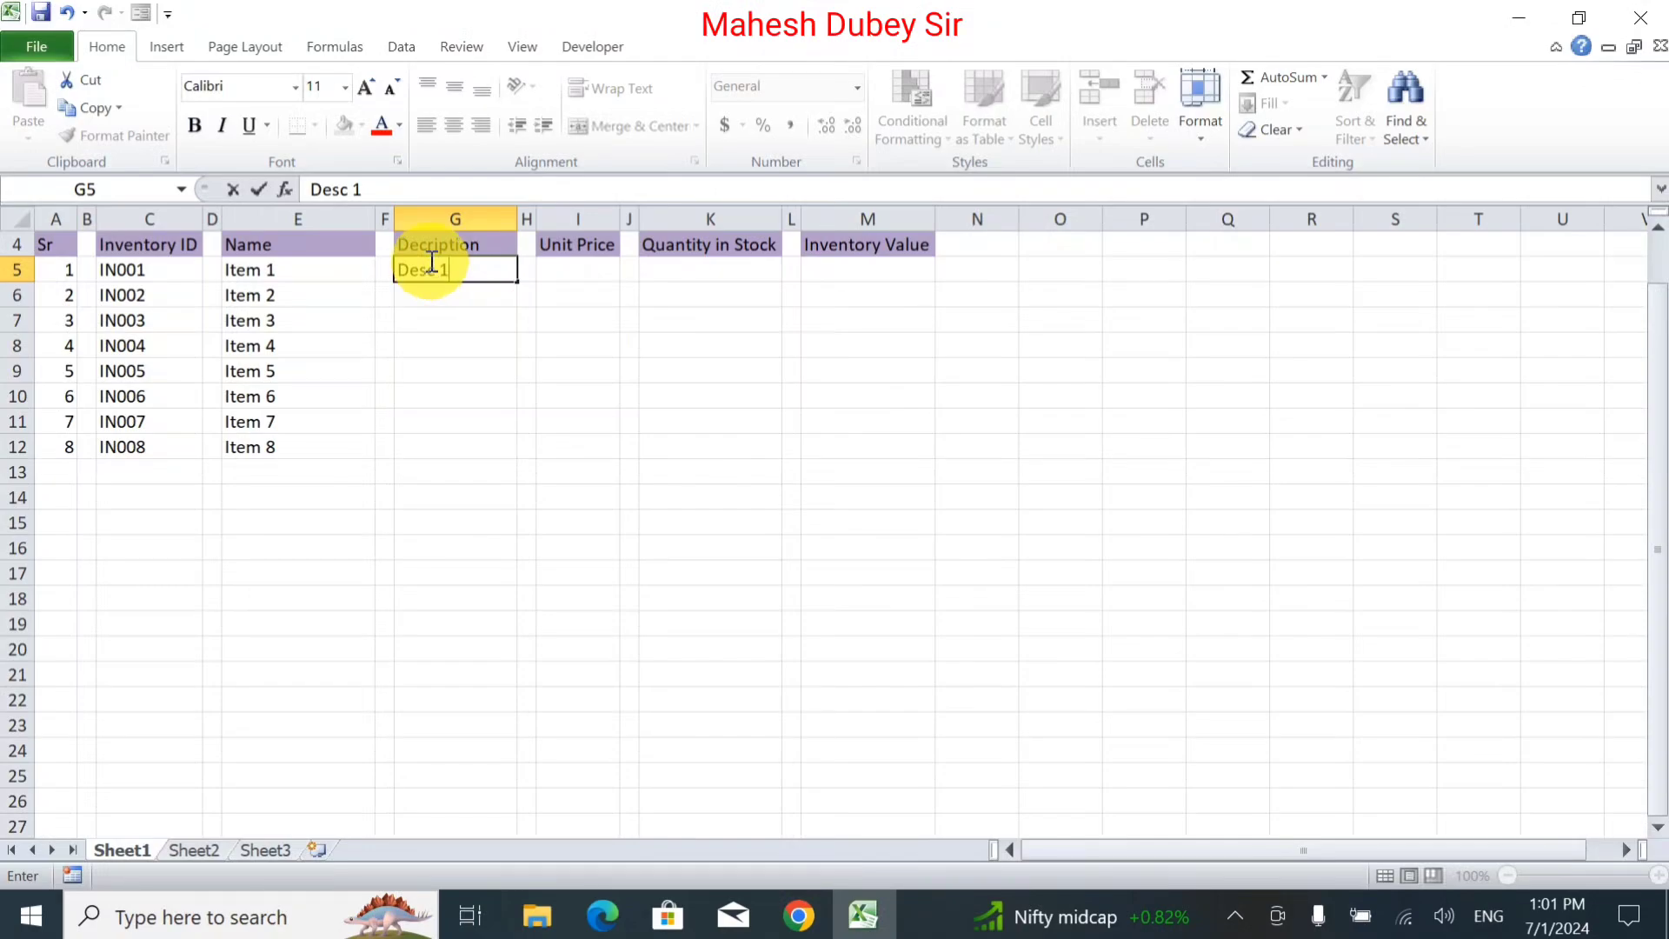
left_click_drag(519, 284, 522, 462)
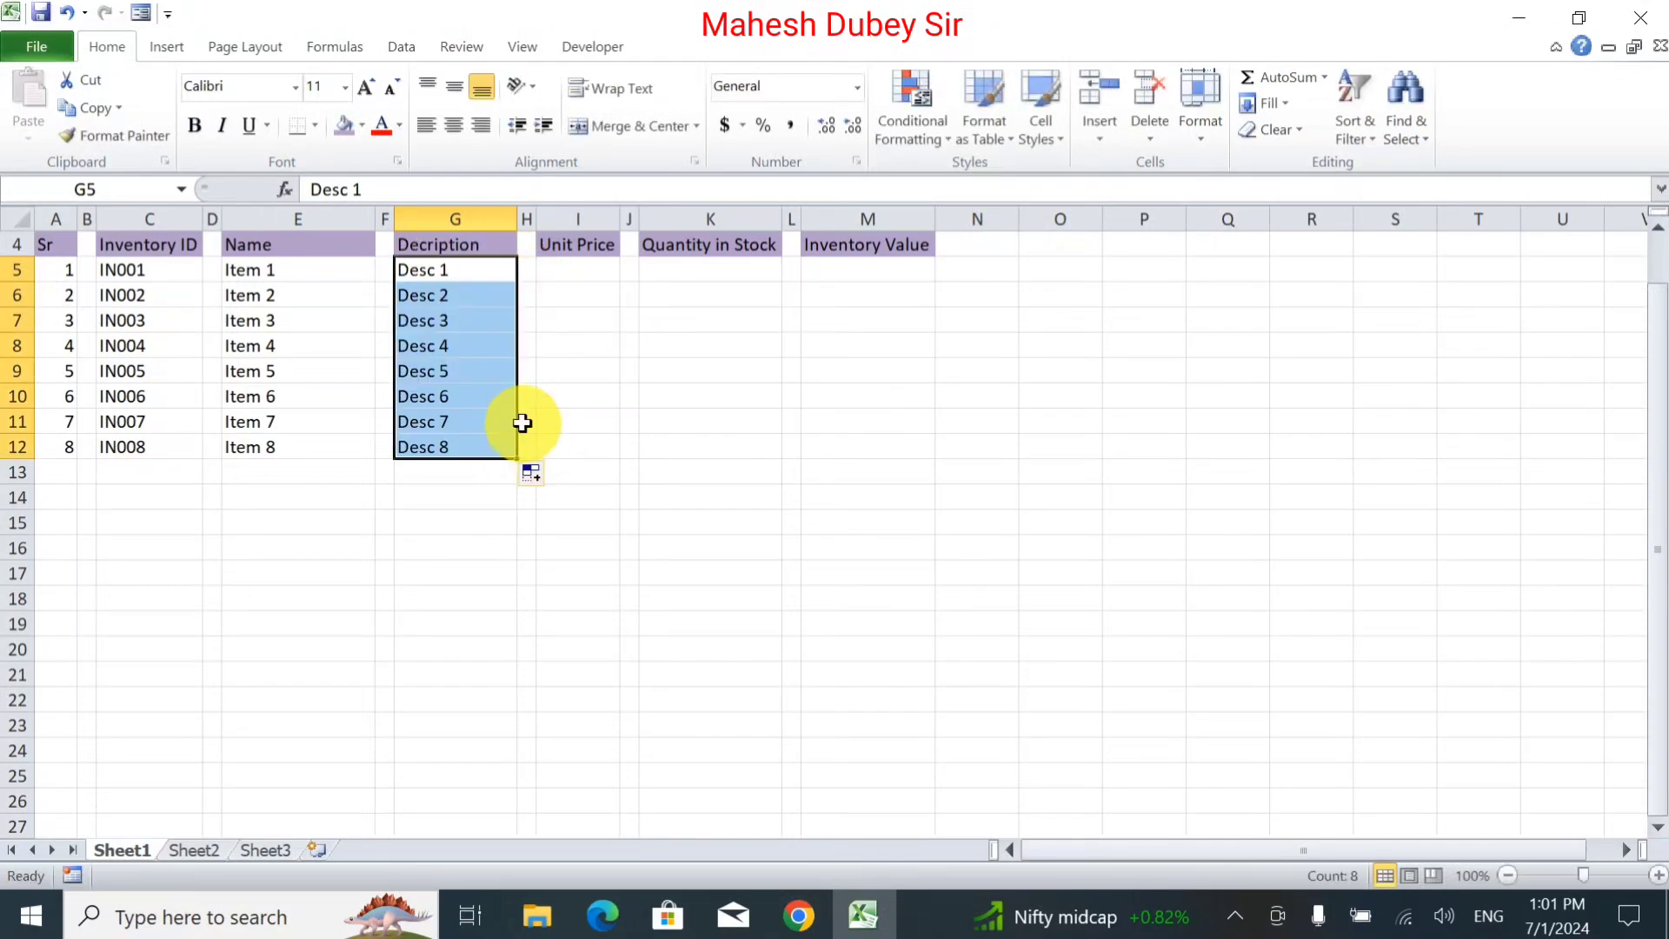
Apply the dollar Accounting format to rows 5 to 12 of the Unit Price, Quantity in Stock and Inventory Value columns.
left_click(603, 267)
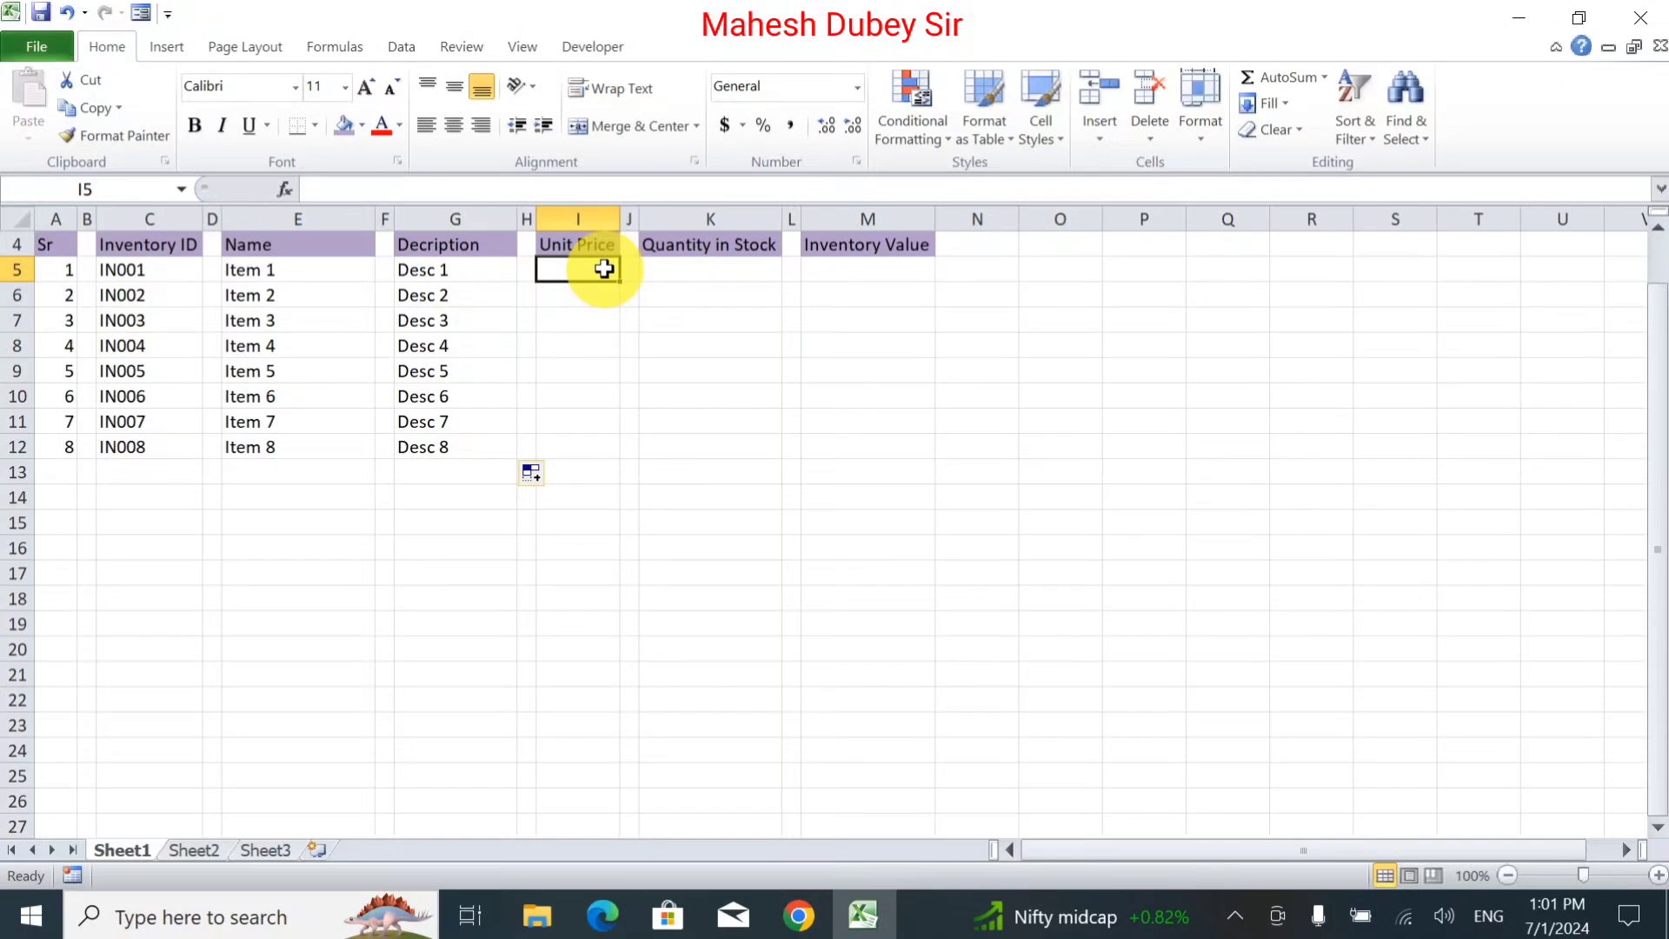
left_click_drag(603, 268, 597, 453)
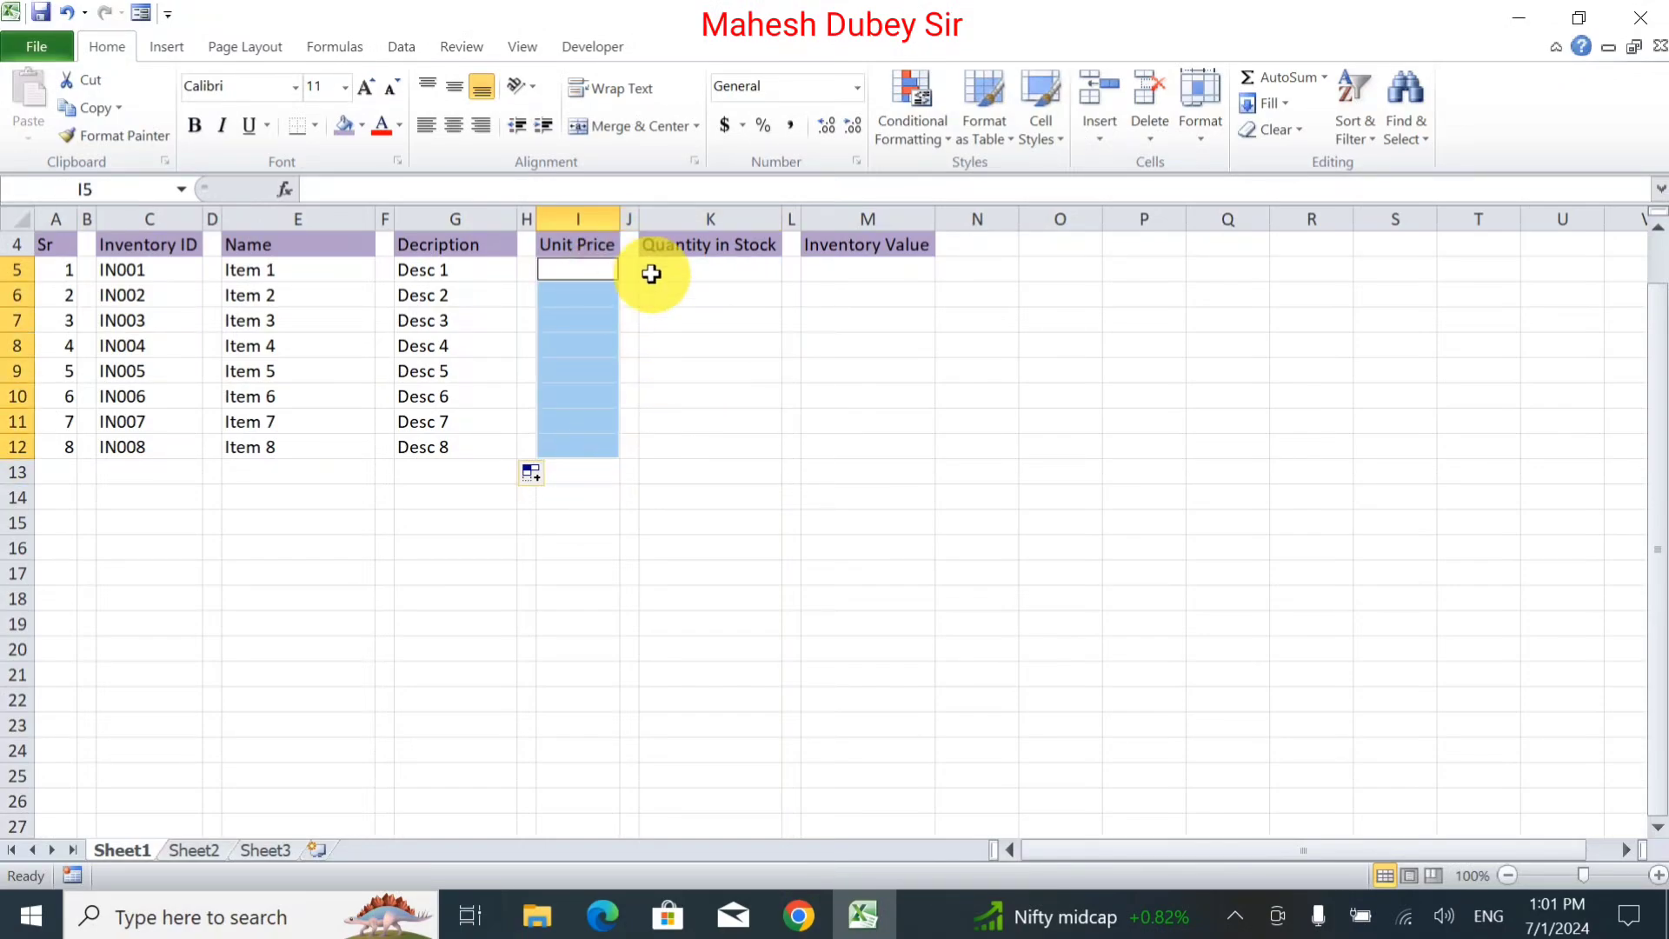
left_click_drag(704, 265, 718, 448, "ctrl")
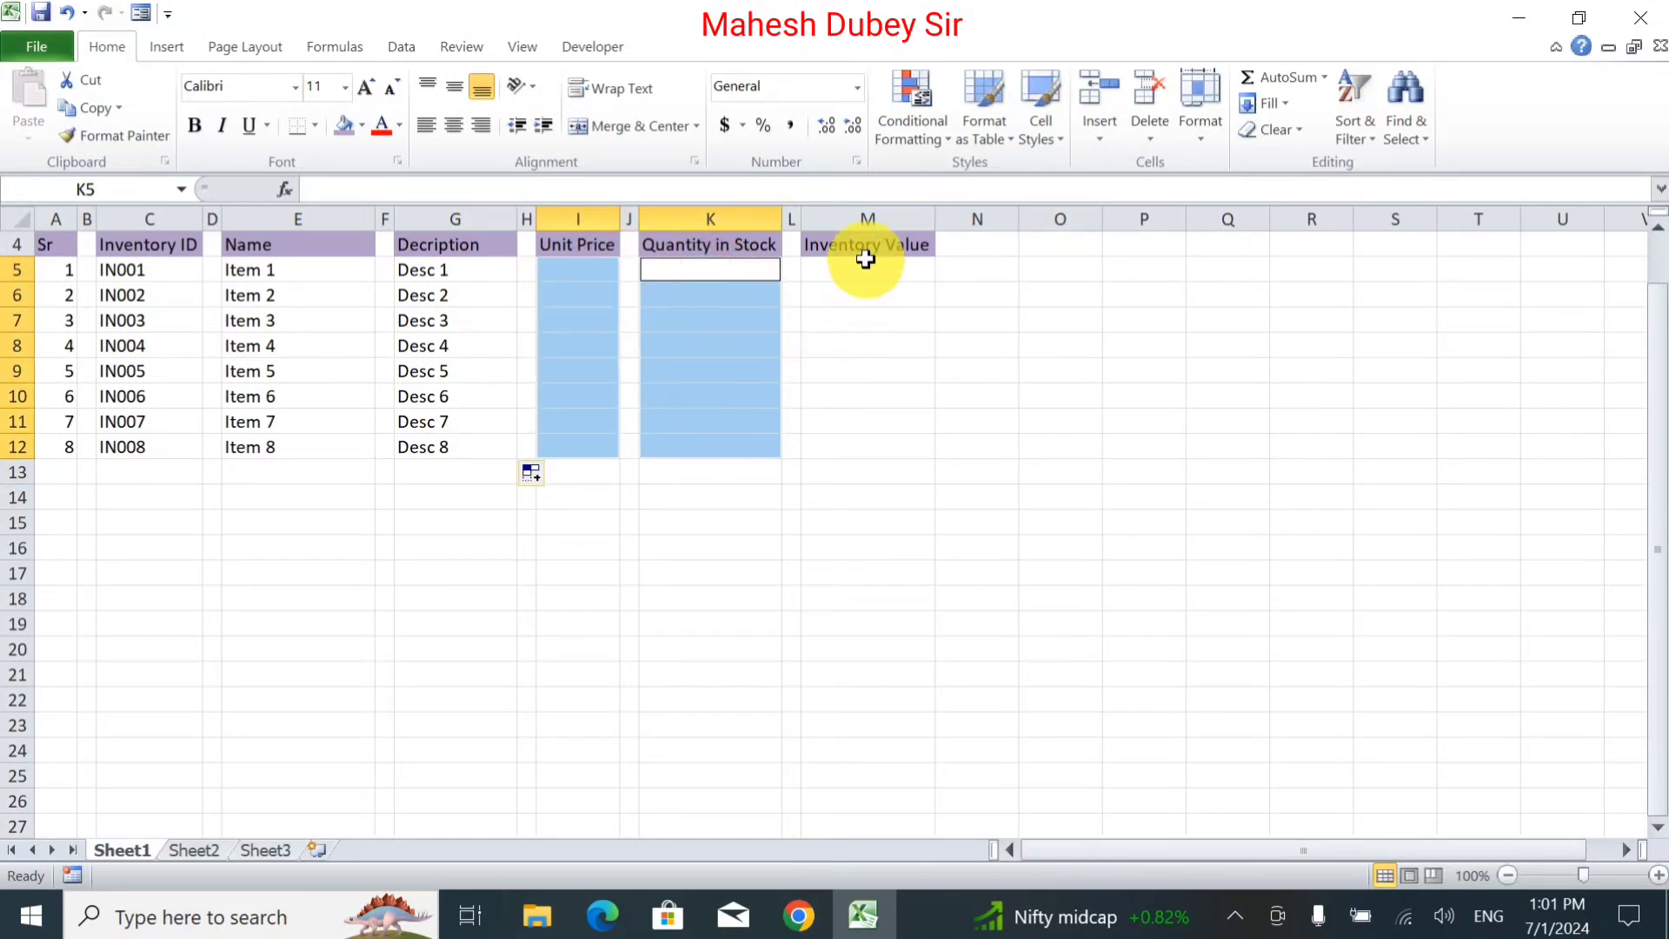
left_click_drag(865, 270, 881, 447, "ctrl")
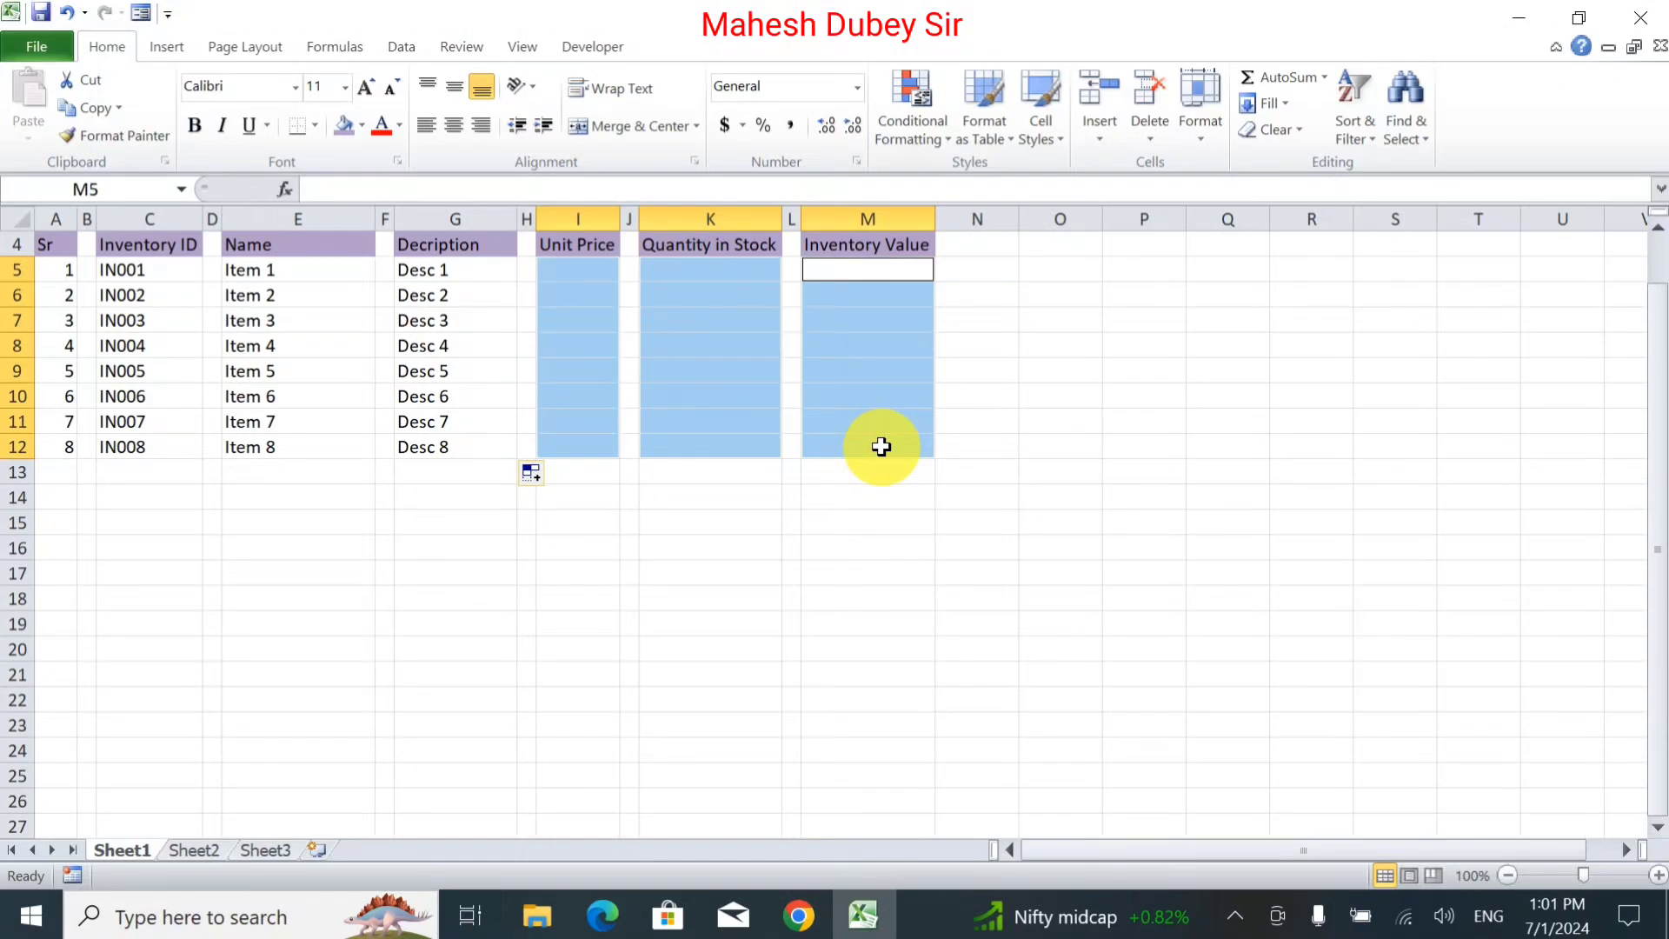
left_click(732, 127)
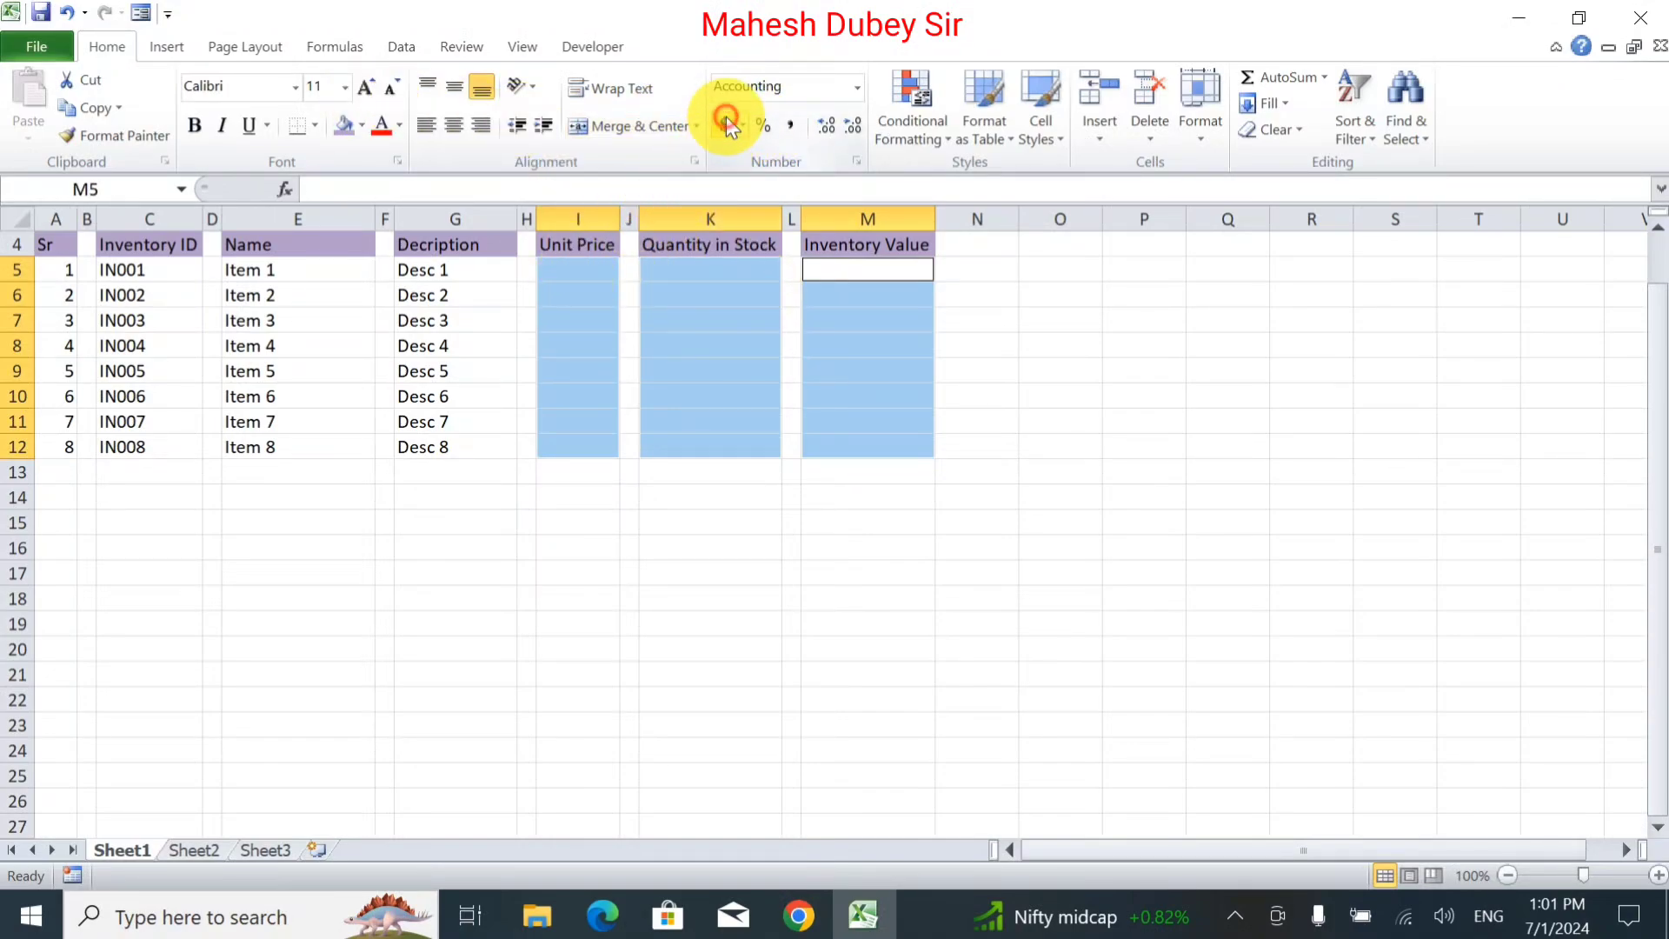
Enter a unit price of 70 in I5 and a stock quantity of 25 in K5 for Item 1.
left_click(583, 268)
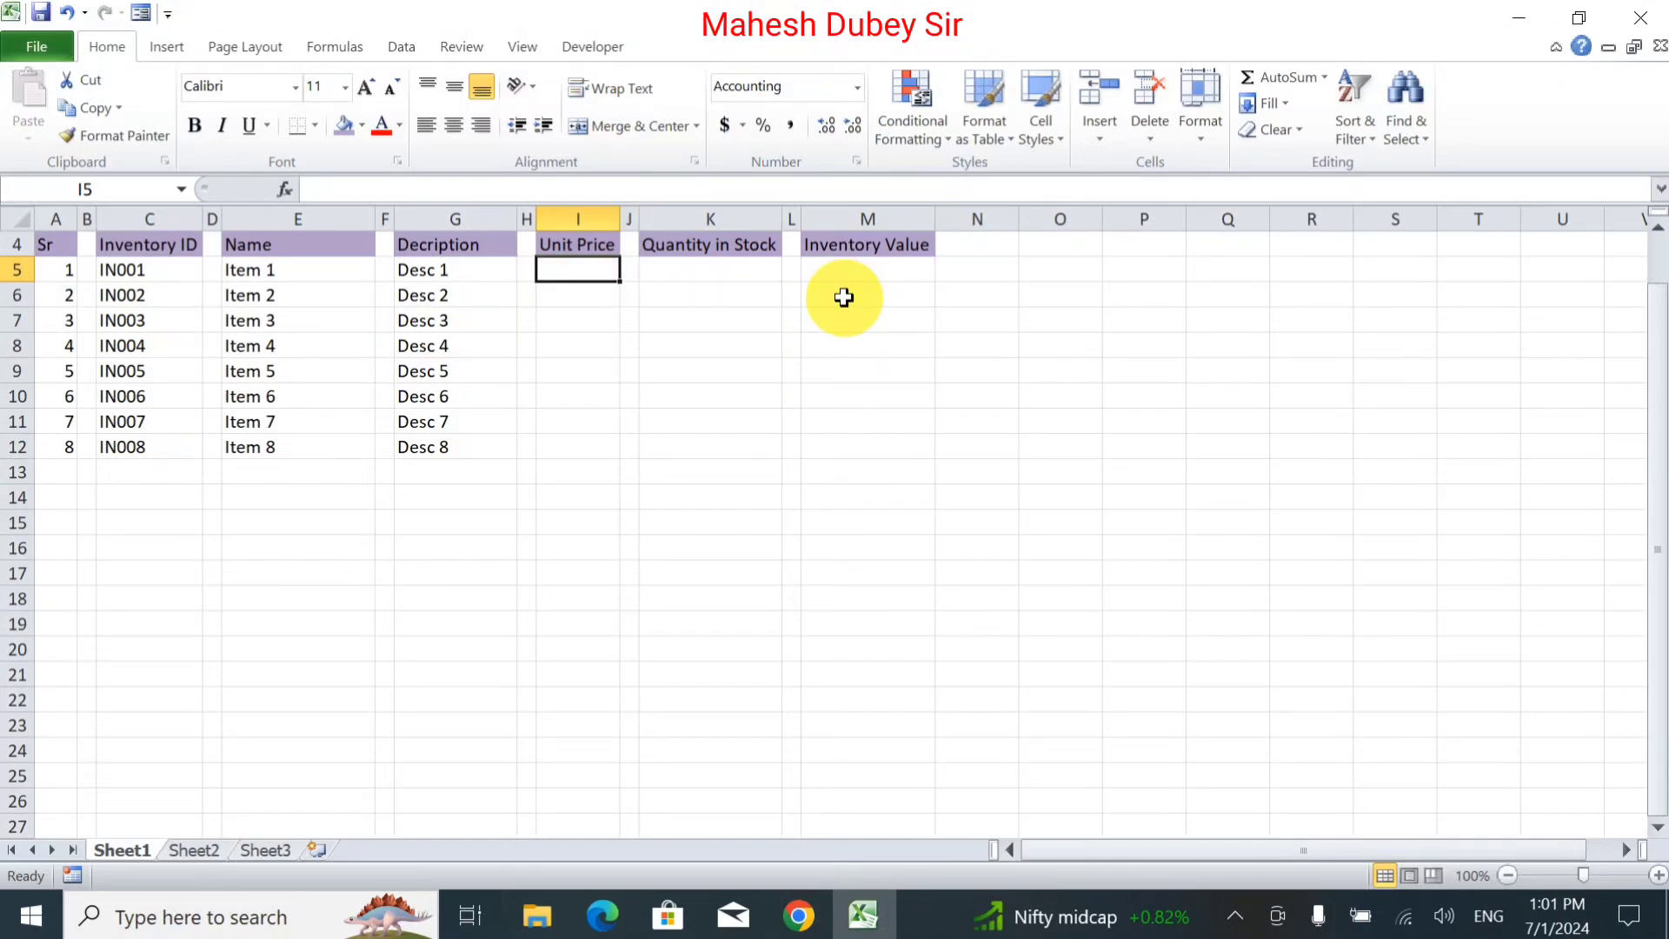
type("70")
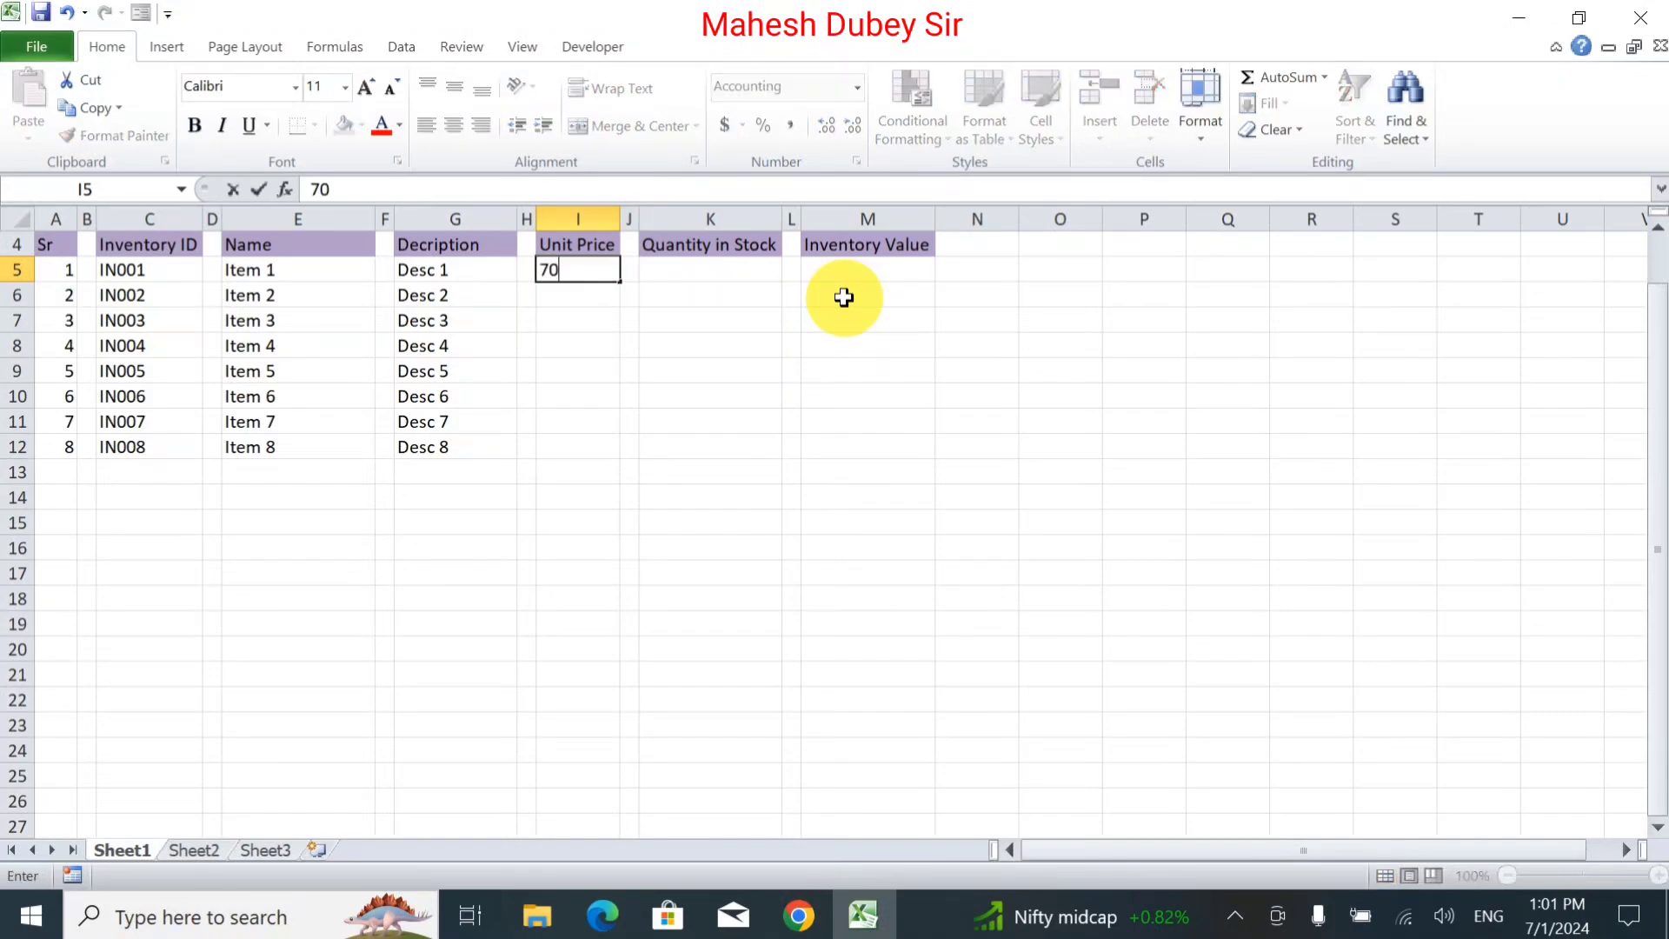
key("Tab")
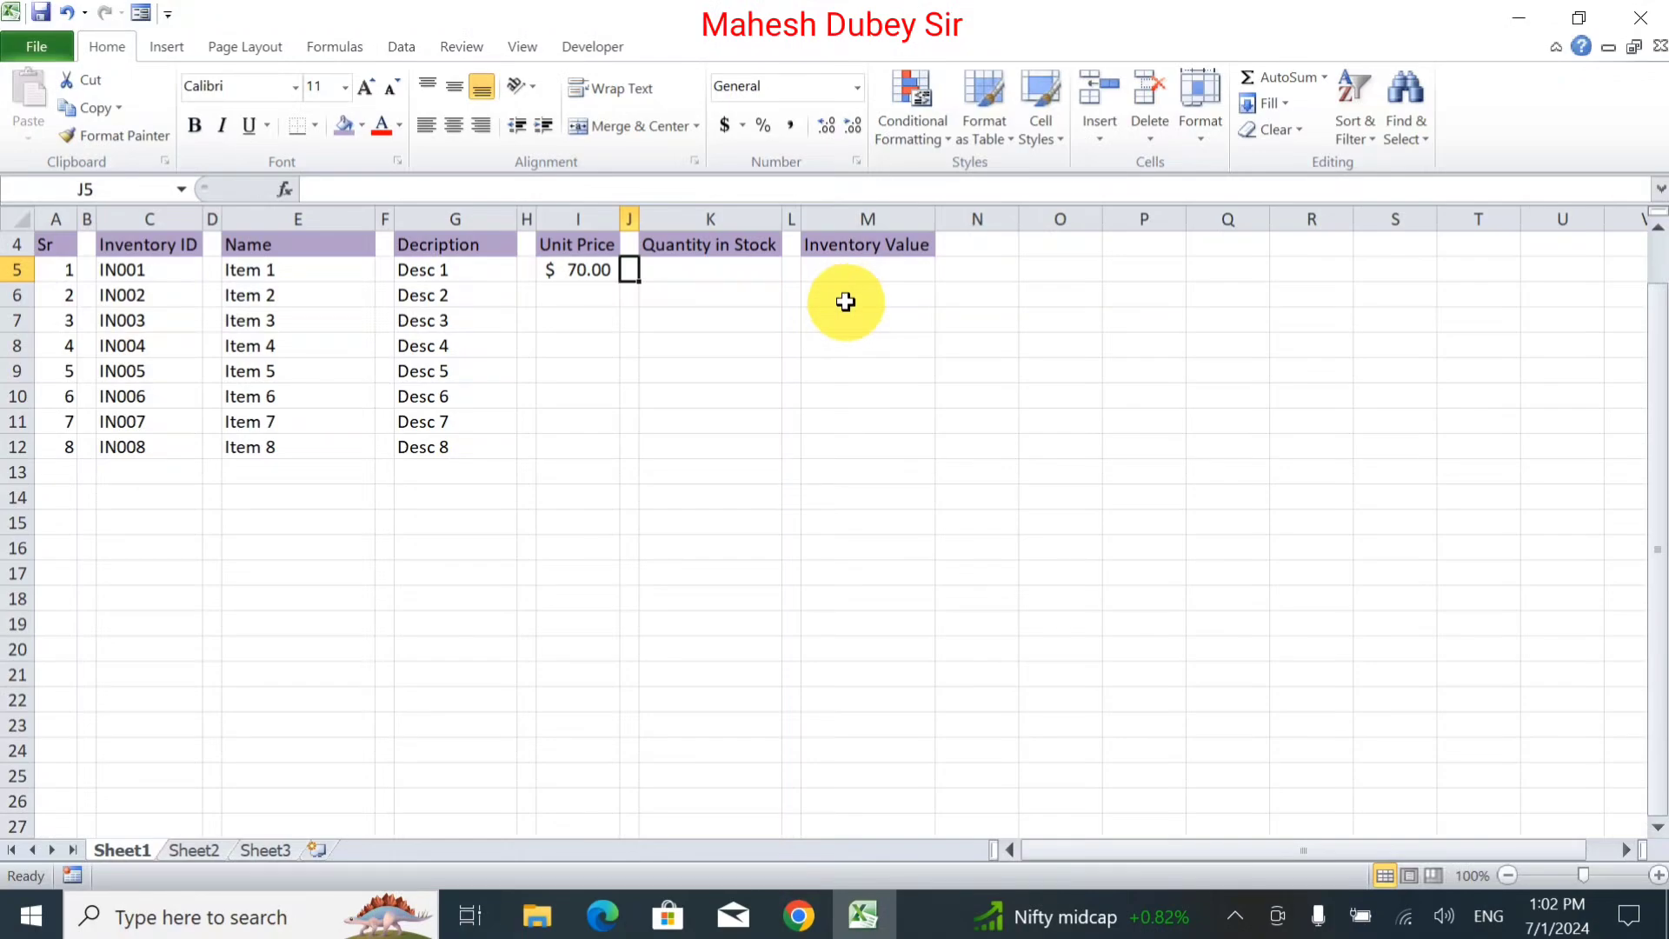
key("Tab")
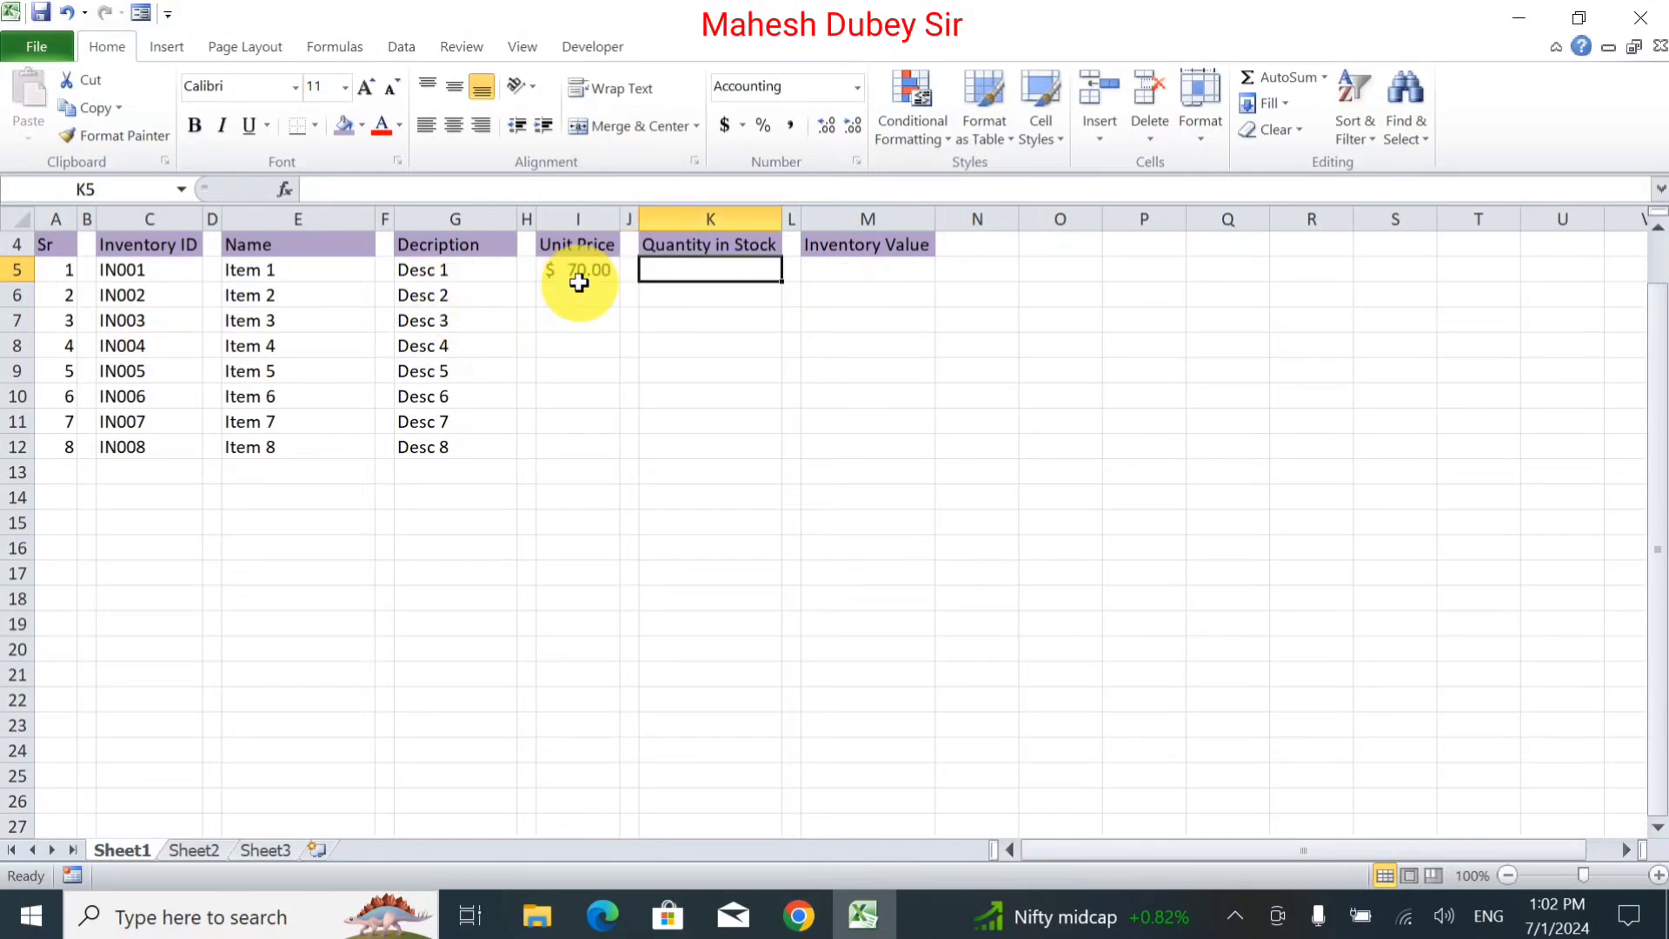
type("25")
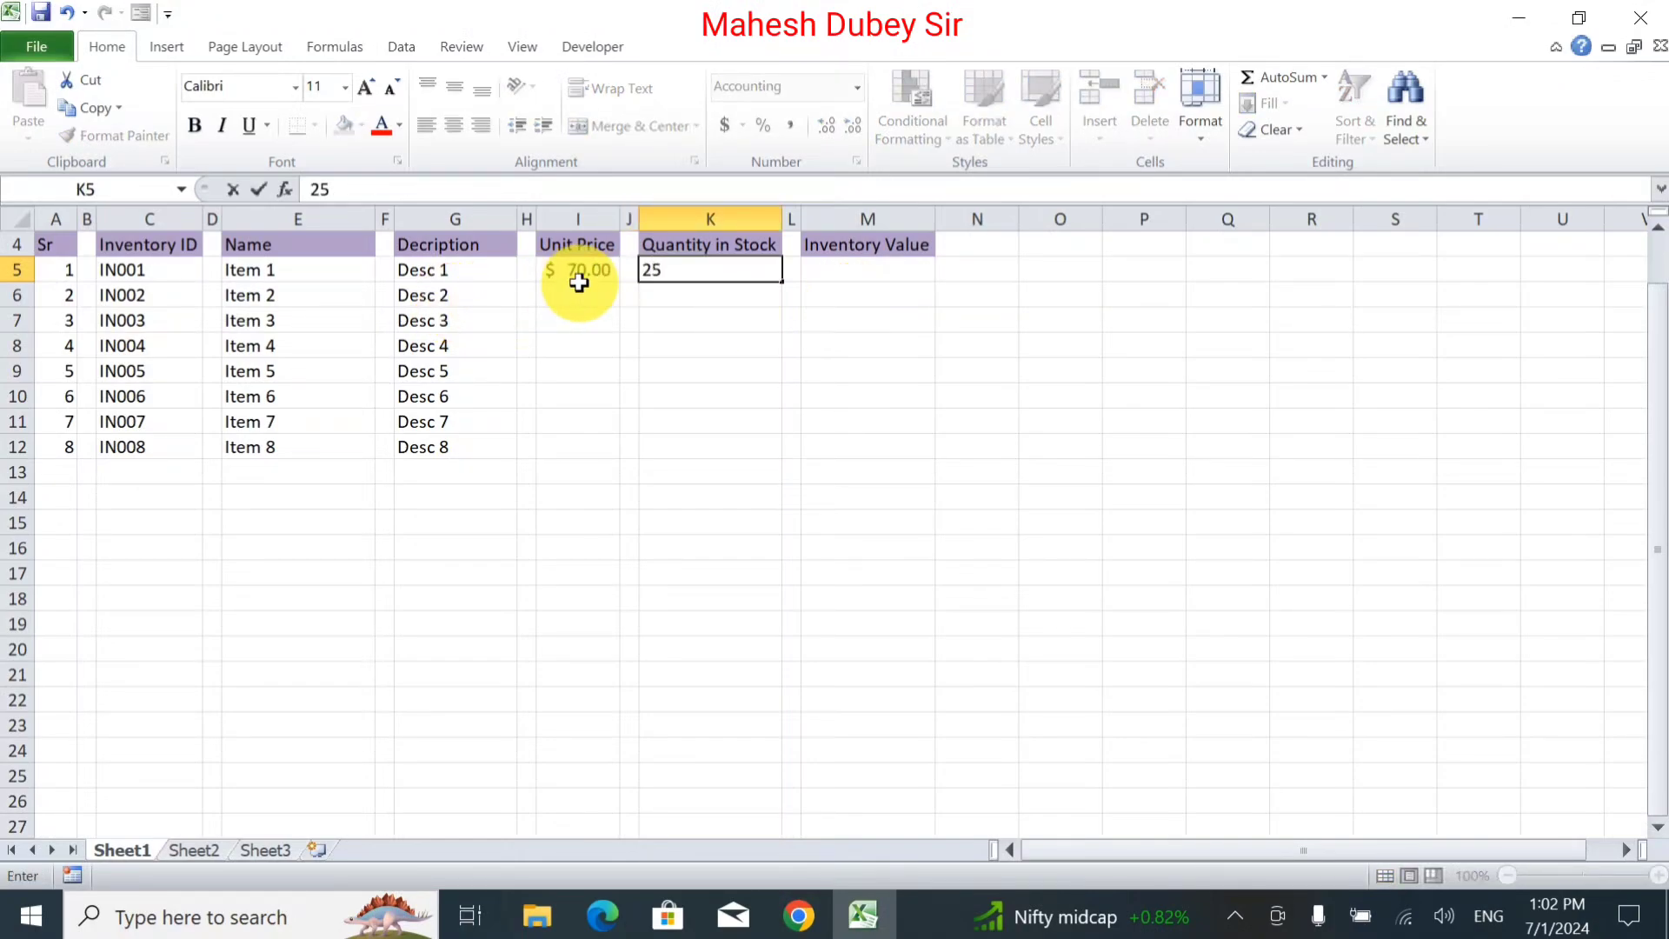
key("Tab")
key("Tab")
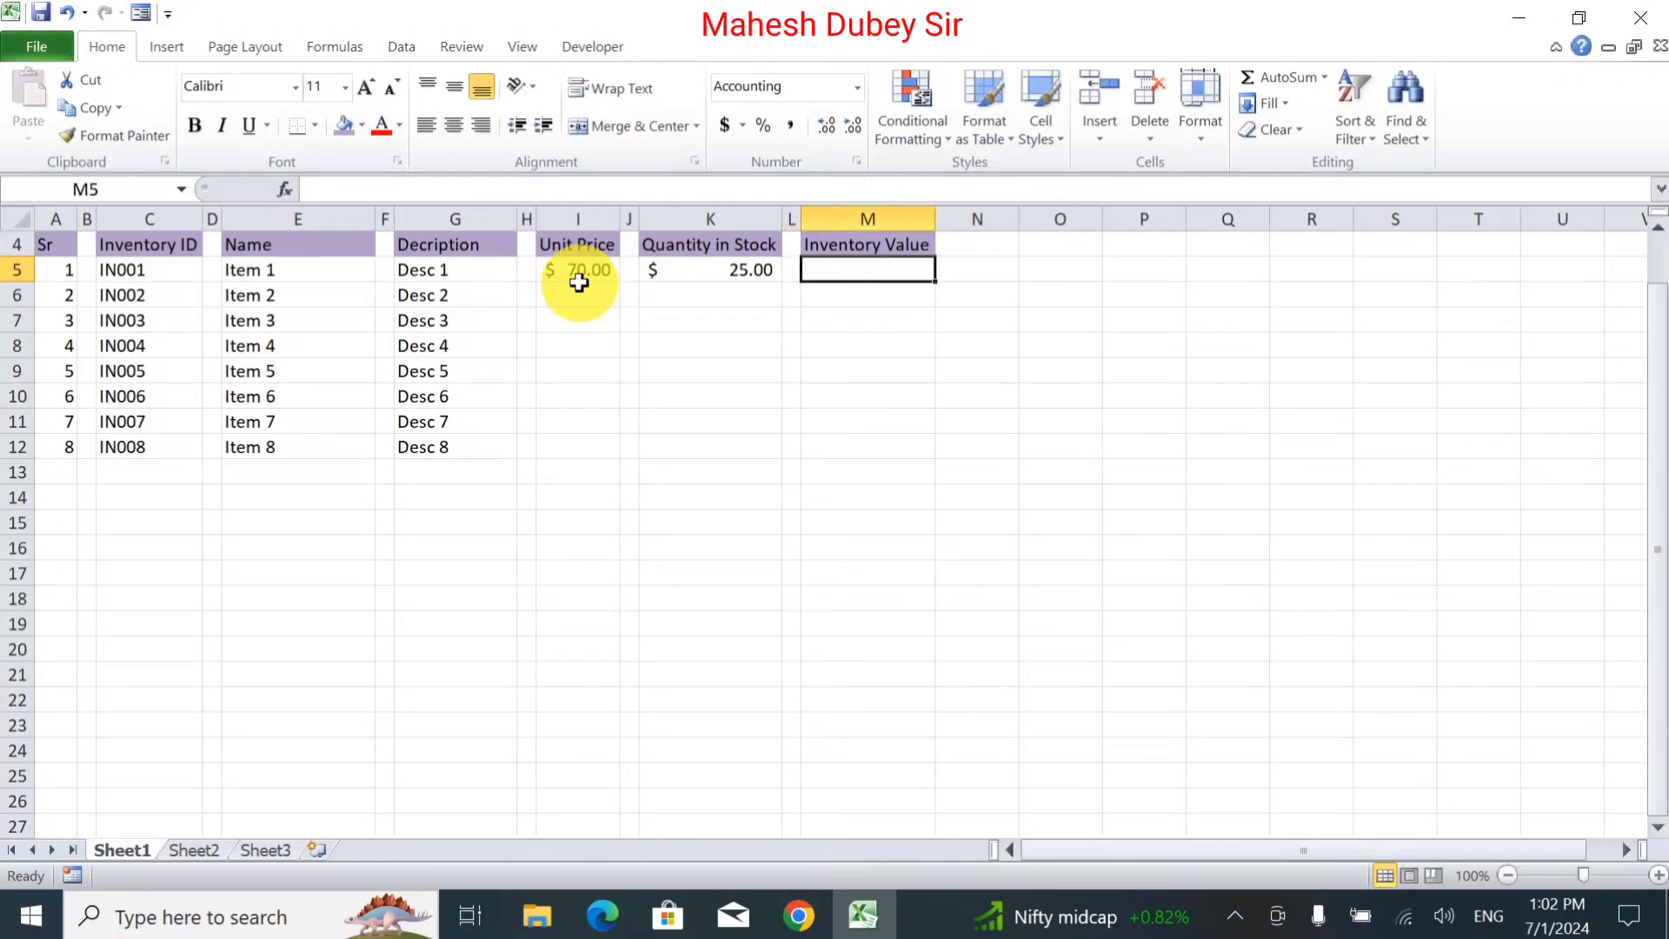
Calculate Item 1's inventory value in M5 with the formula =I5*K5.
type("=")
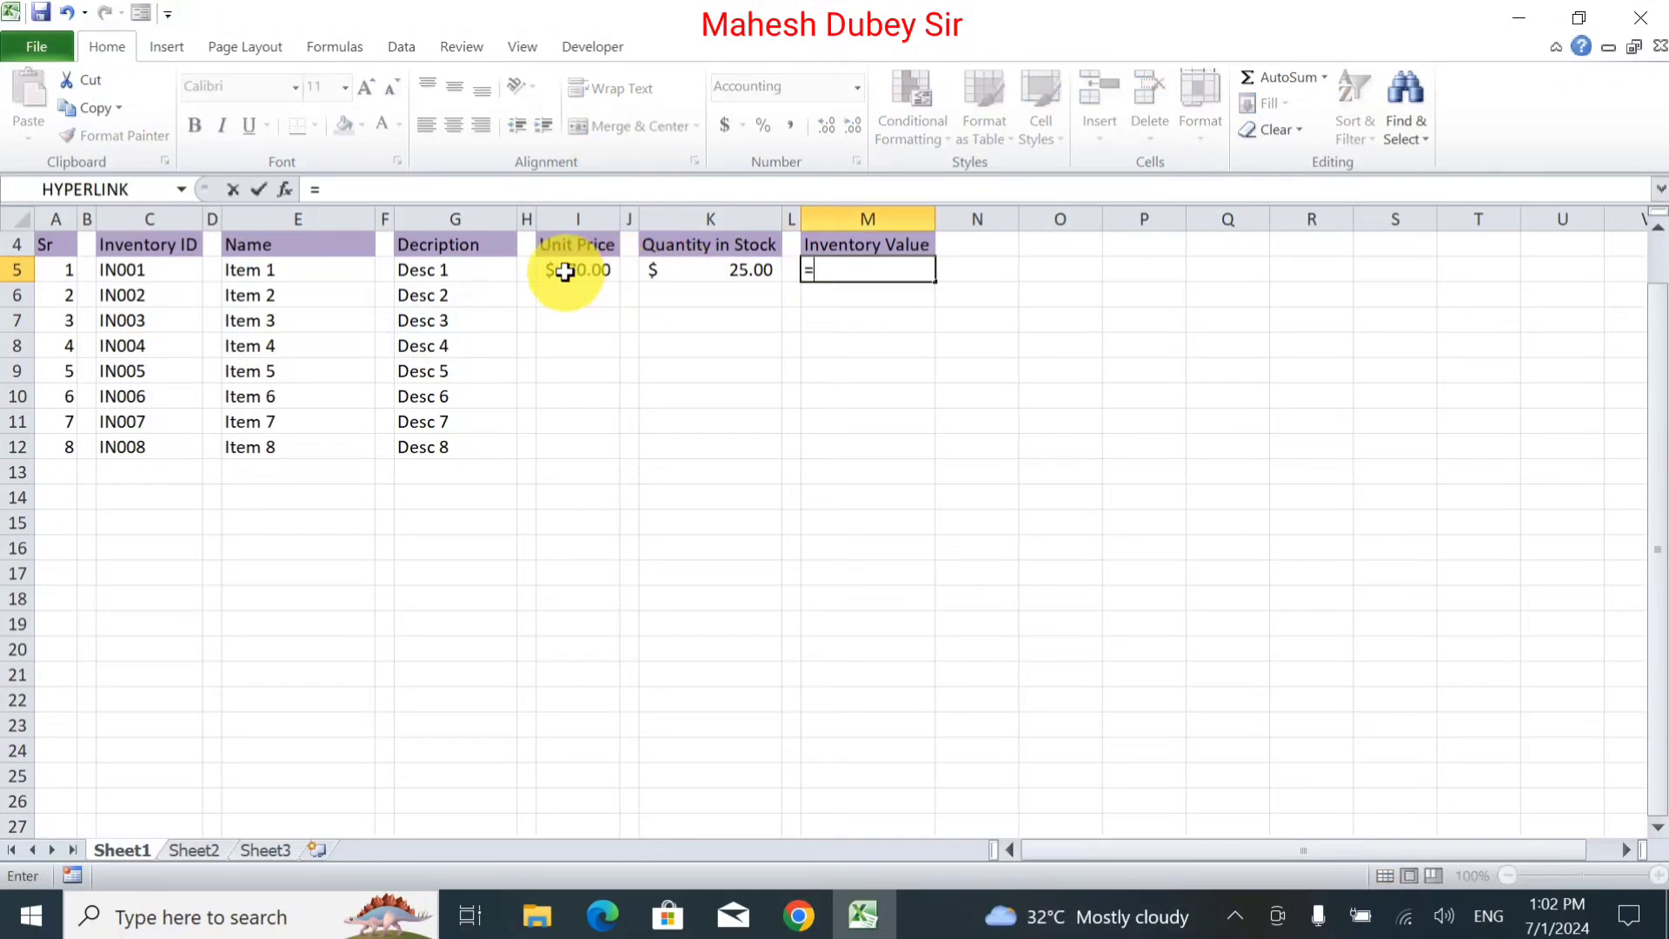
left_click(565, 272)
type("*")
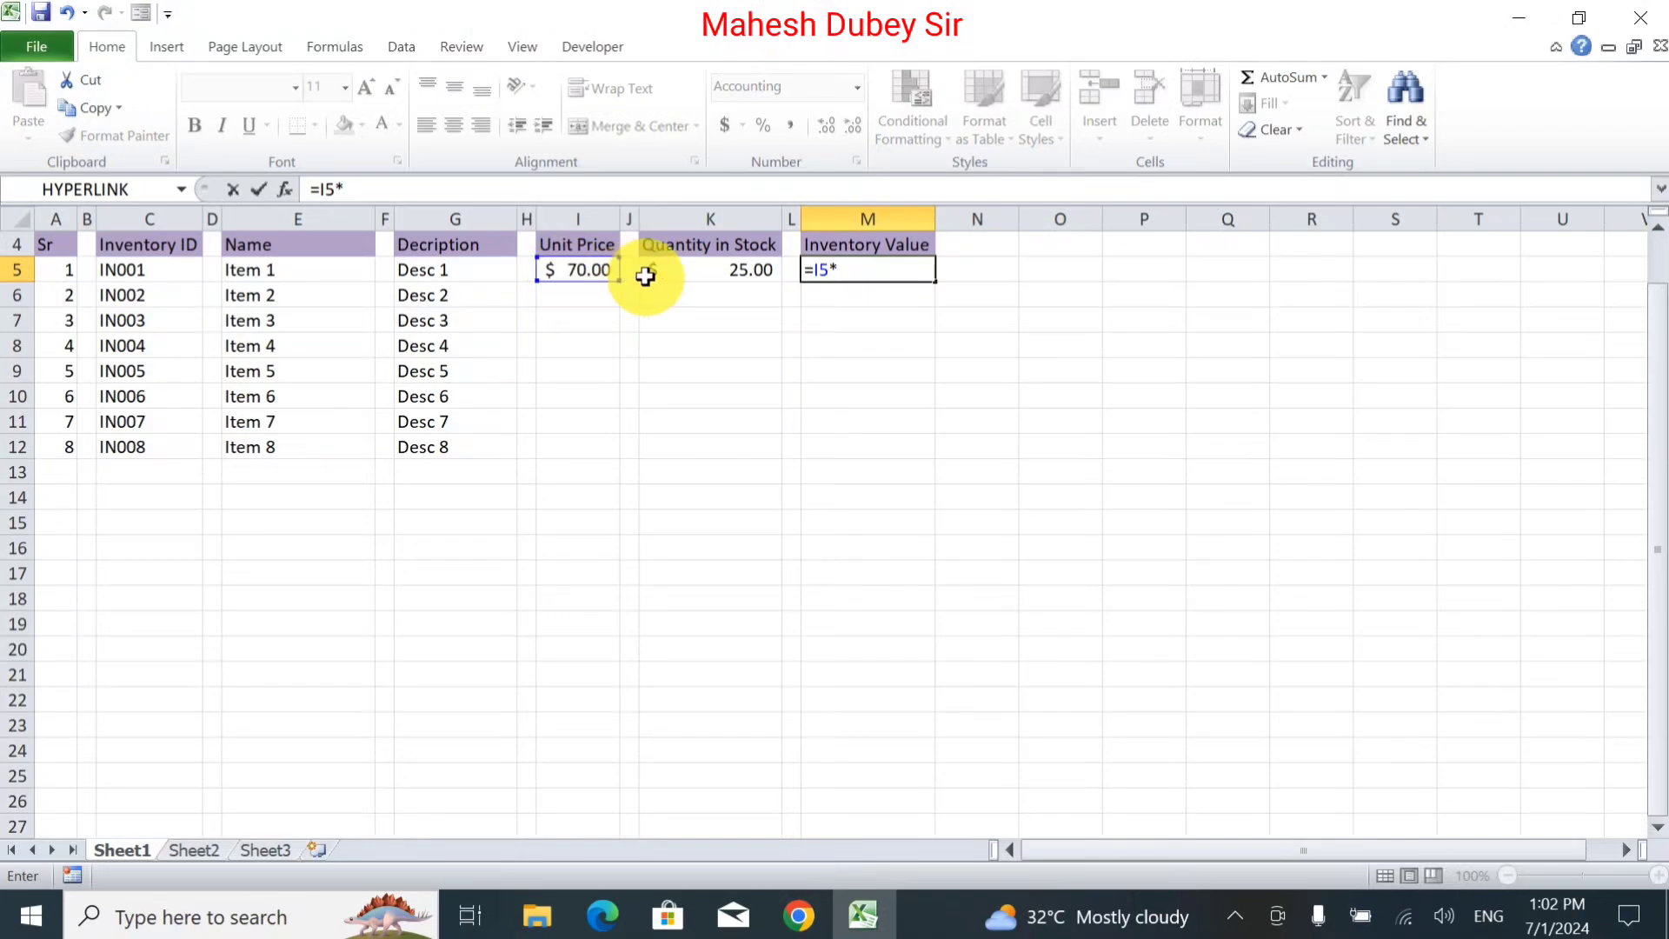
left_click(687, 270)
key("Return")
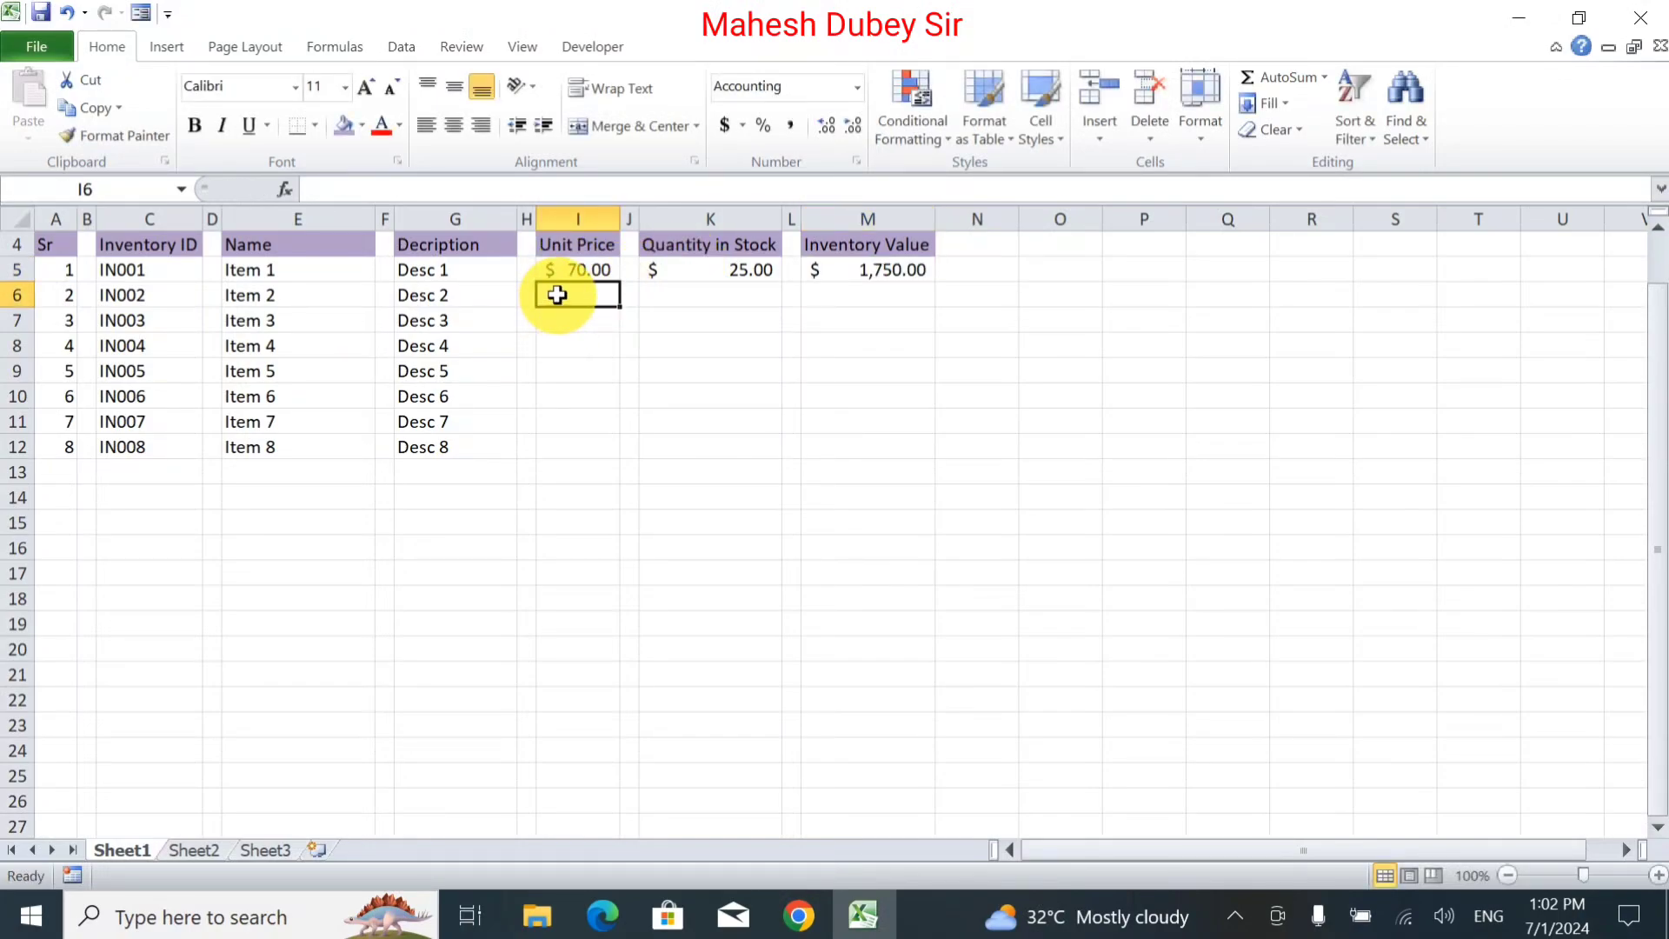
Enter a unit price of 93 in I6 and a stock quantity of 132 in K6 for Item 2.
type("9")
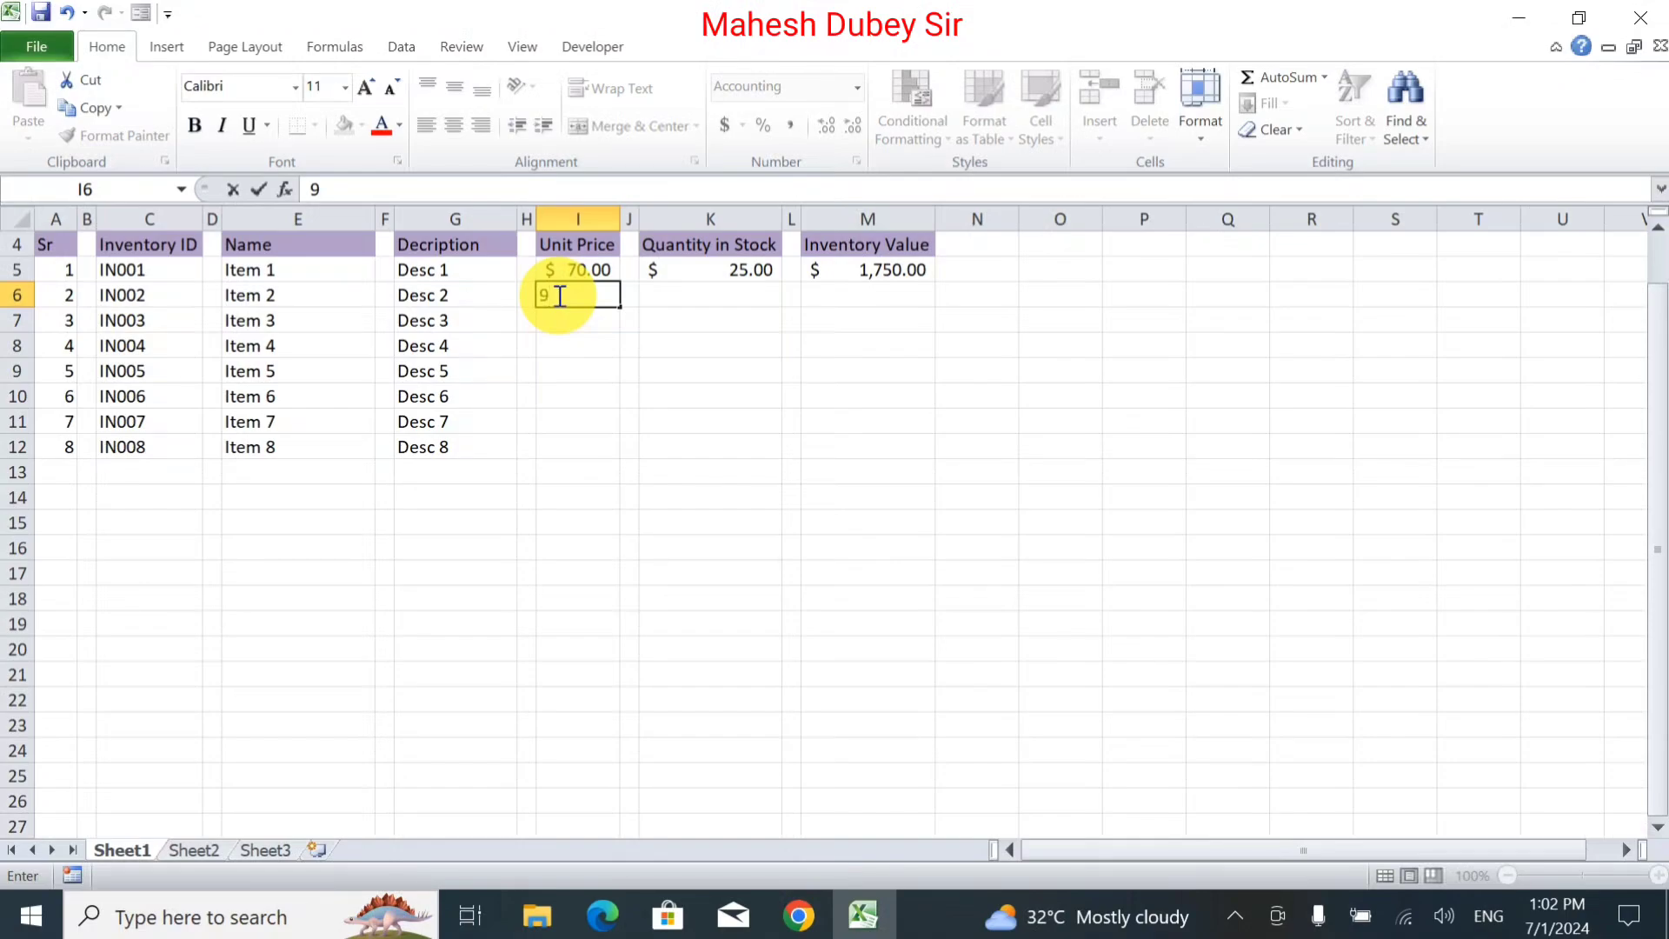
type("3")
key("Tab")
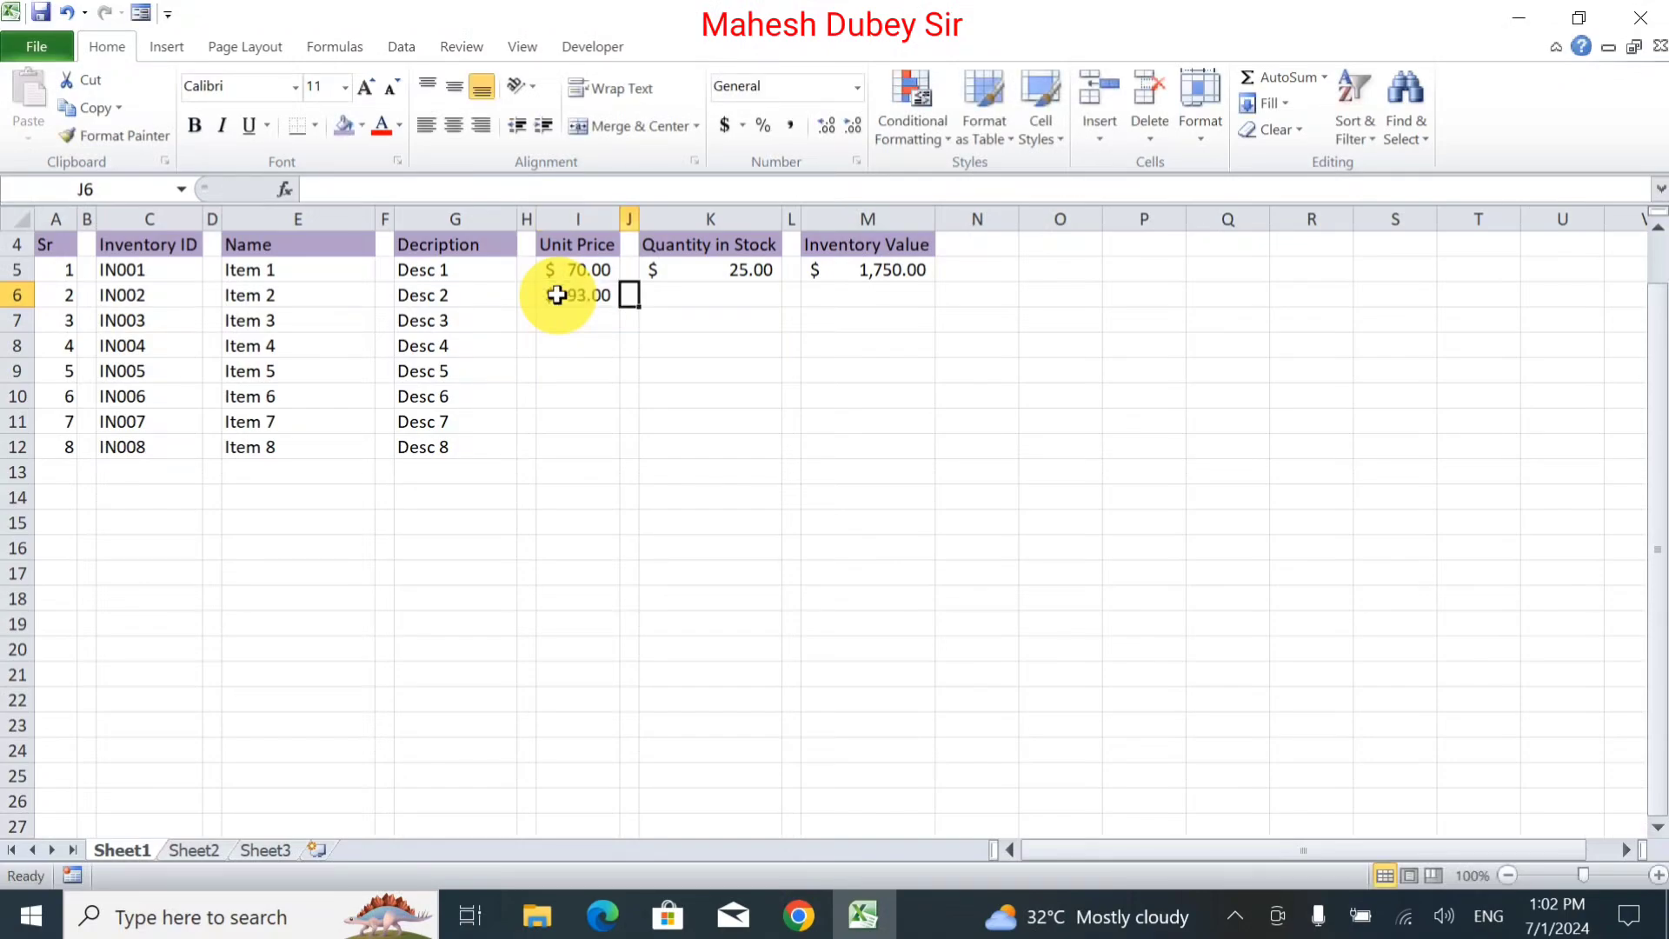
key("Tab")
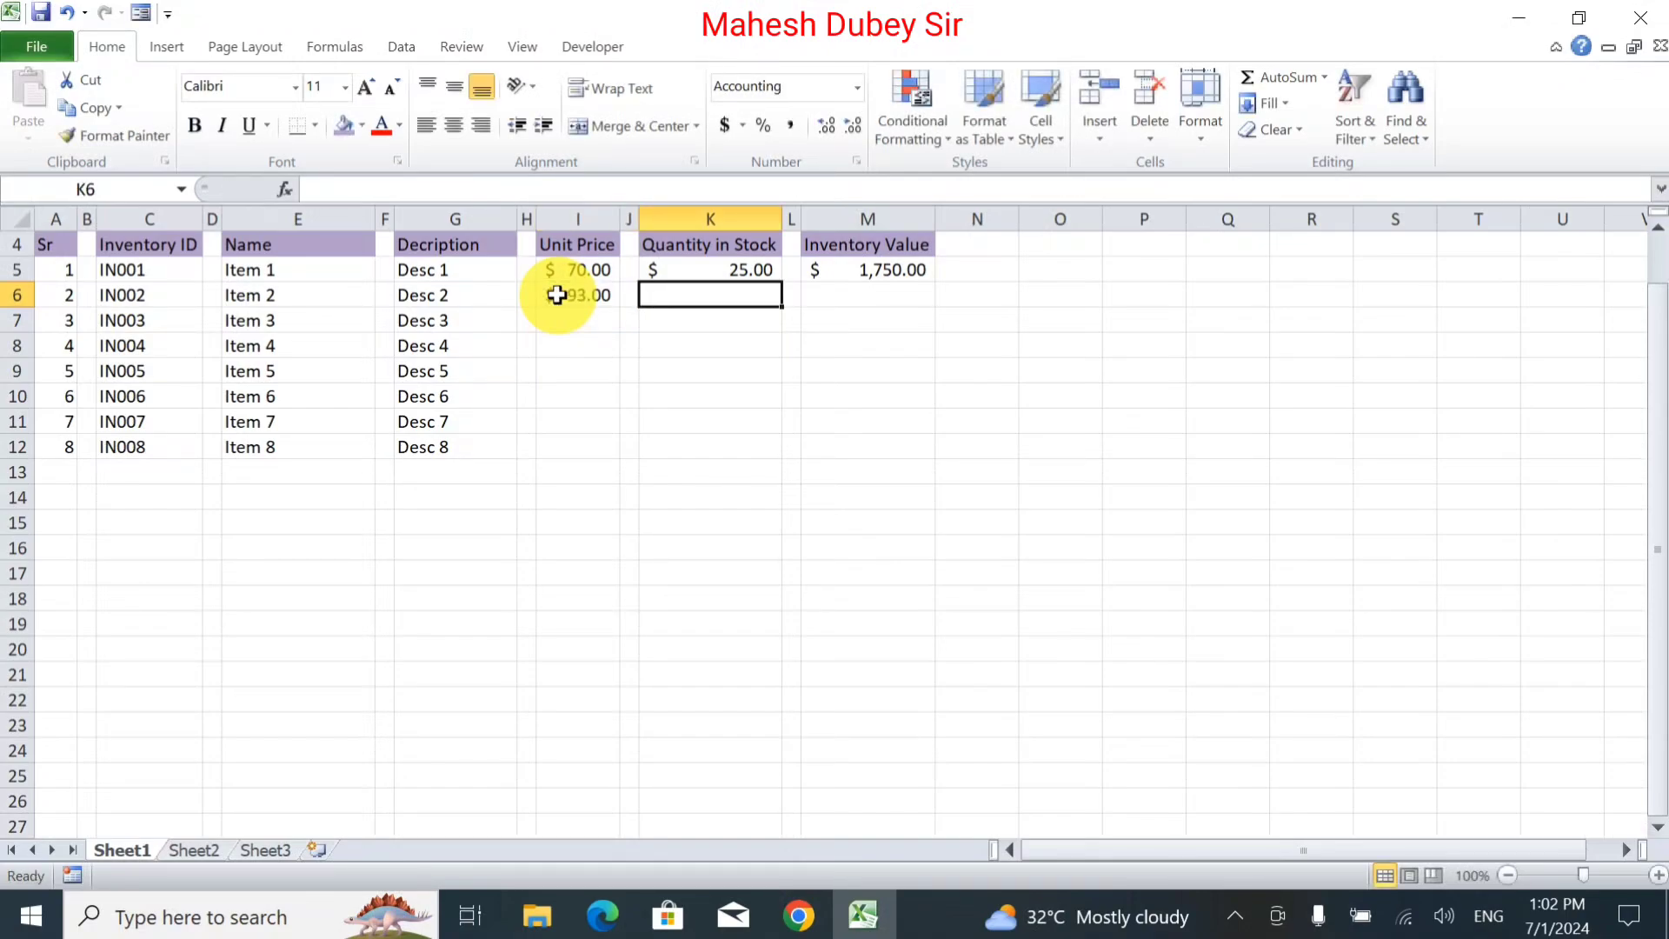
type("132")
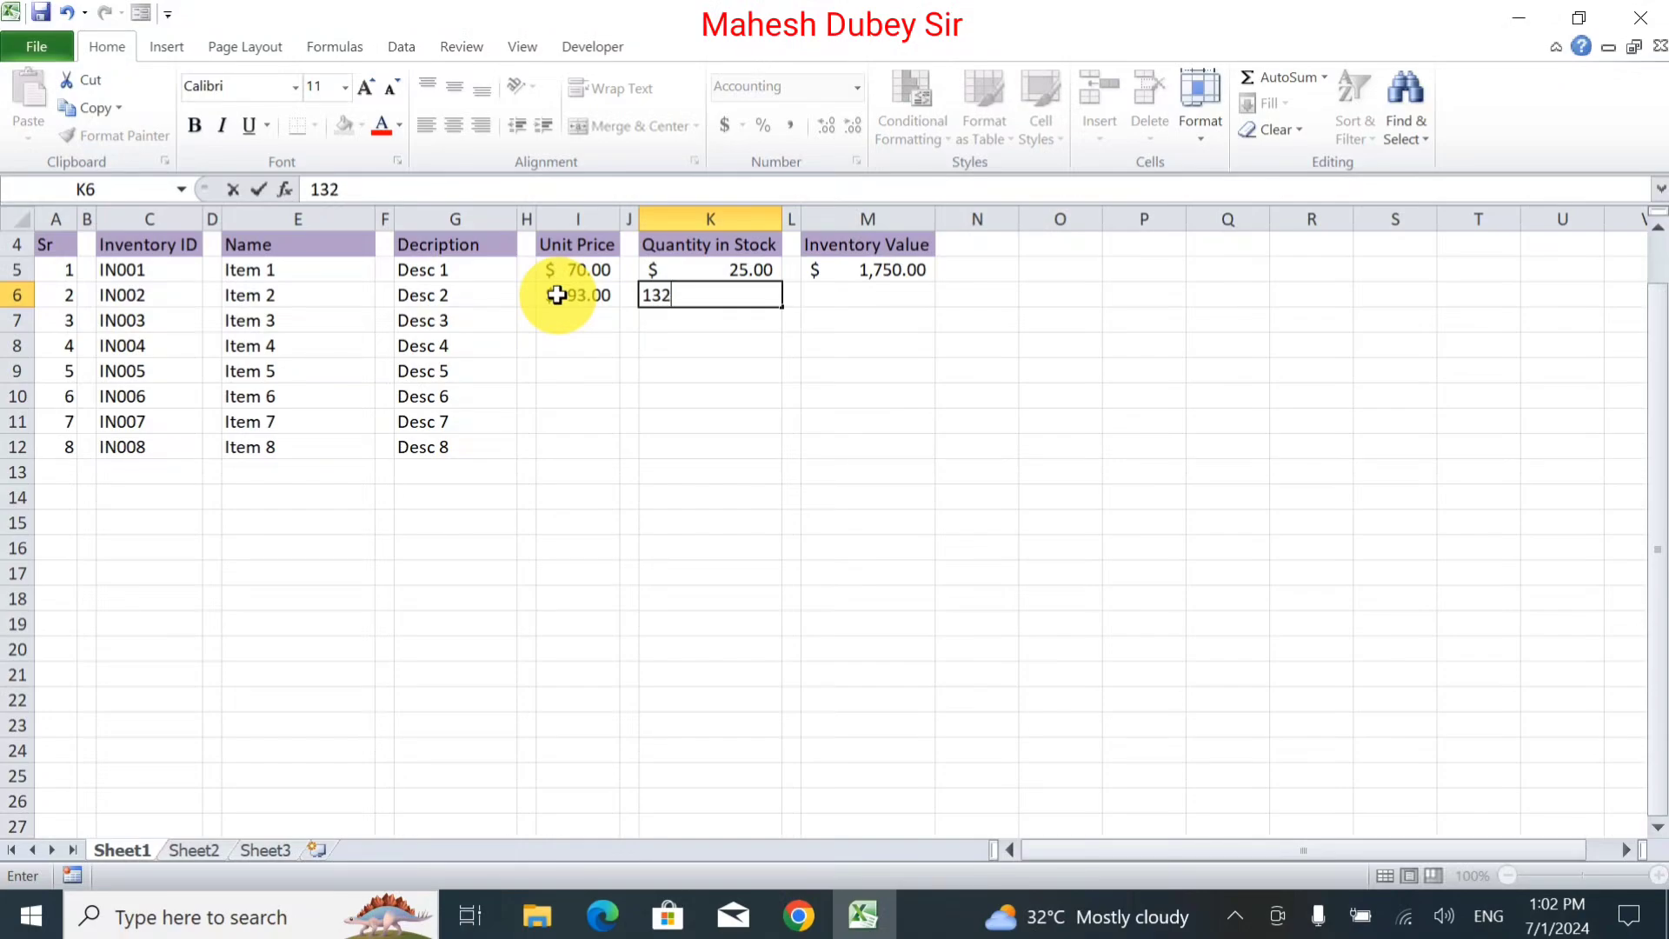
key("Tab")
key("Tab")
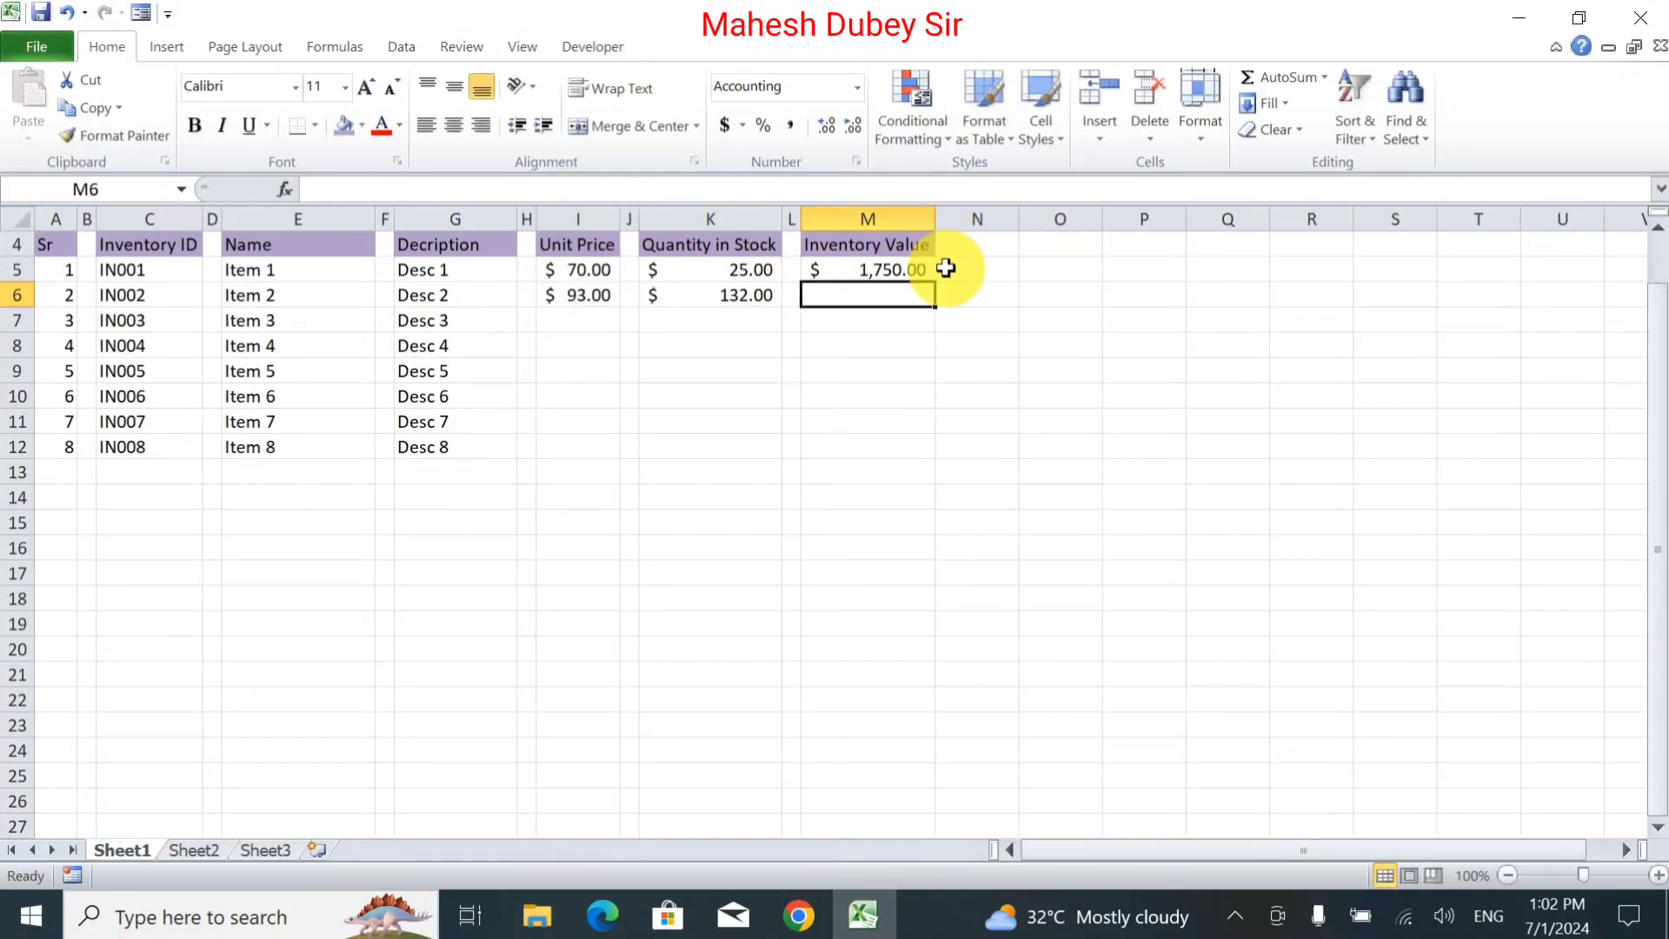
Copy the inventory value formula from M5 into M6 and fill it down through M12.
key("ctrl+d")
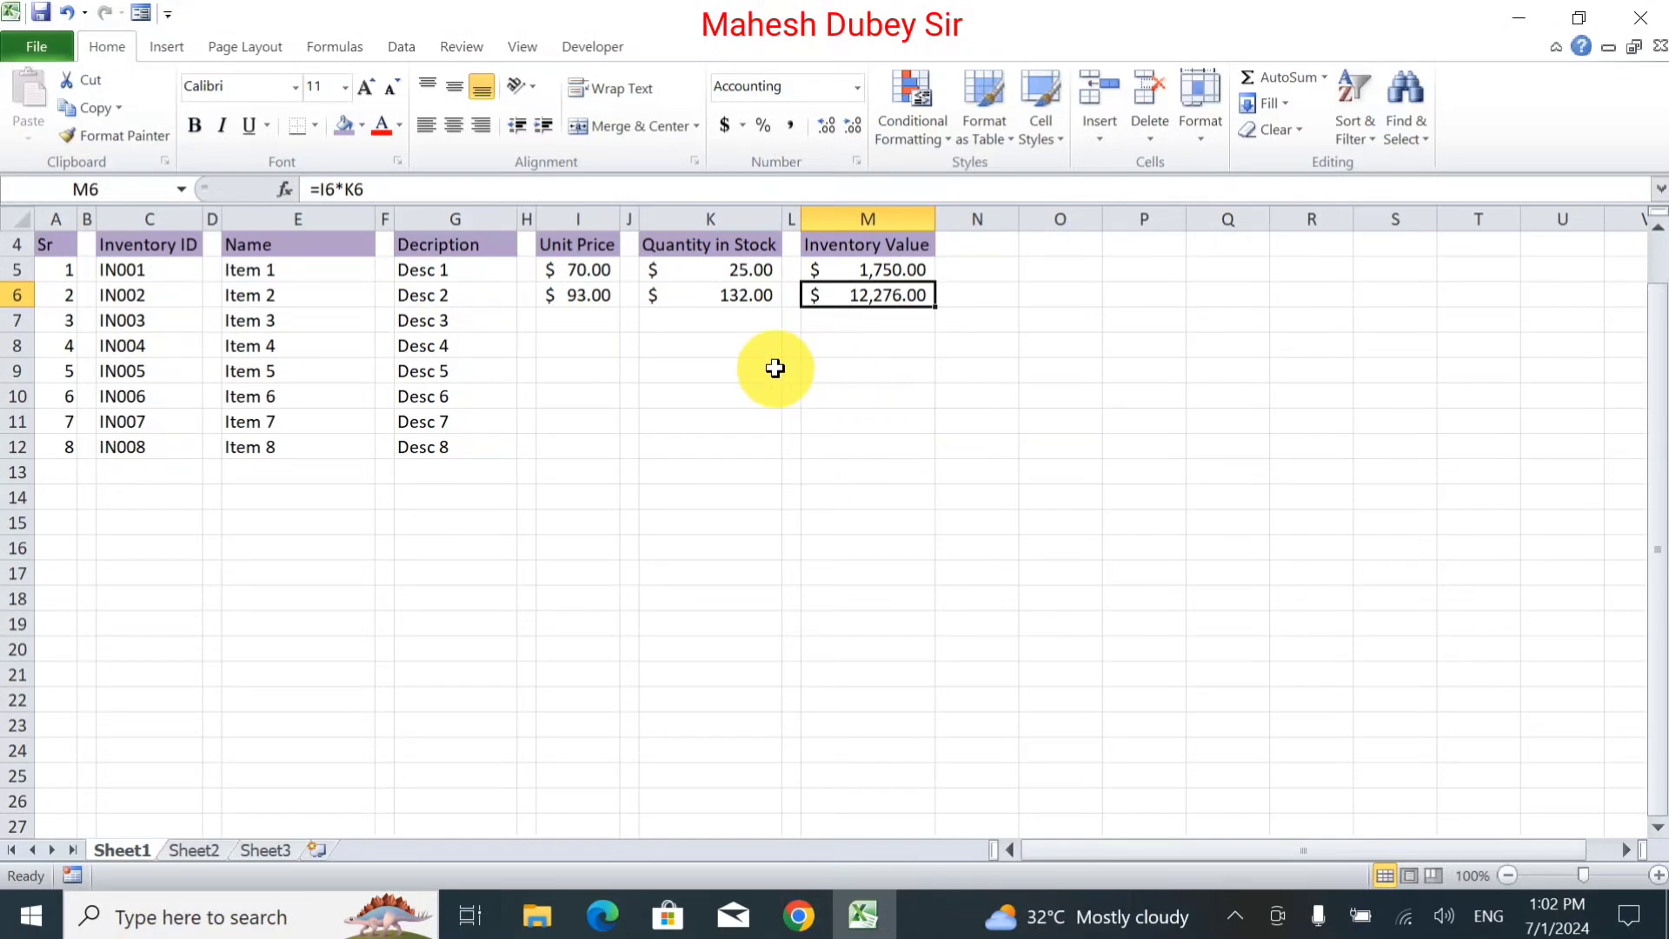
left_click_drag(932, 305, 914, 454)
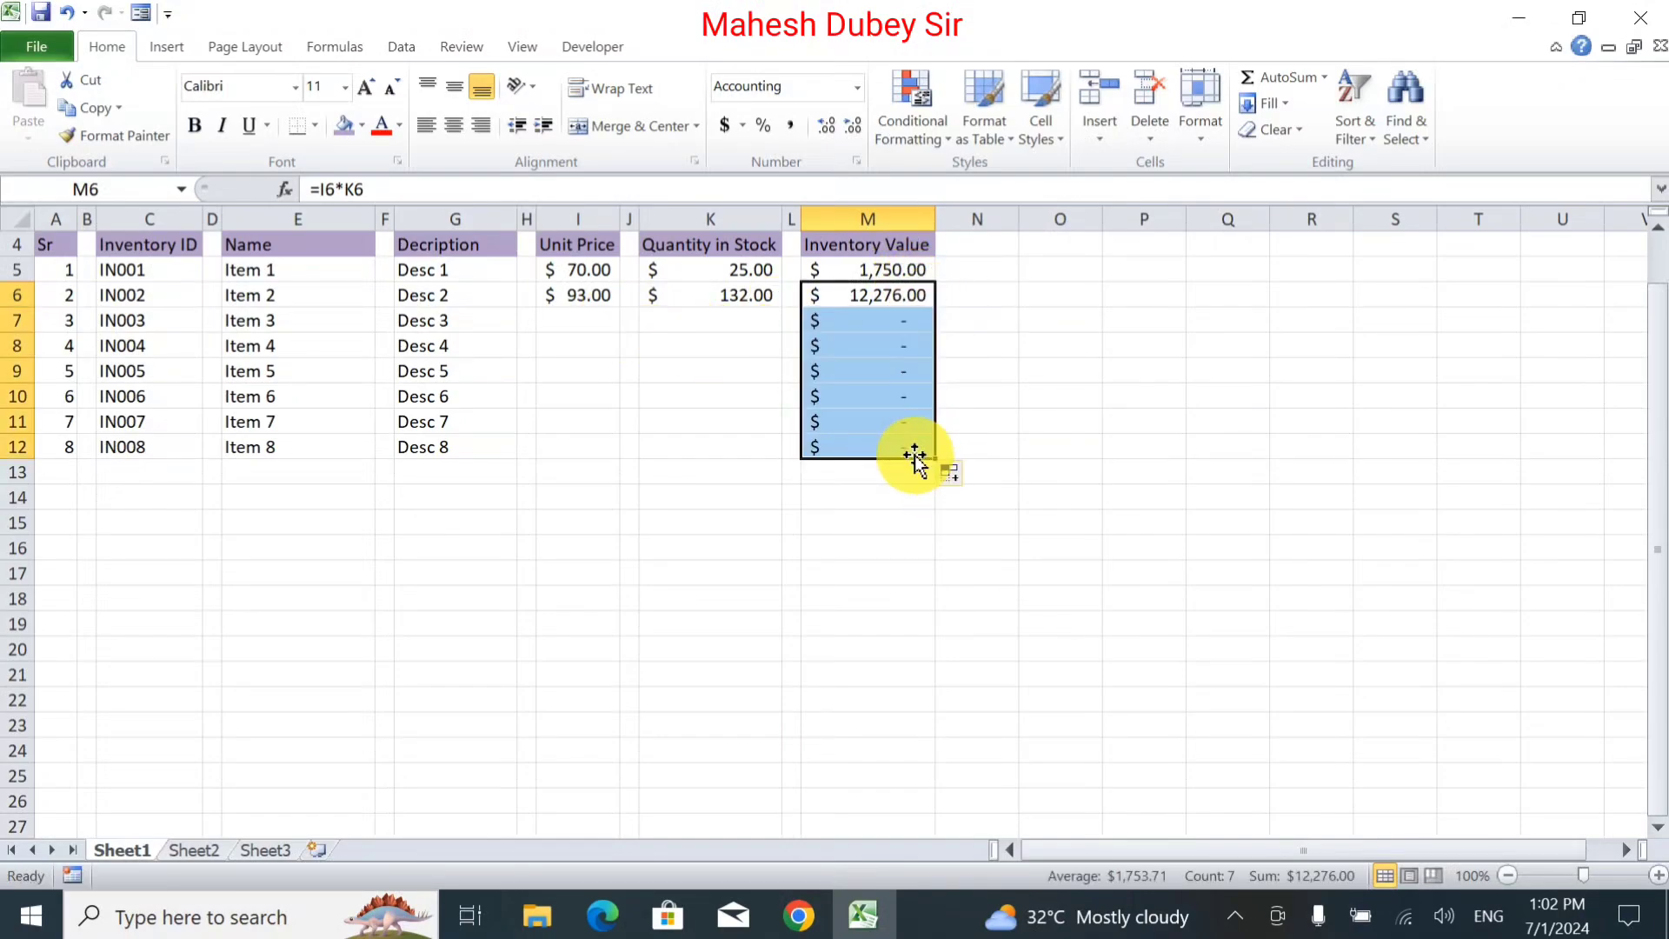
Enter a unit price of 57 in I7 and a stock quantity of 65 in K7 for Item 3.
left_click(557, 318)
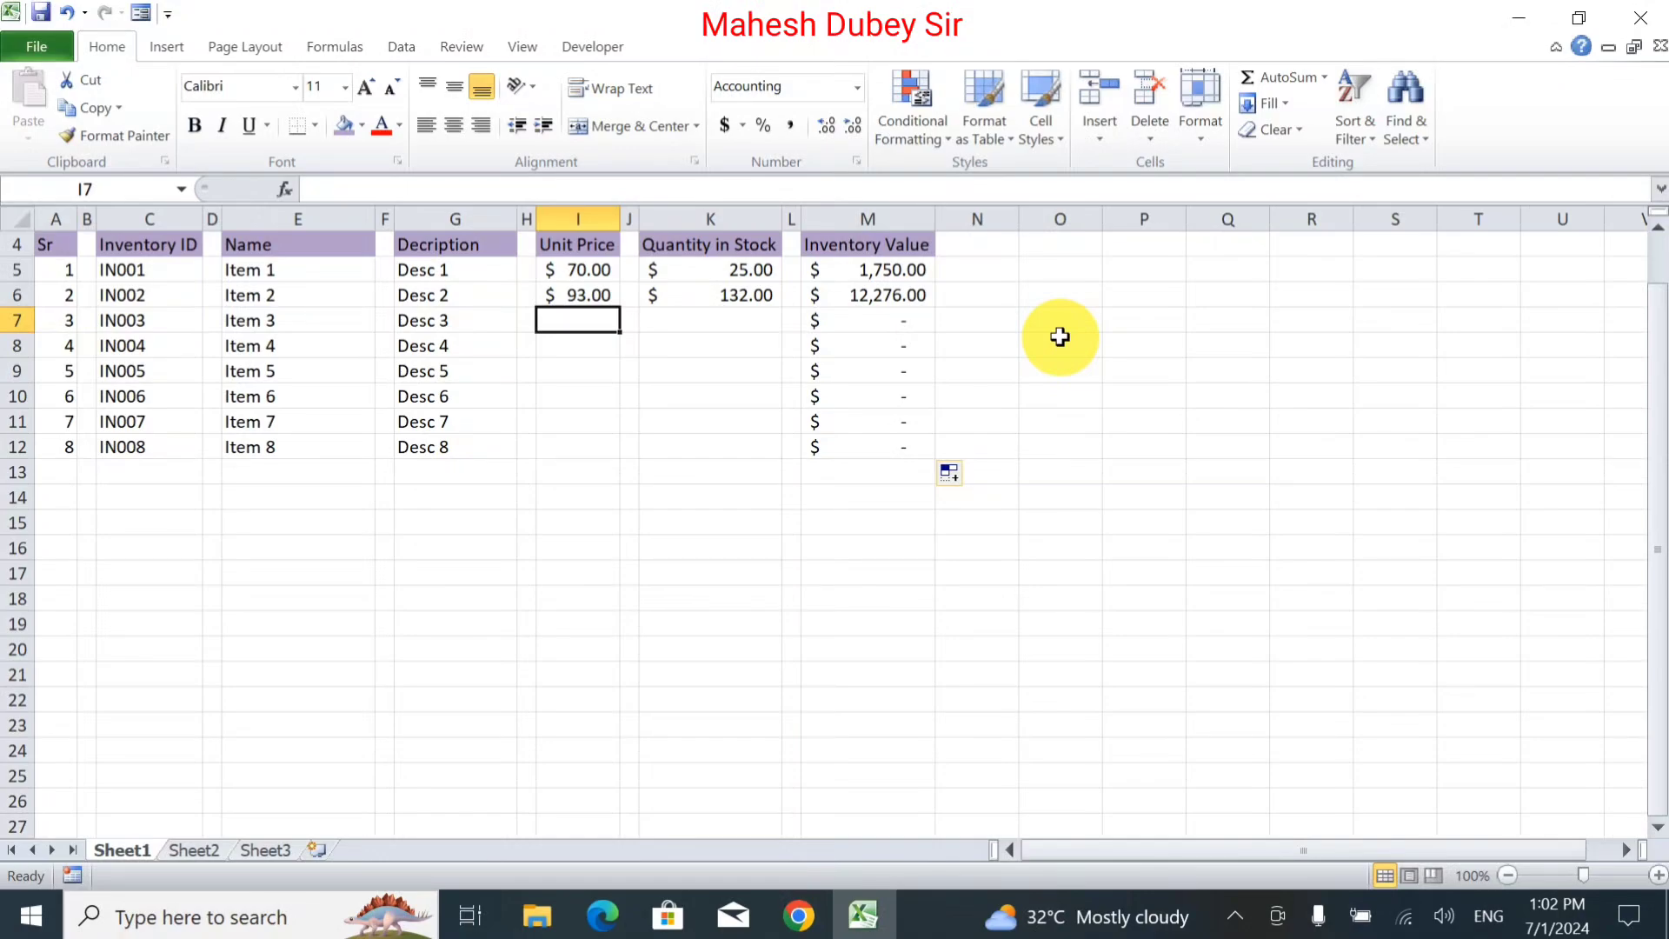
type("57")
key("Tab")
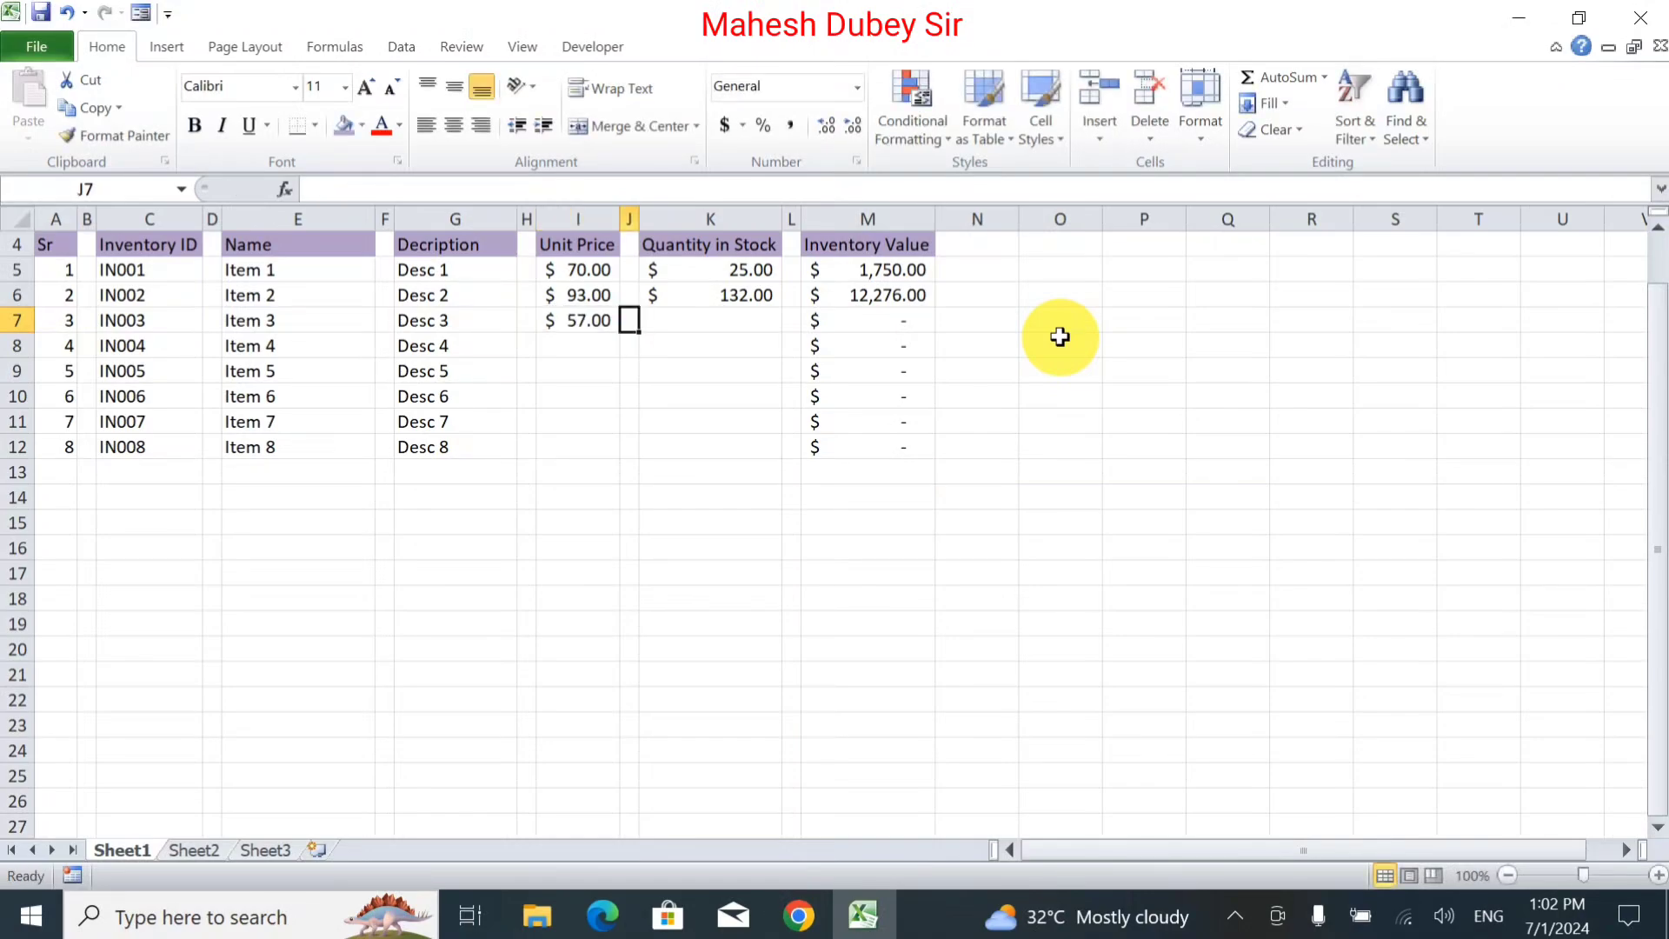
key("Tab")
type("6")
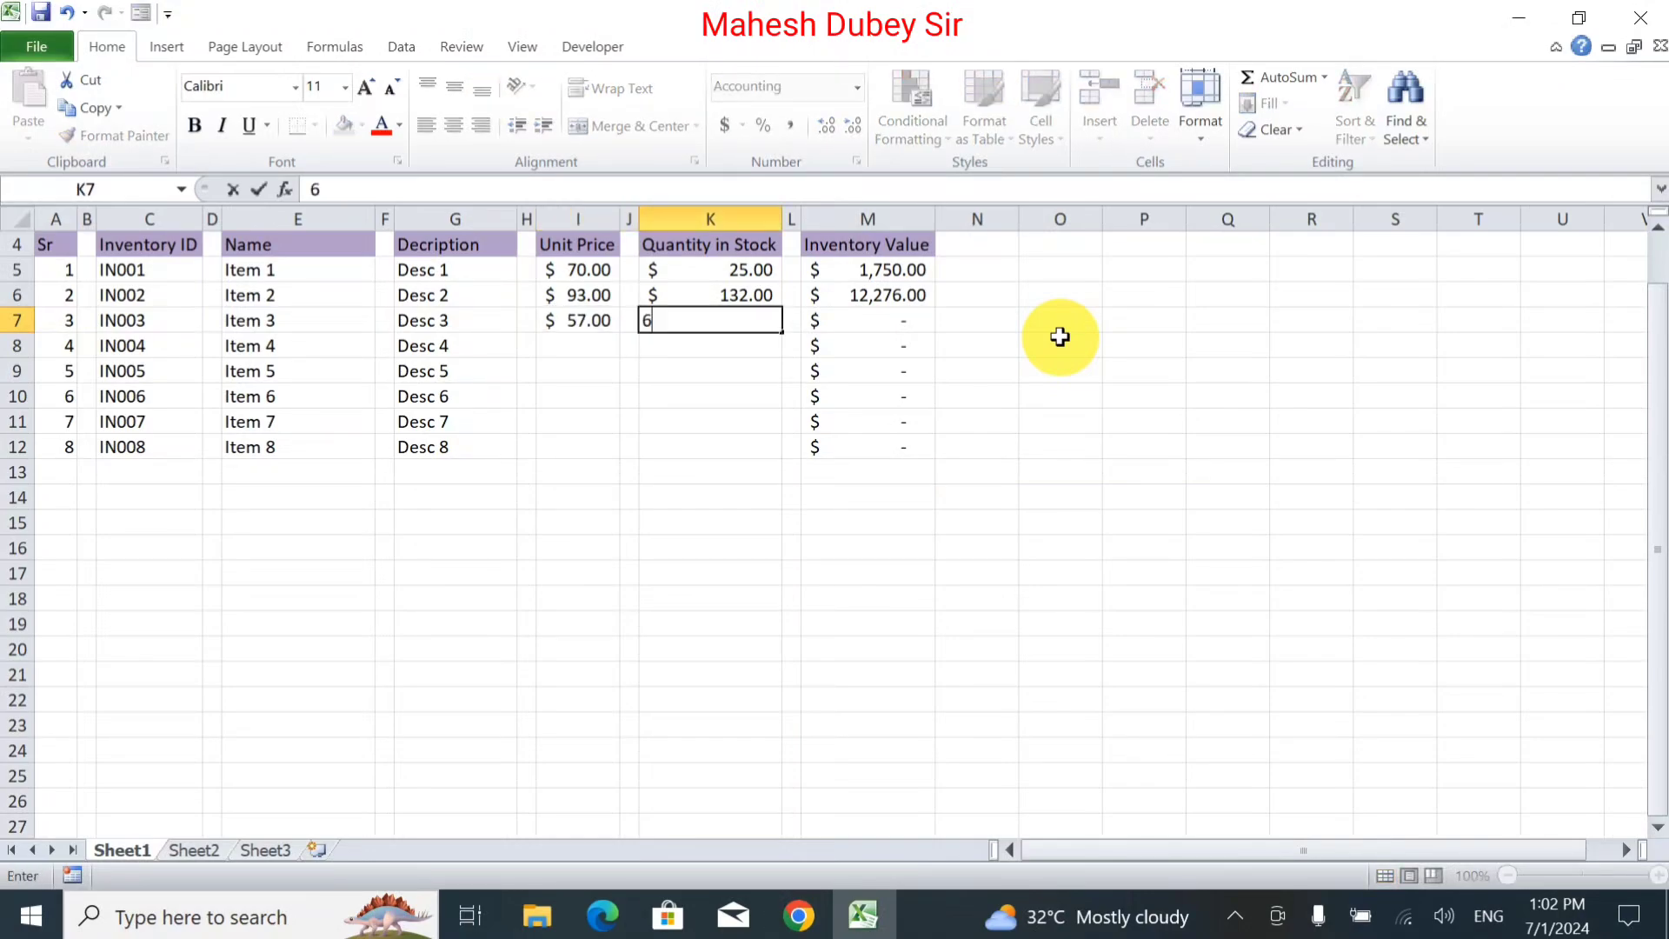
type("5")
key("Return")
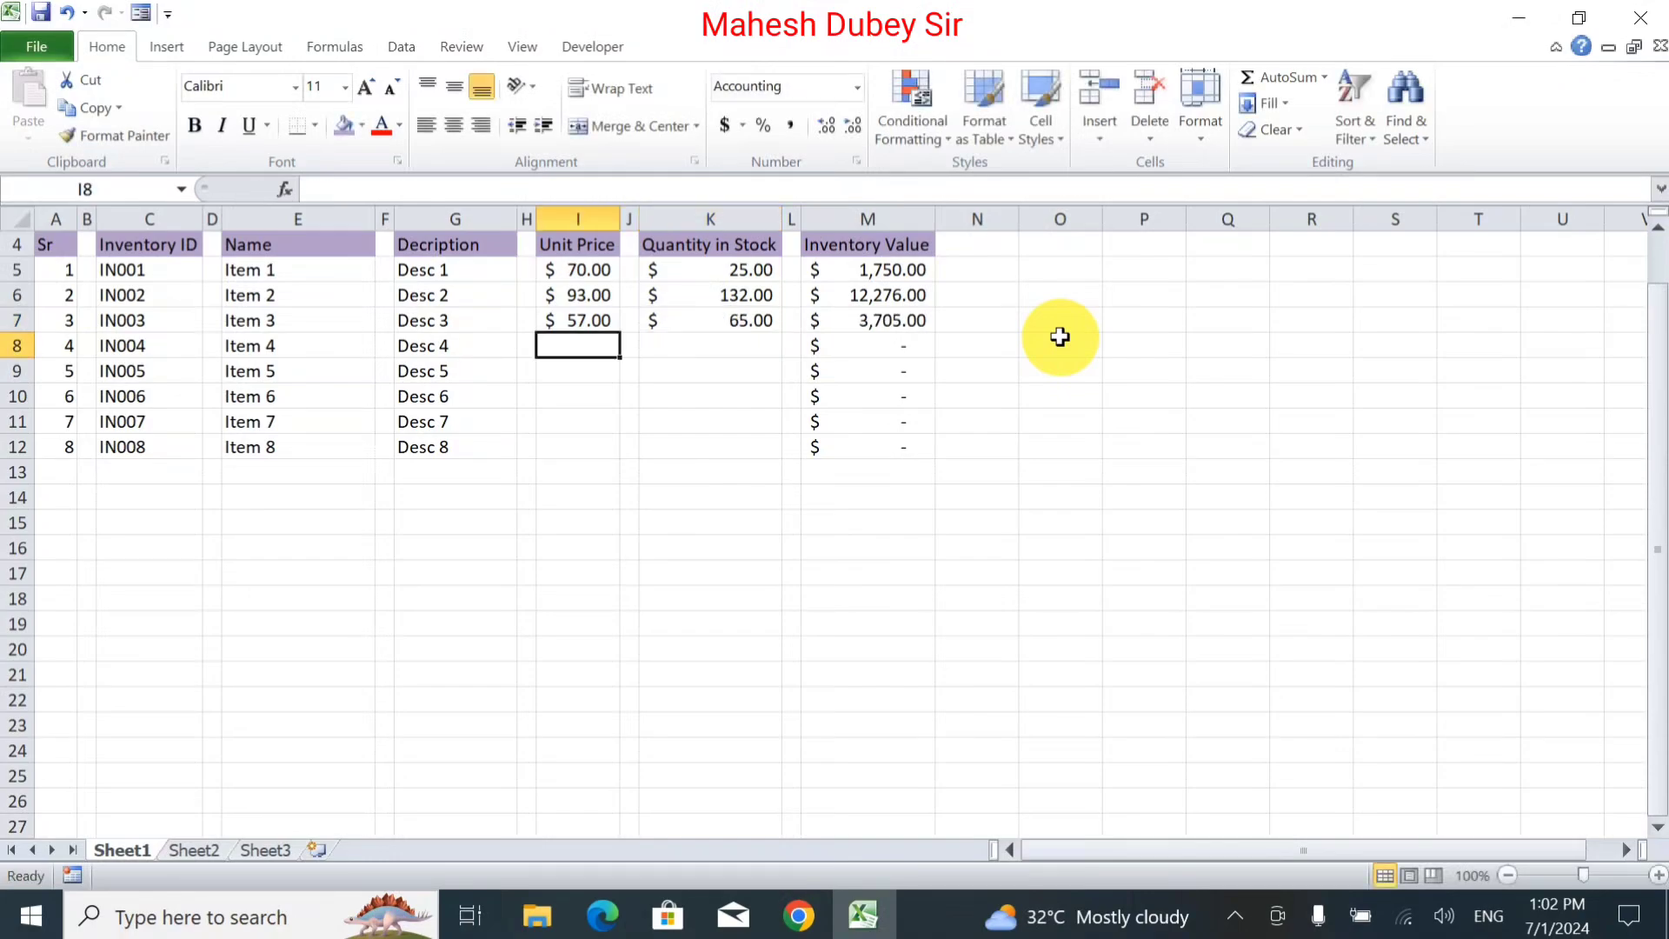
Enter a unit price of 80 in I8 and a stock quantity of 90 in K8 for Item 4.
type("80")
key("Tab")
key("Tab")
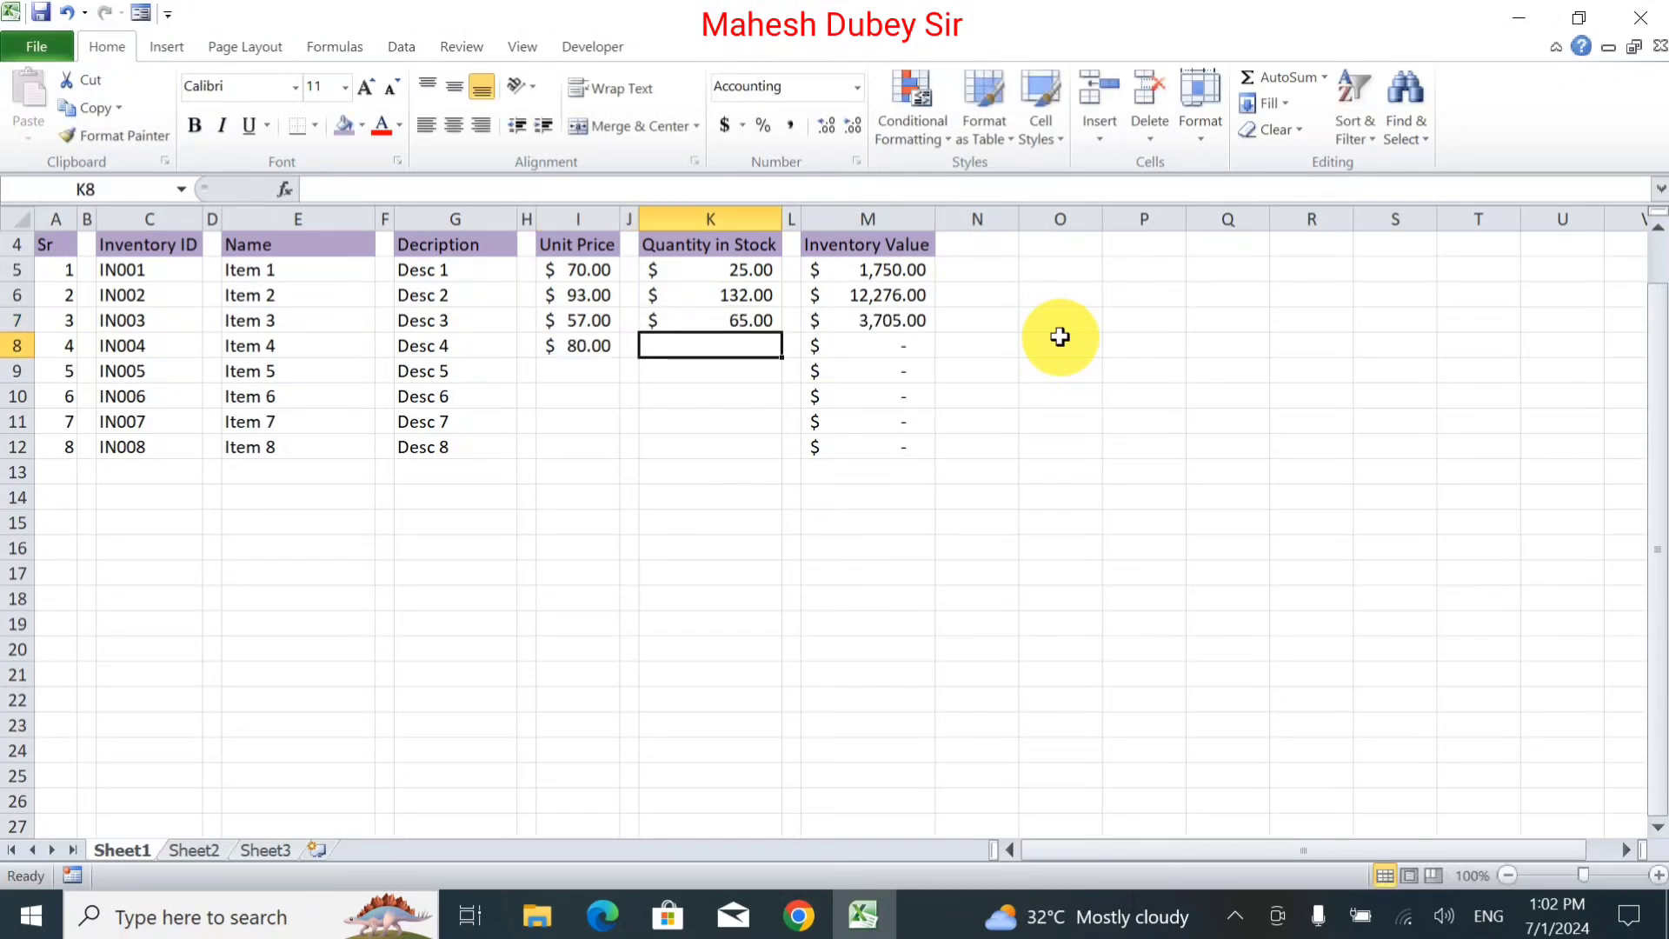
type("90")
key("Return")
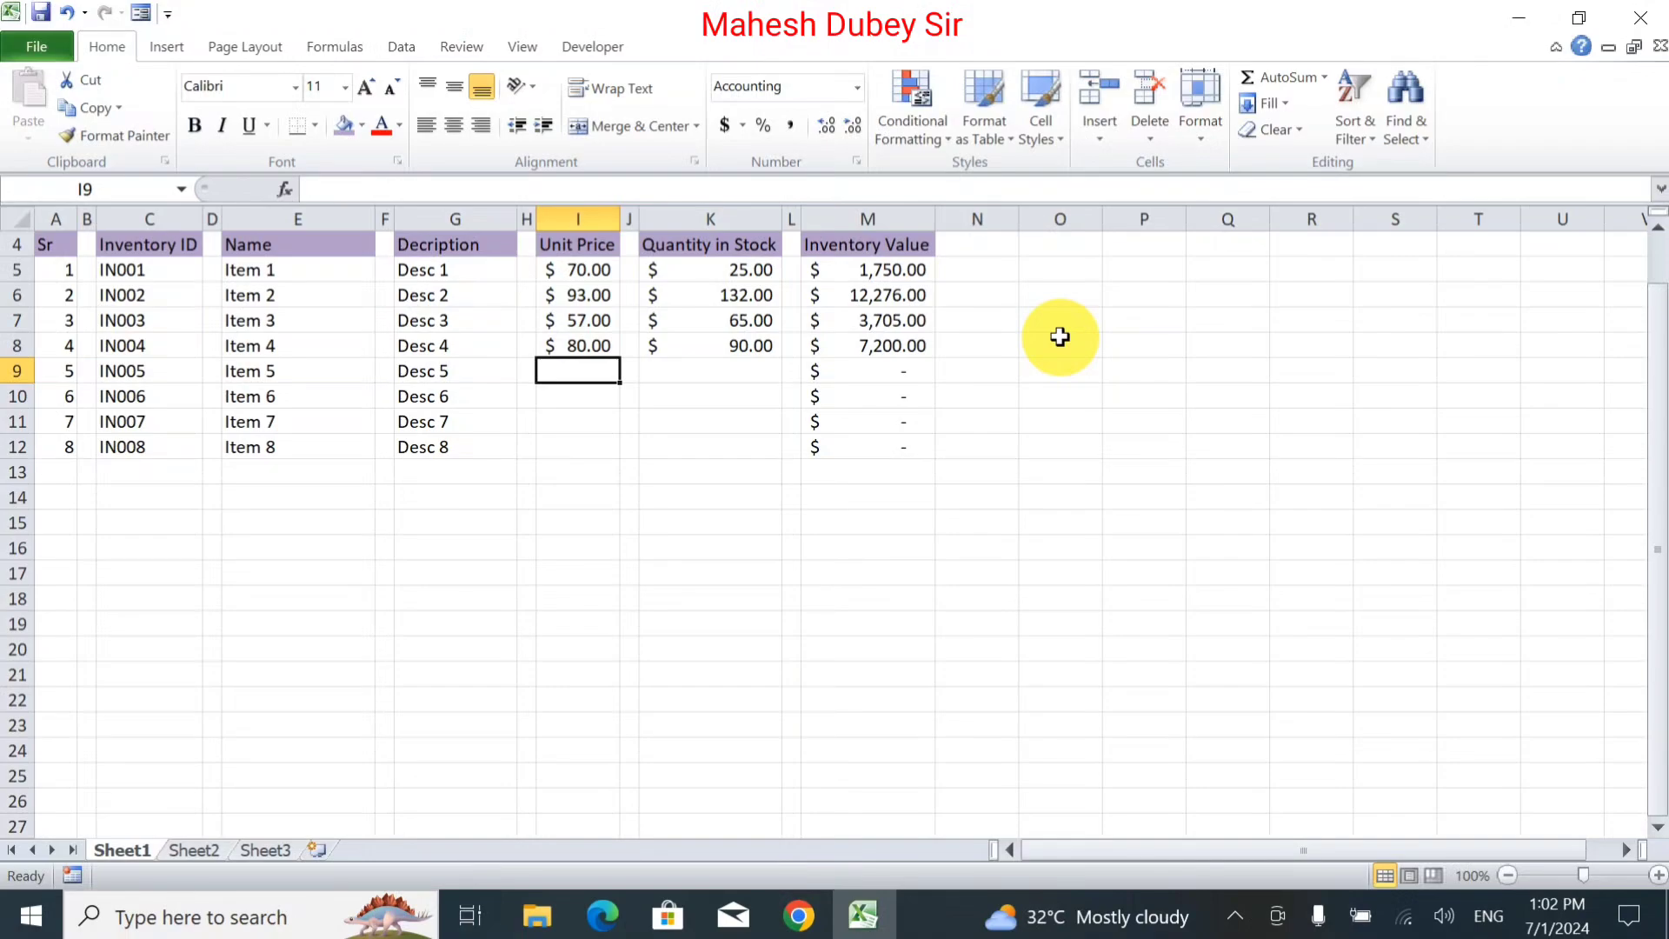
Enter a unit price of 170 in I9 and a stock quantity of 200 in K9 for Item 5.
type("170")
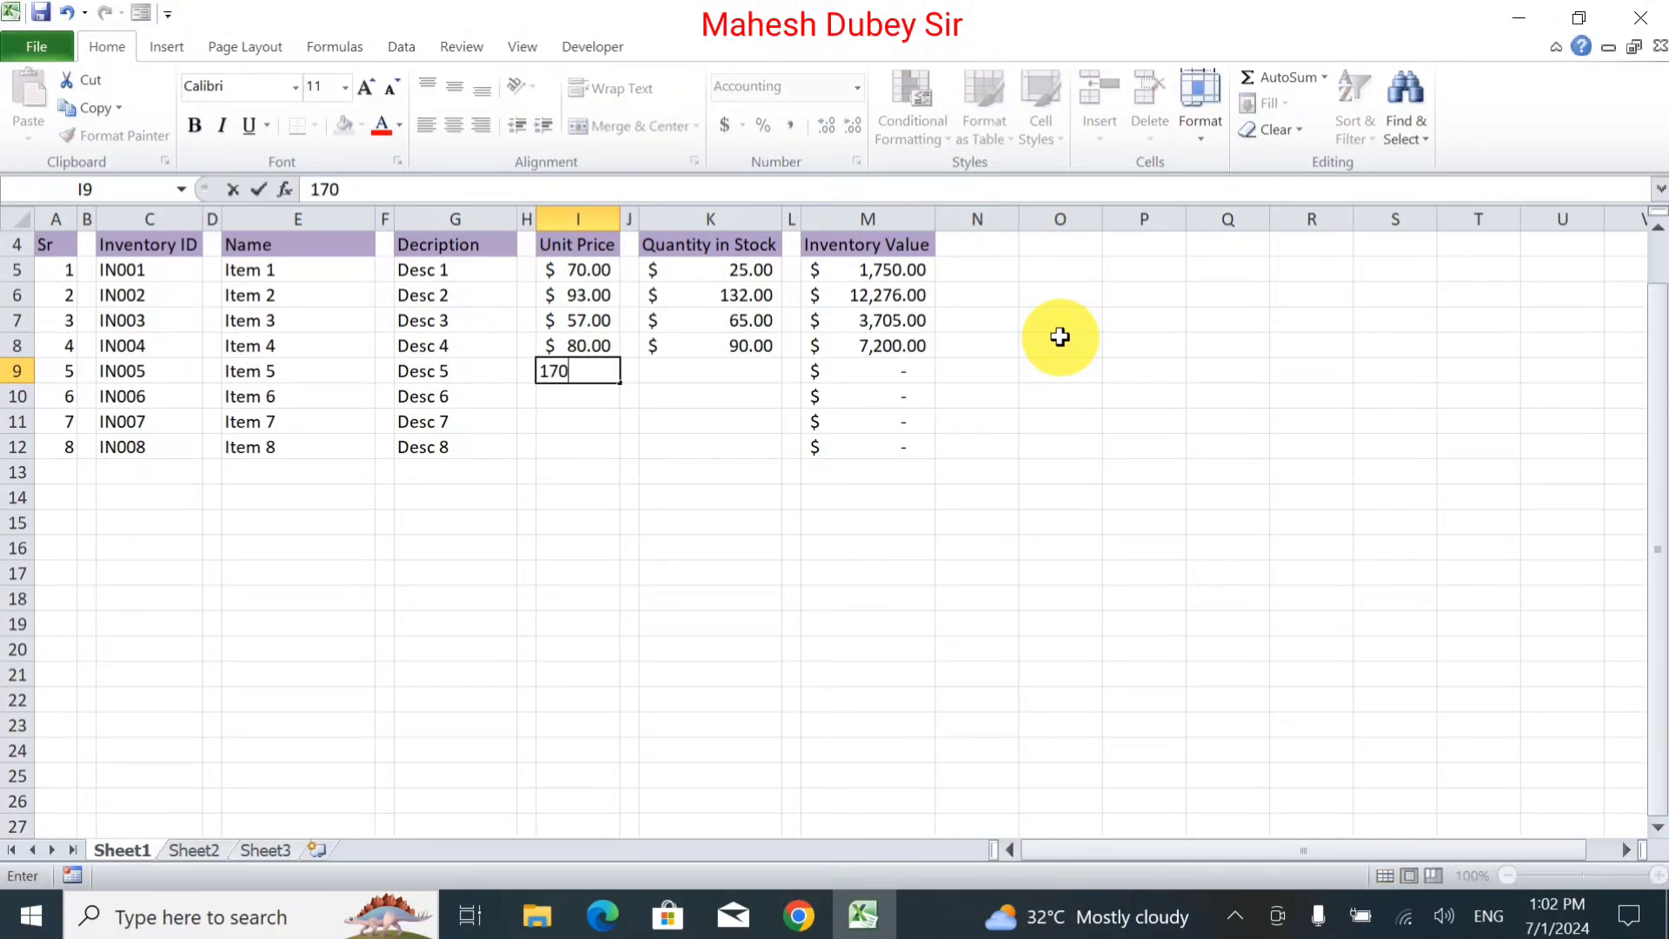
key("Tab")
key("Tab")
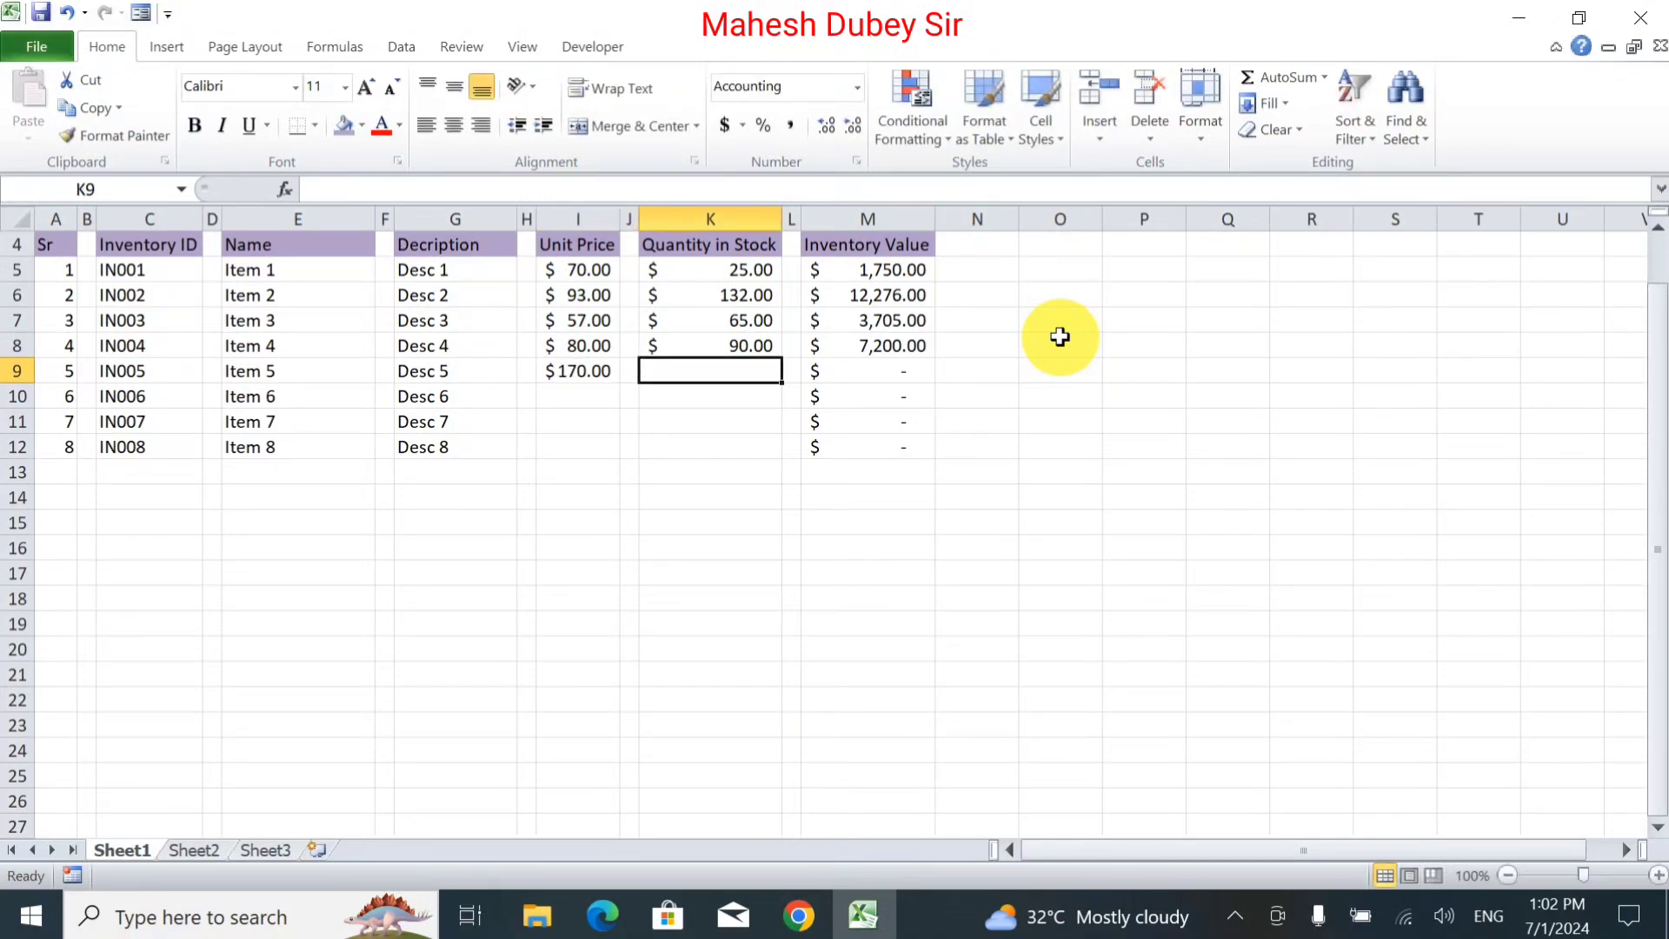
type("200")
key("Return")
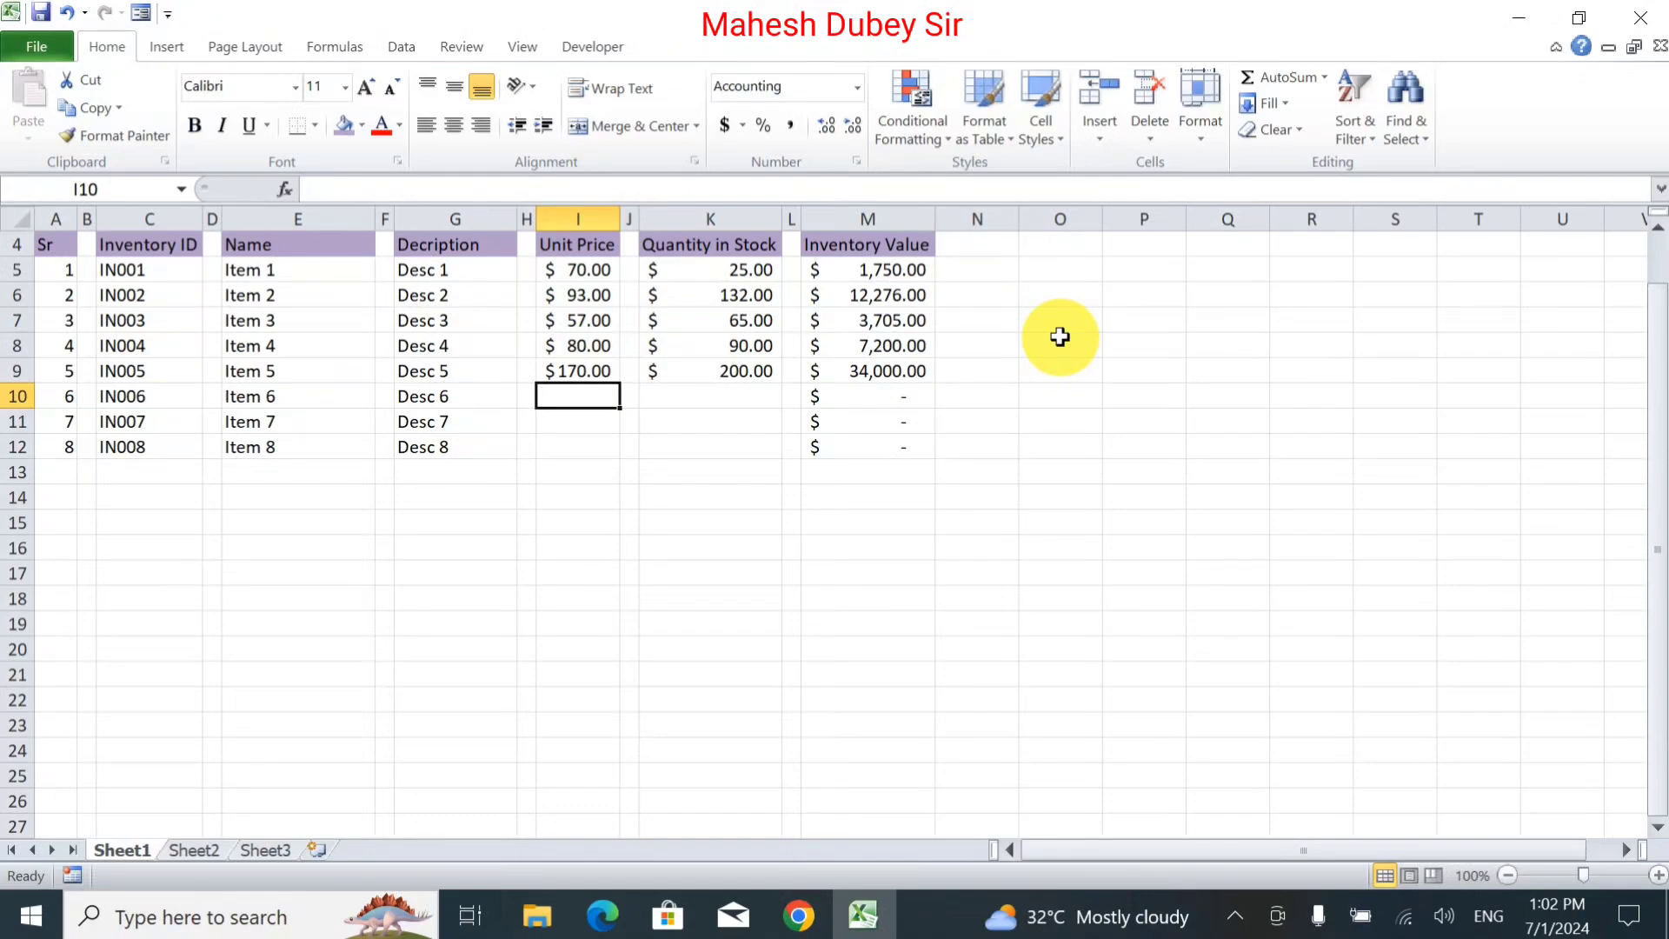
Enter a unit price of 68 in I10 and a stock quantity of 80 in K10 for Item 6.
type("68")
key("Tab")
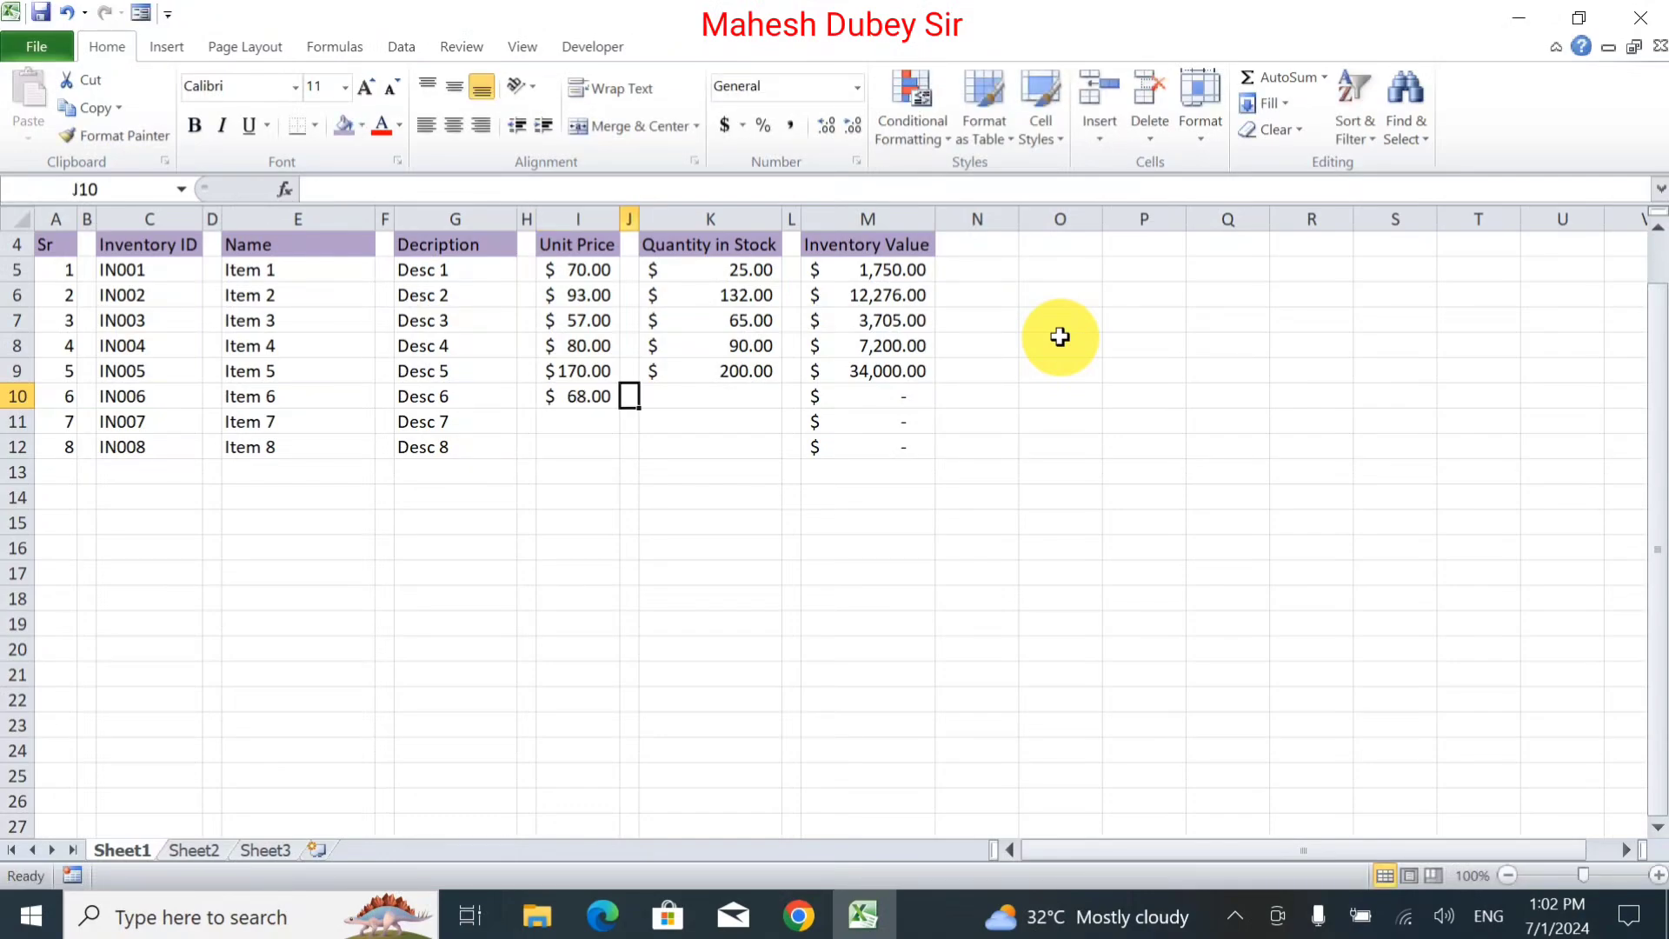
type("8")
key("BackSpace")
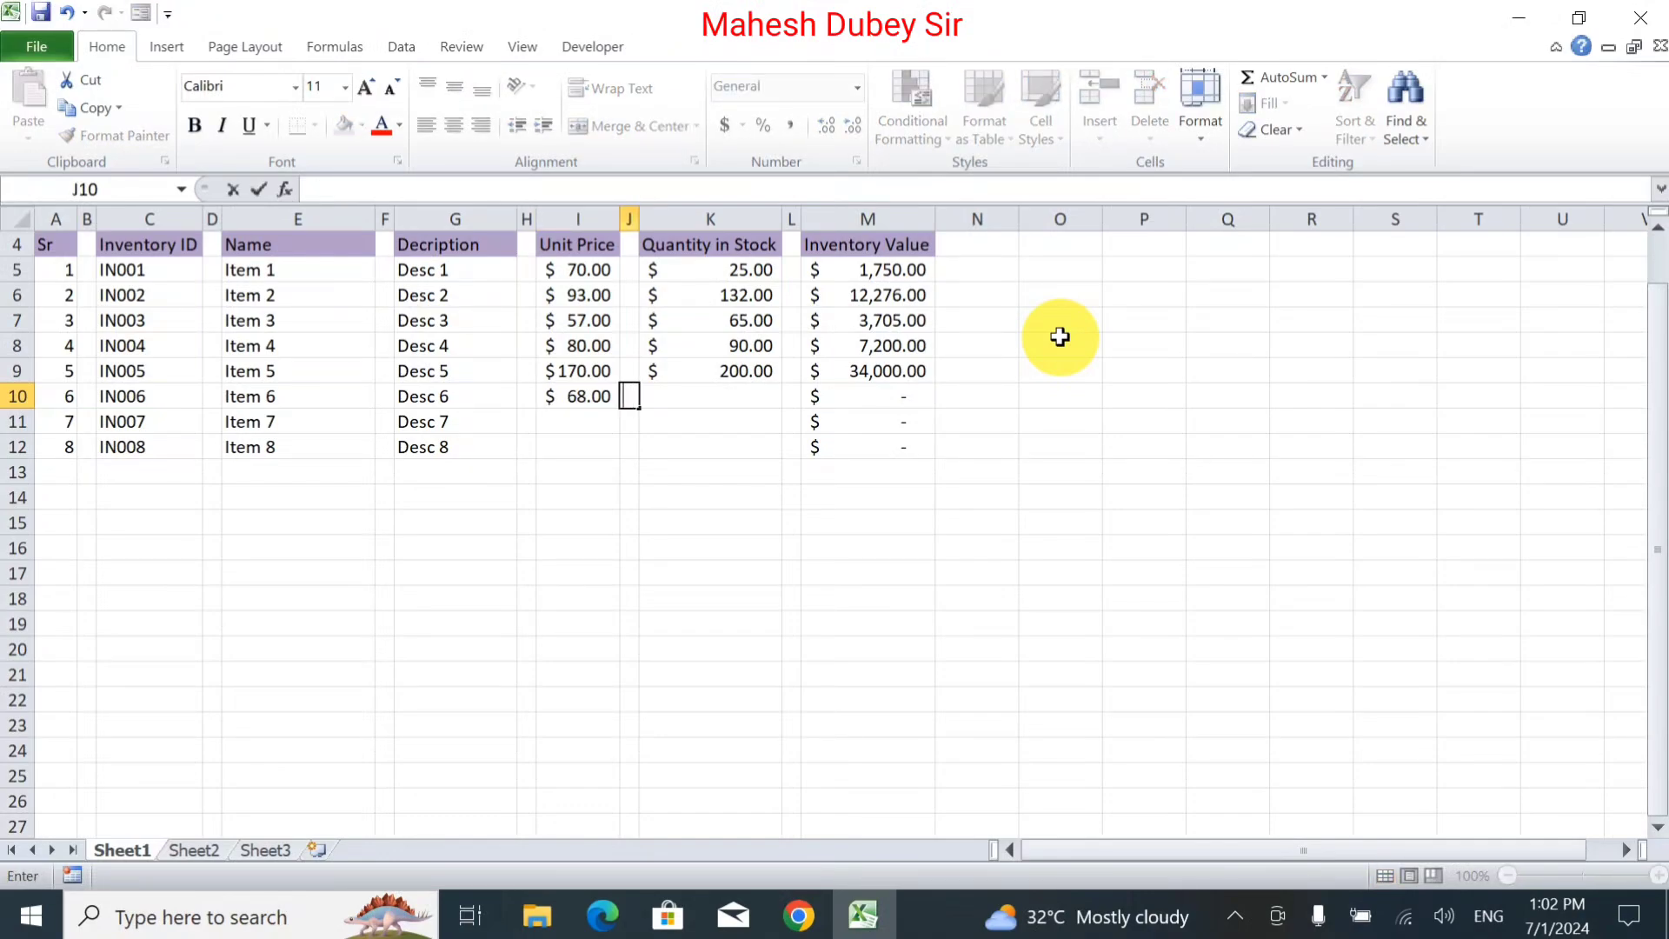
key("Tab")
type("80")
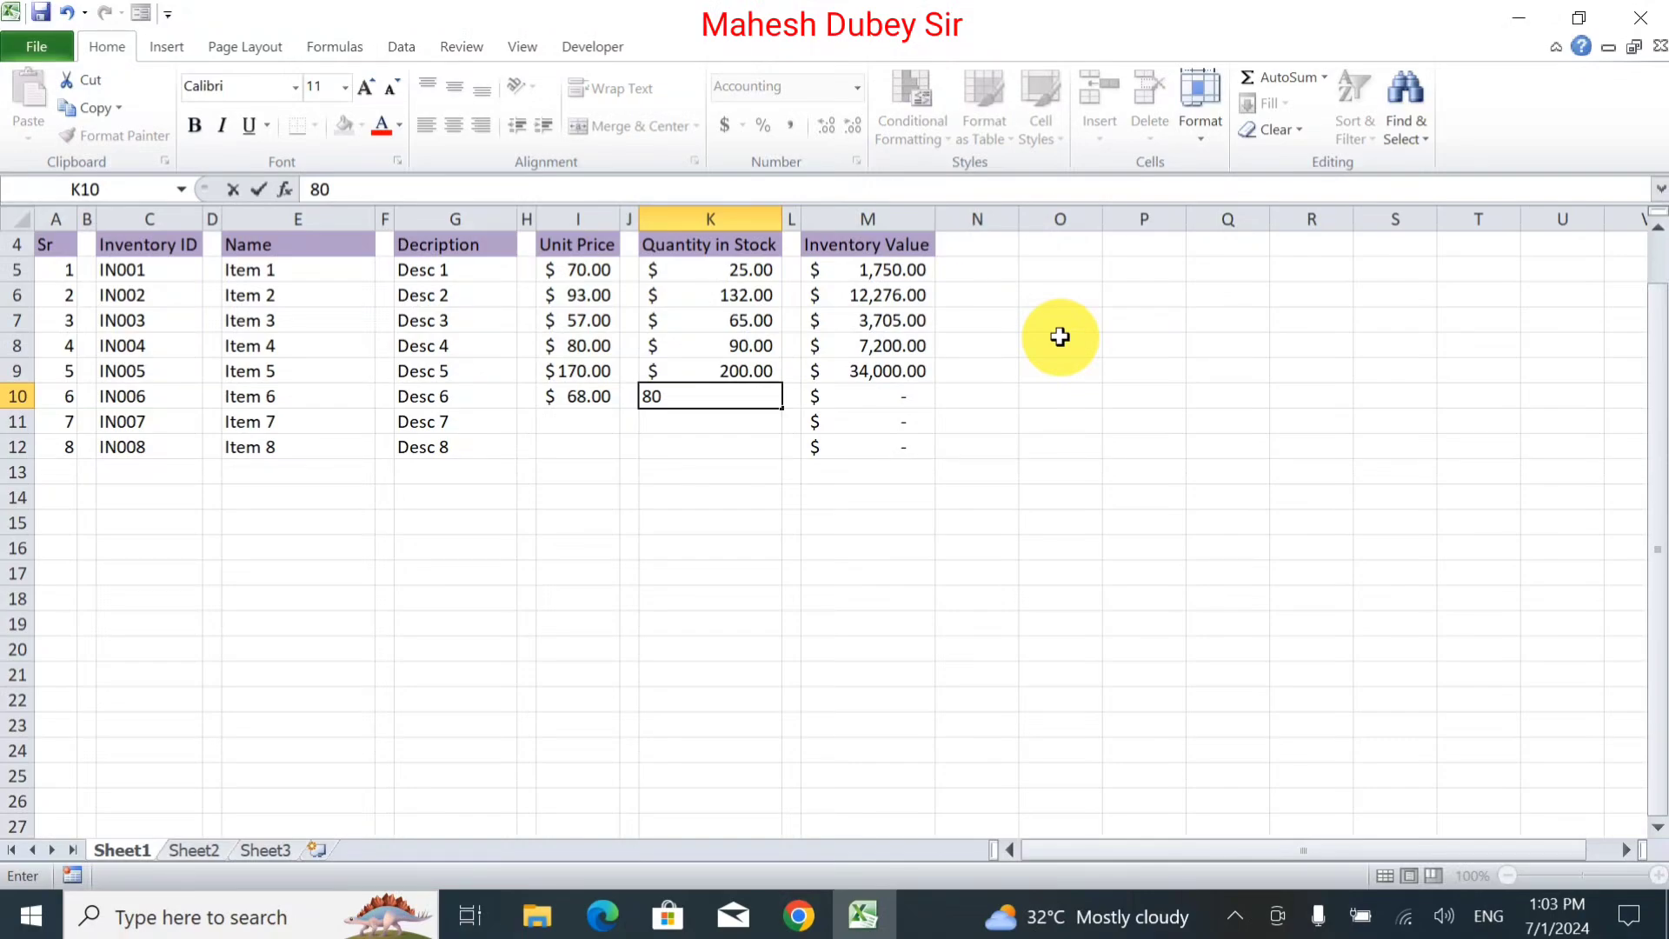
key("Return")
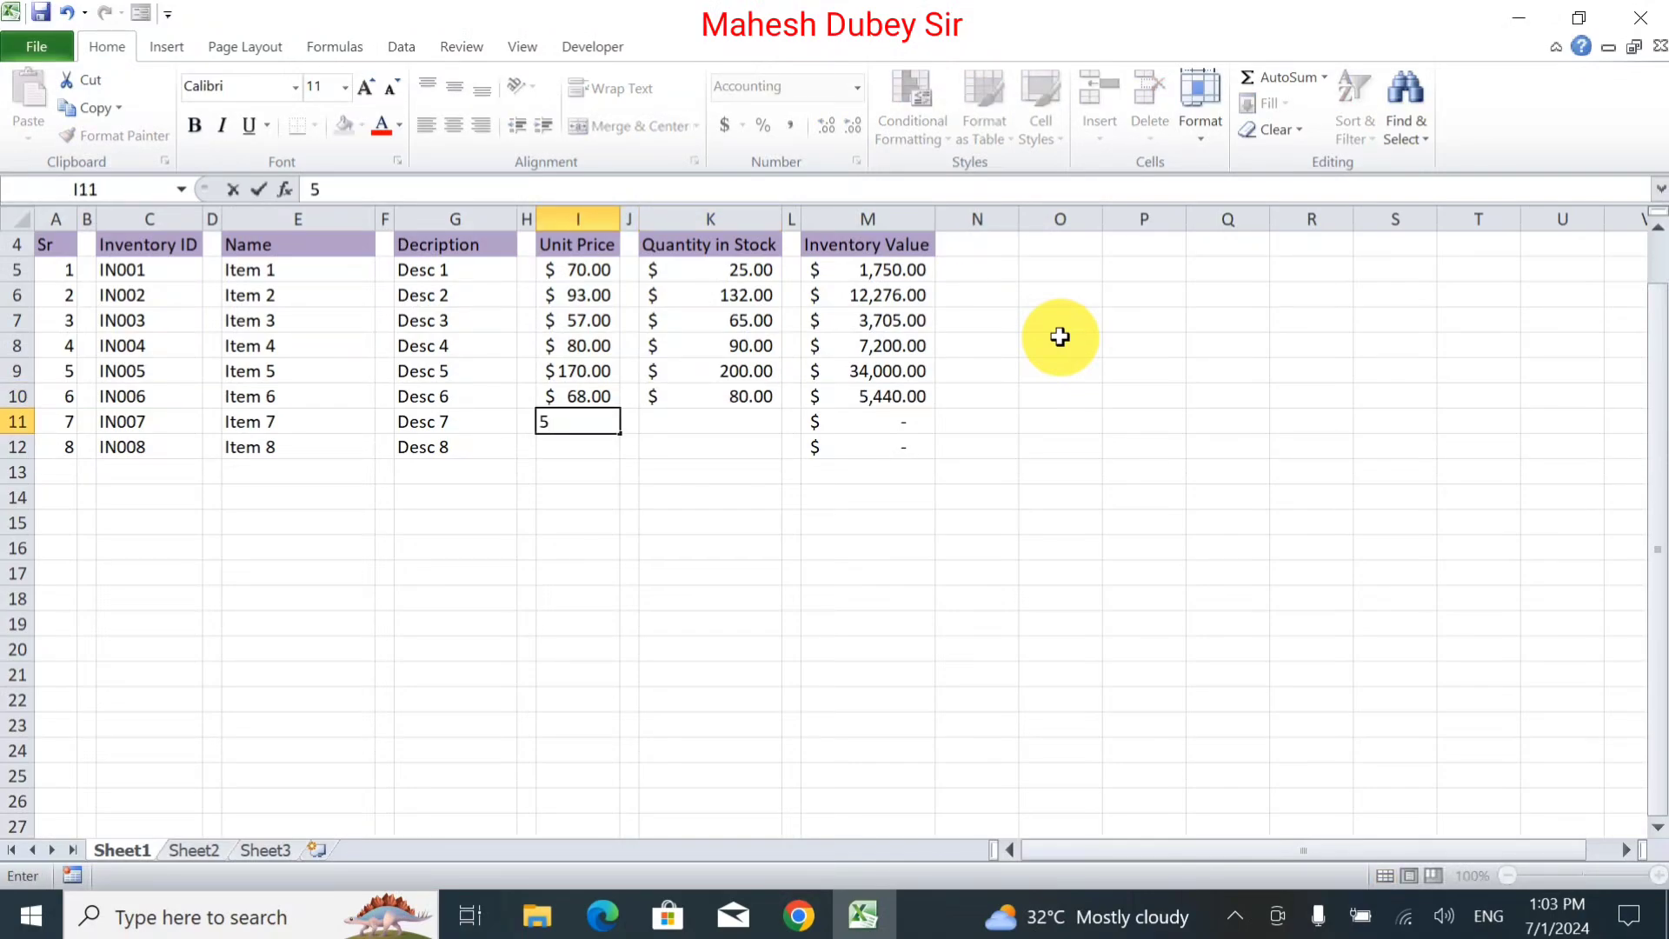
Enter a unit price of 50 in I11 and a stock quantity of 90 in K11 for Item 7.
type("0")
key("Tab")
key("Tab")
type("90")
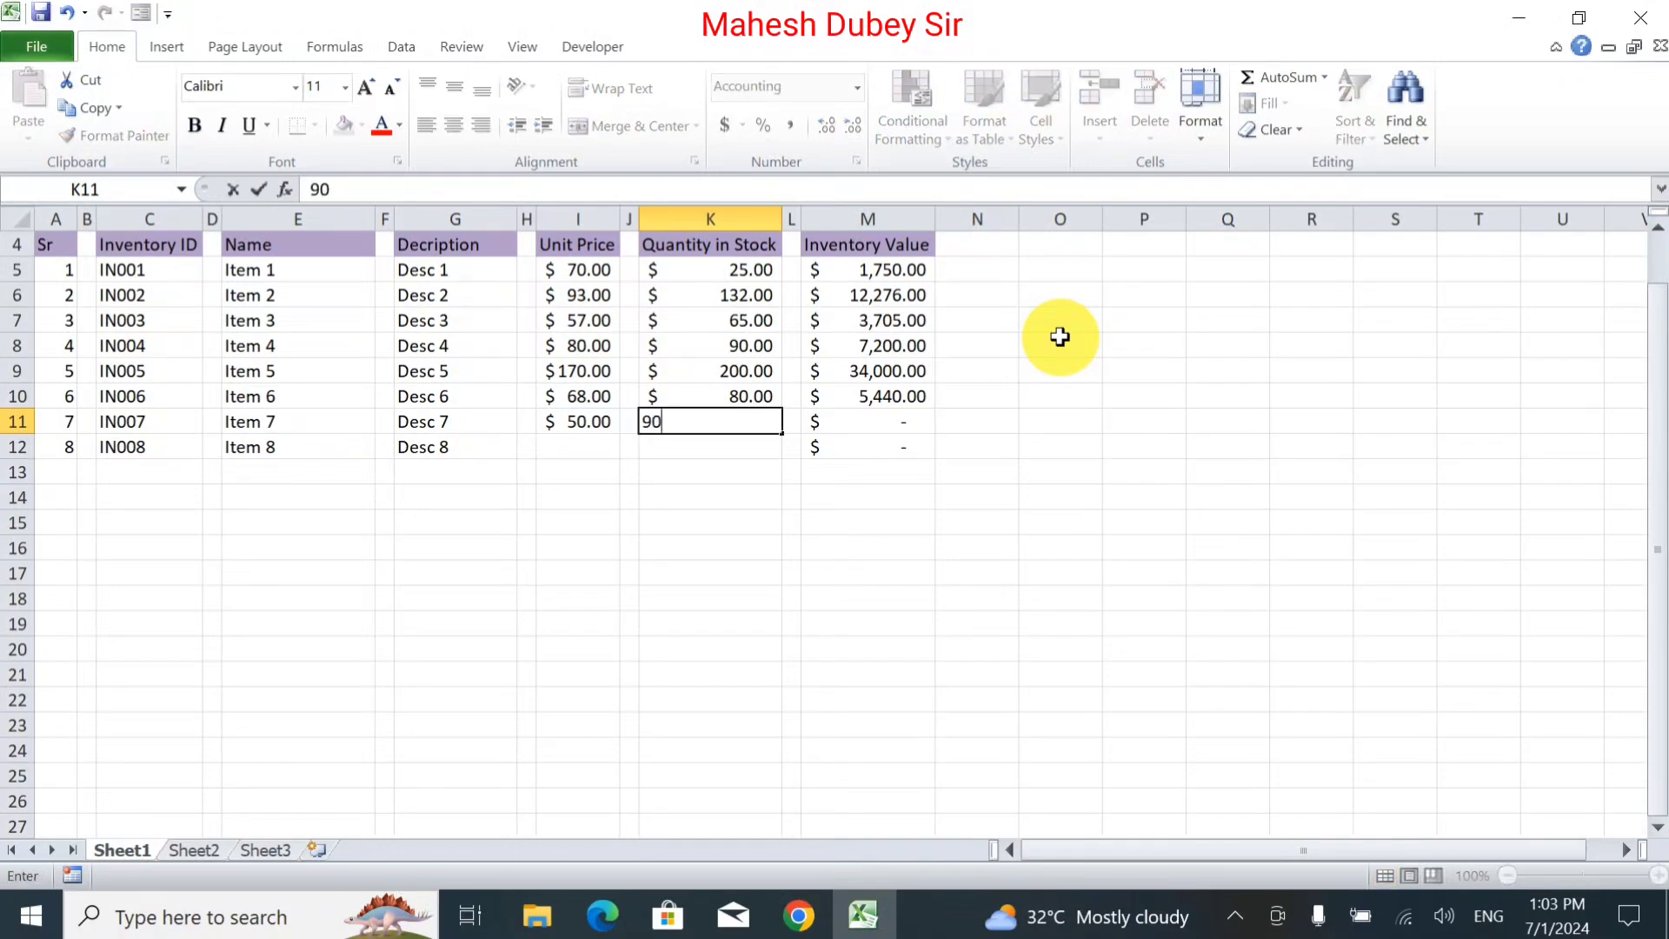
key("Tab")
key("Return")
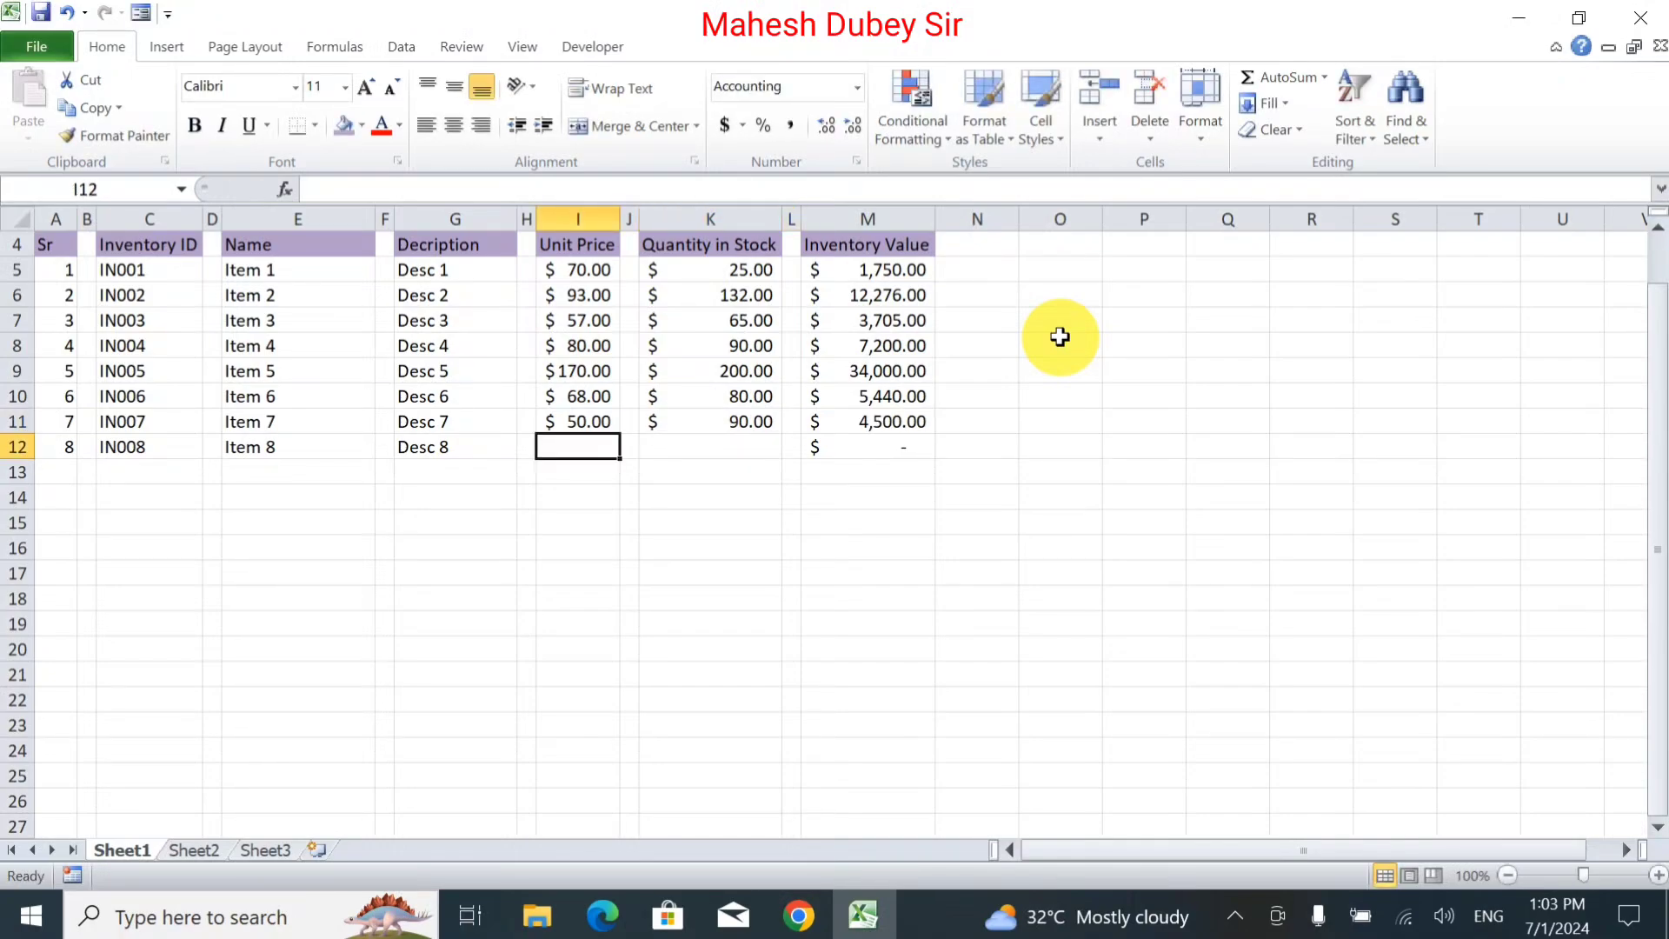
Enter a unit price of 58 in I12 and a stock quantity of 90 in K12 for Item 8.
type("58")
key("Tab")
key("Tab")
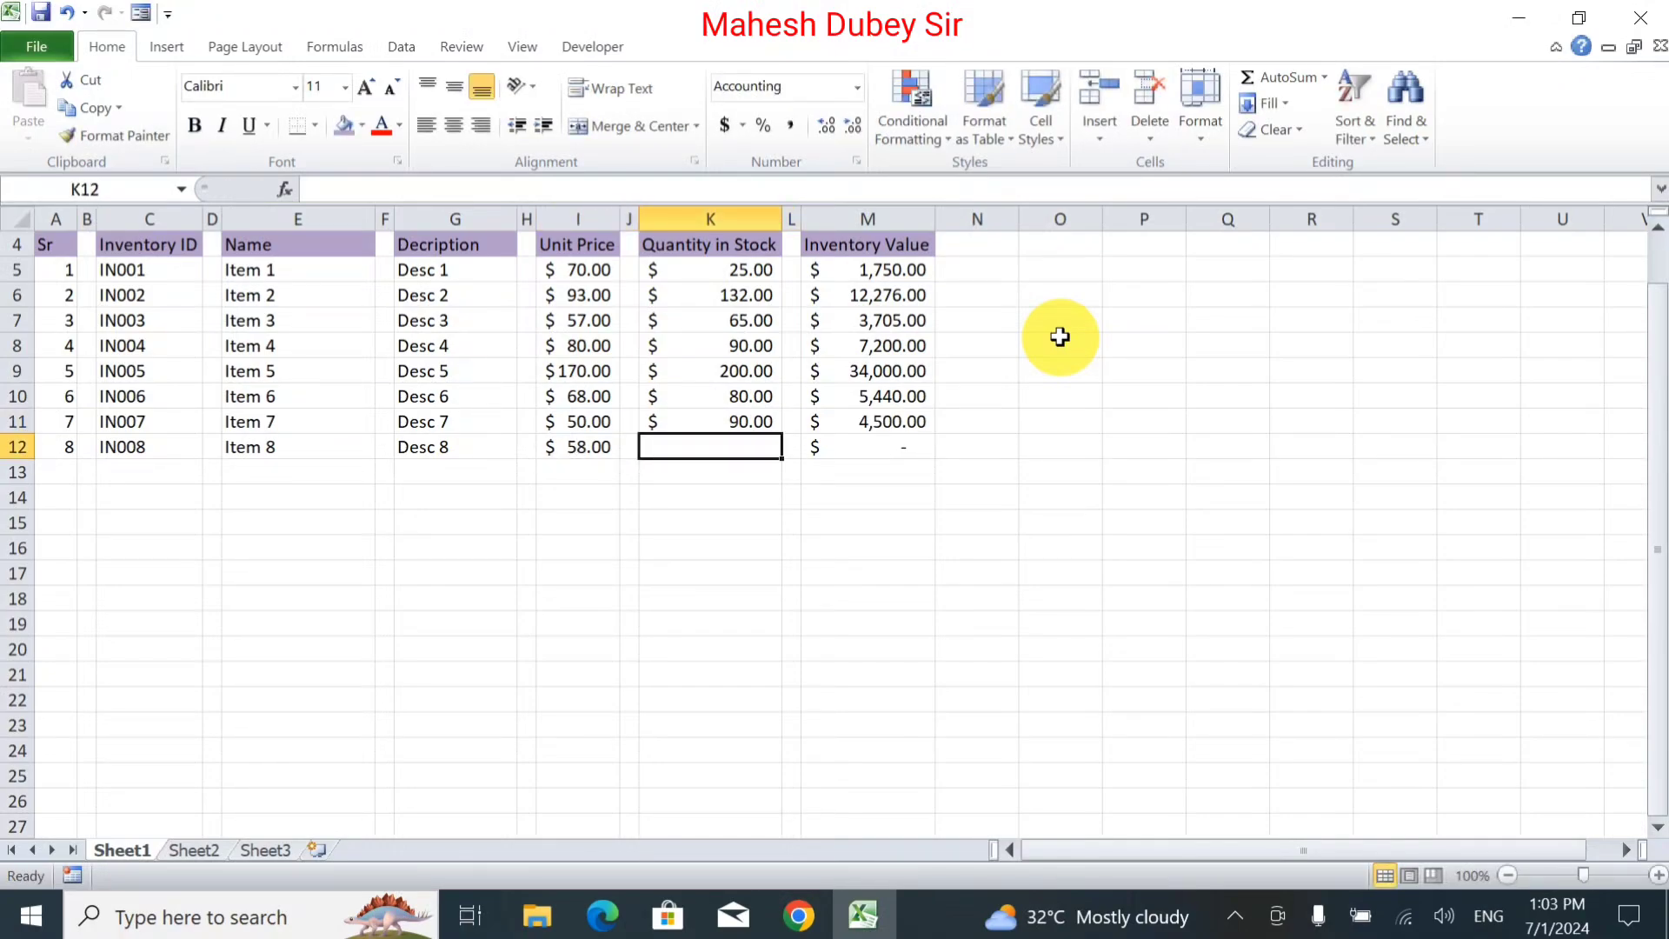
type("90")
key("Tab")
key("Return")
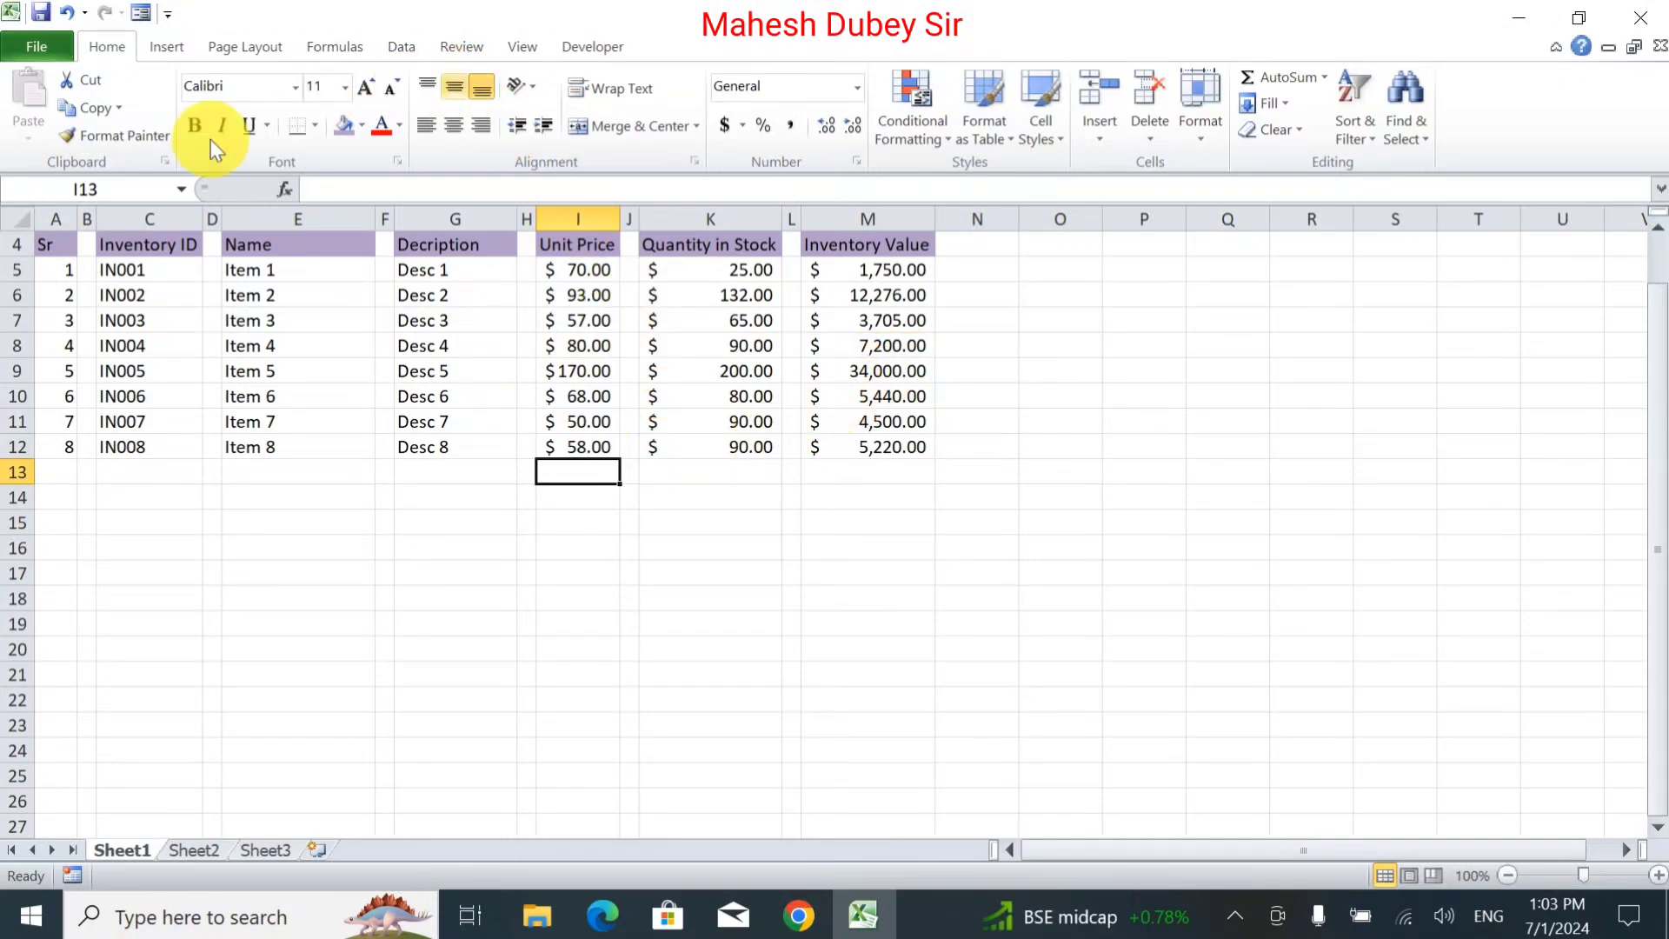
Shade the Item 1 row from A5 to M5 with a light olive green fill.
left_click_drag(66, 266, 856, 261)
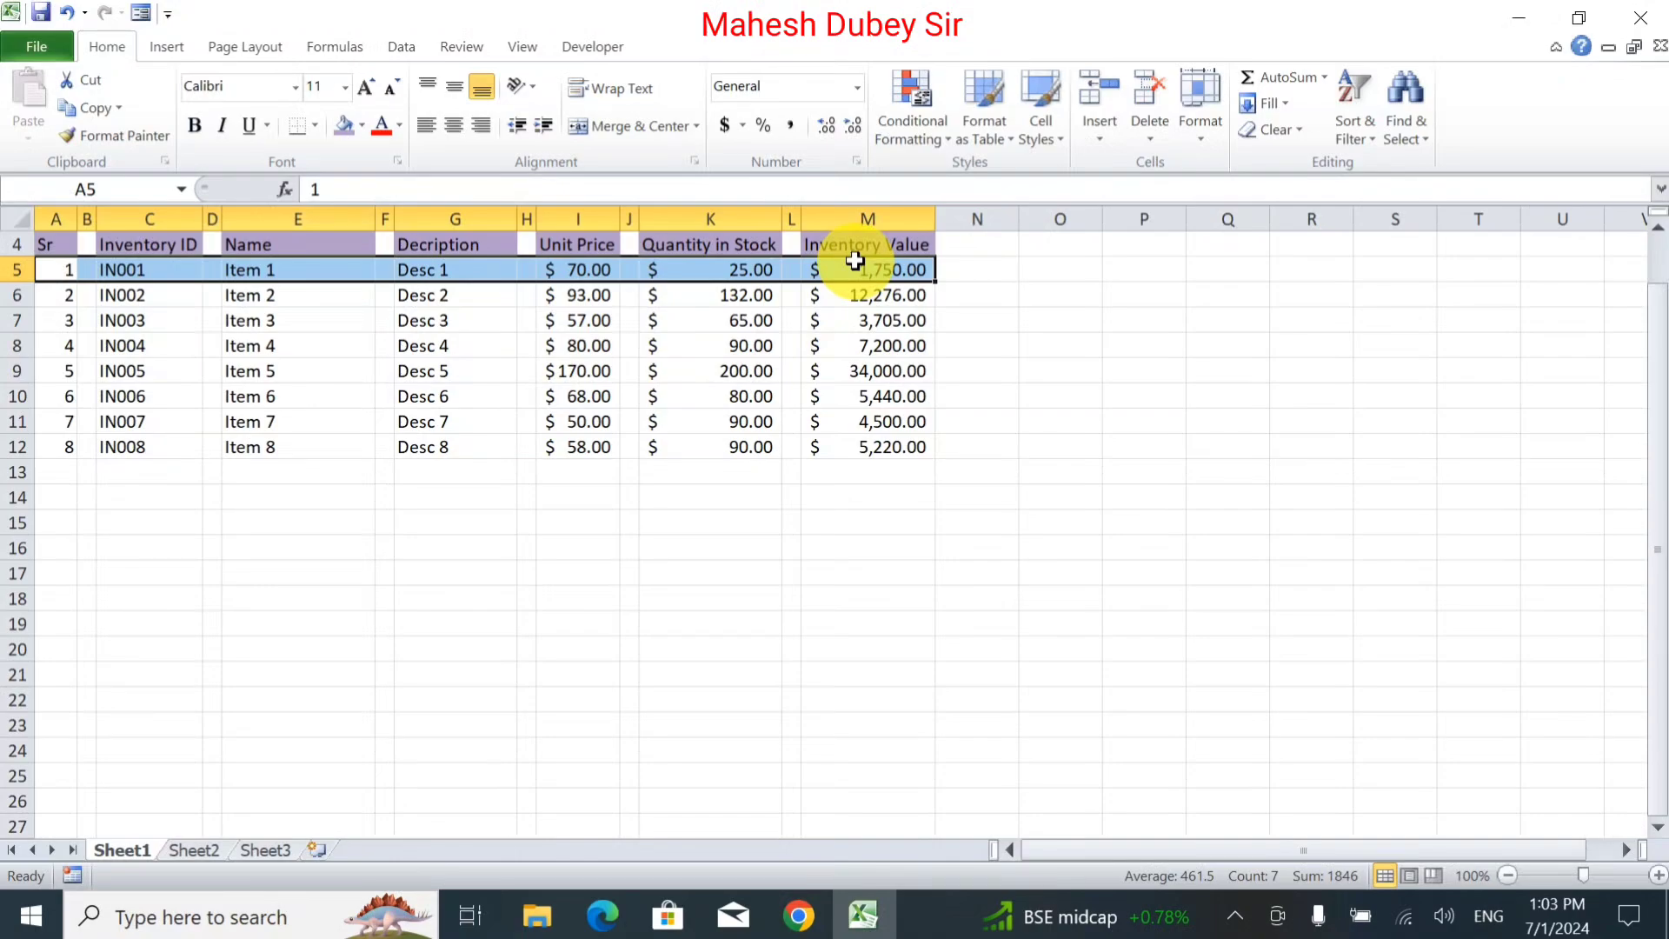
left_click(363, 127)
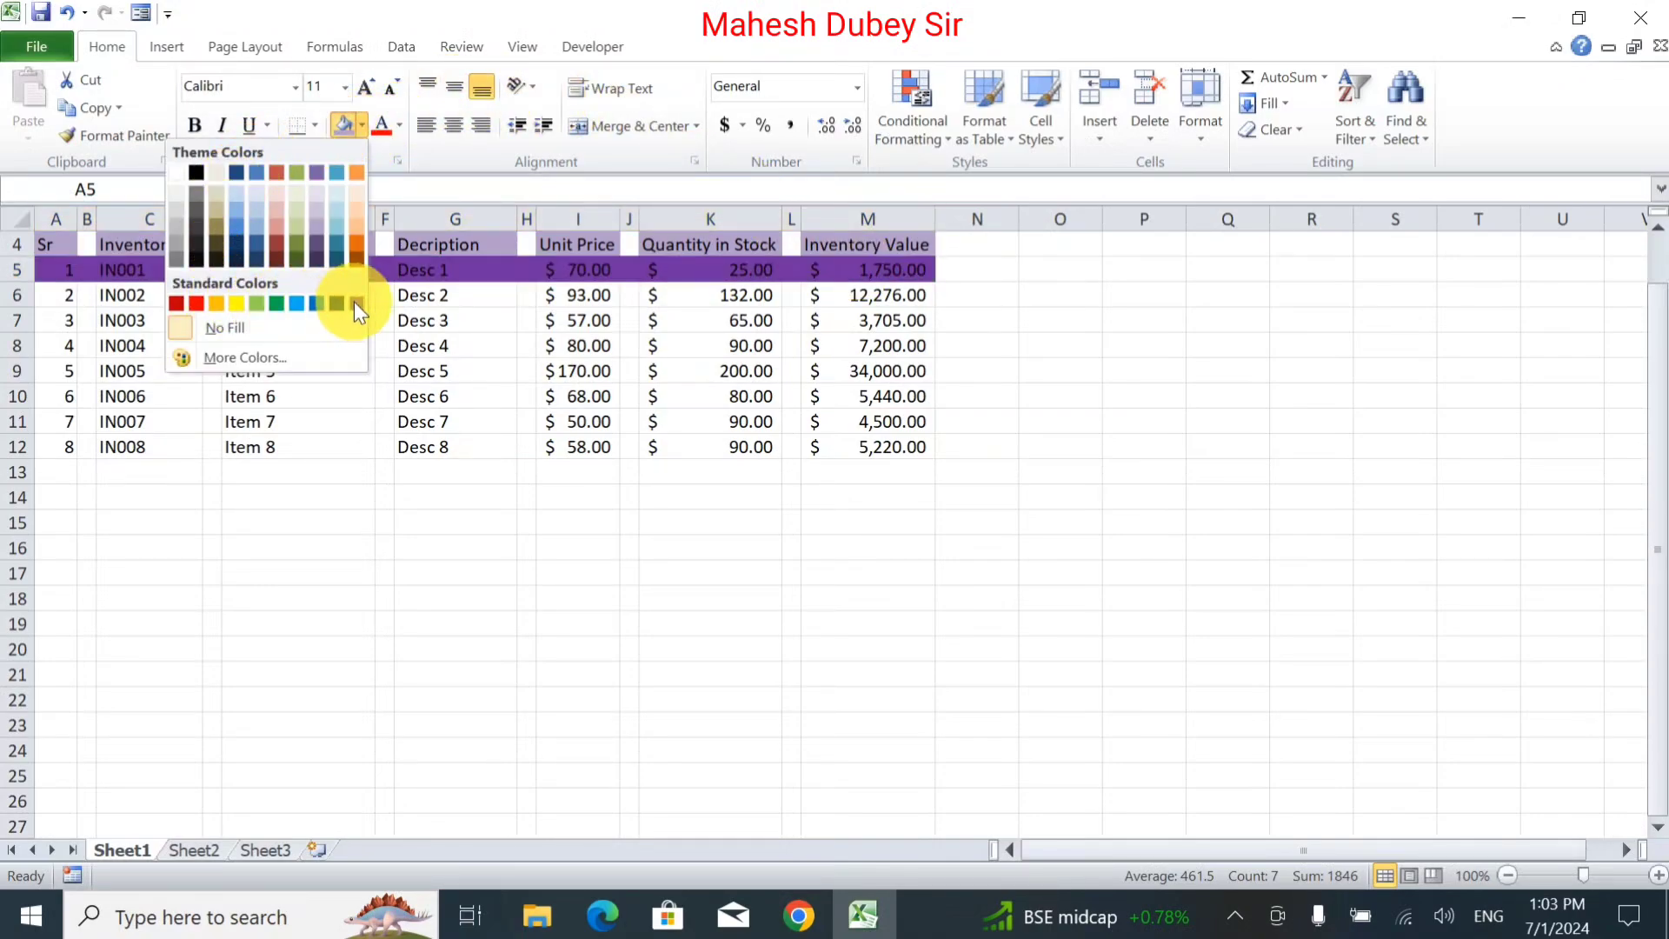
left_click(292, 211)
left_click(572, 499)
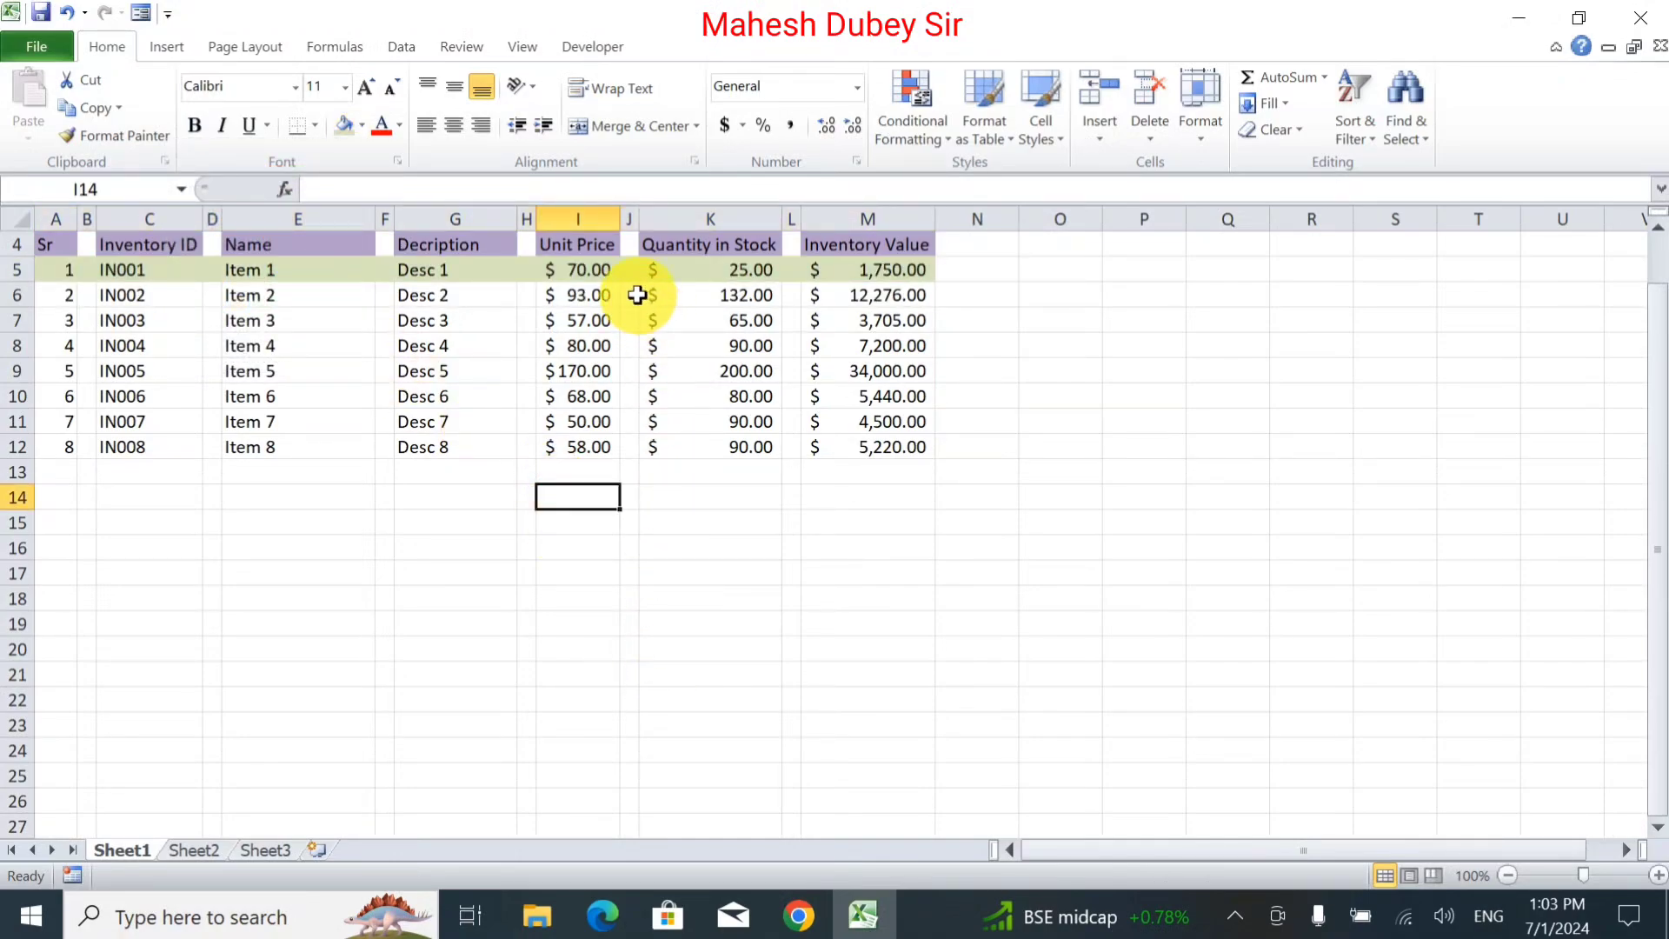
Apply the same light olive green fill to the entire Item 2 row, row 6.
left_click(21, 321)
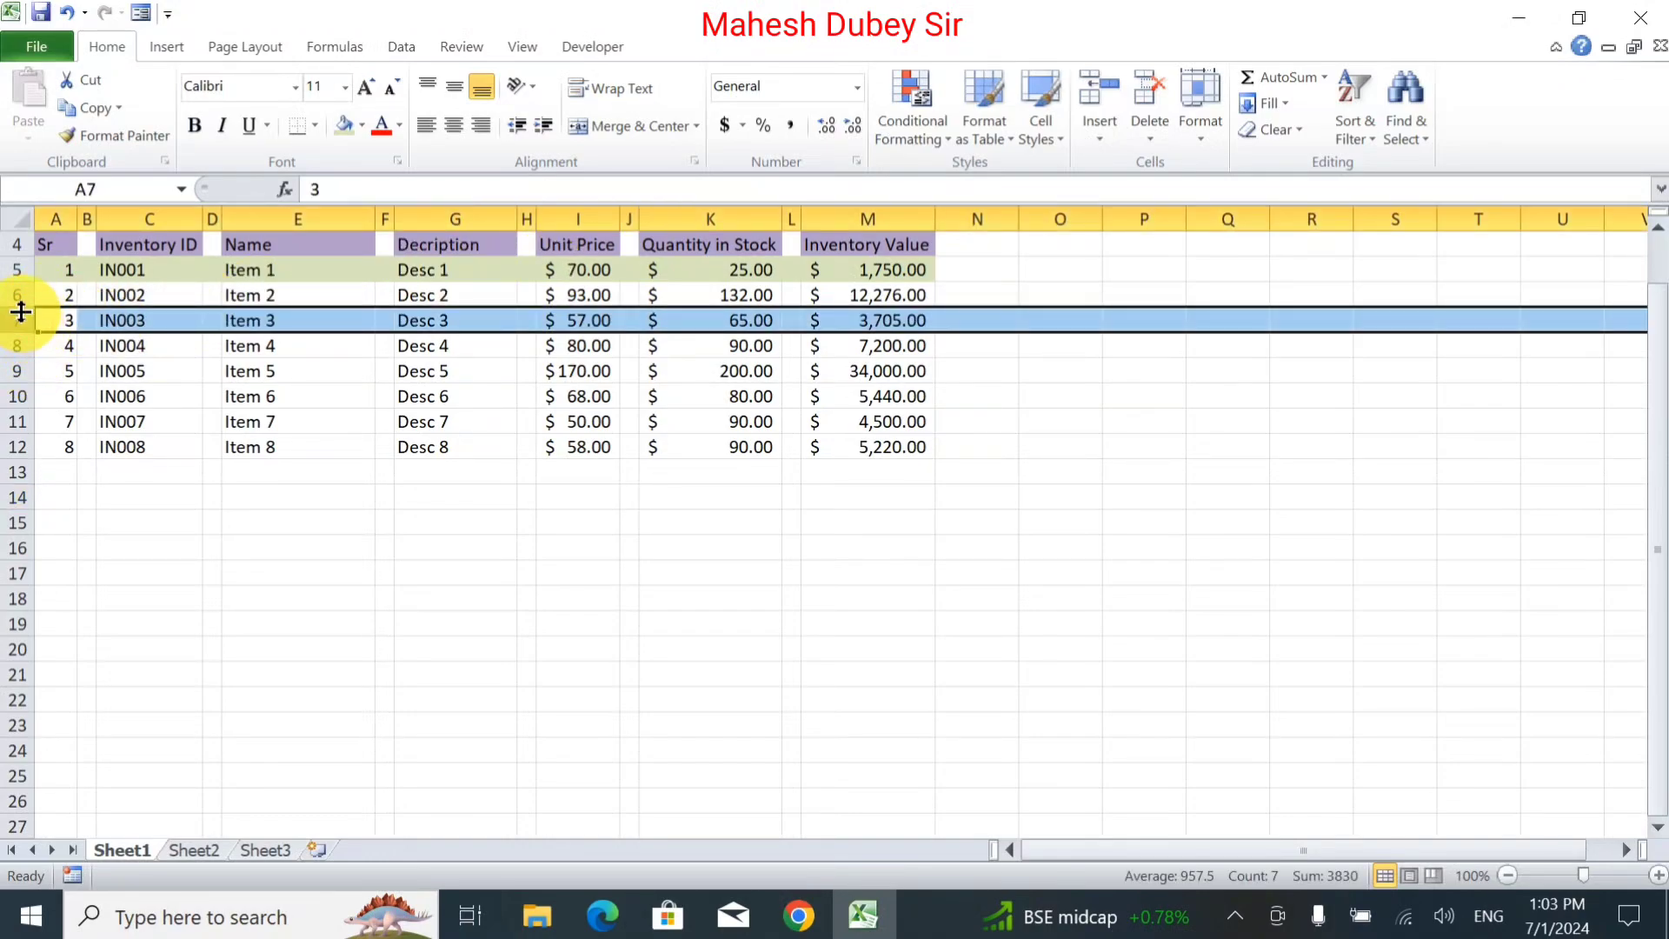
left_click(17, 295)
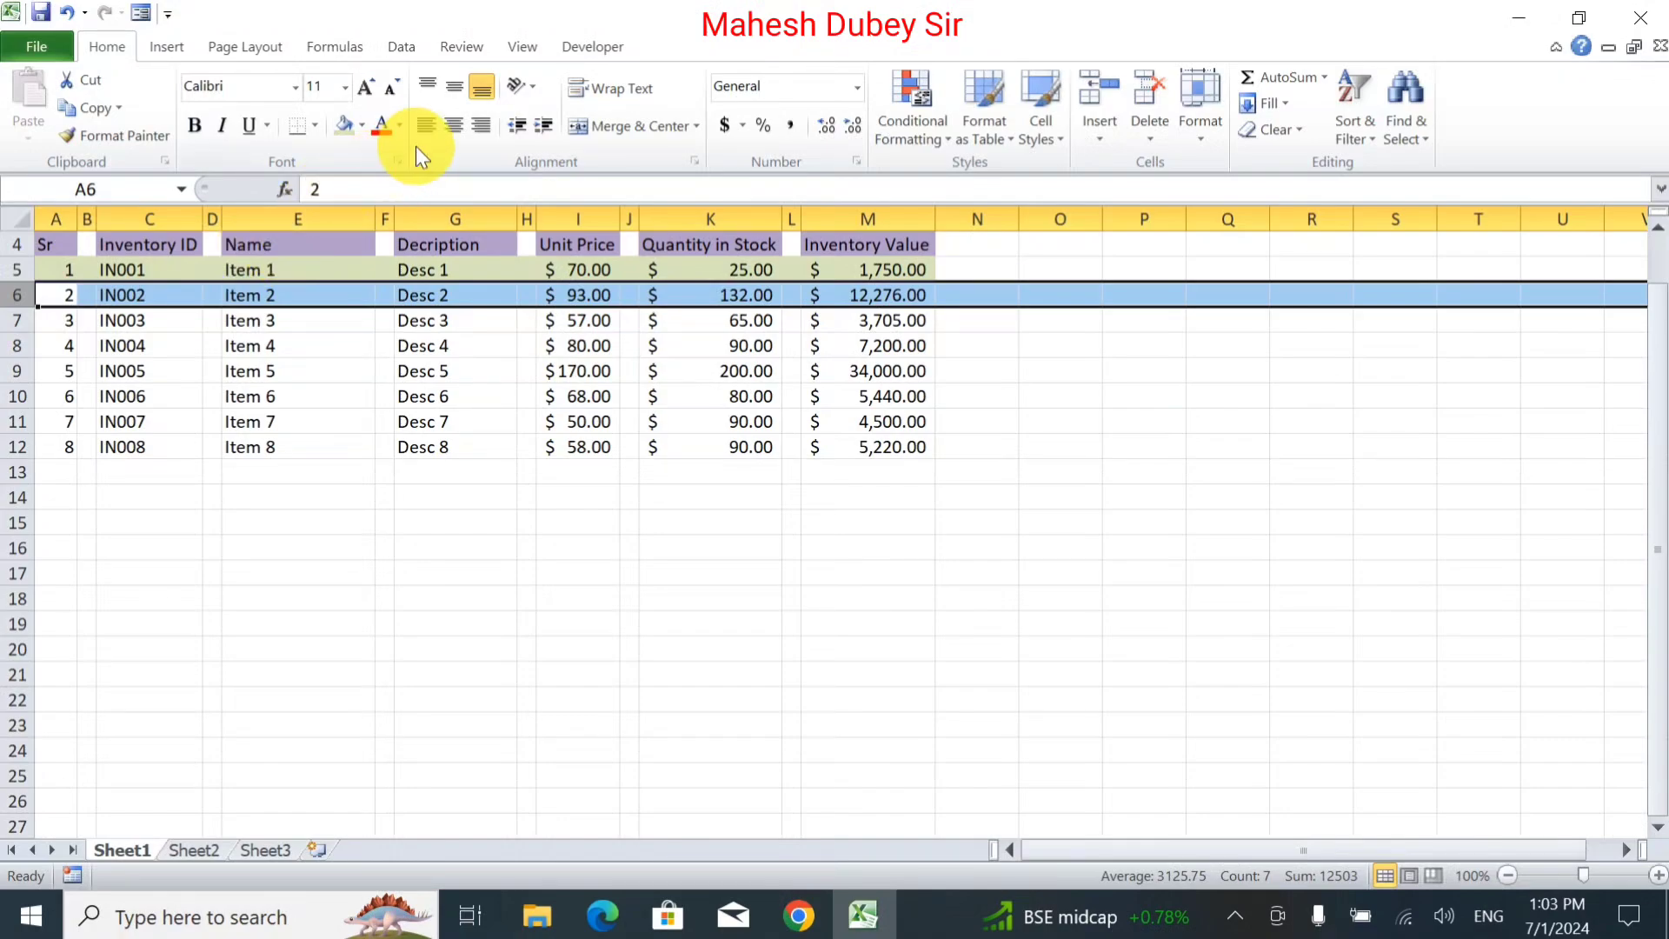
left_click(341, 129)
left_click(265, 347)
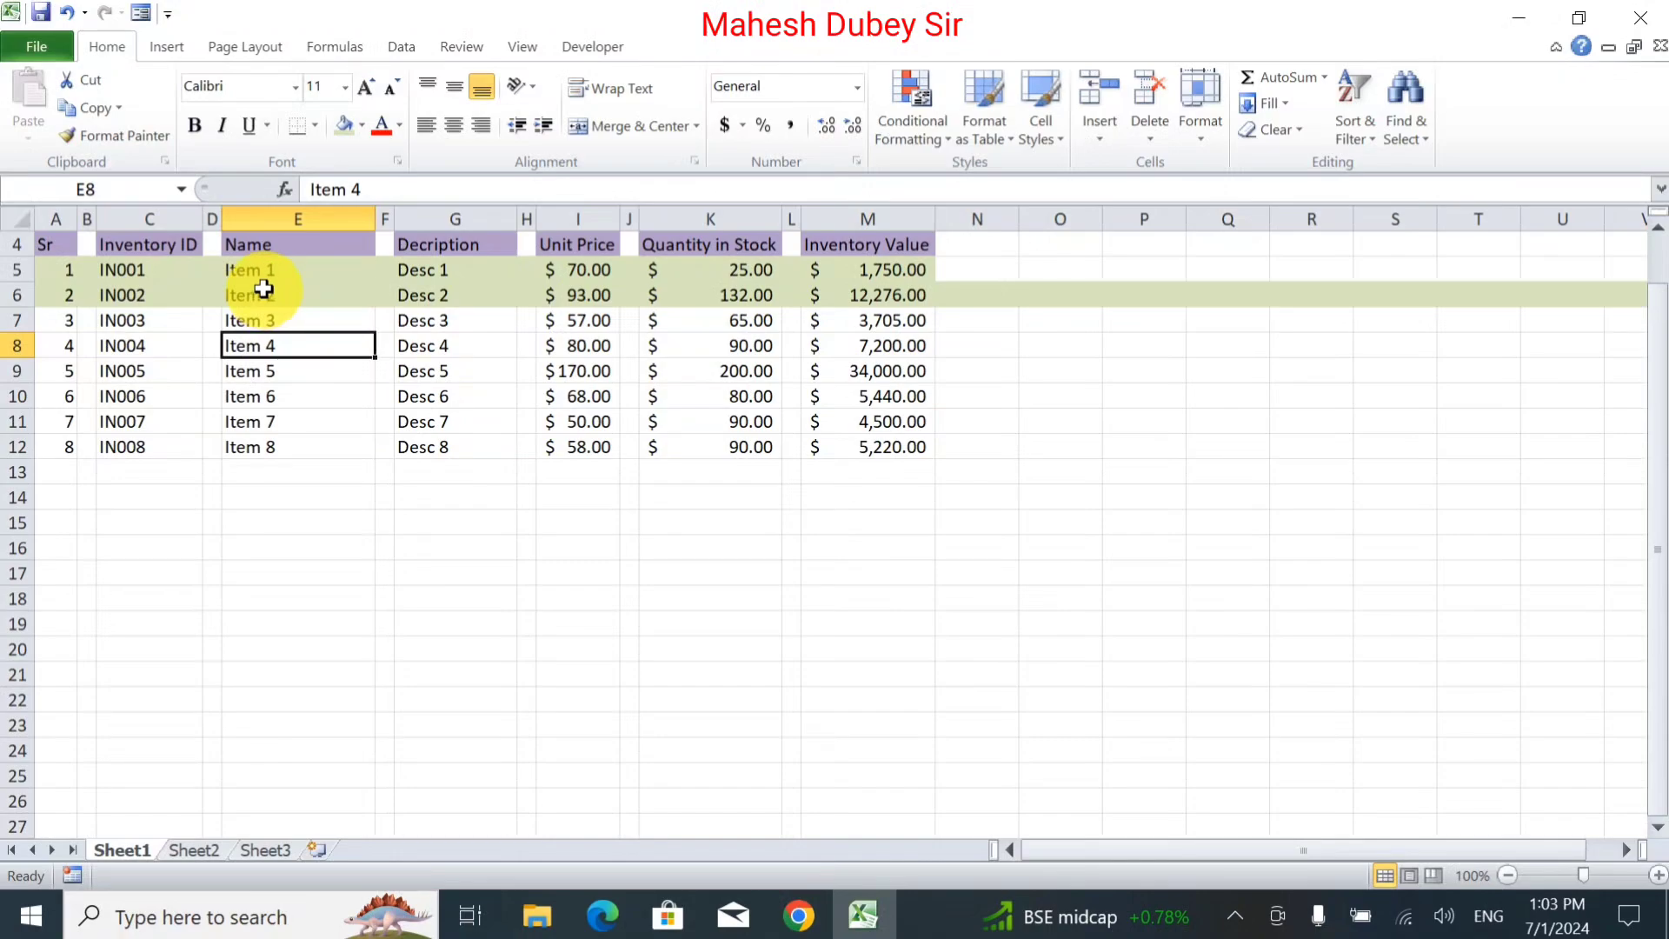
Insert a new row above the Item 2 row to separate it from Item 1.
left_click(18, 300)
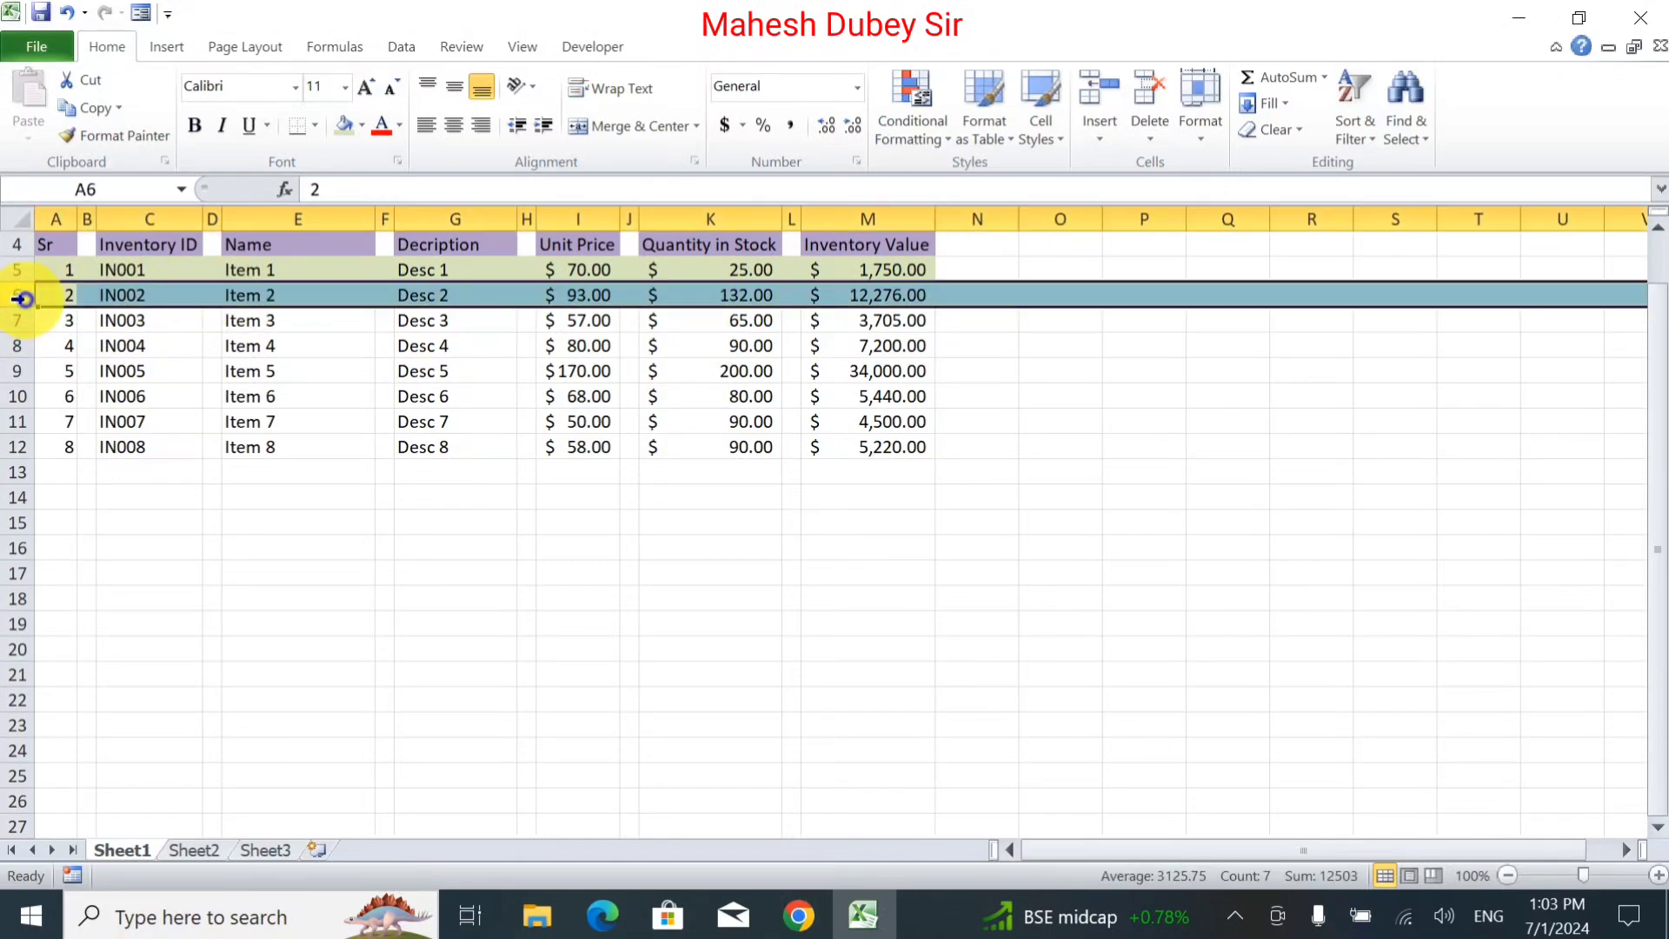
right_click(21, 299)
left_click(91, 463)
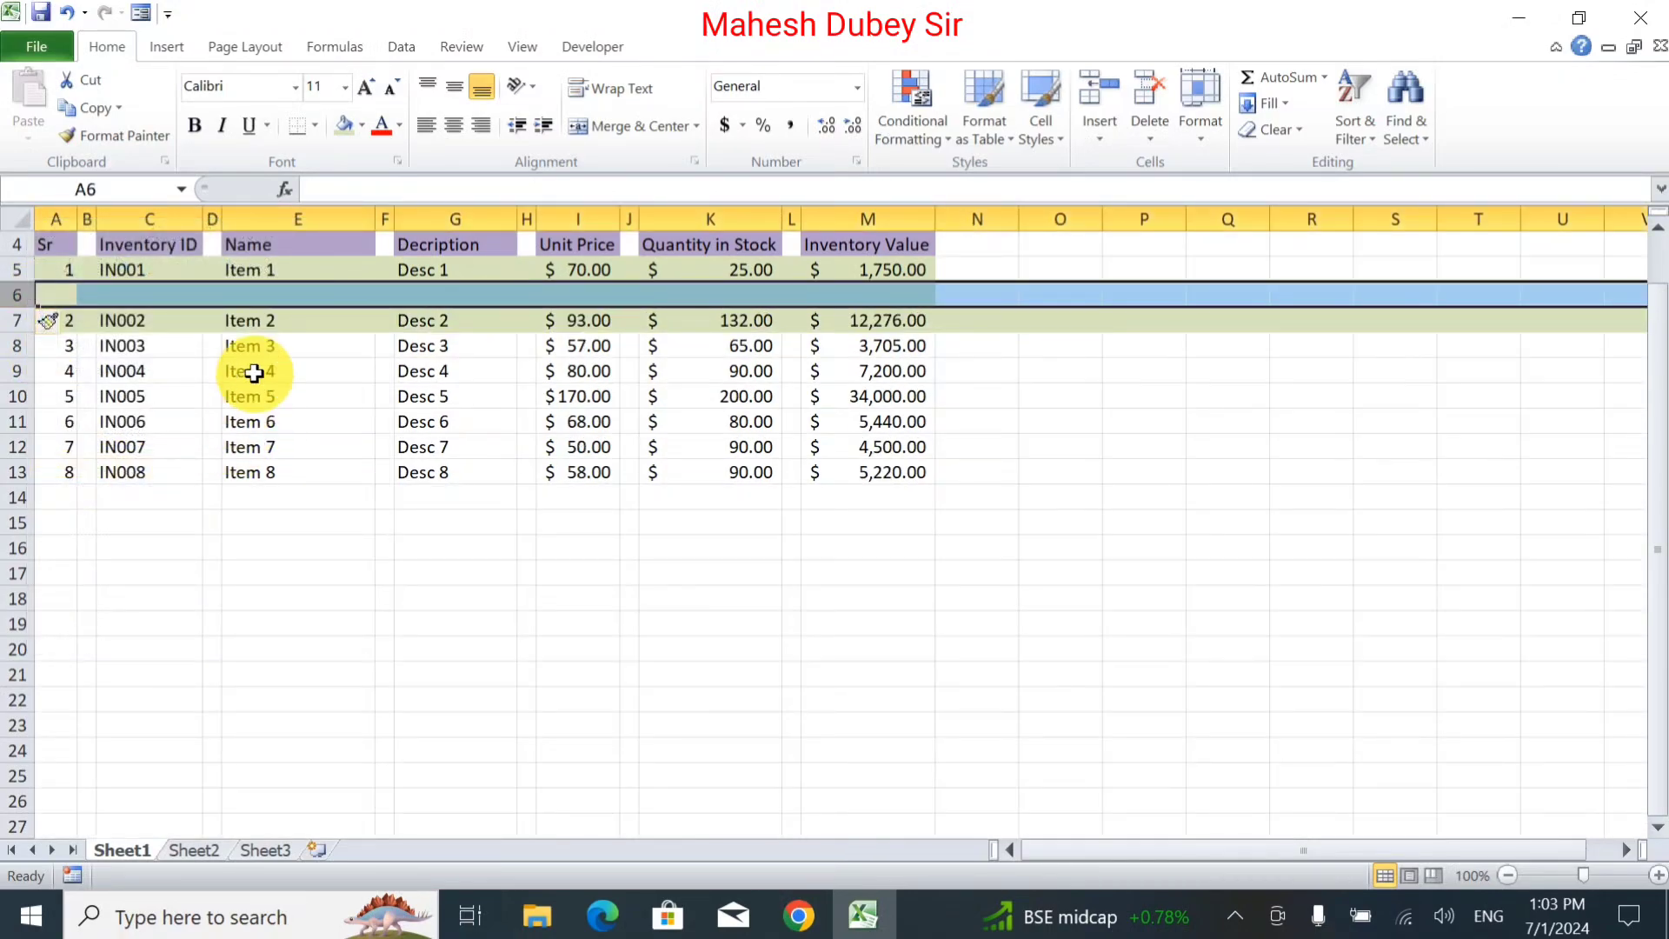
Remove the fill color from the new empty row 6 by setting it to No Fill.
left_click(254, 372)
left_click(17, 294)
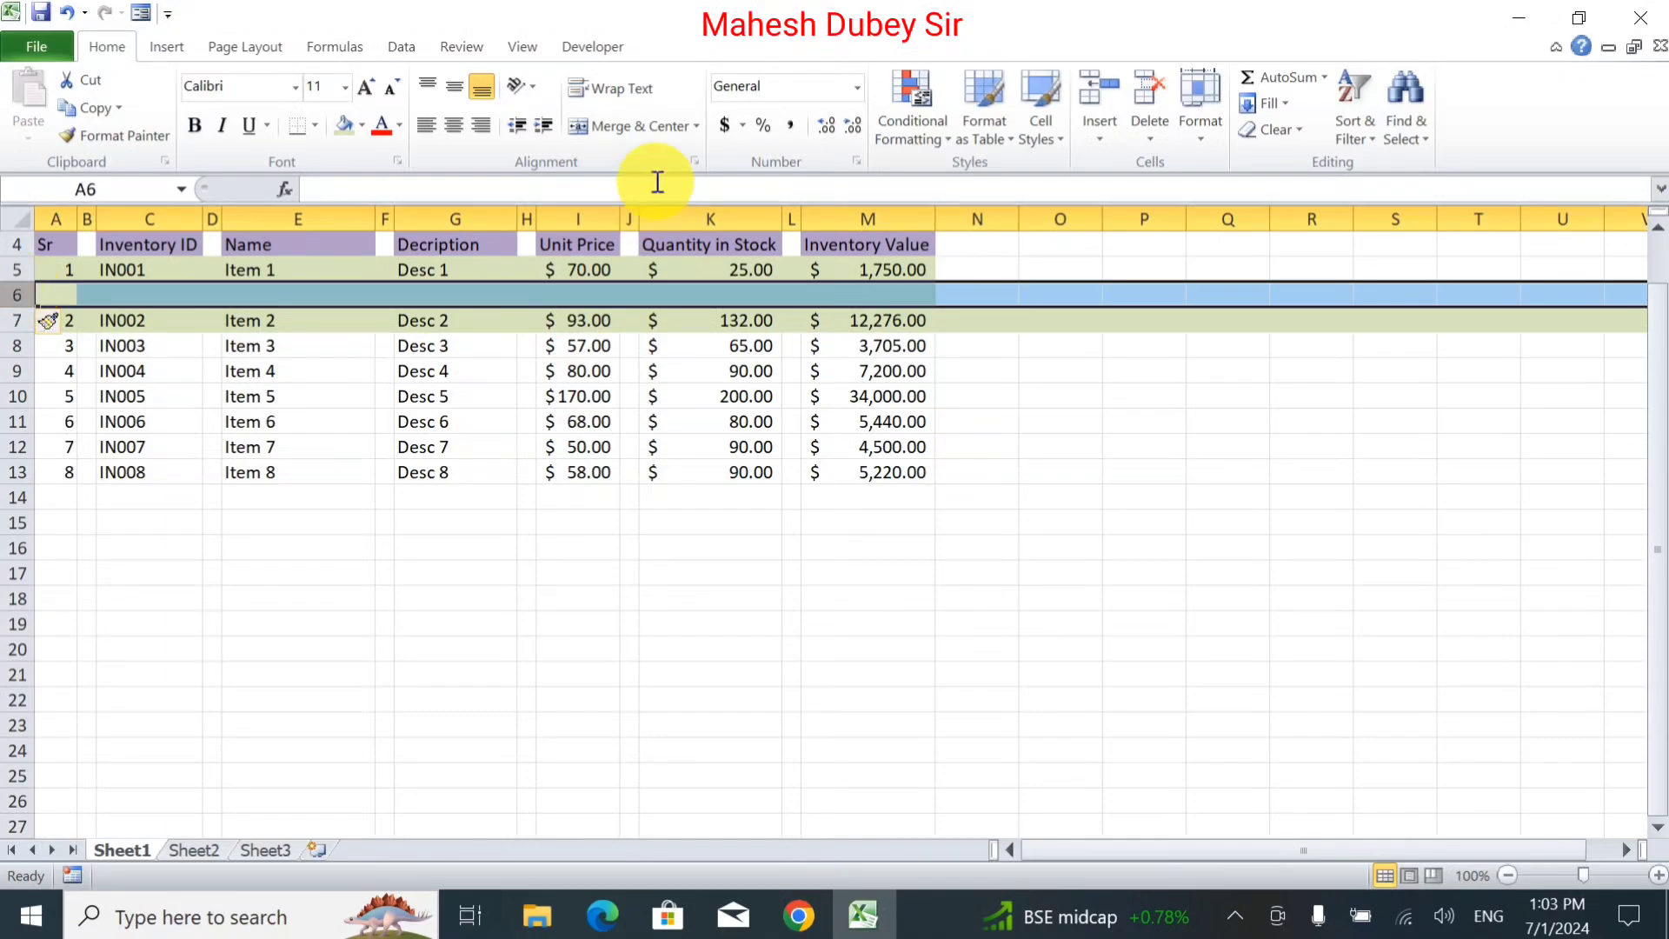
left_click(361, 125)
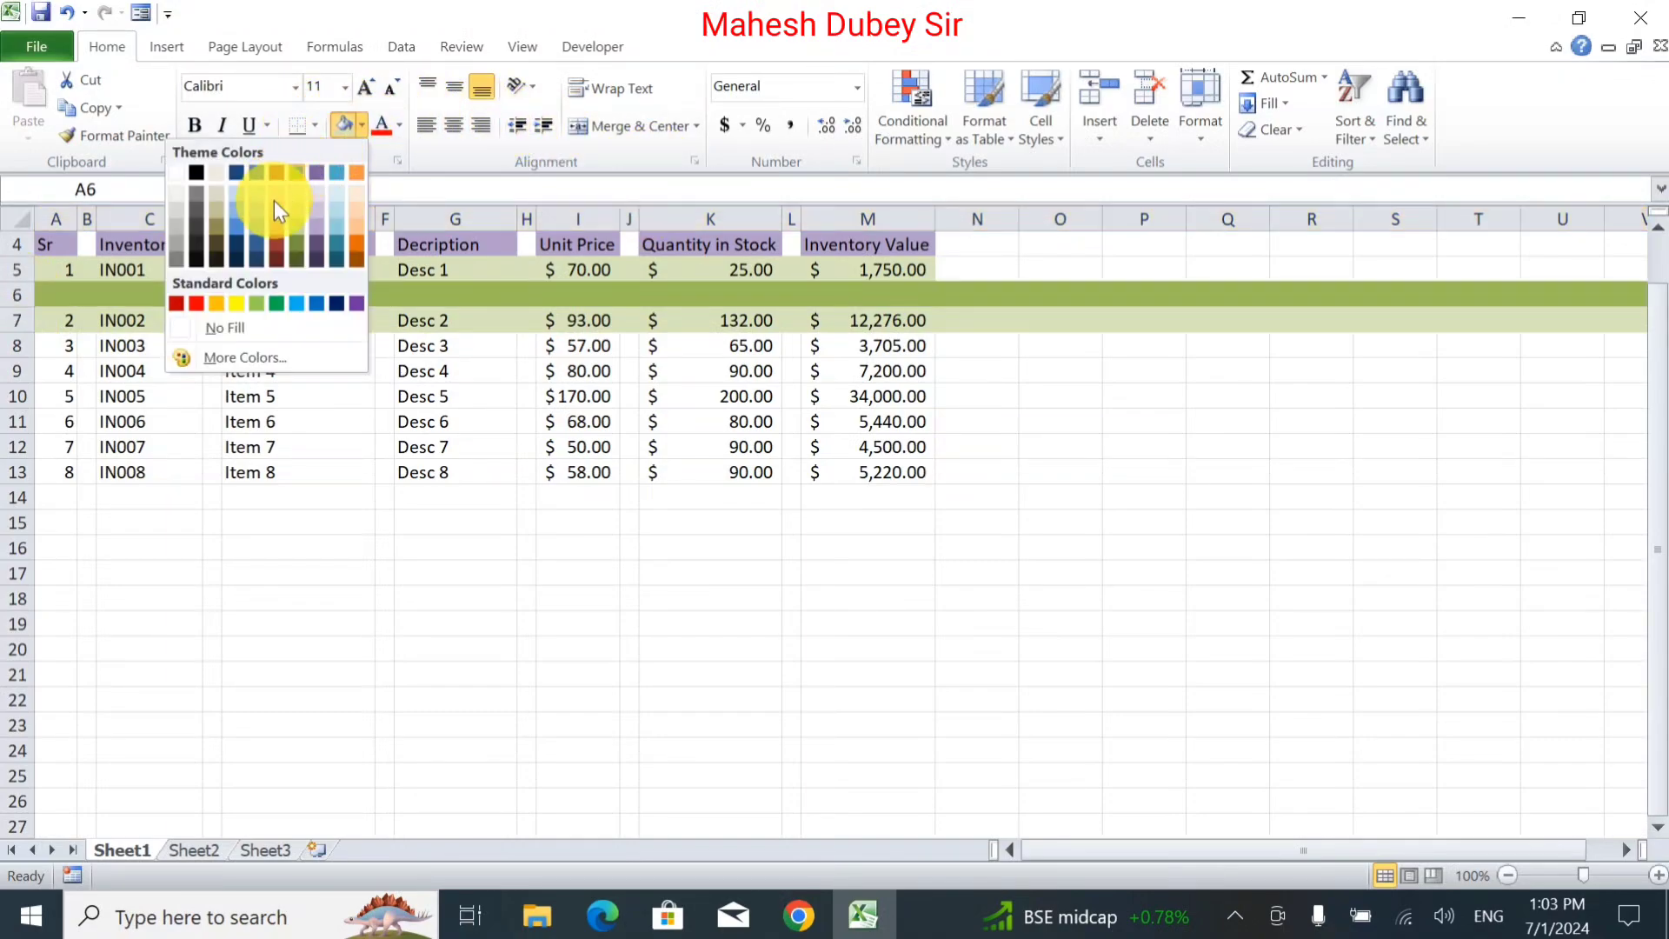
left_click(252, 330)
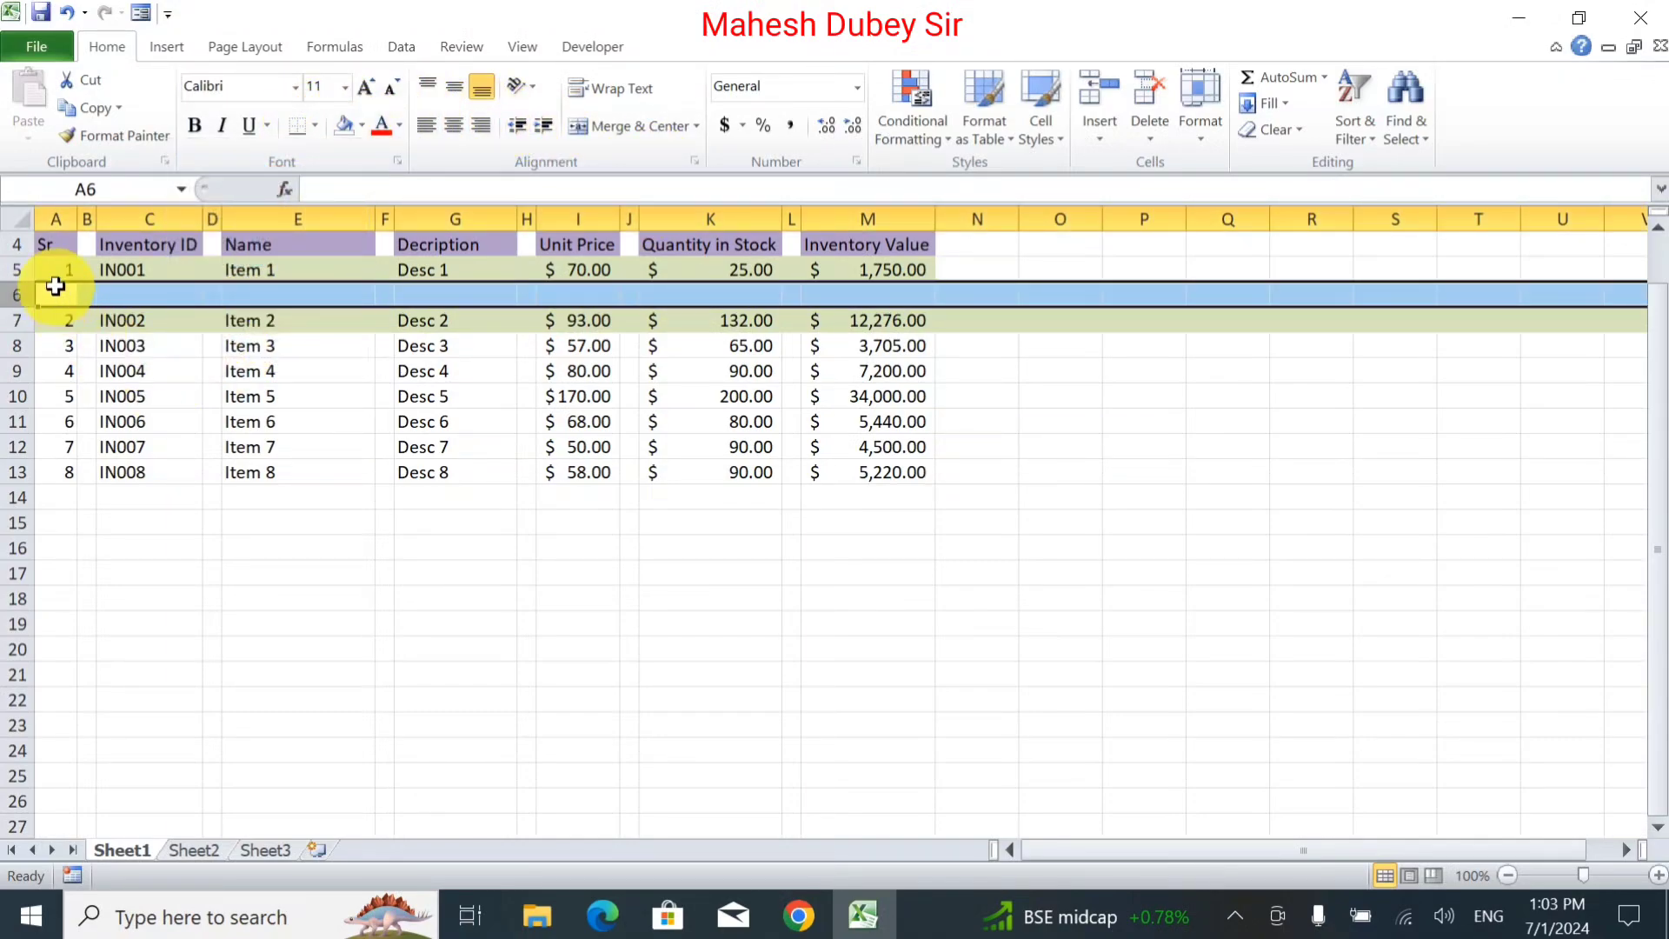
Reduce the height of the empty row 6 to make it a thin spacer between Item 1 and Item 2.
left_click_drag(23, 315, 28, 290)
left_click(140, 377)
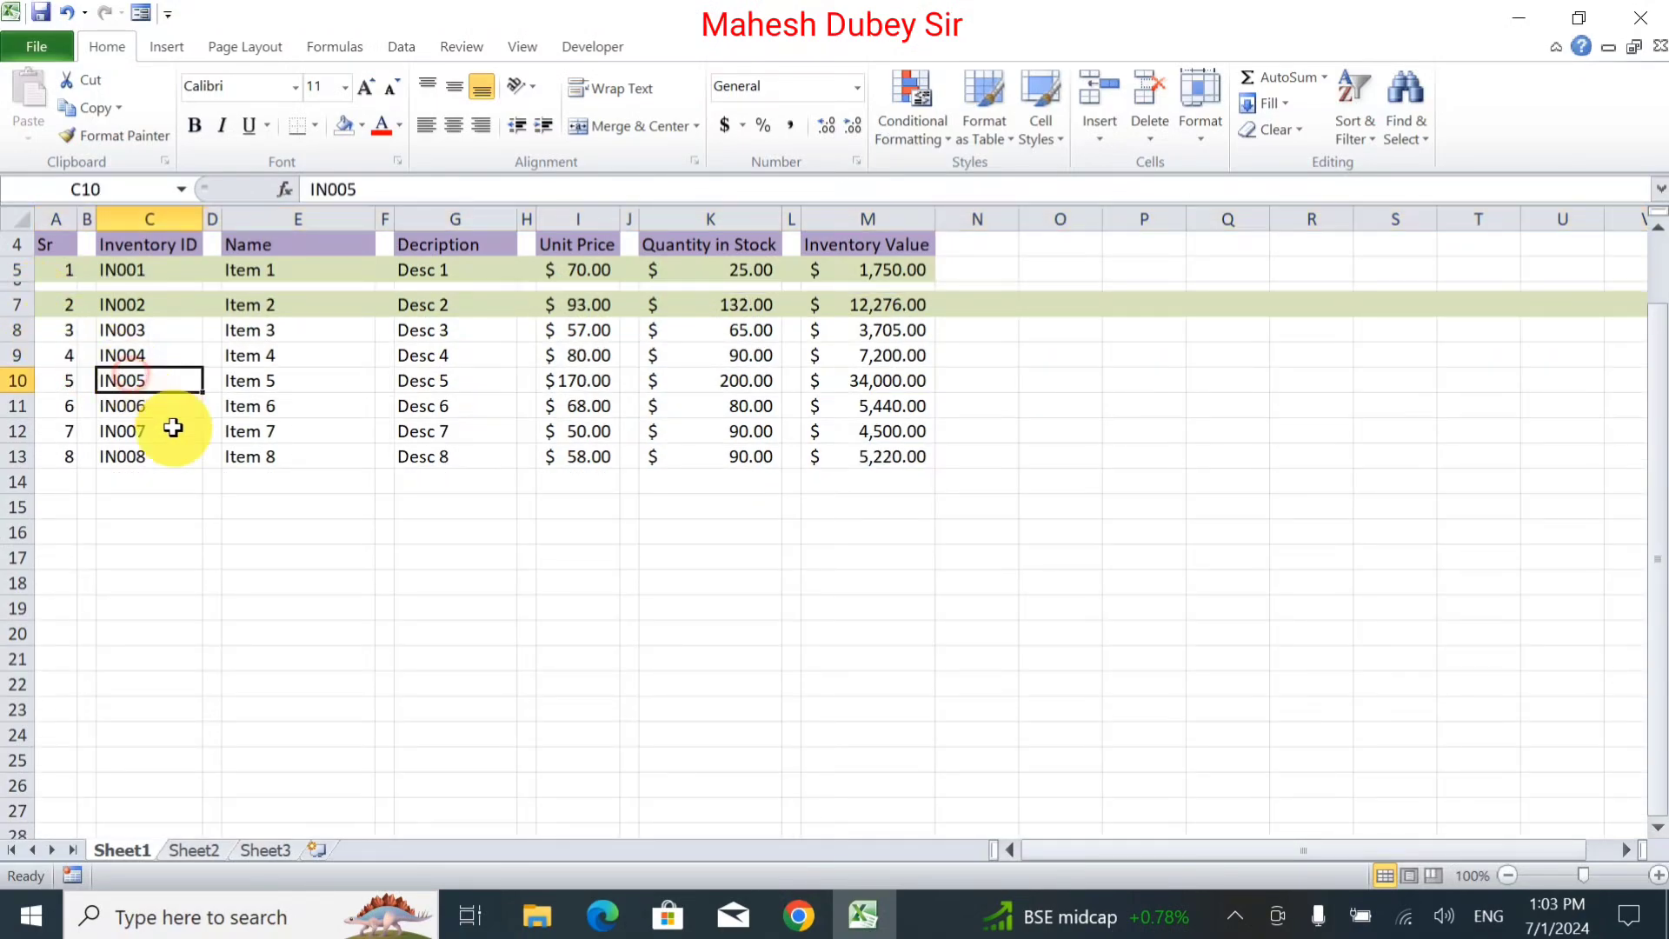
left_click(318, 608)
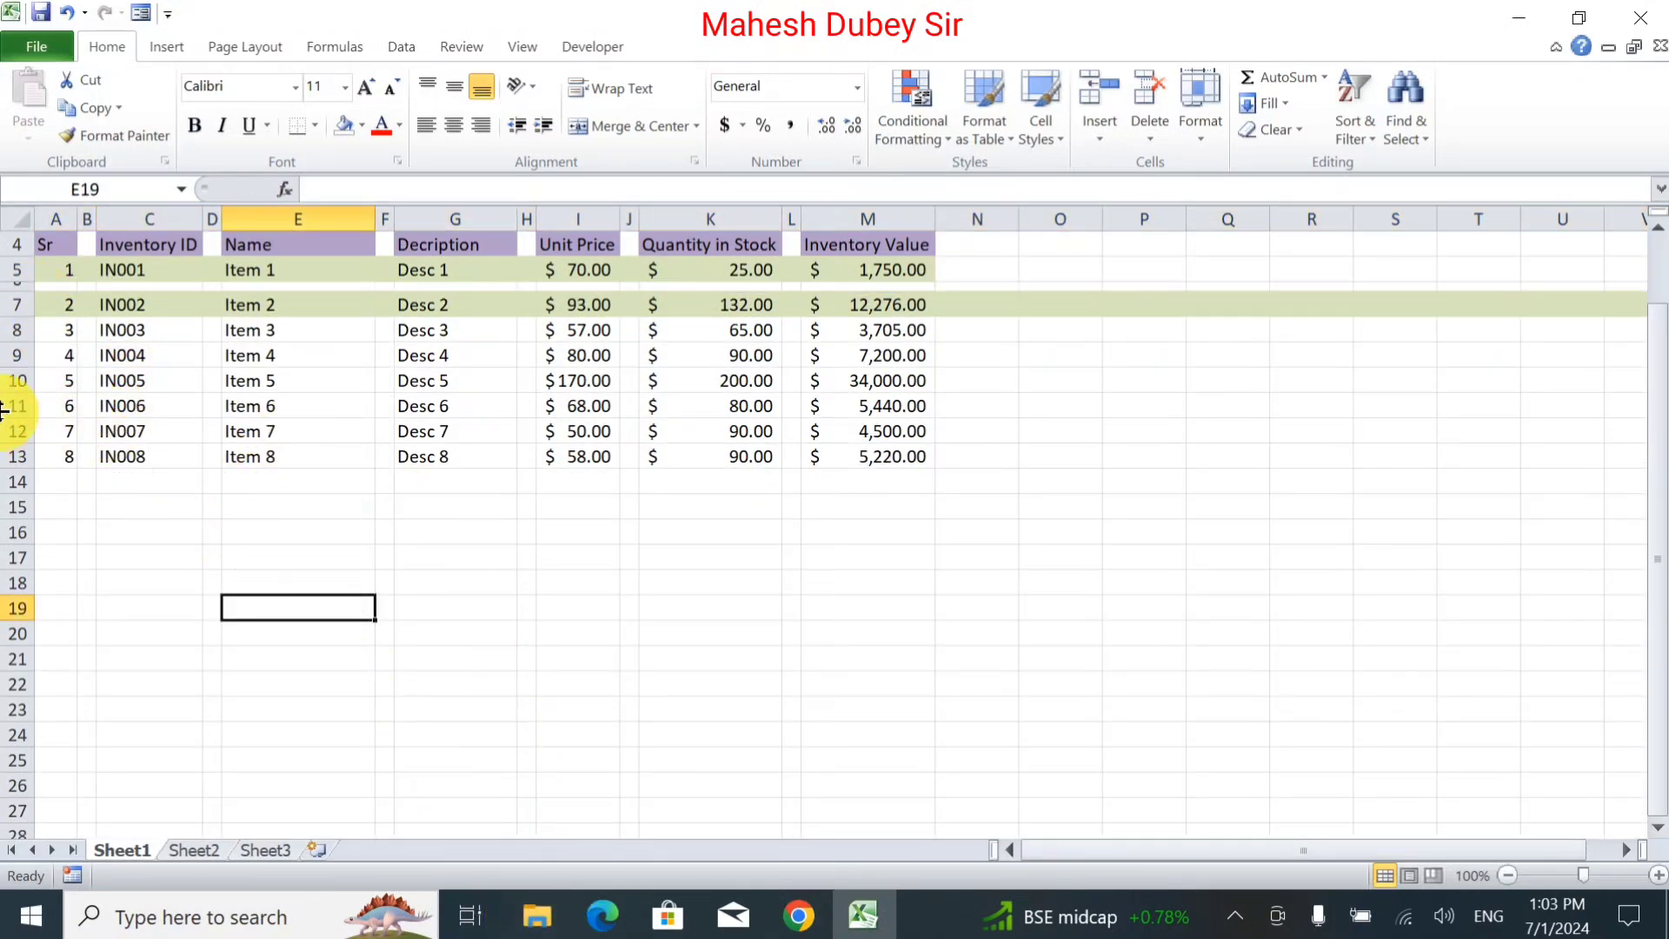
Shade the Item 4 row from A9 to M9 with the same light olive green fill.
left_click(17, 355)
left_click_drag(43, 357, 826, 356)
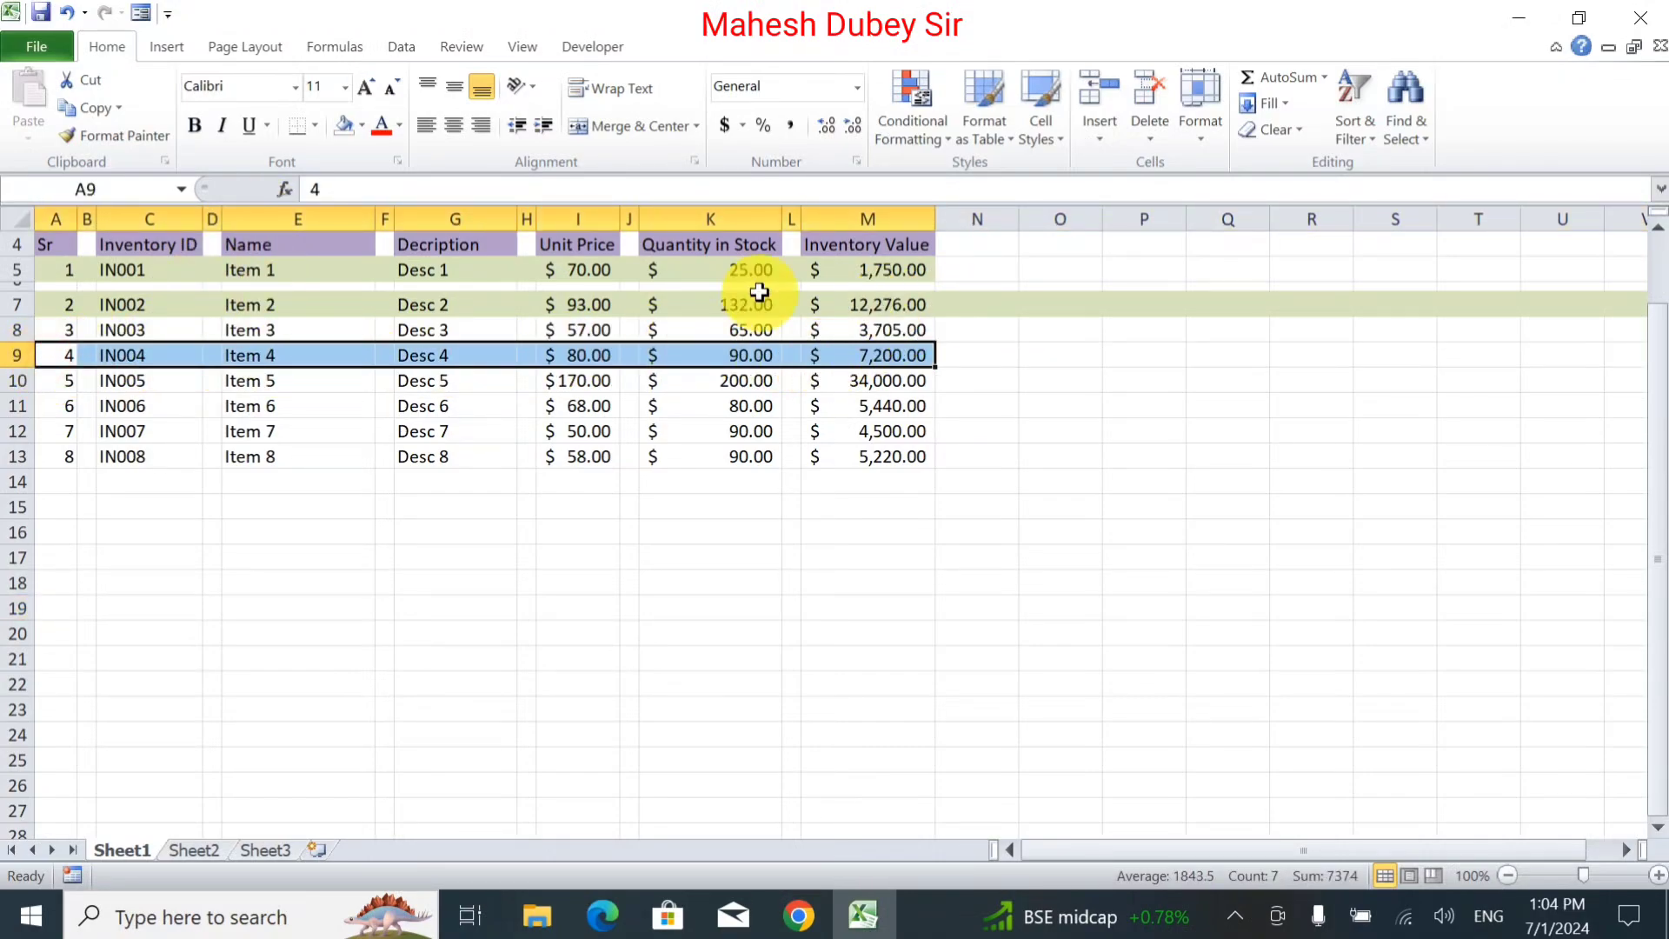
left_click(362, 126)
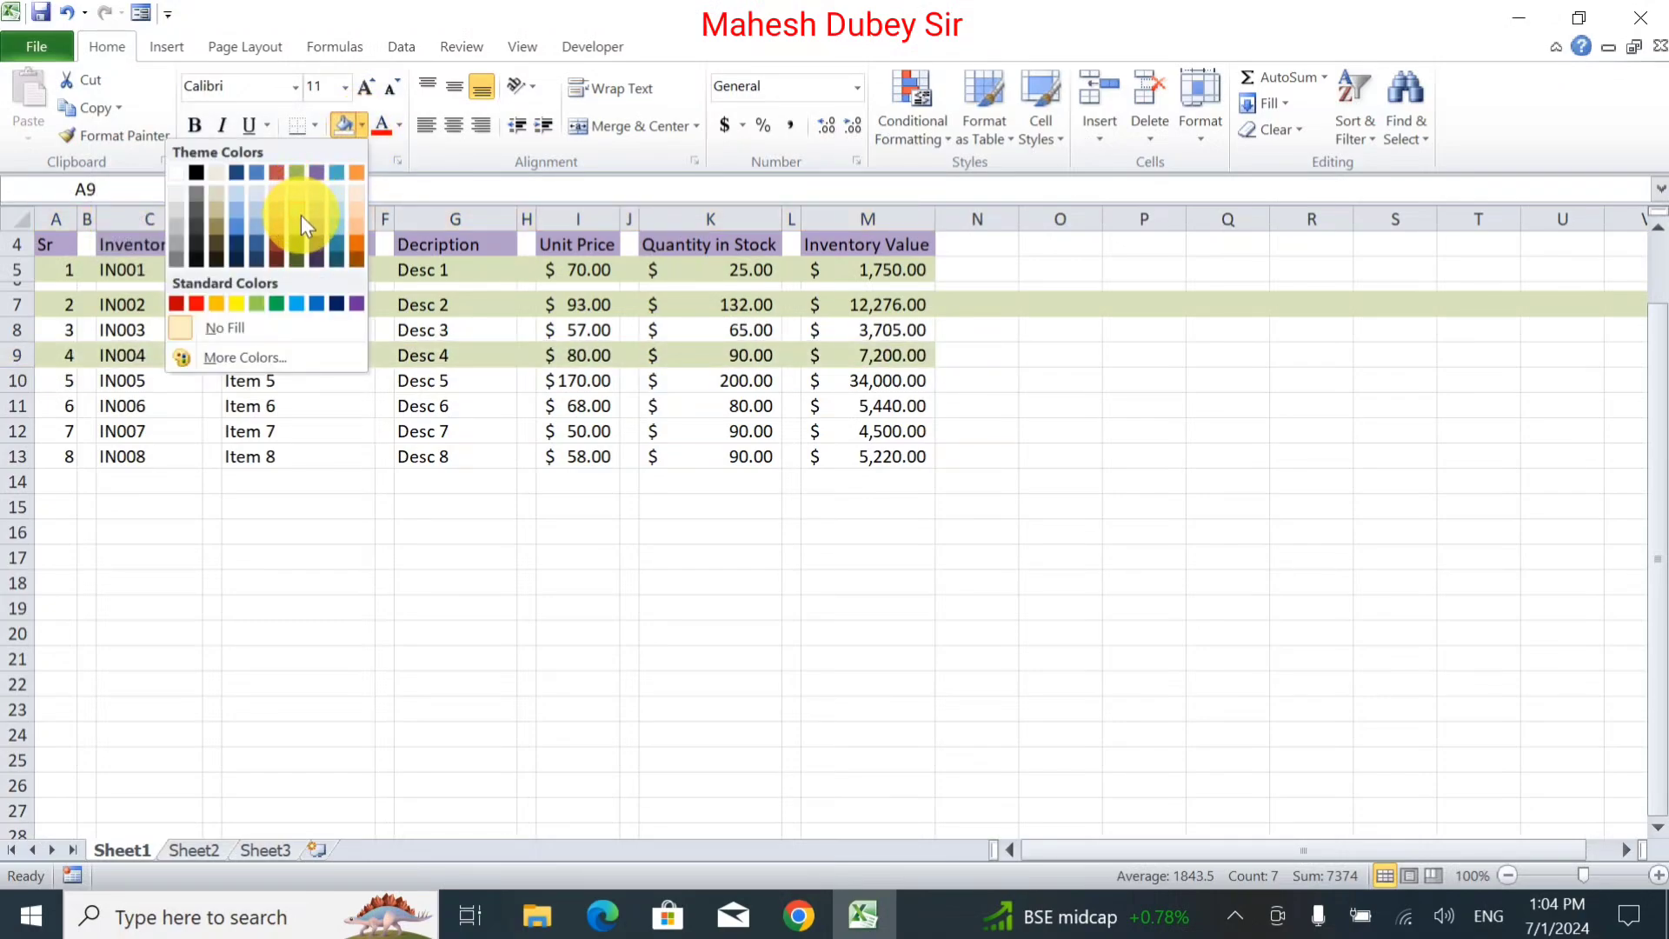
left_click(301, 214)
Clear the fill from the whole Item 2 row and reapply light olive green only to A7 through M7.
left_click(19, 300)
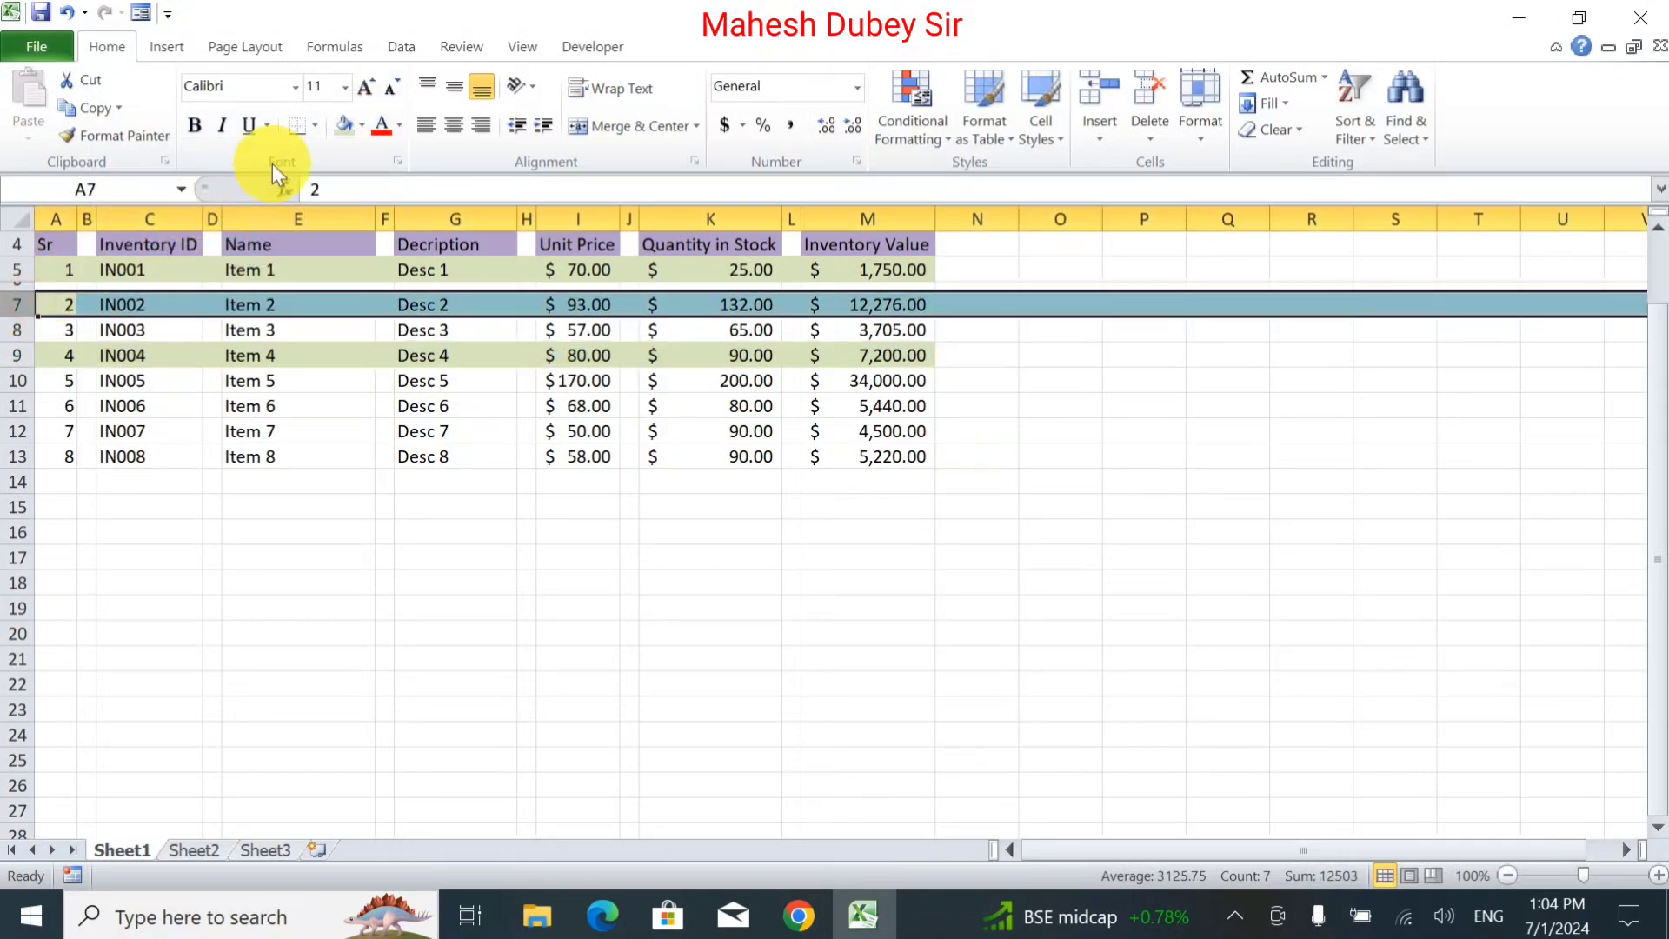
left_click(361, 125)
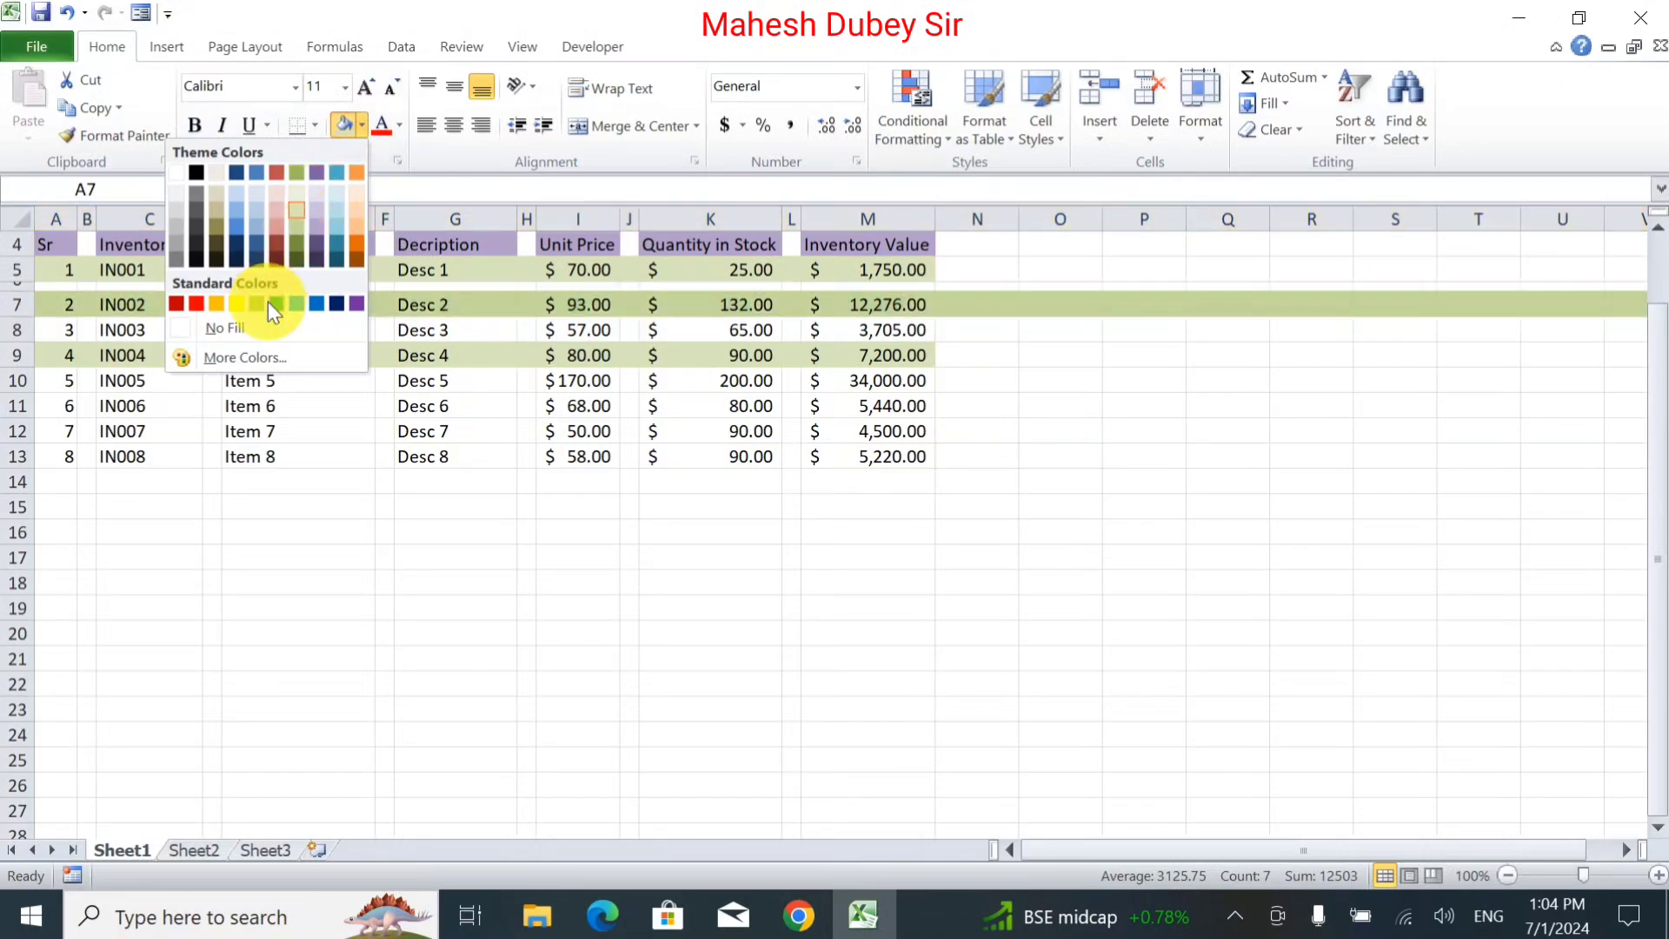
left_click(260, 329)
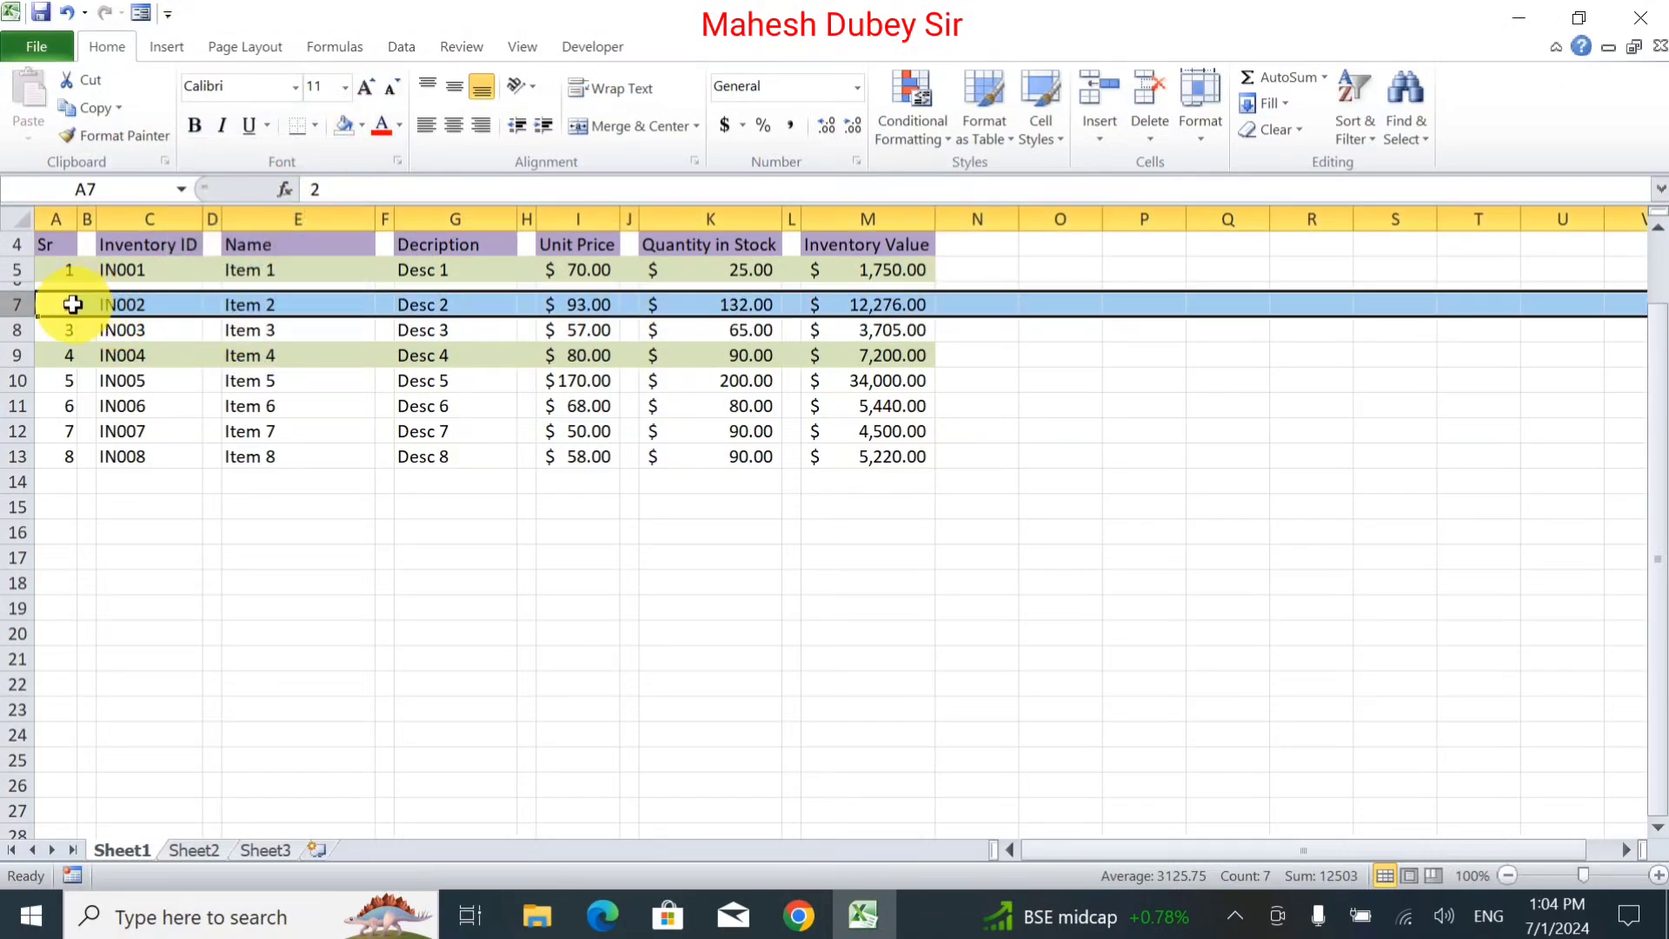
left_click_drag(68, 304, 913, 309)
left_click(359, 126)
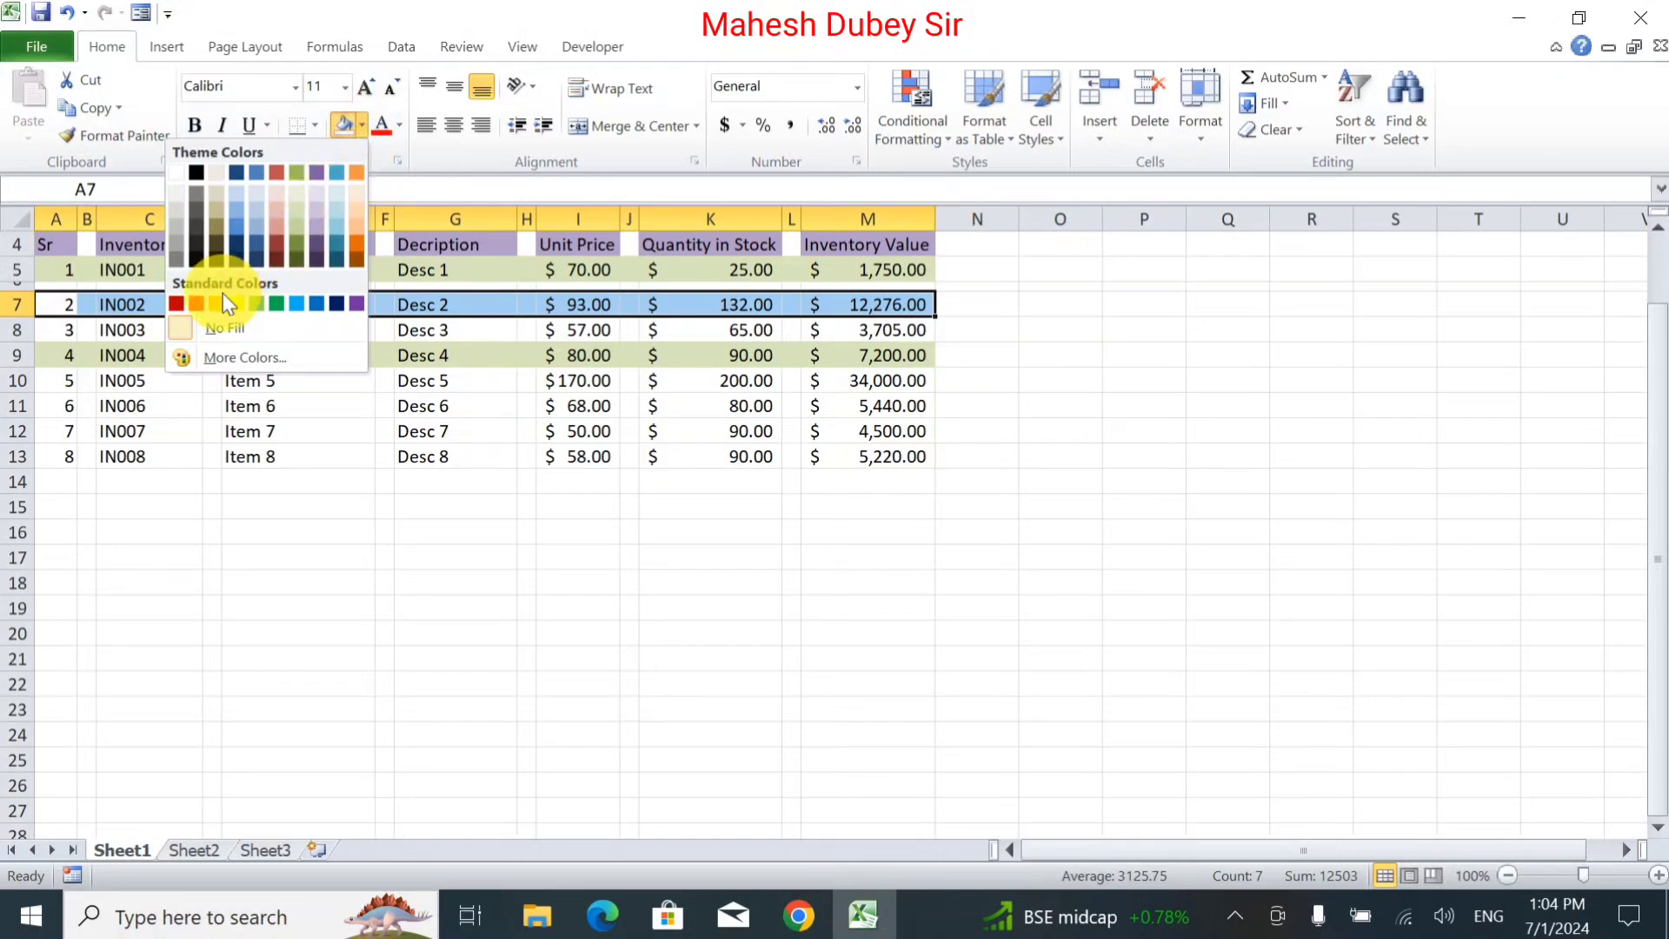
left_click(299, 213)
Shade the Item 8 row from A13 to M13 with the same light olive green fill.
left_click_drag(38, 458, 904, 457)
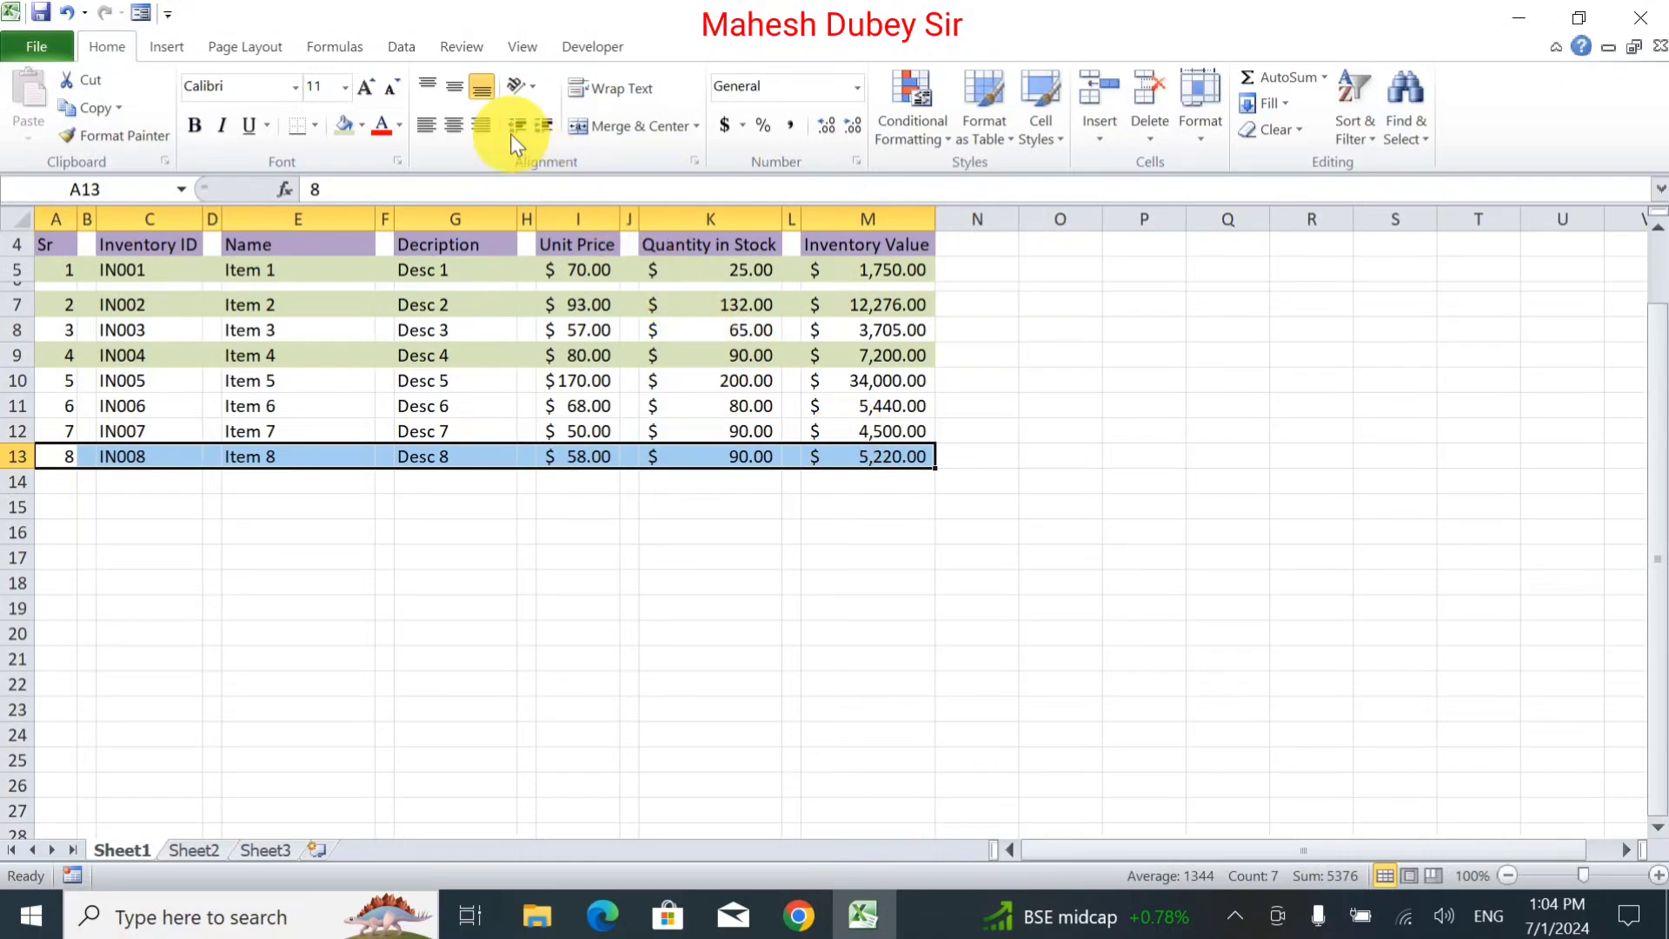
left_click(345, 124)
left_click(448, 585)
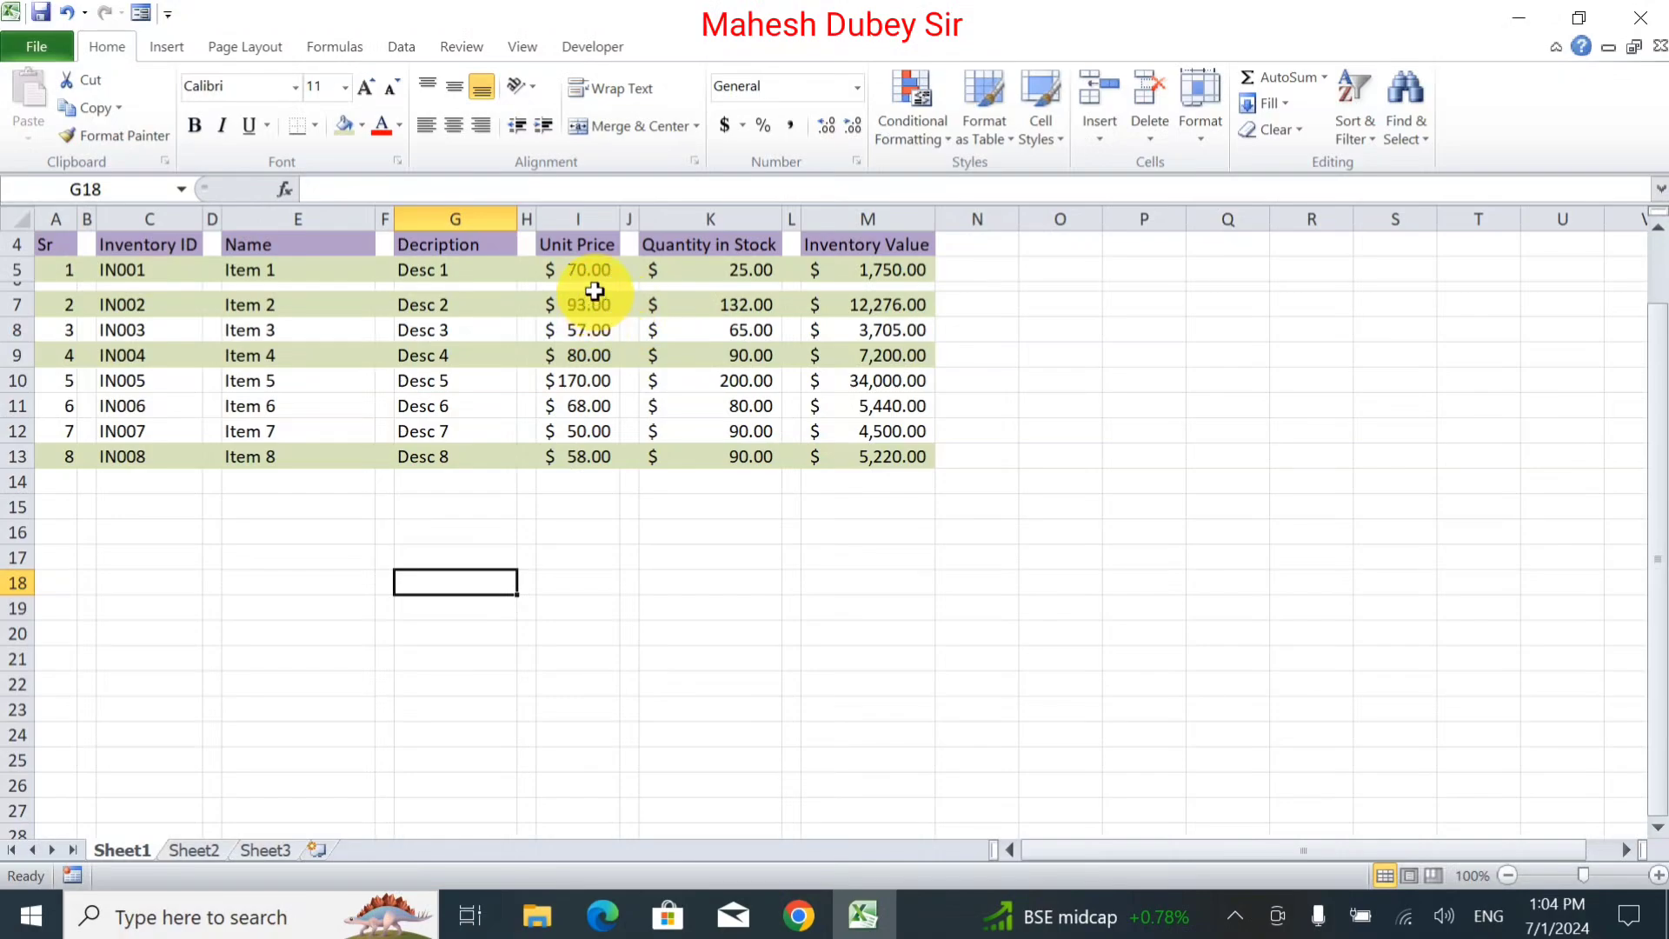
Total the Quantity in Stock column in K14 with =SUM(K7:K13).
left_click(724, 487)
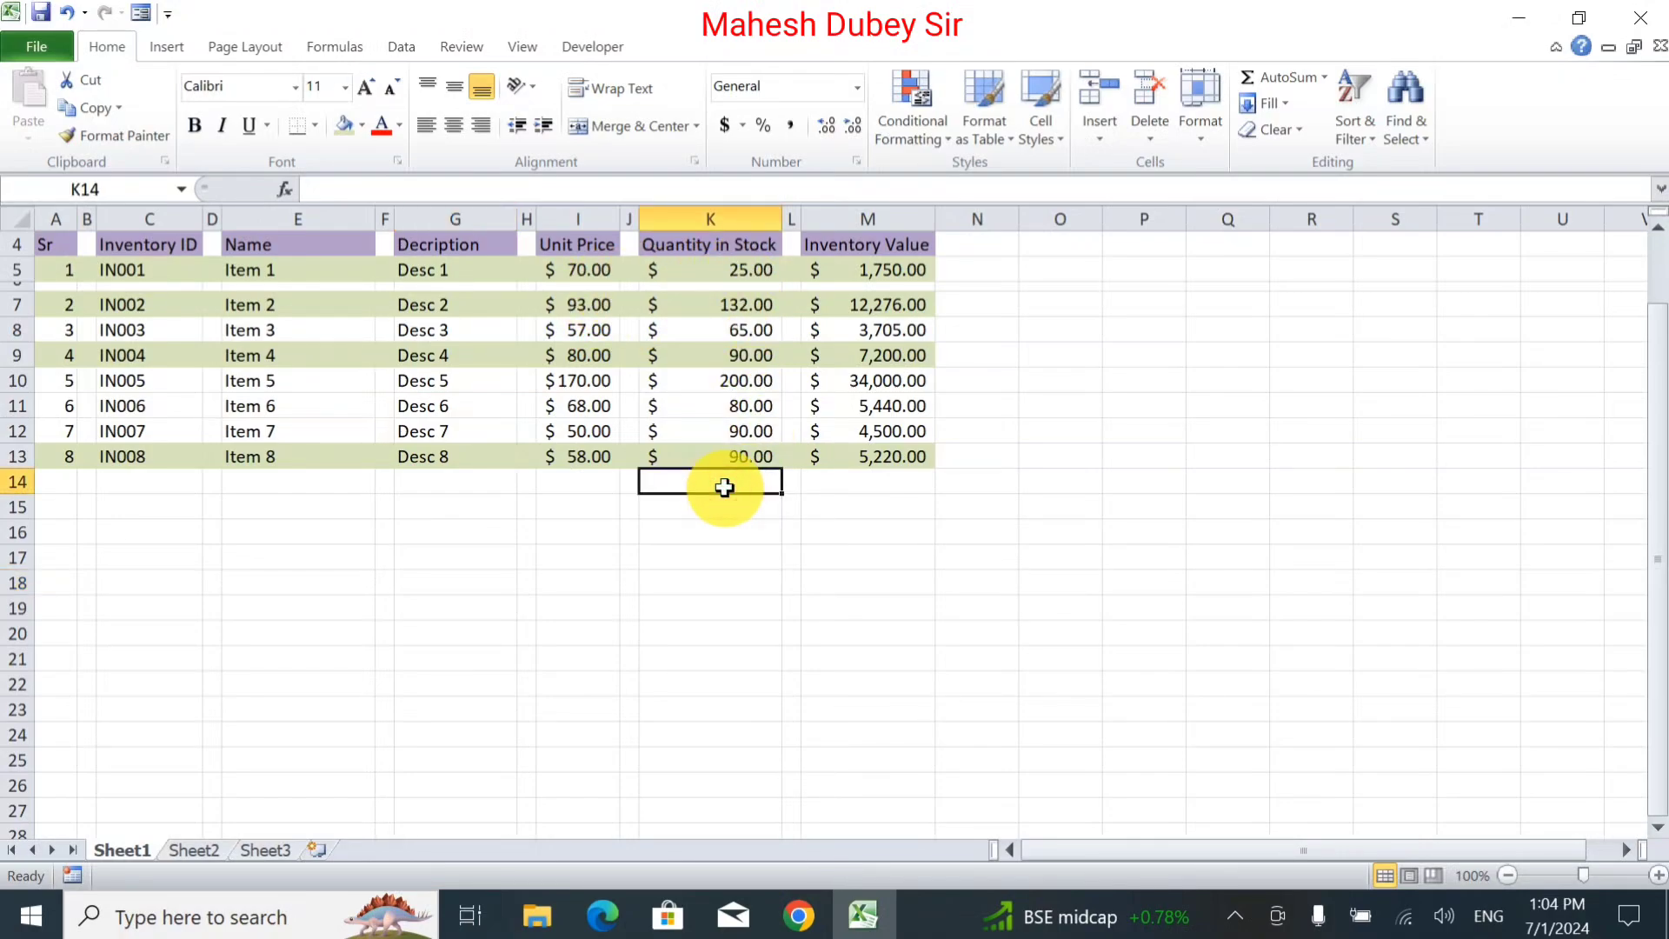
key("alt+equal")
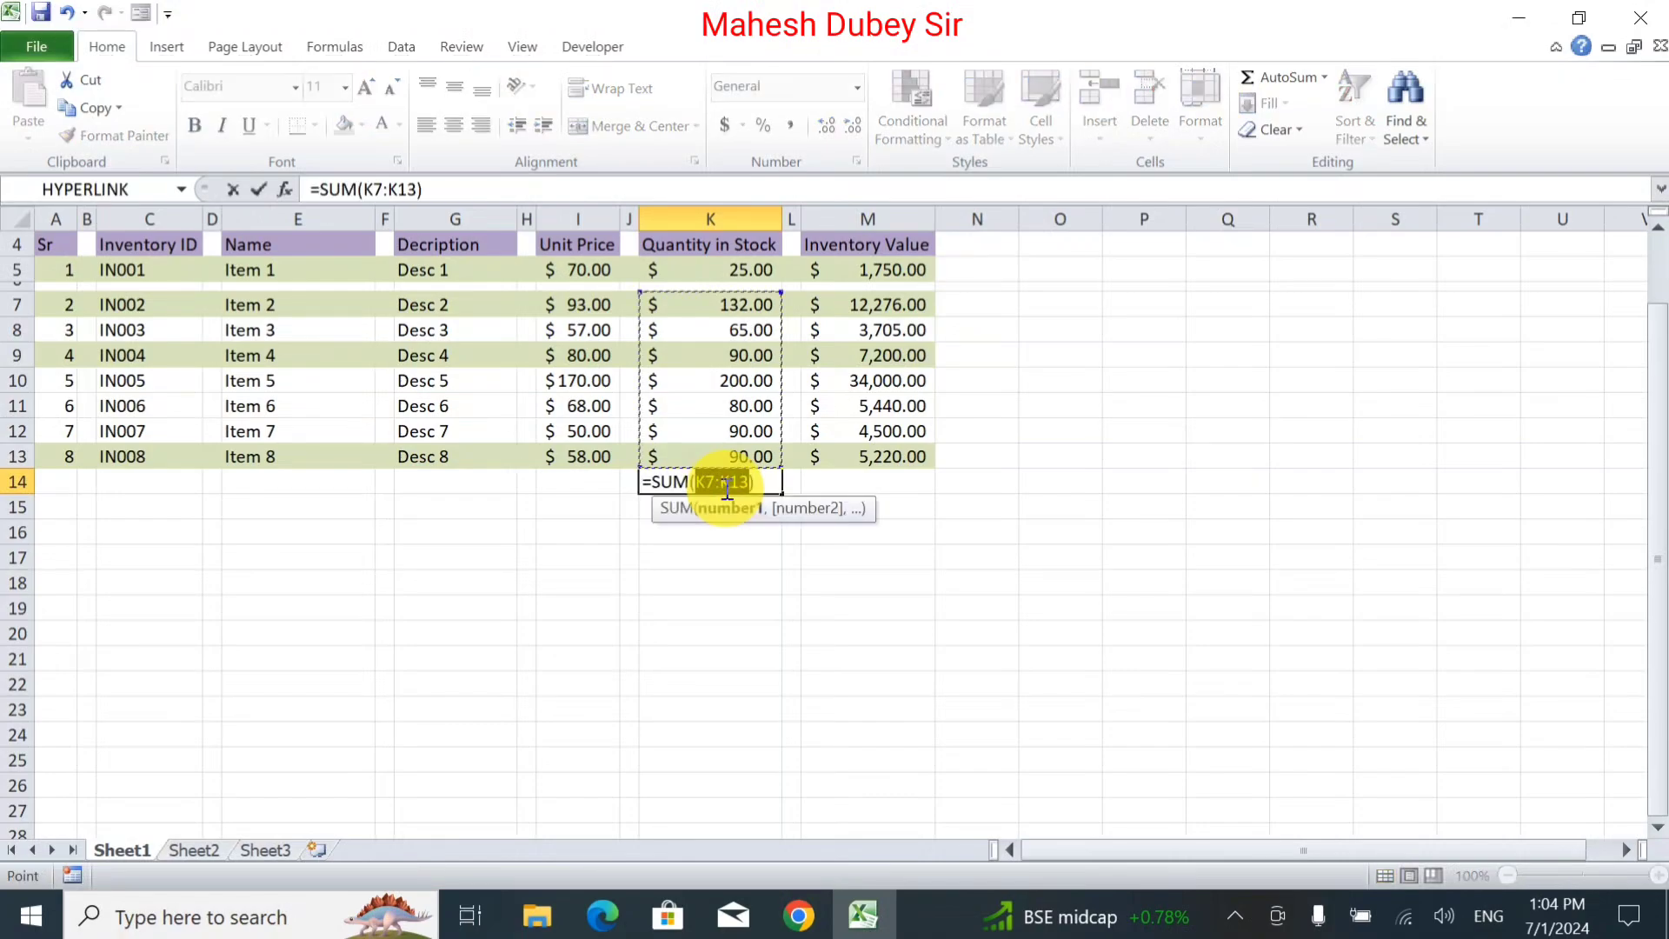
key("Return")
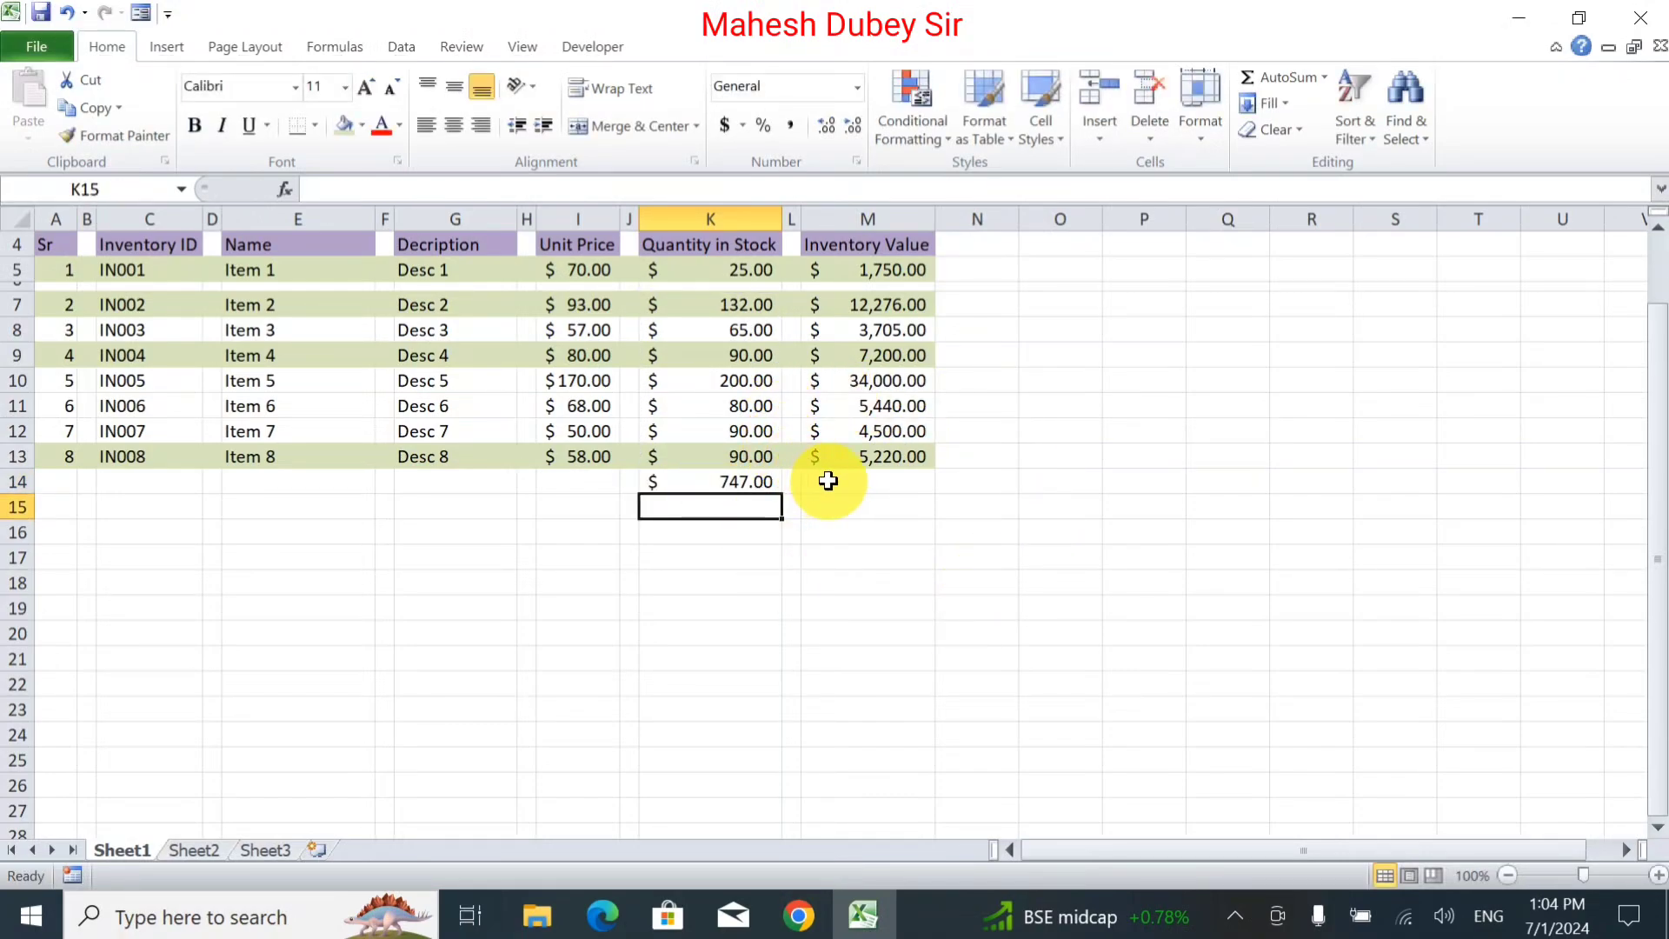
Put a Thick Box Border around the inventory table from A4 to M14.
left_click_drag(916, 488, 873, 587)
left_click(174, 434)
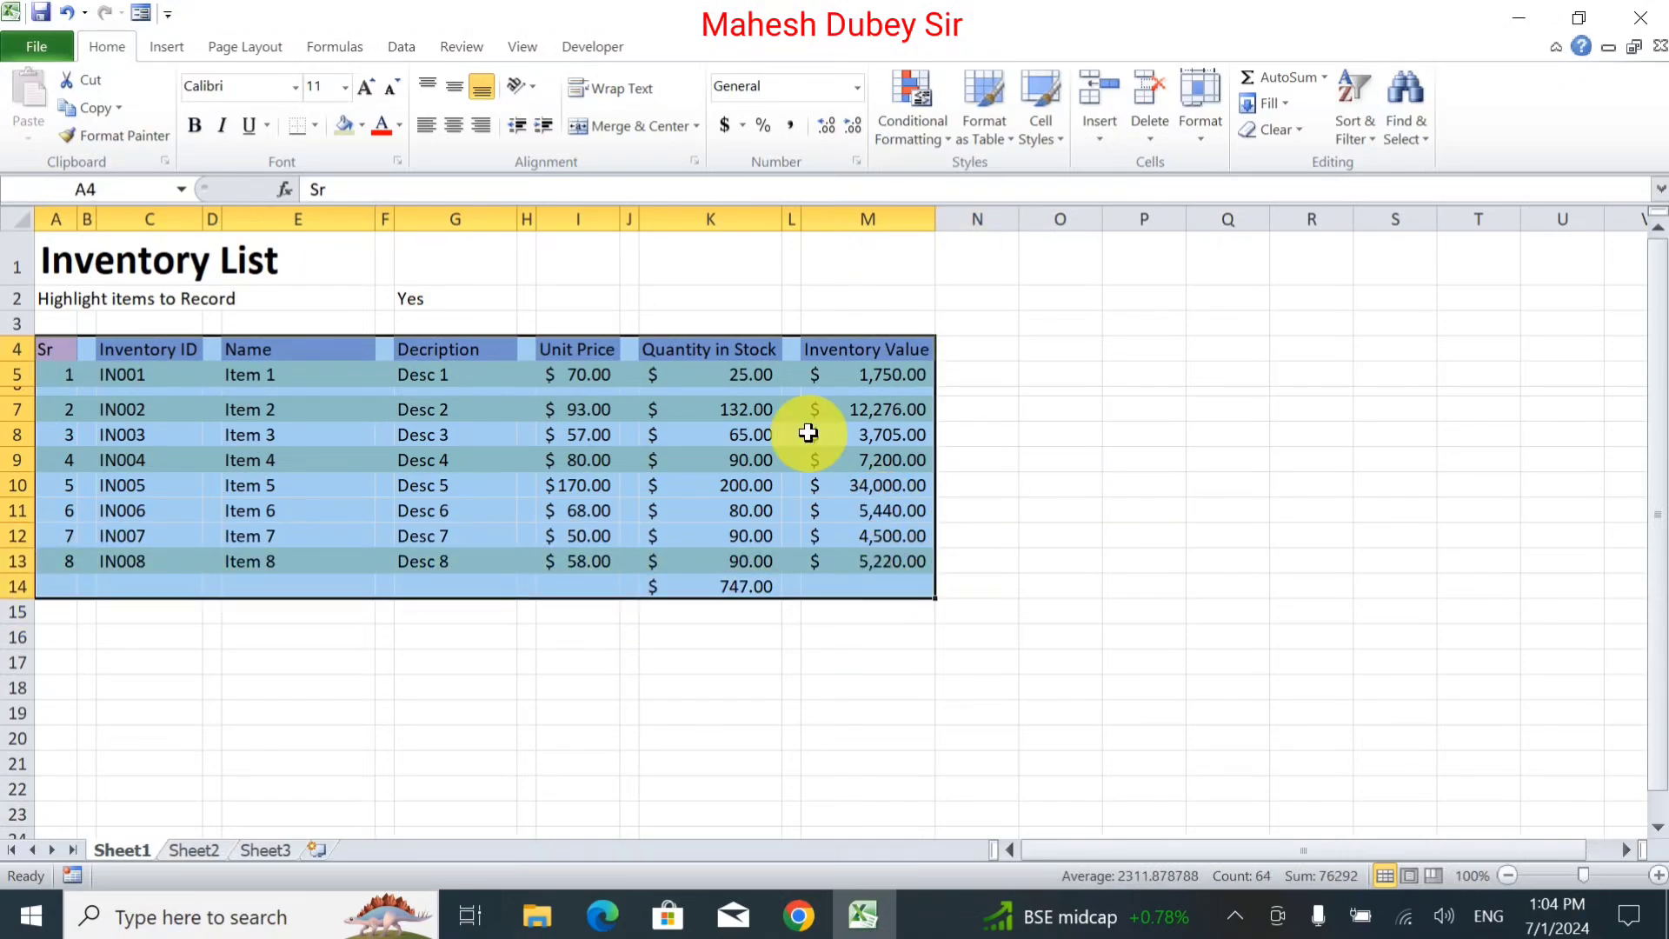
left_click(313, 128)
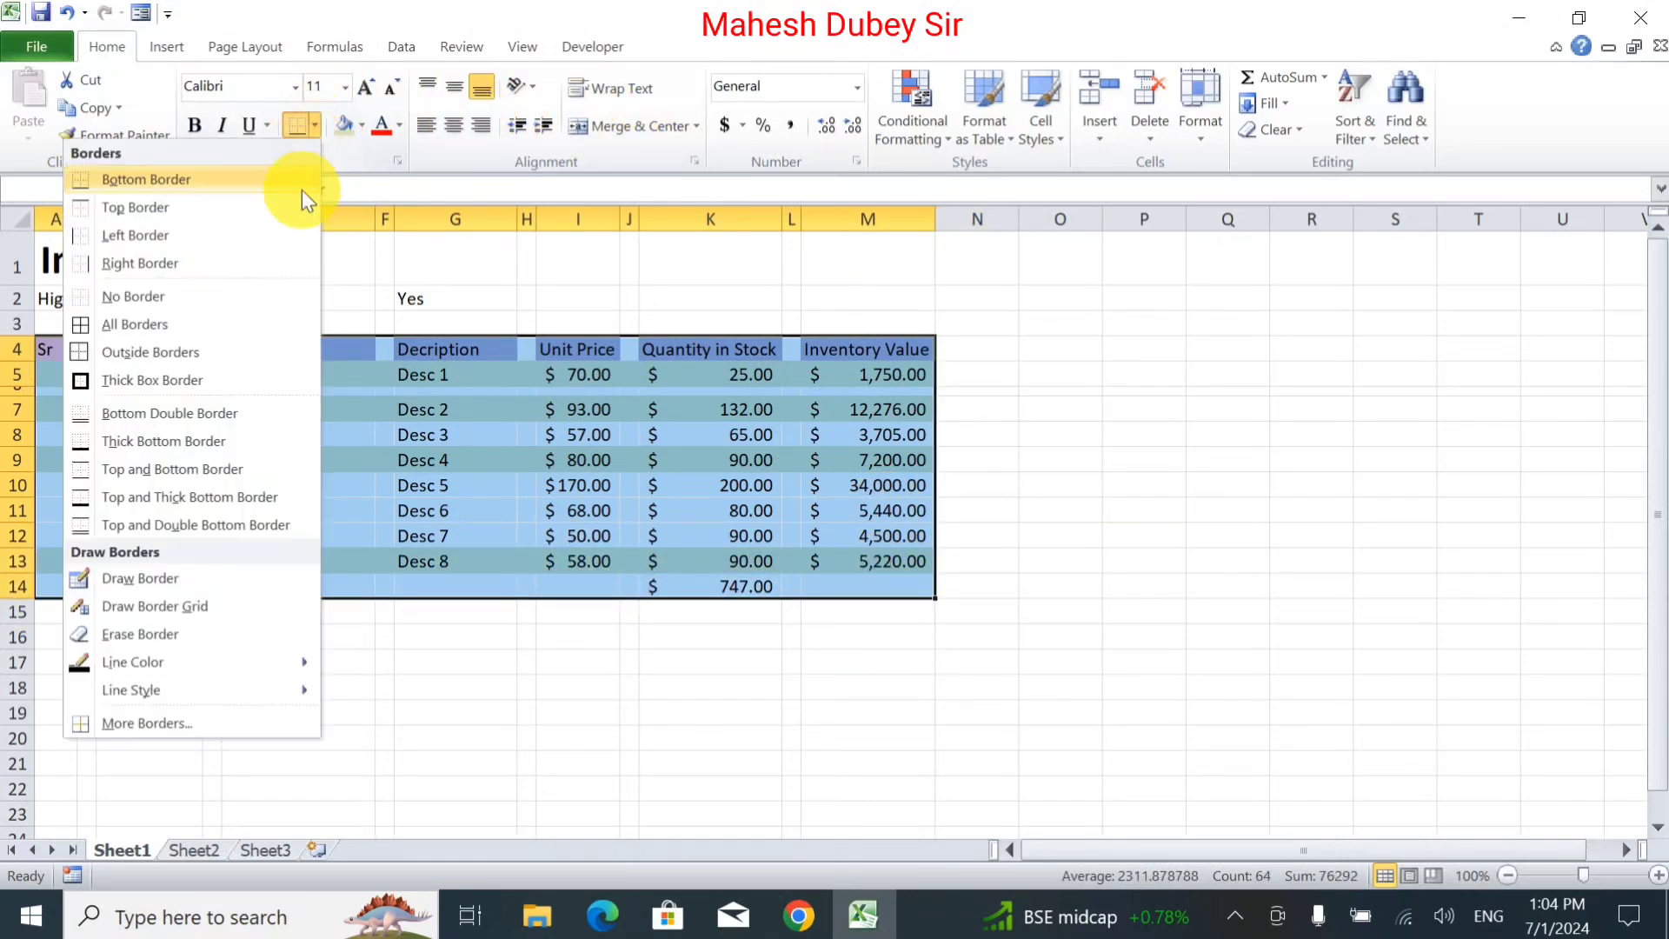
left_click(190, 380)
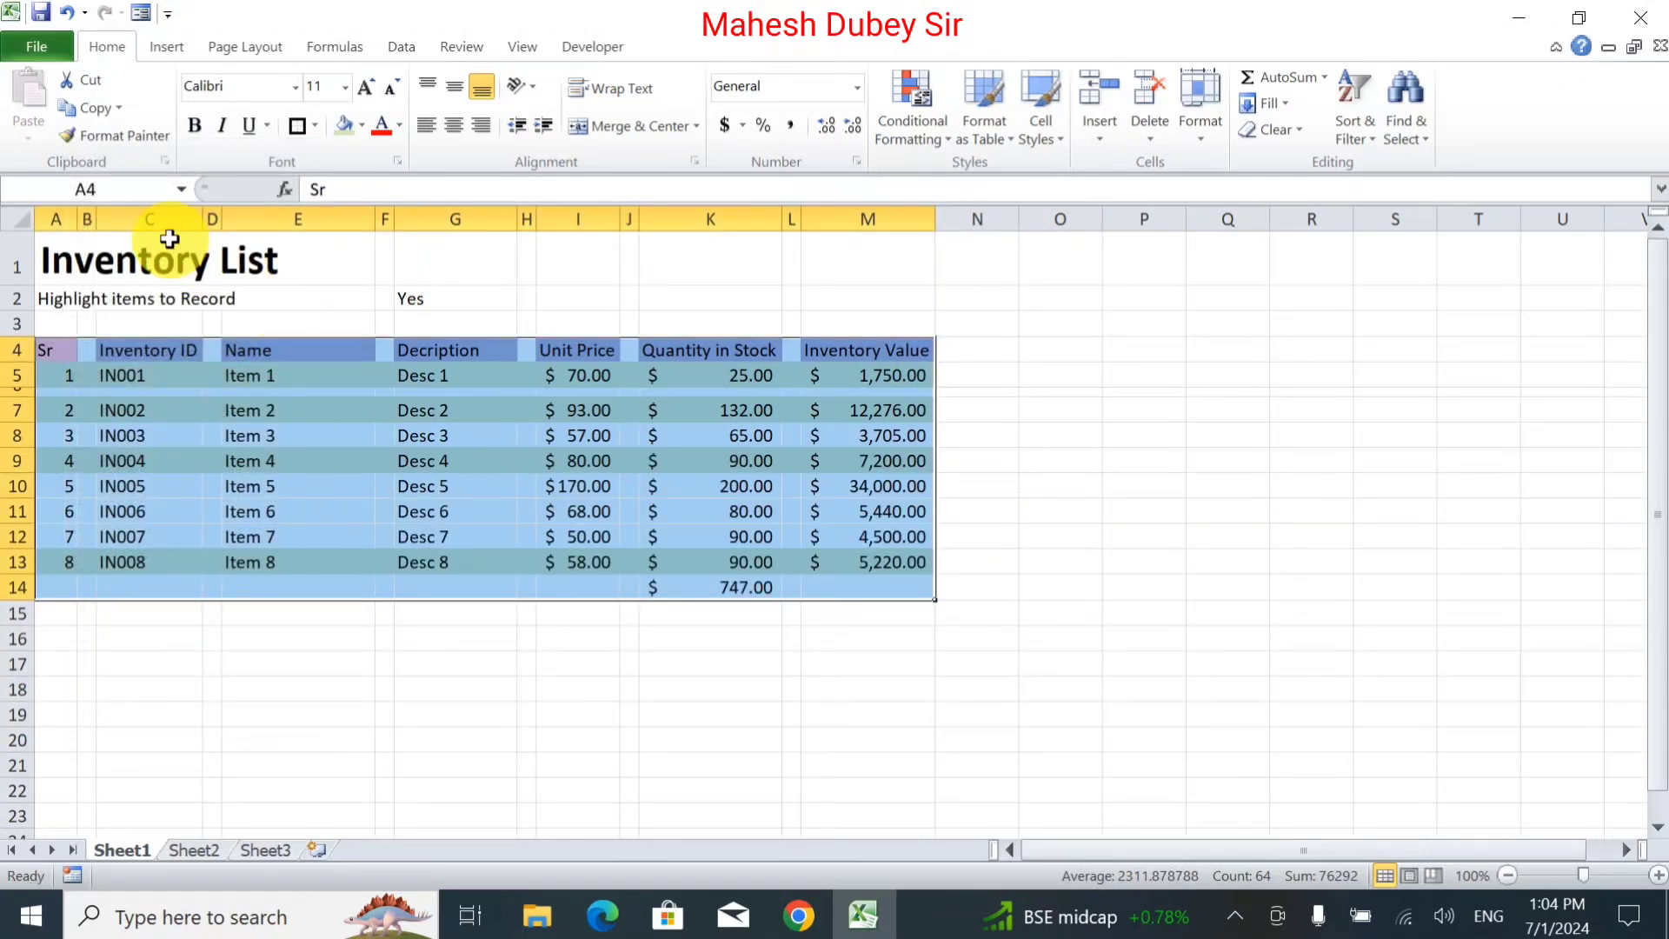
left_click(169, 239)
Open the print preview of the sheet and set the page to Landscape Orientation.
left_click(38, 46)
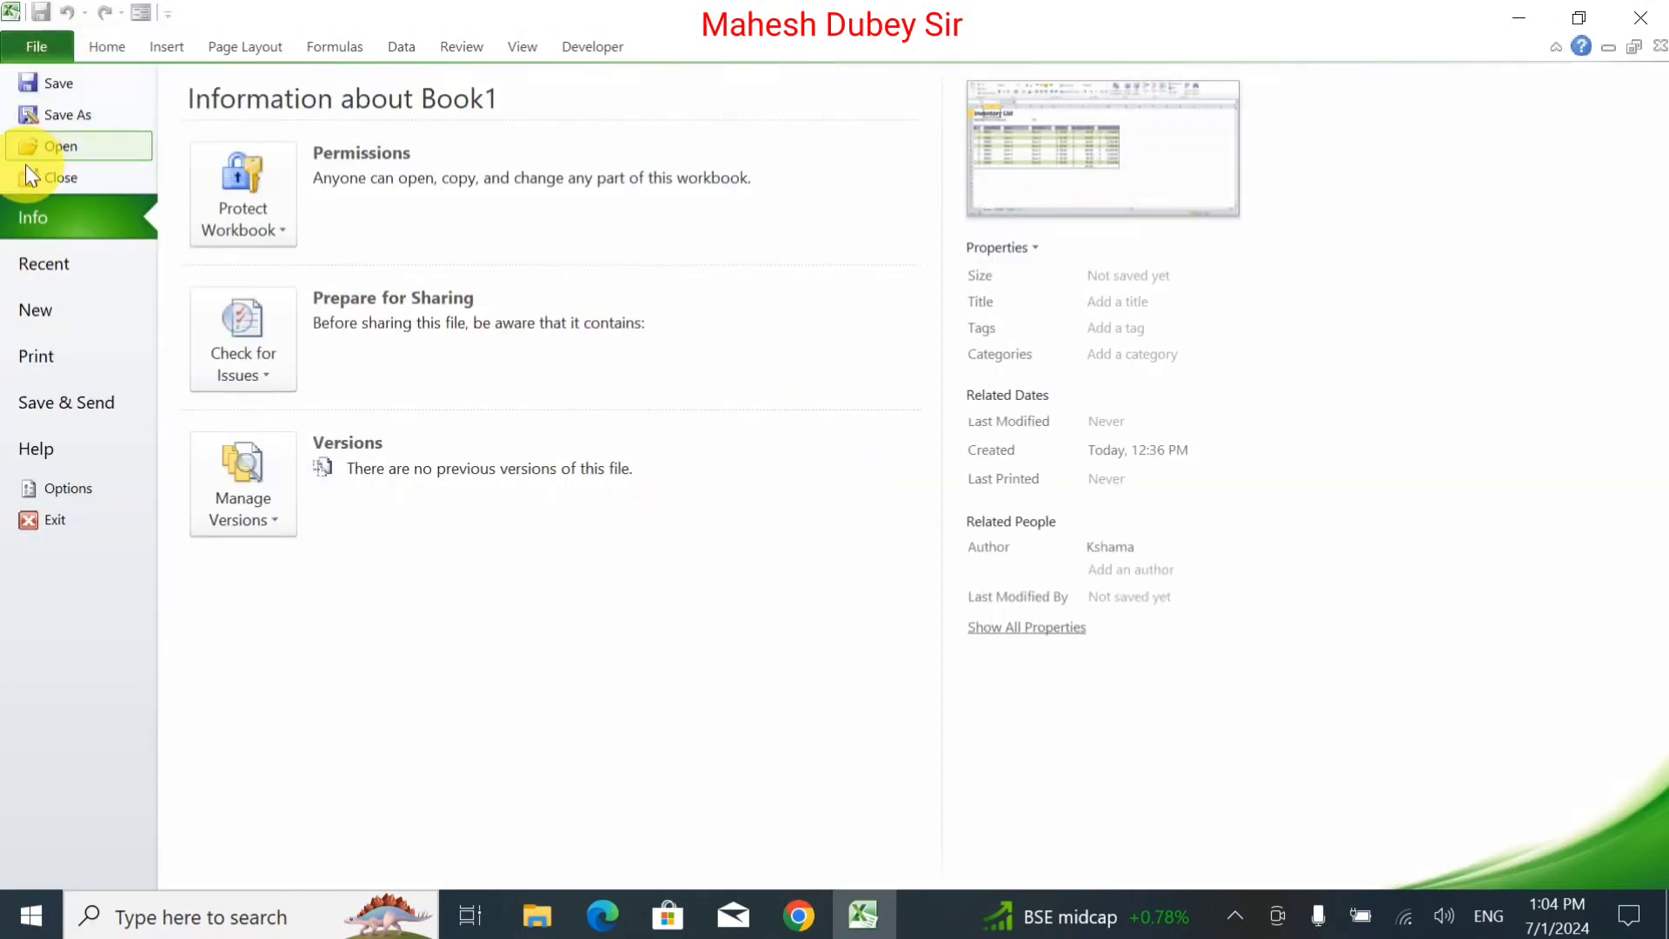
left_click(40, 358)
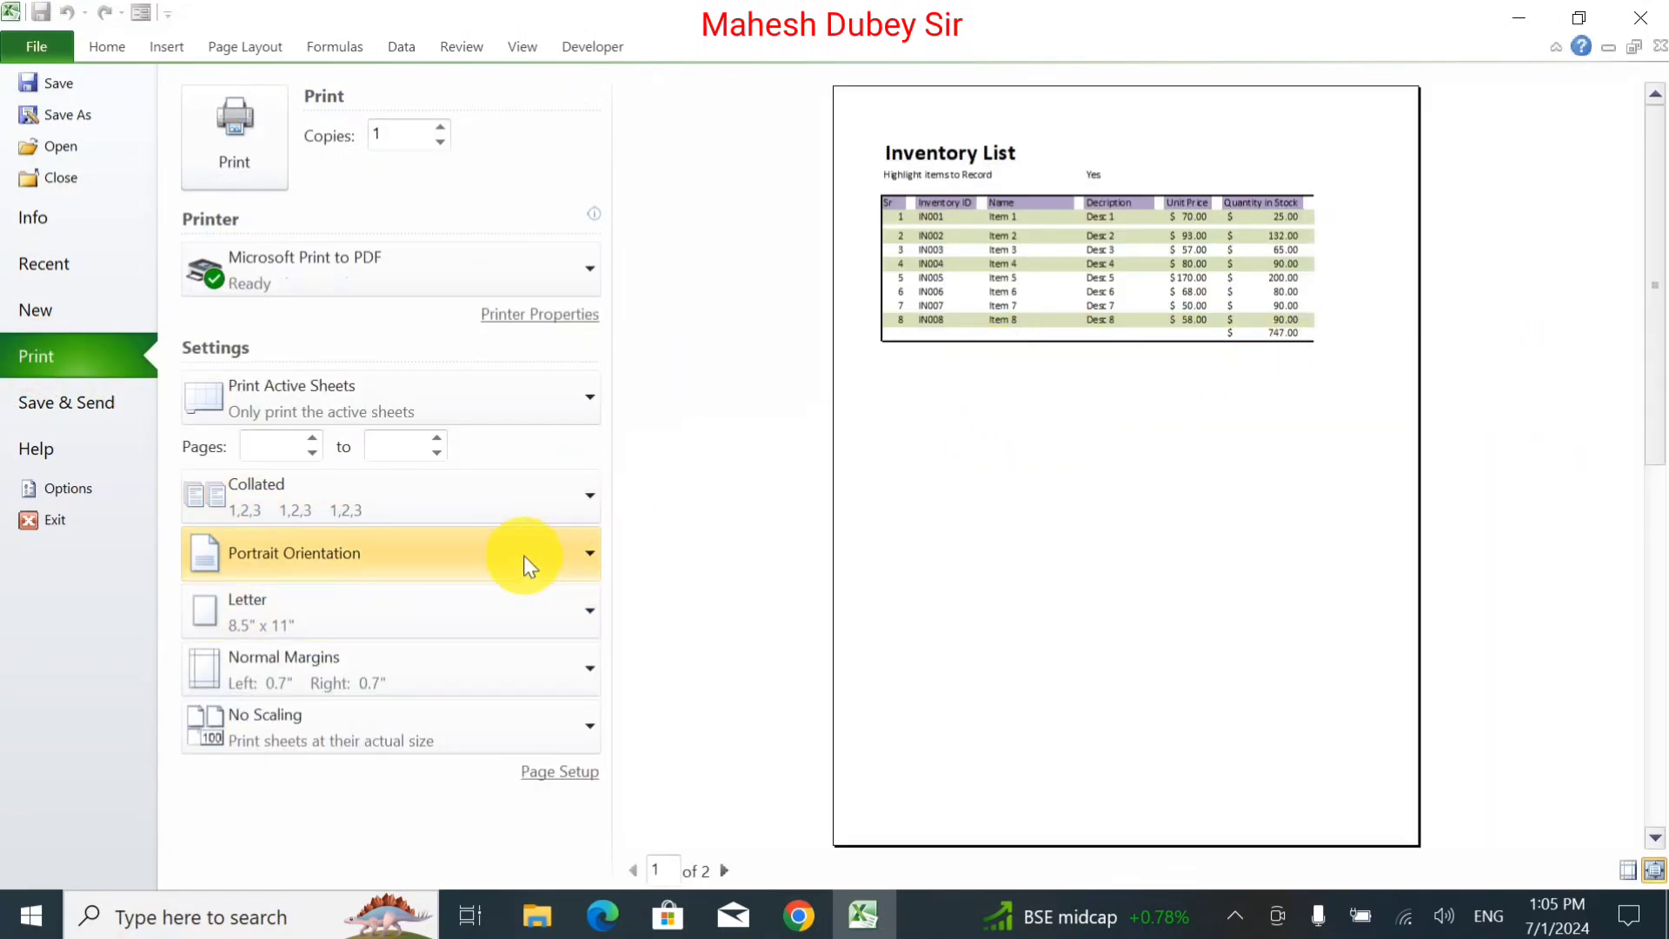
left_click(523, 555)
left_click(526, 665)
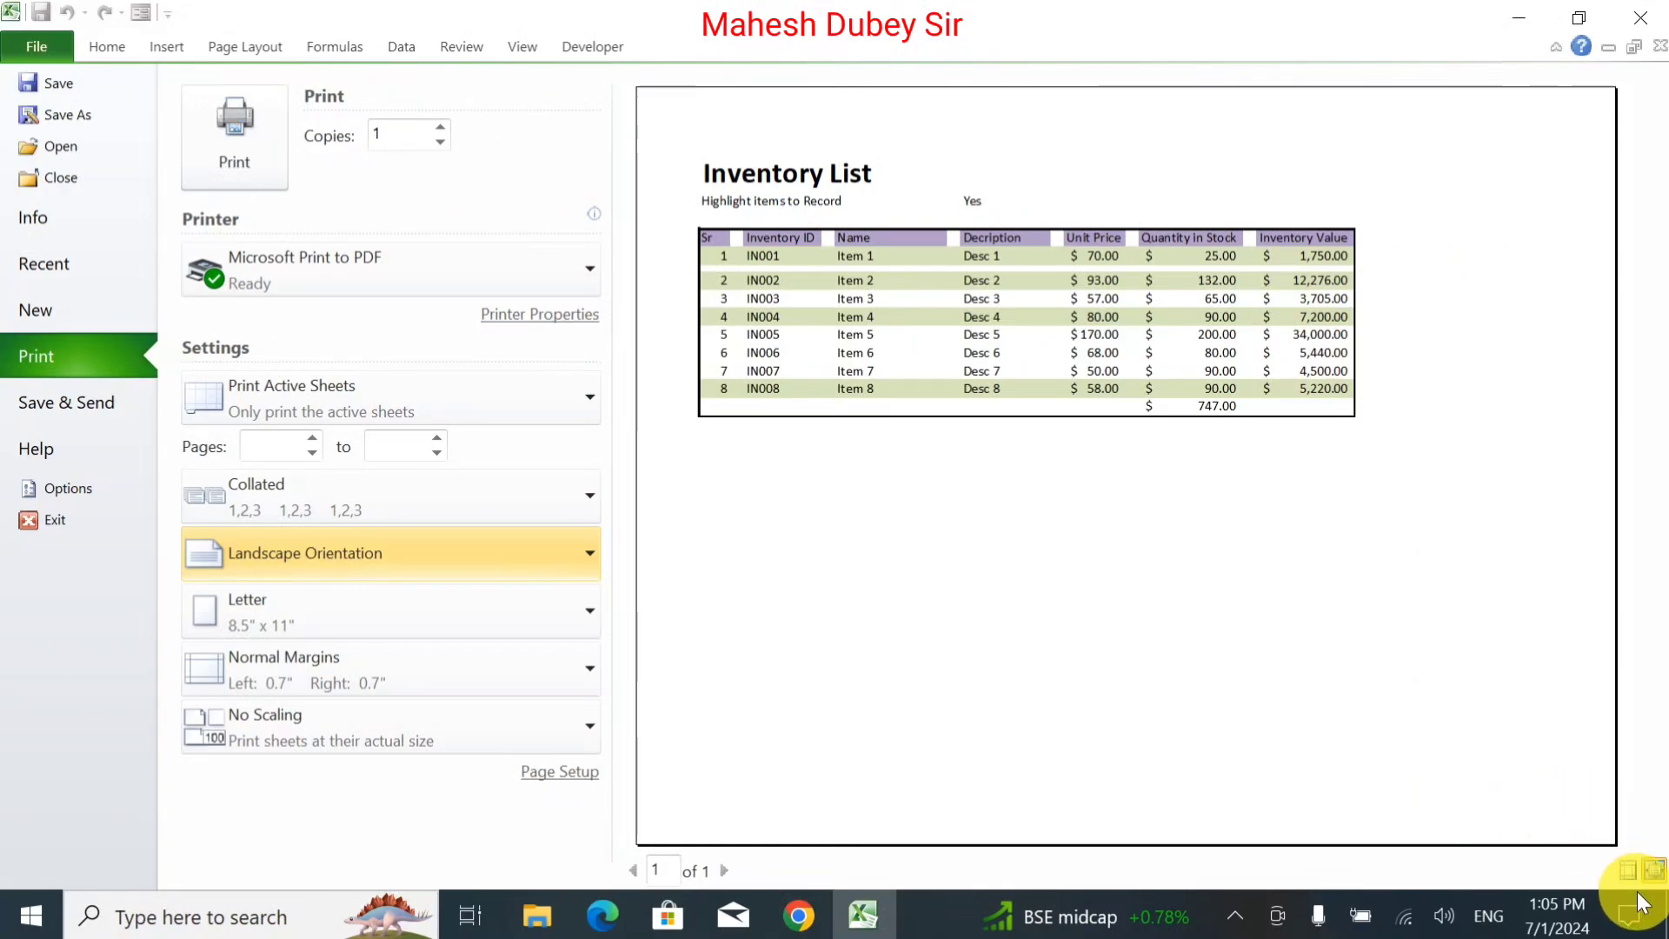
Enlarge the print preview and check the inventory table across its full width, including the Inventory Value column.
left_click(1654, 869)
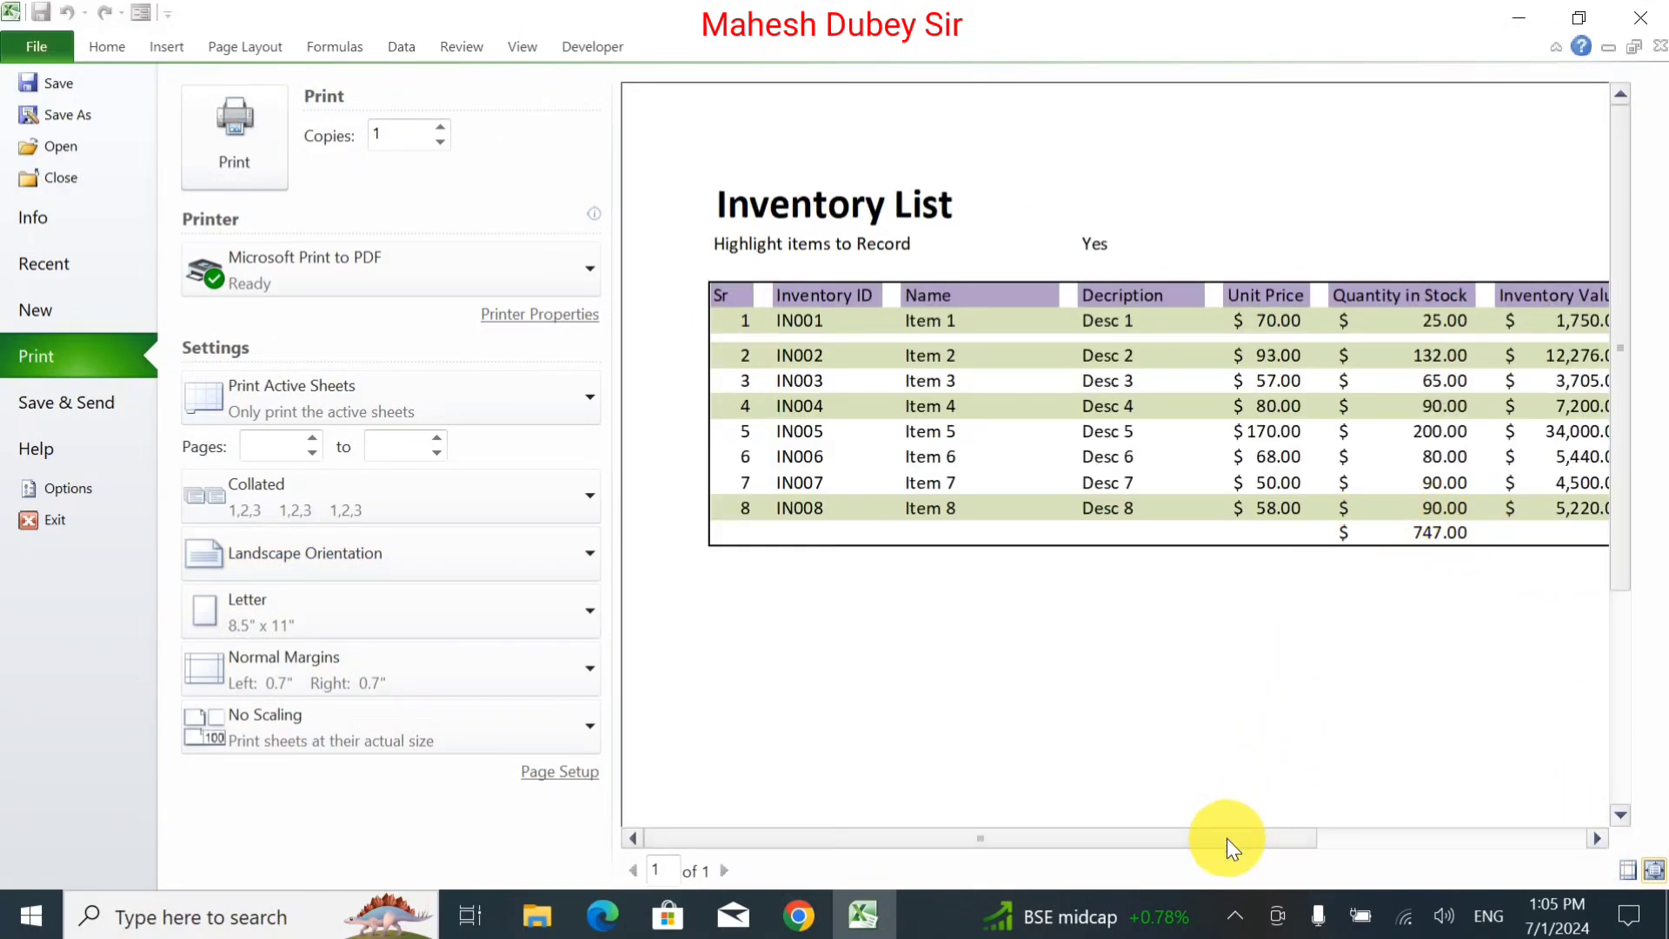
left_click_drag(1227, 839, 1299, 847)
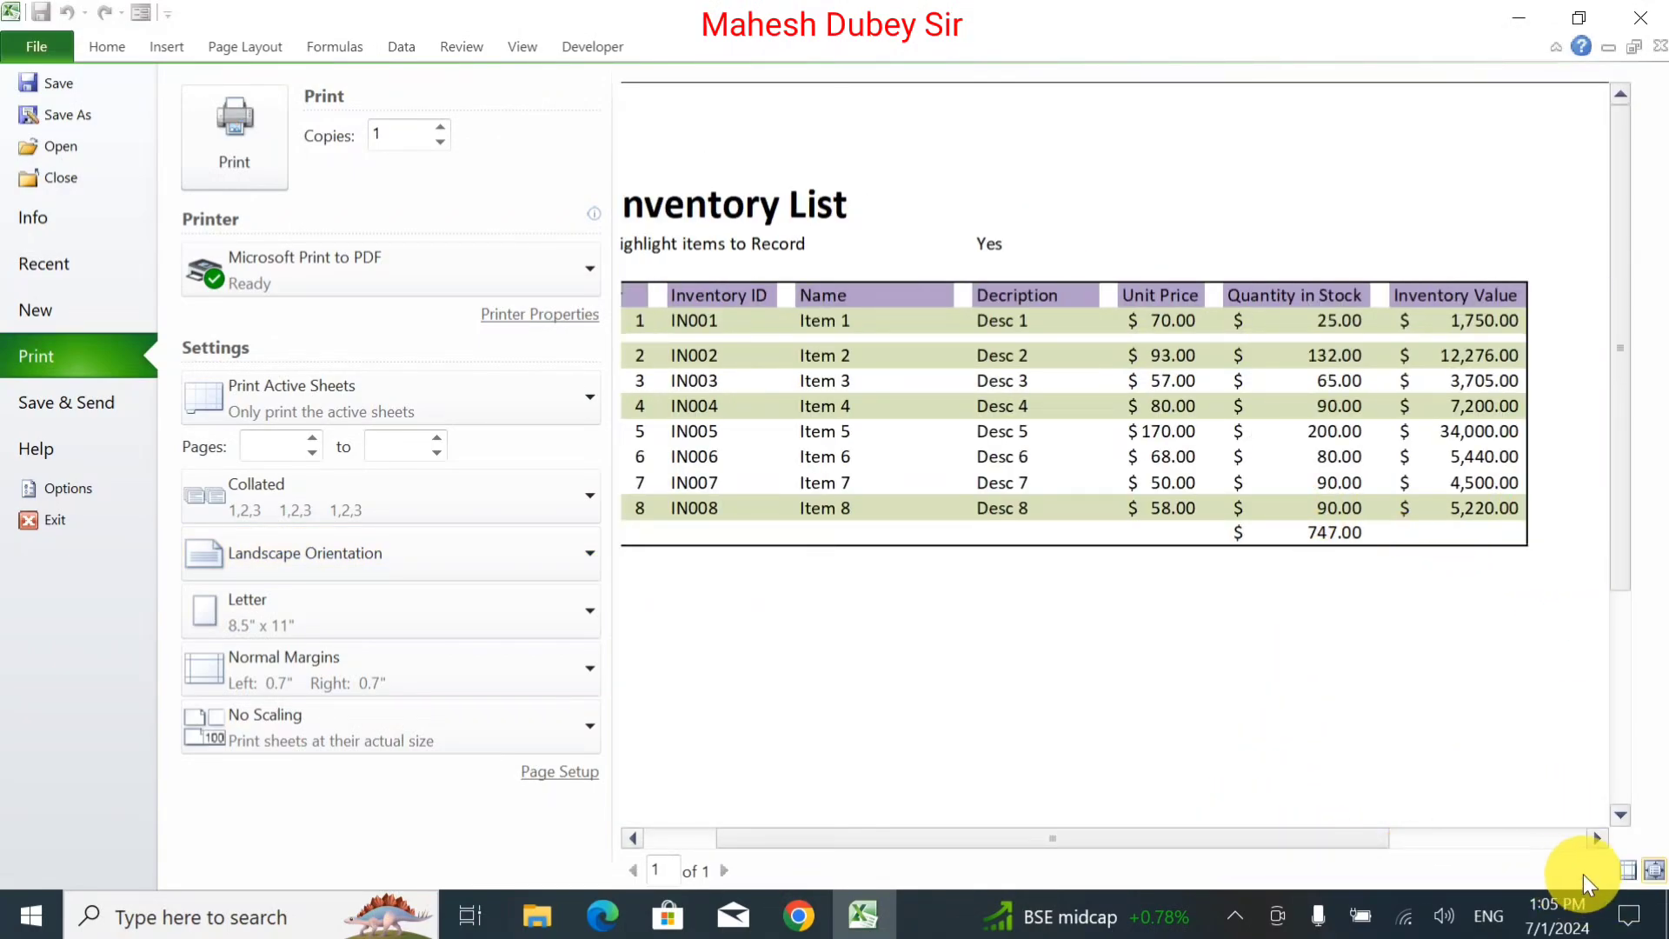
left_click(1306, 346)
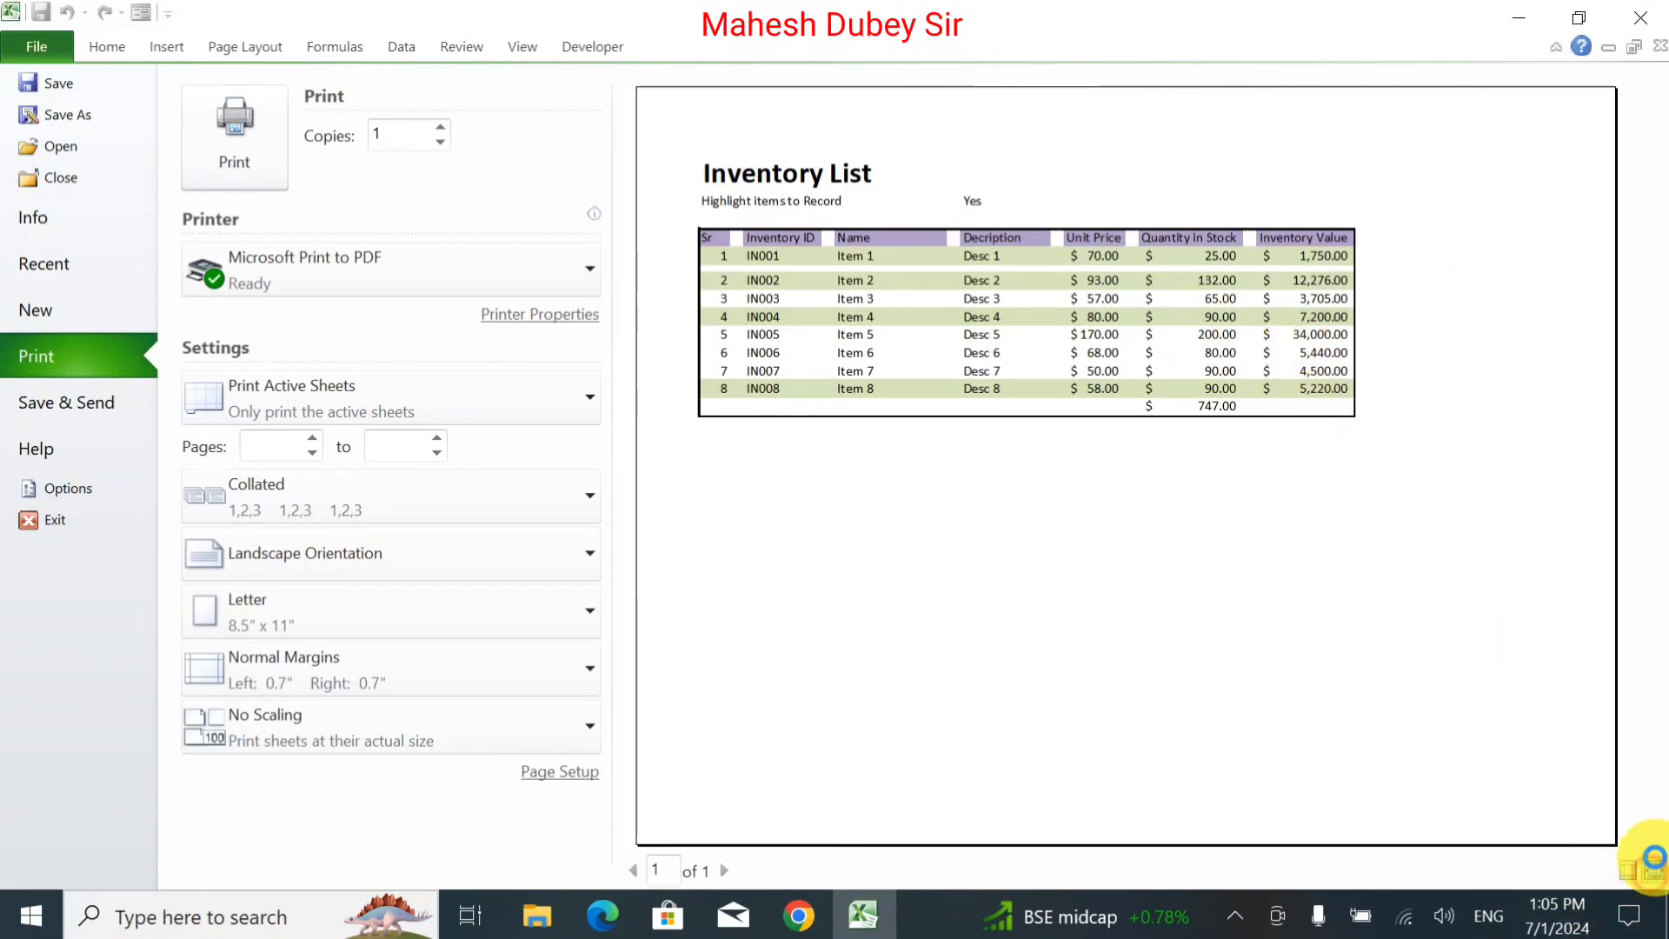
left_click(1653, 869)
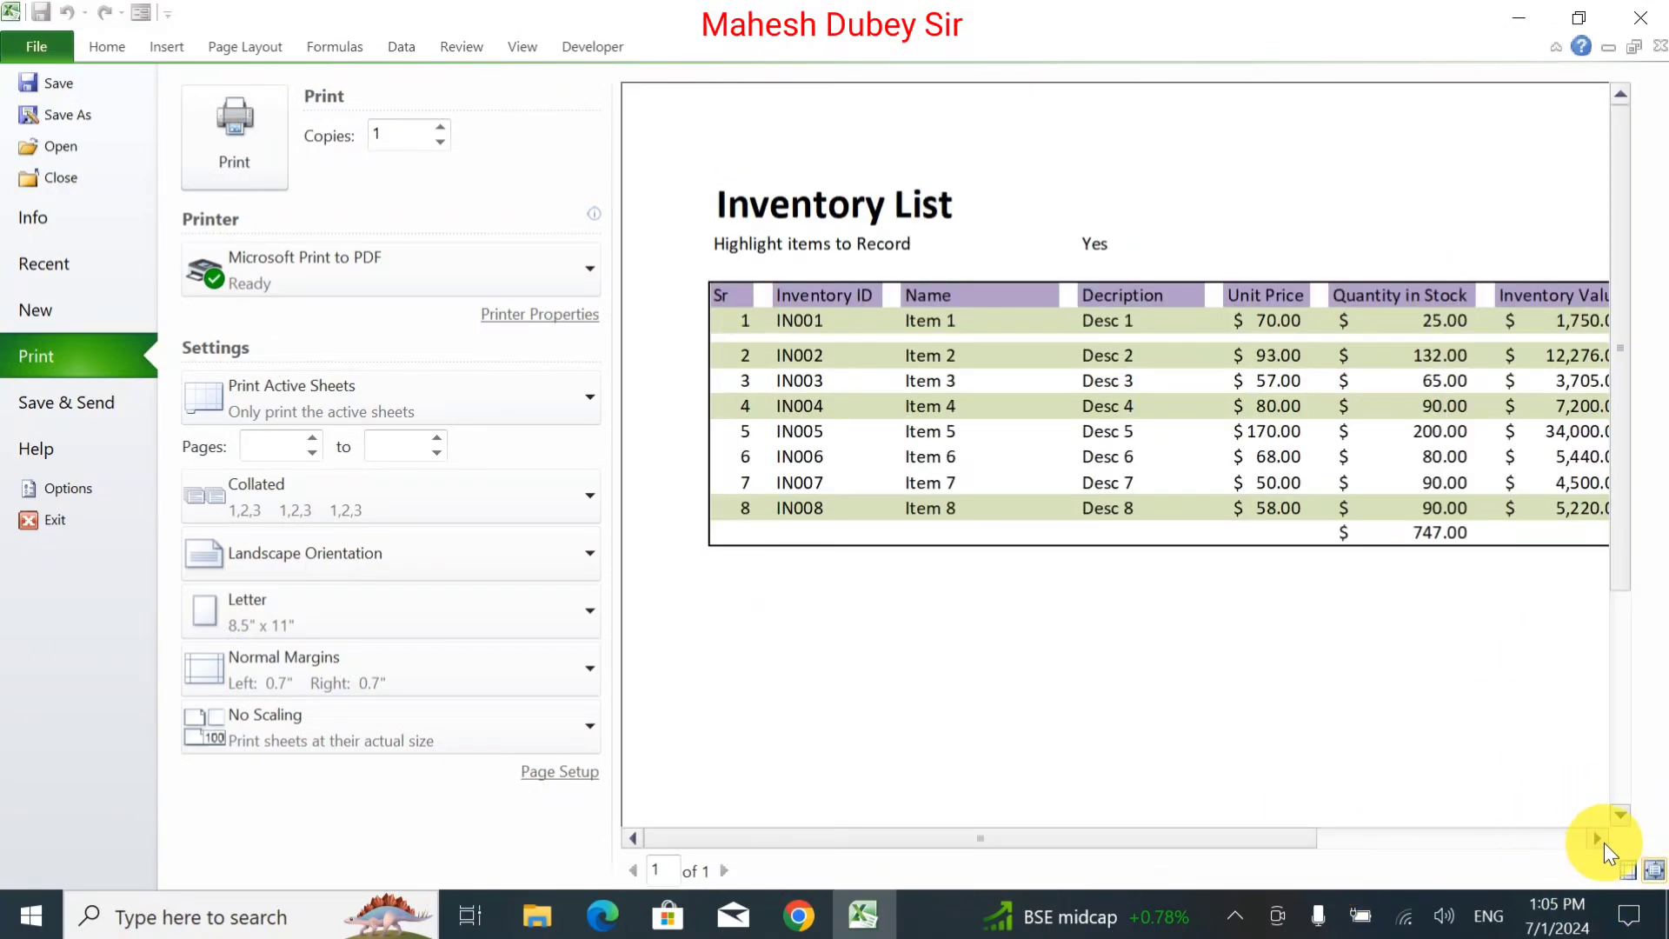
left_click(1598, 838)
left_click(1598, 838)
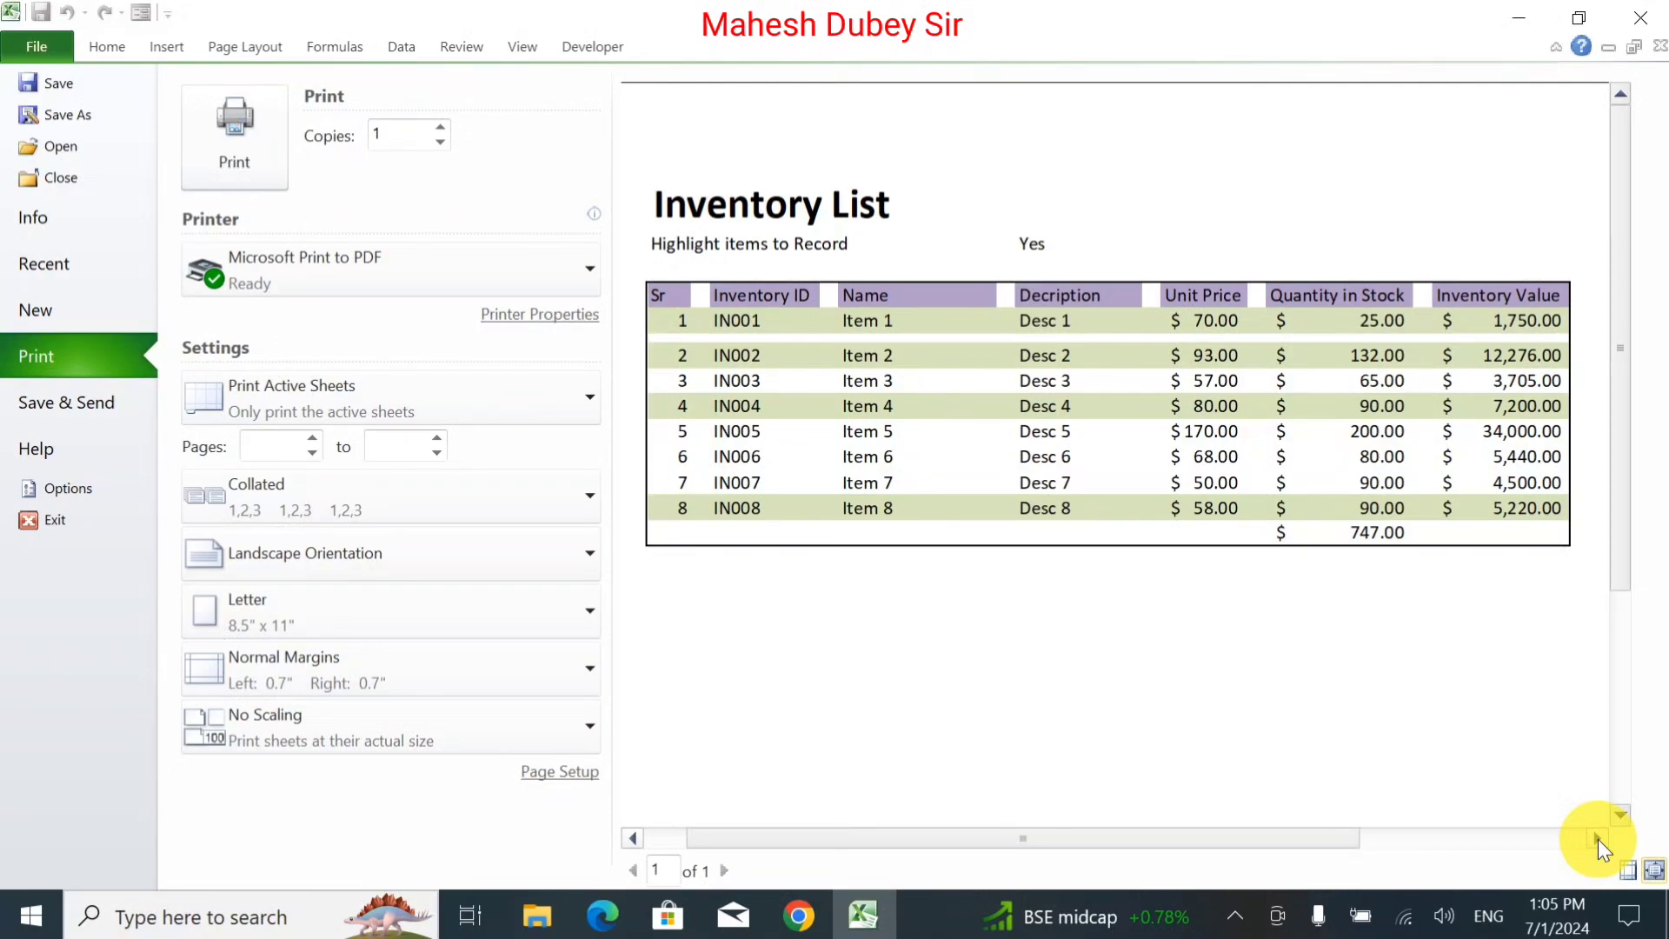